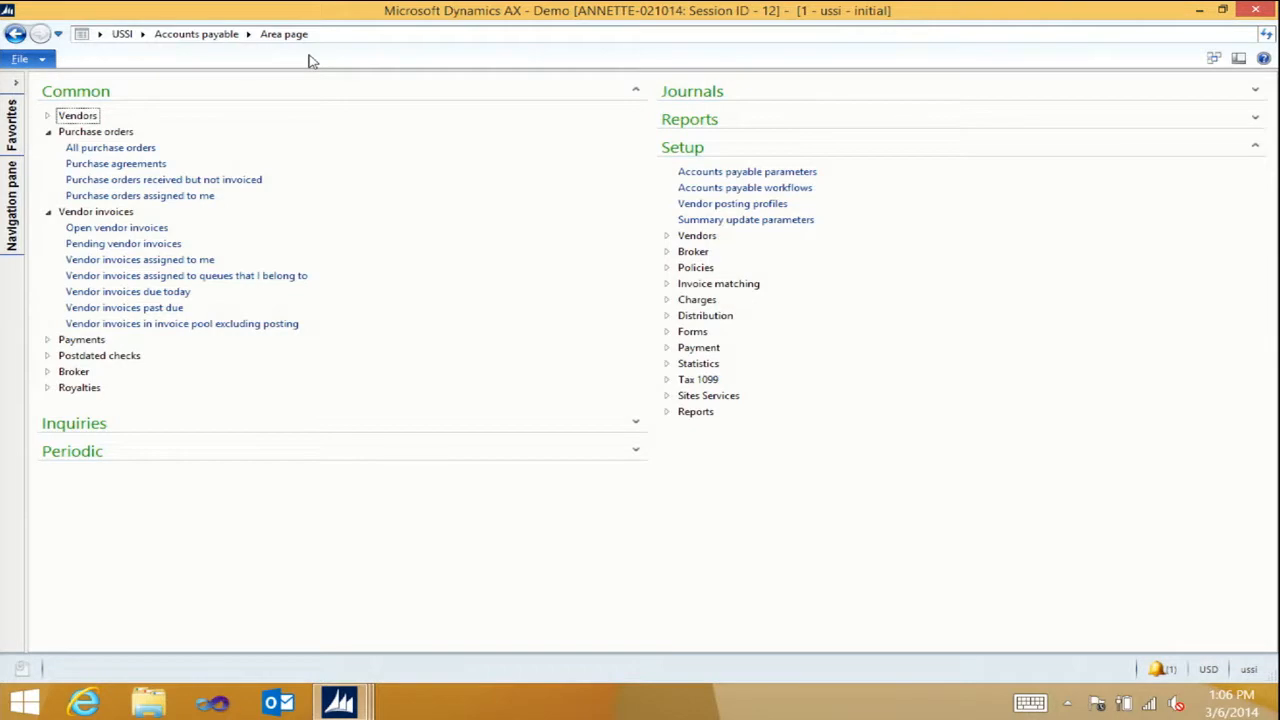
- Open the later of the two approved, open Capable Sales and Service purchase orders and make its header editable
left_click(131, 147)
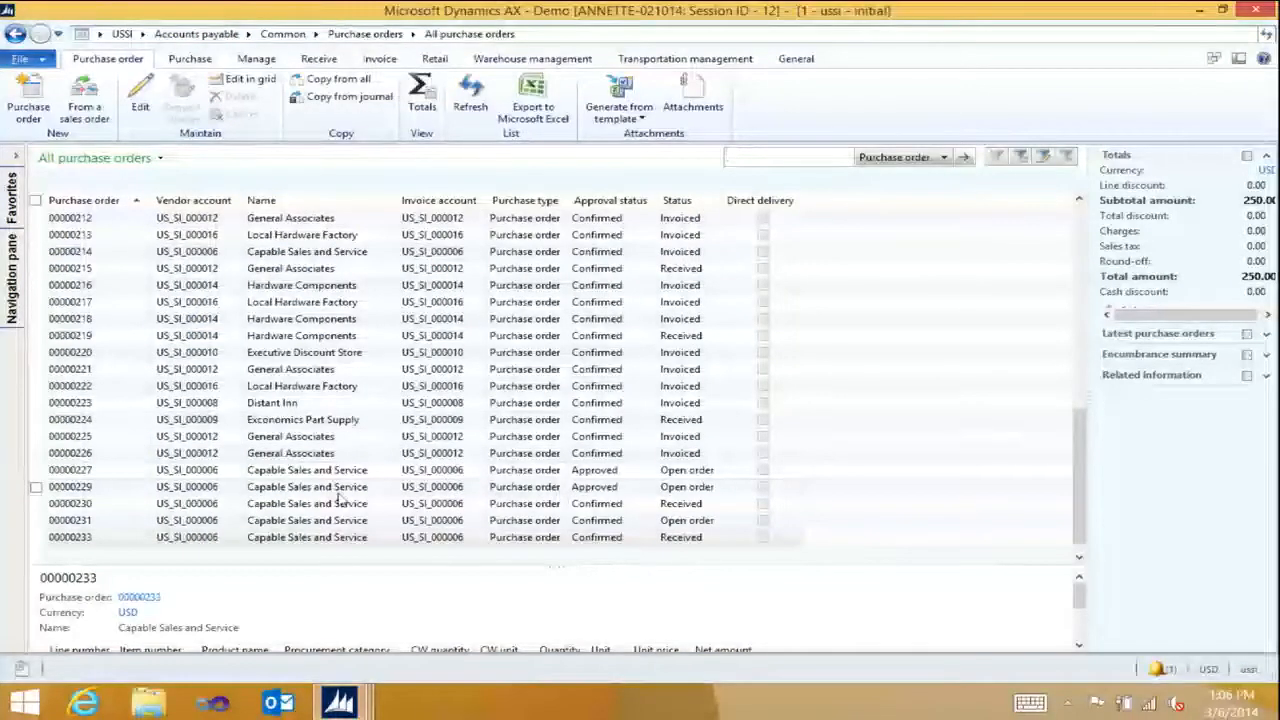
left_click(146, 487)
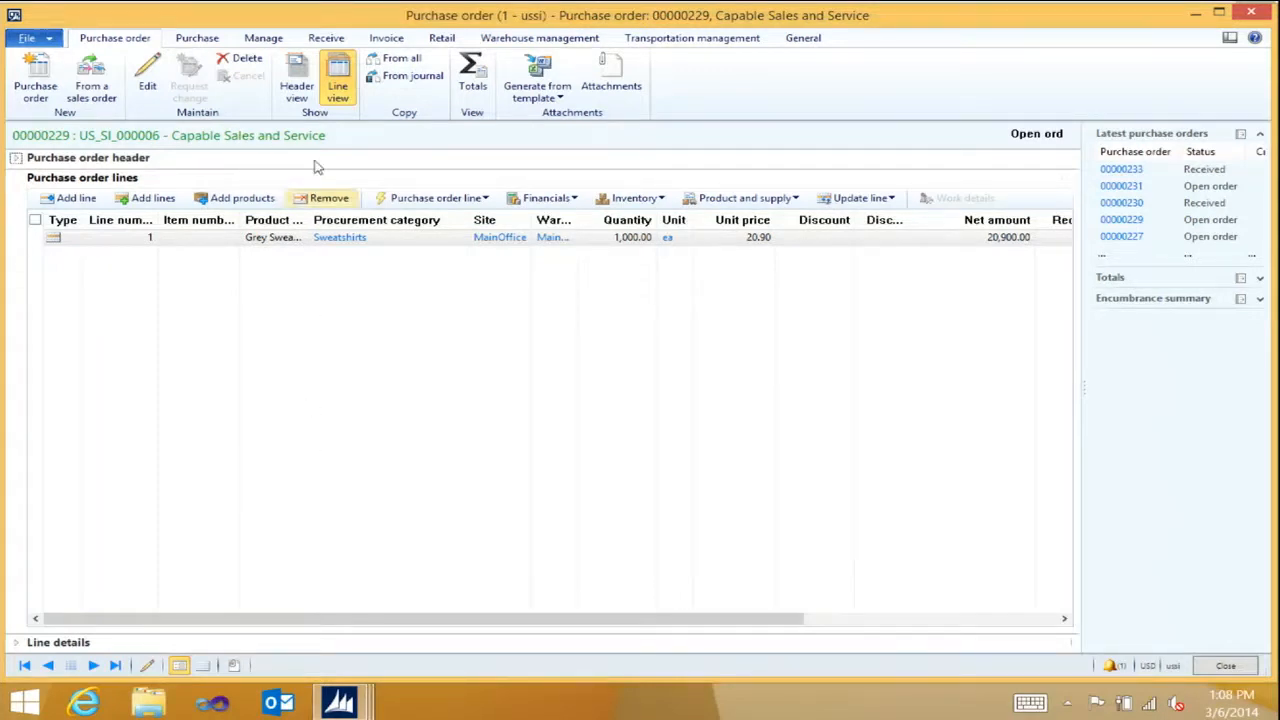
left_click(296, 90)
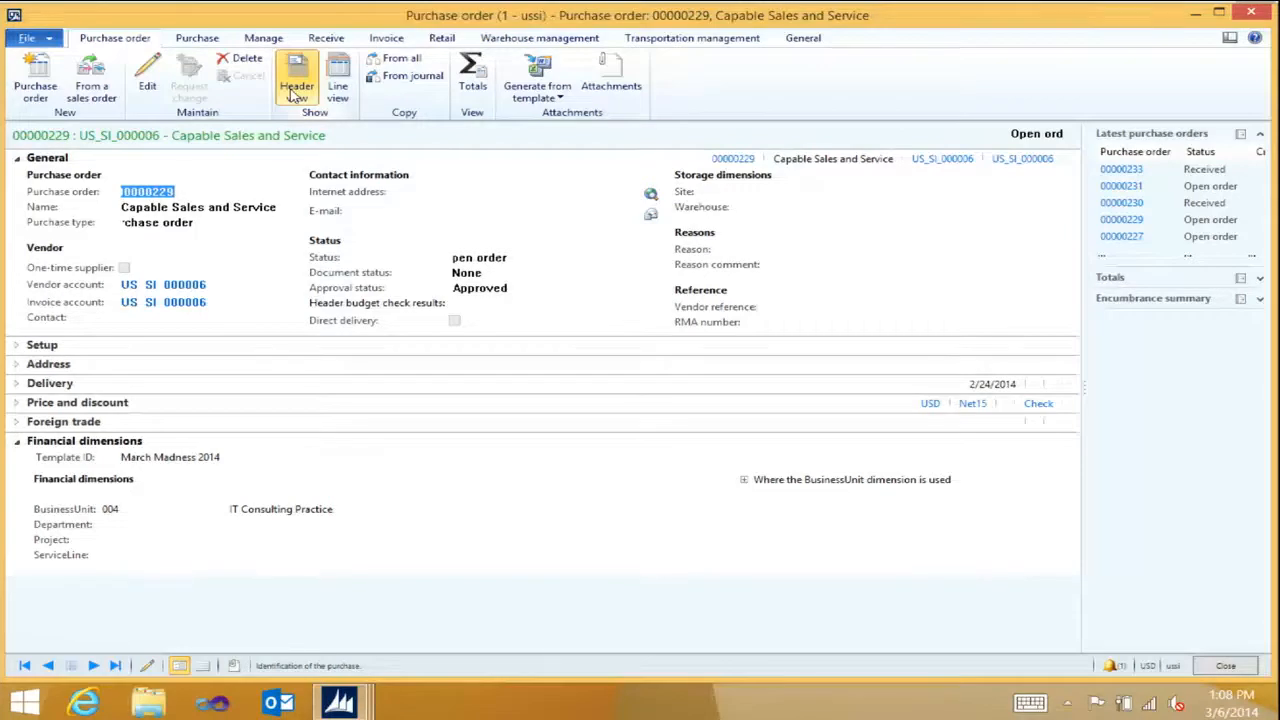
left_click(296, 94)
left_click(148, 80)
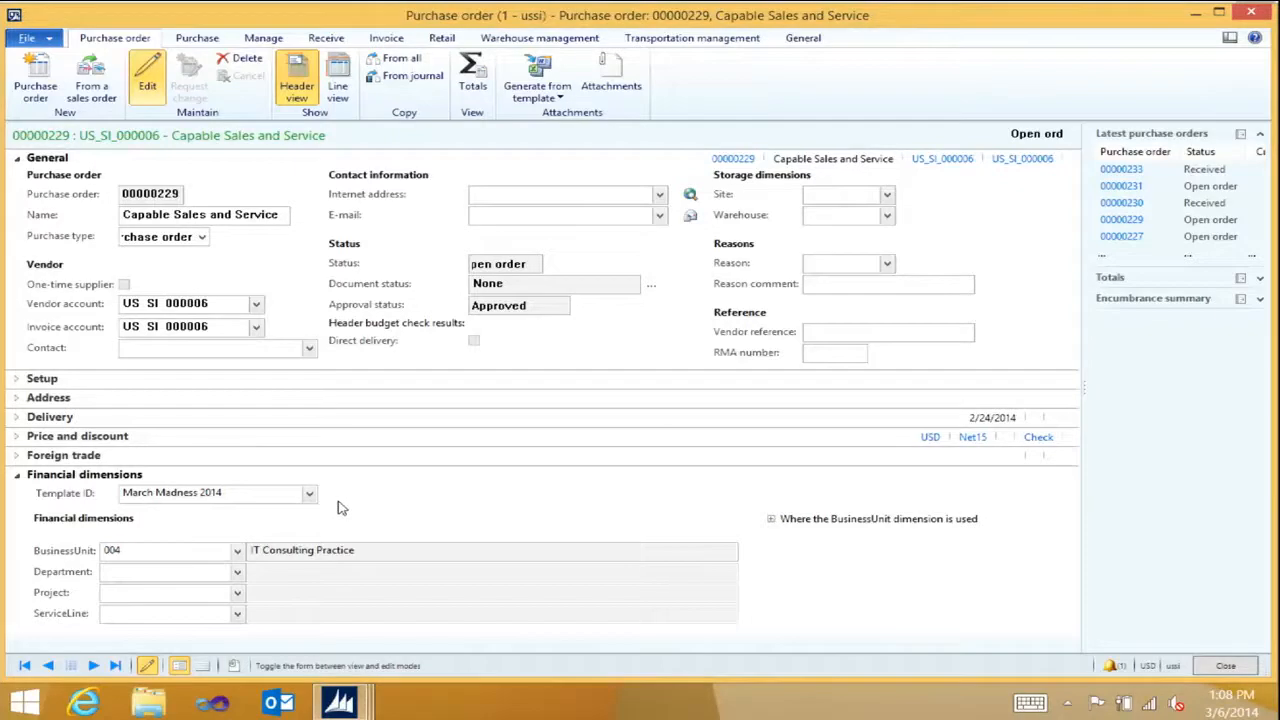
- Examine both percentage lines of the March Madness 2014 template among the General ledger financial dimension default templates
mouse_move(340, 703)
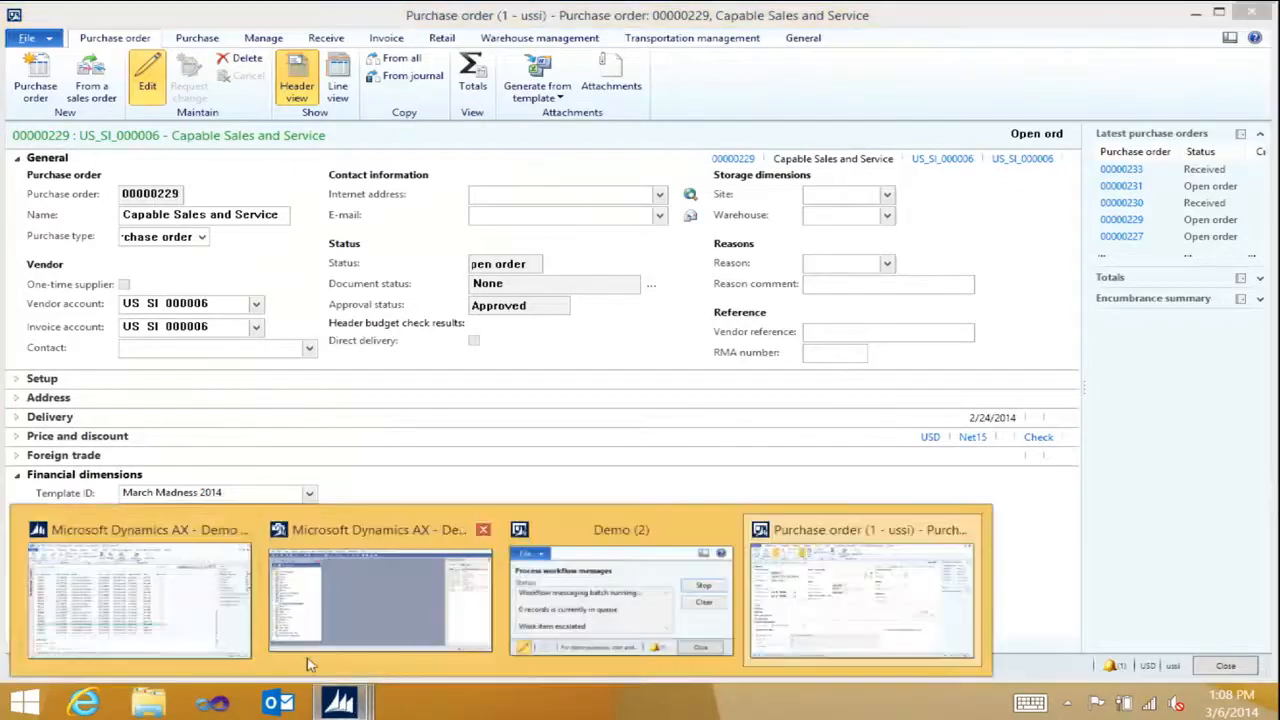
left_click(181, 547)
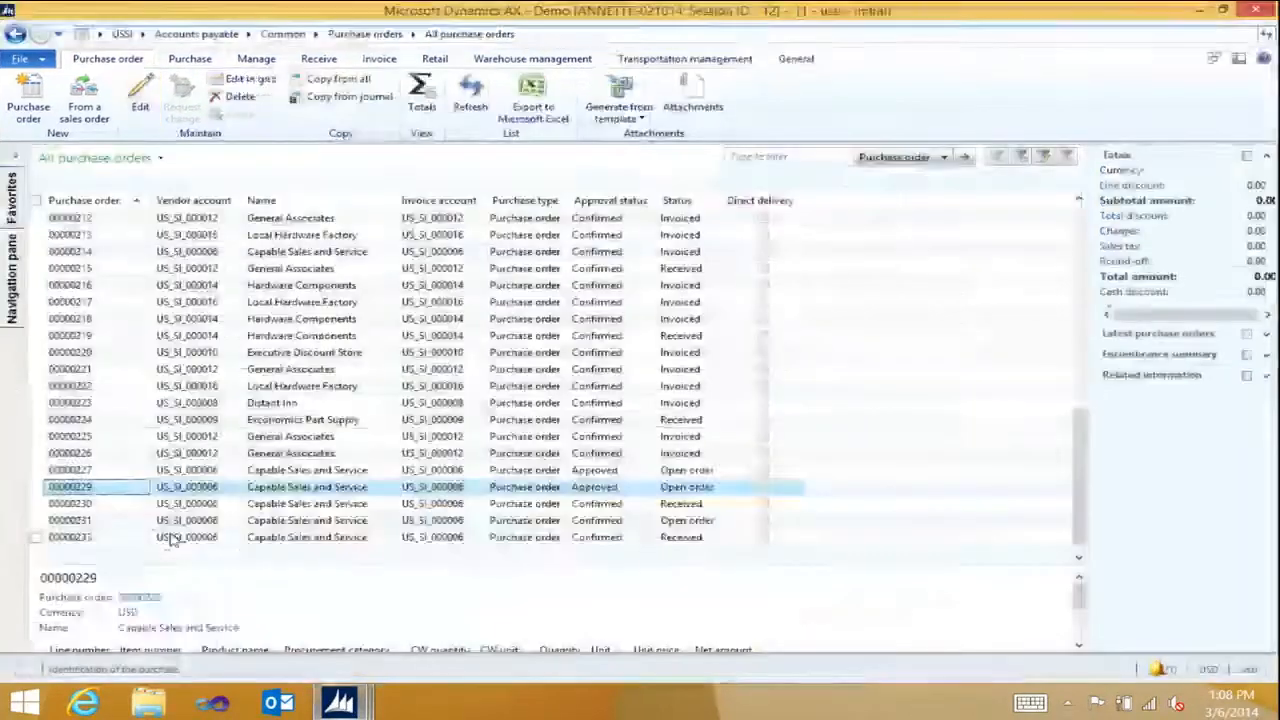
left_click(143, 34)
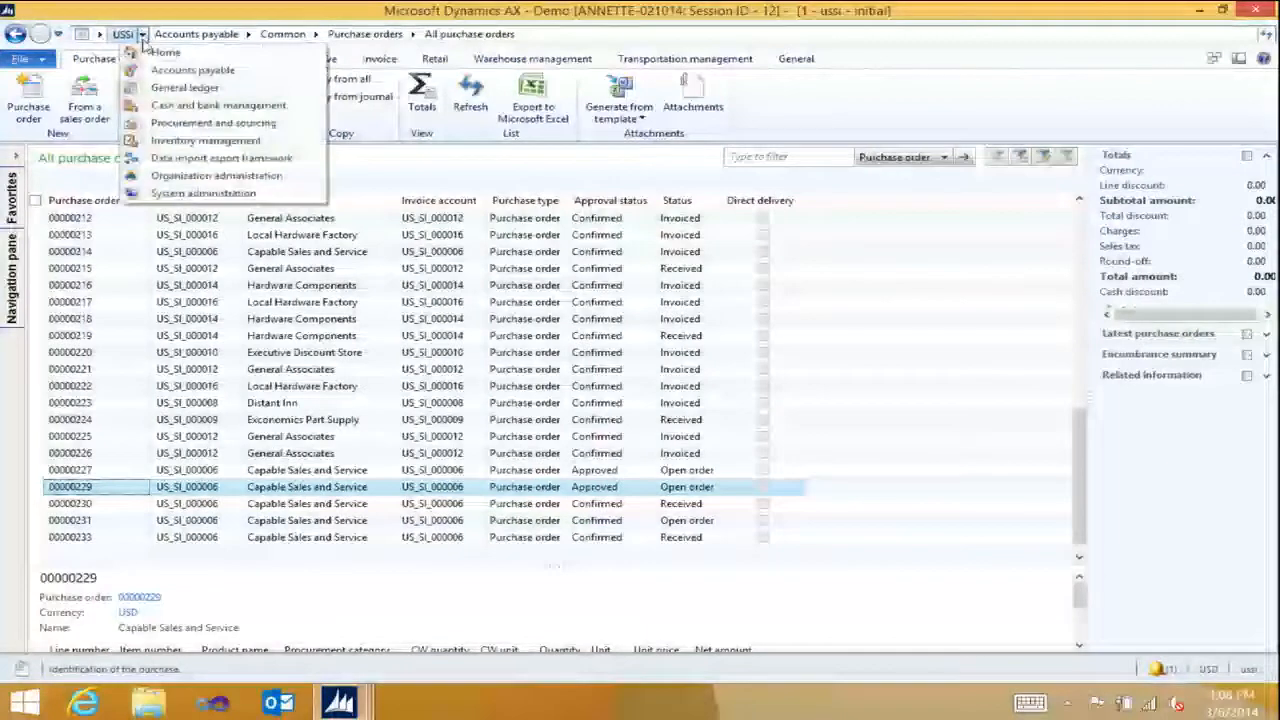
left_click(168, 94)
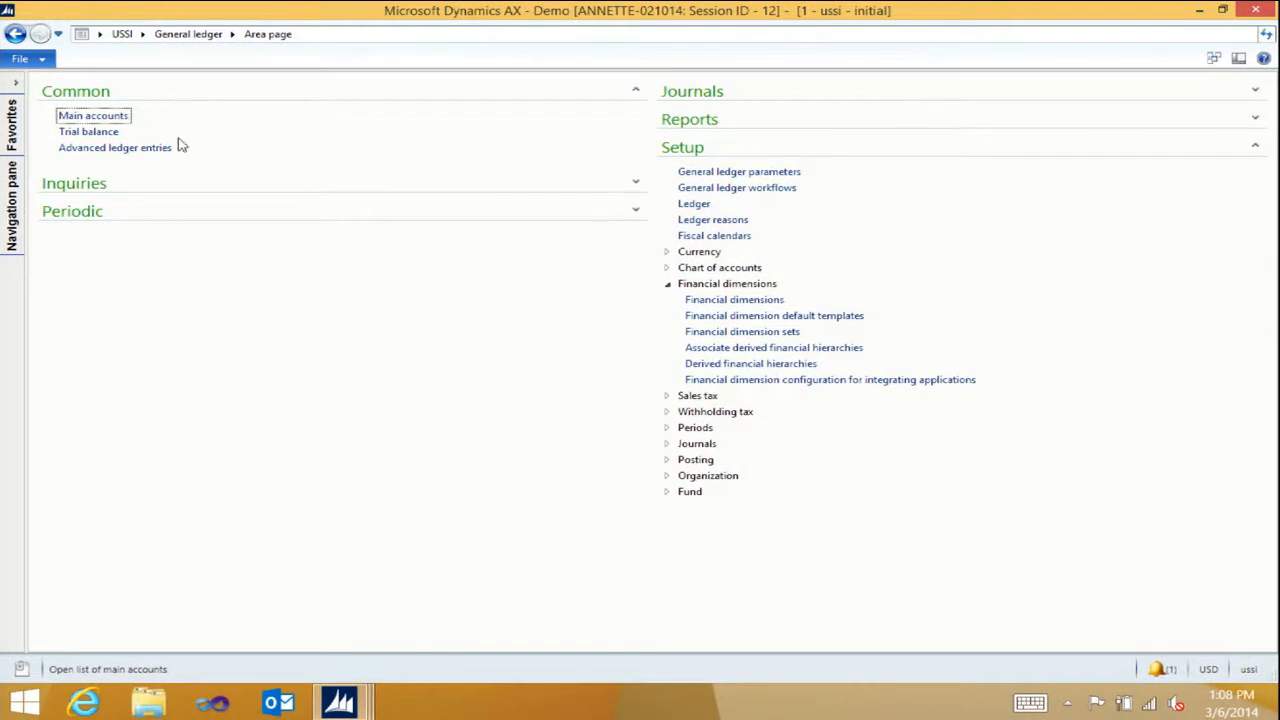
left_click(845, 316)
left_click(106, 94)
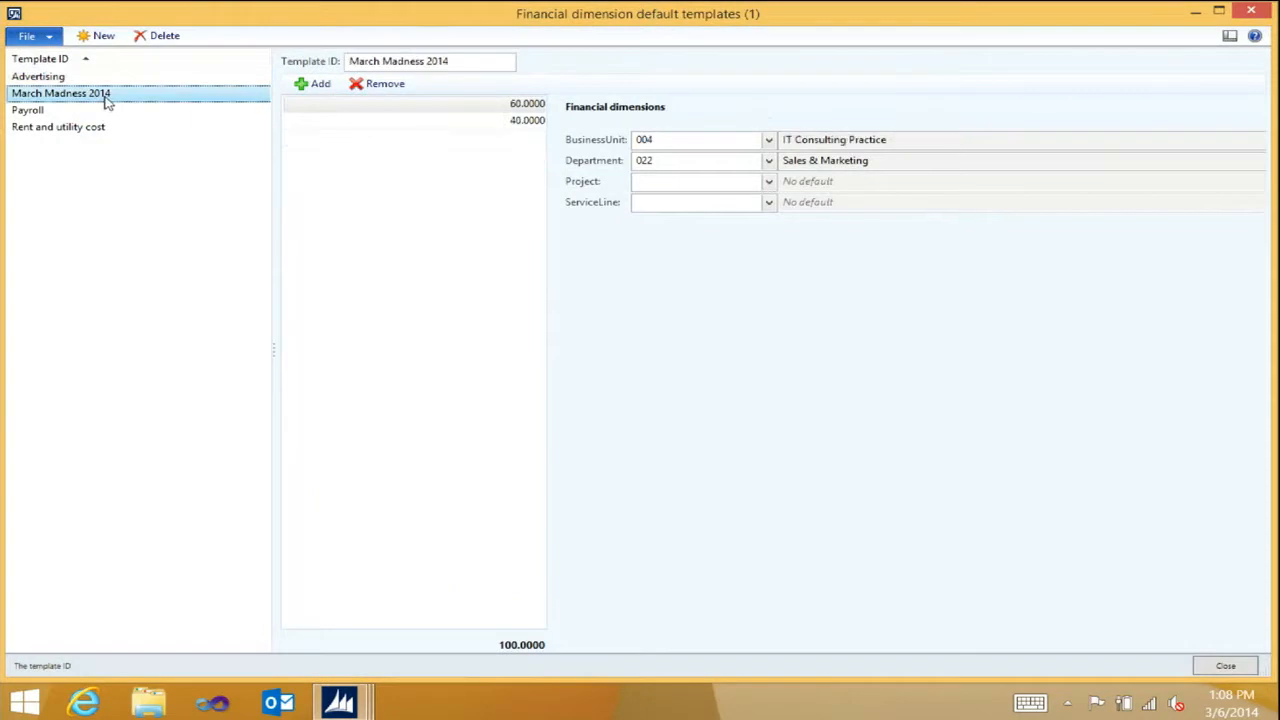
left_click(520, 121)
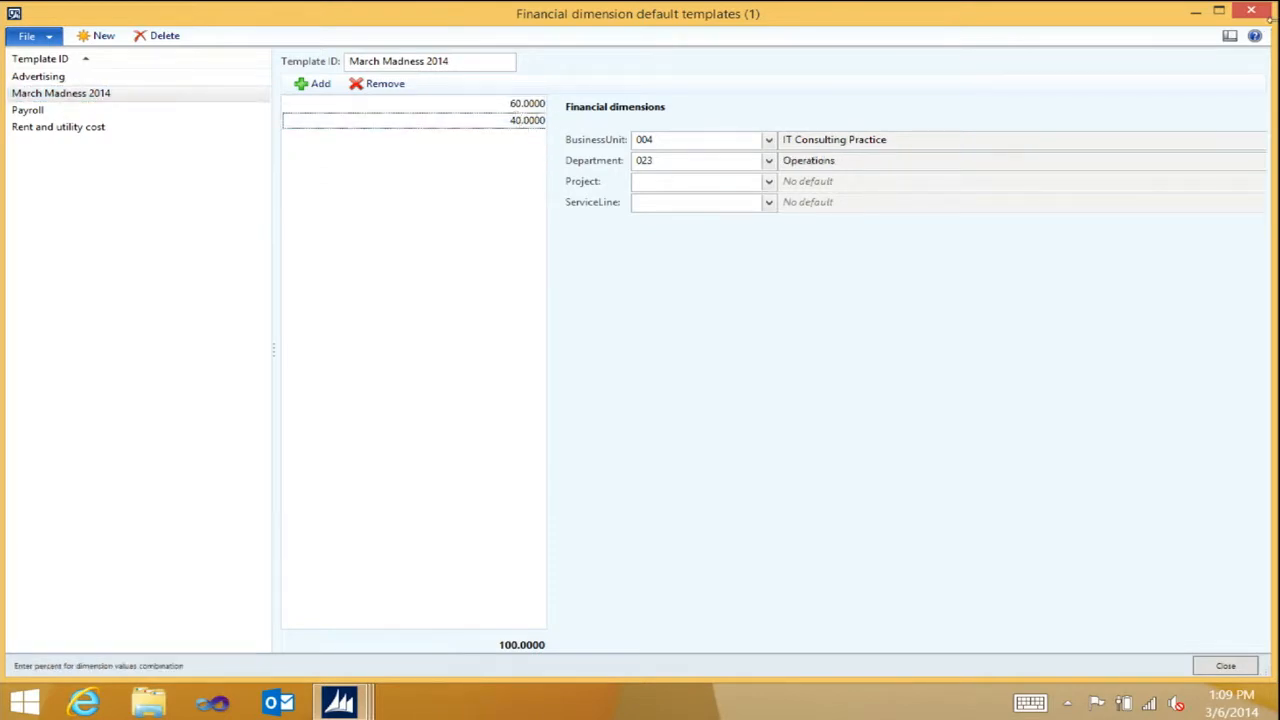
left_click(1251, 11)
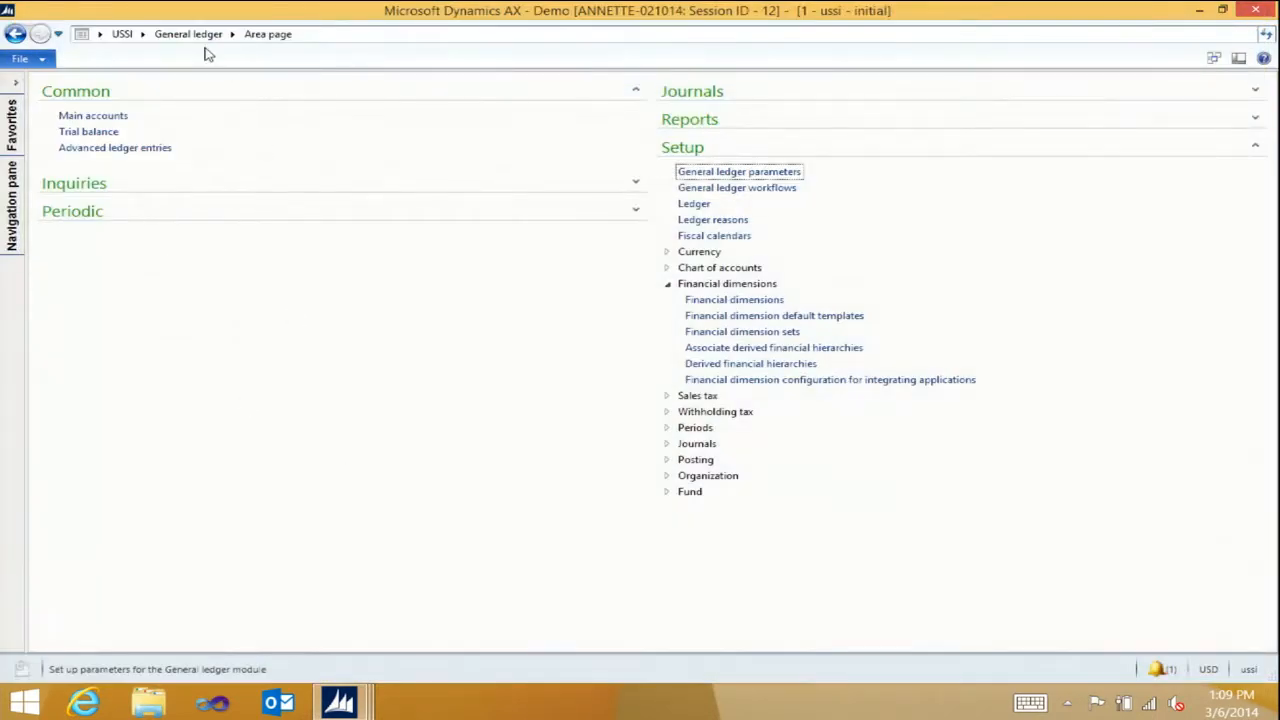
- Return to the Capable Sales and Service purchase order and open the amount distributions of its sweatshirts line
left_click(360, 690)
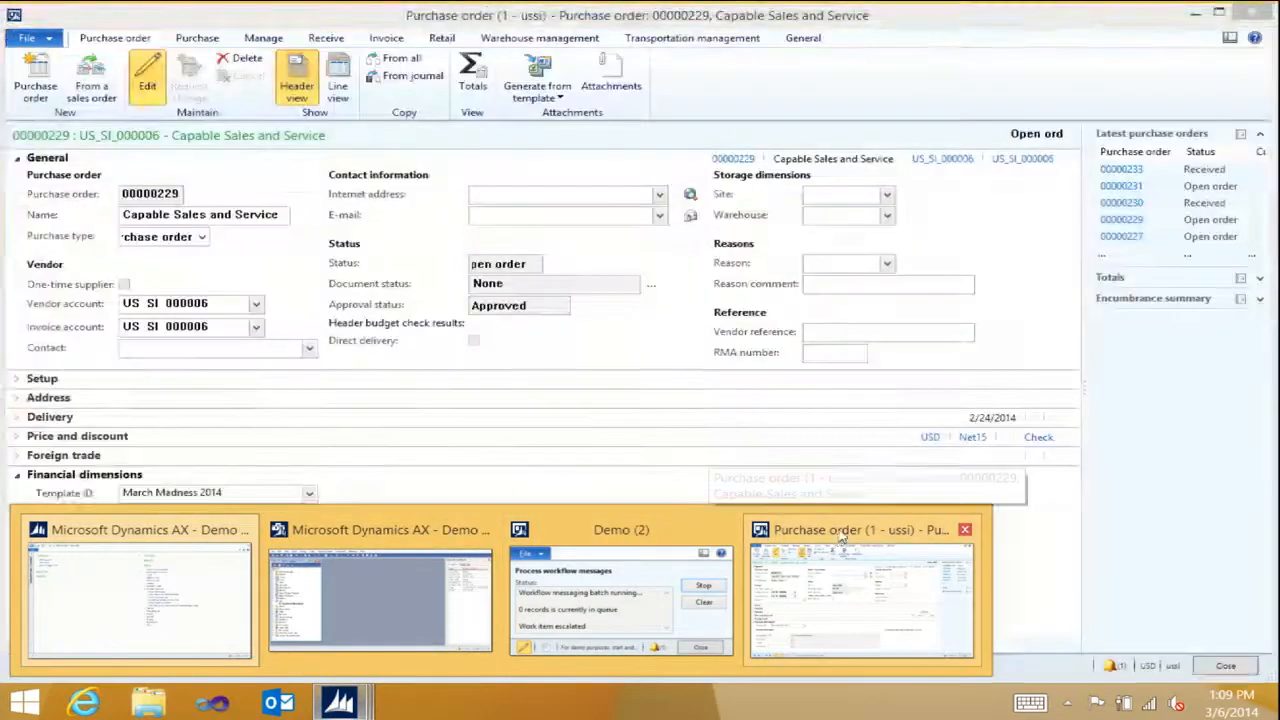
left_click(842, 538)
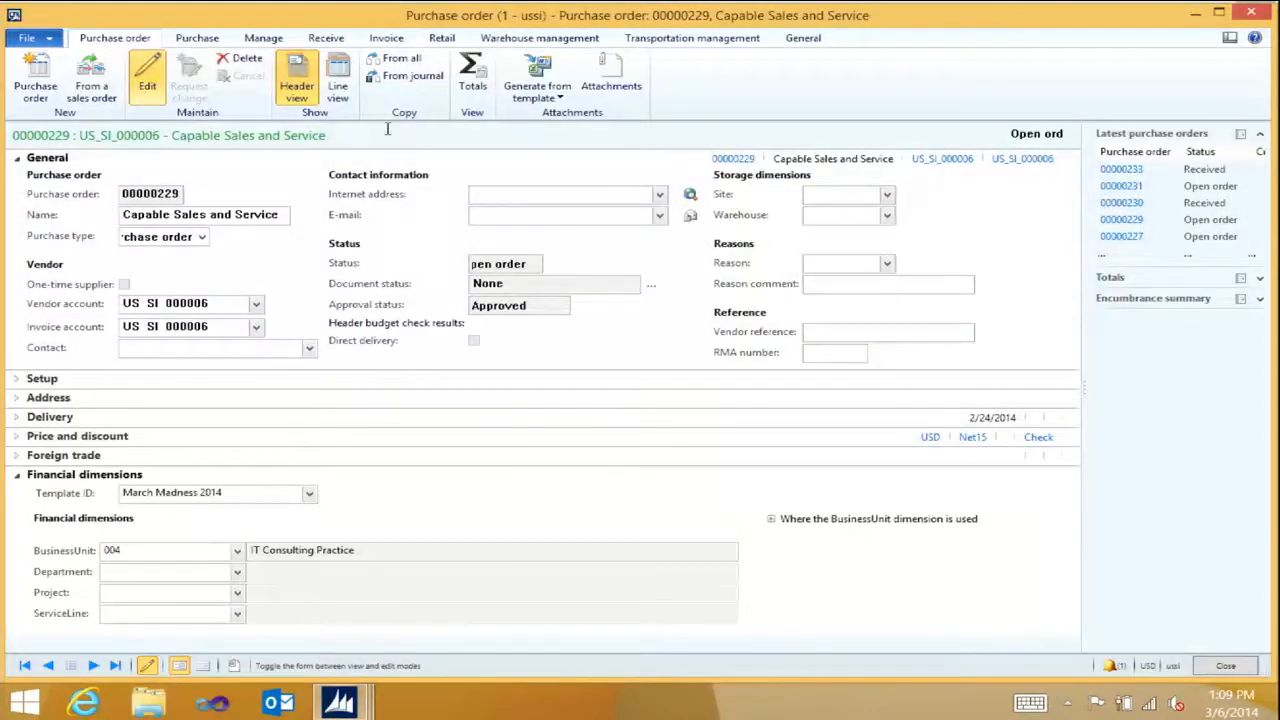
left_click(338, 82)
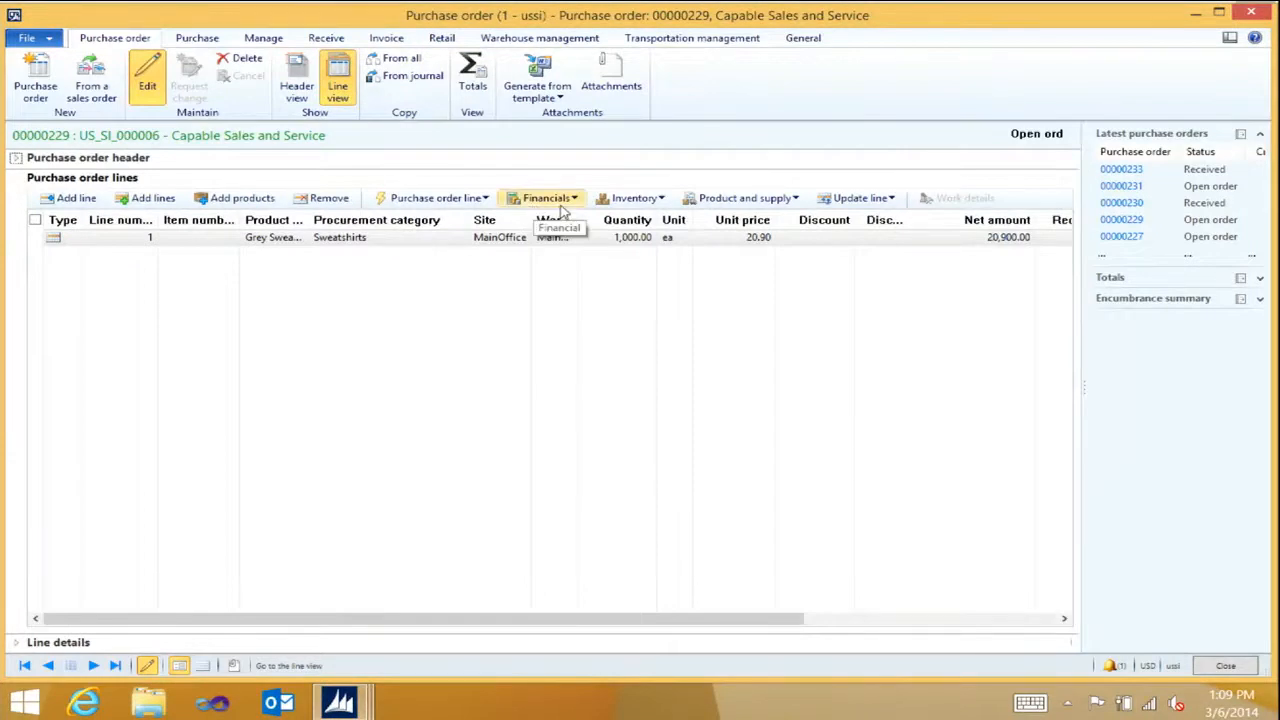
left_click(548, 198)
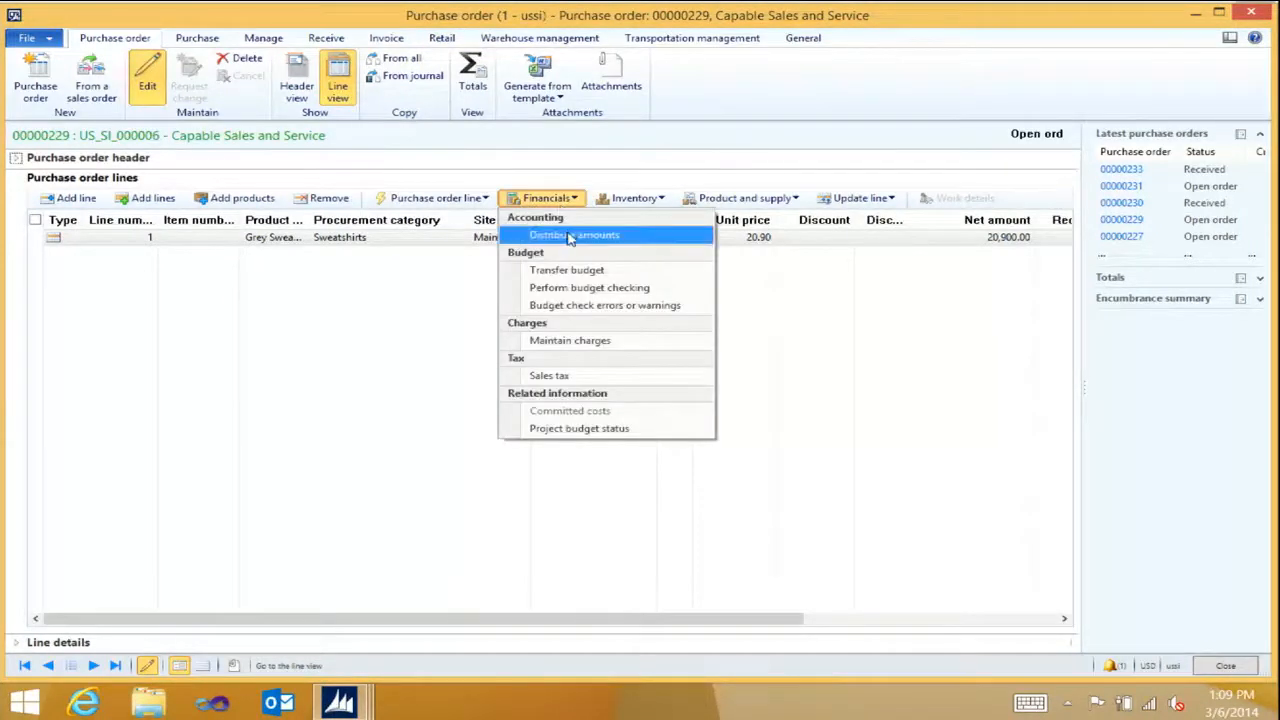
left_click(568, 237)
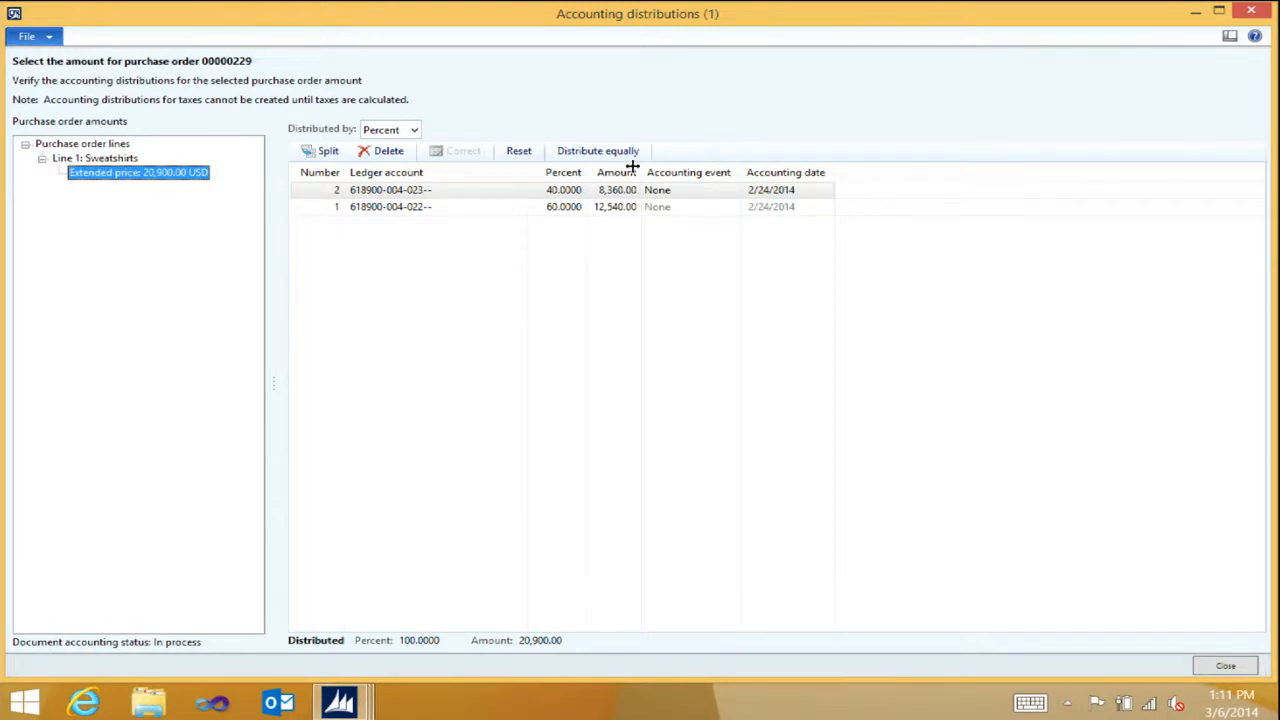
- Inspect the account segment names of the 40 percent and 60 percent distribution lines
left_click(390, 190)
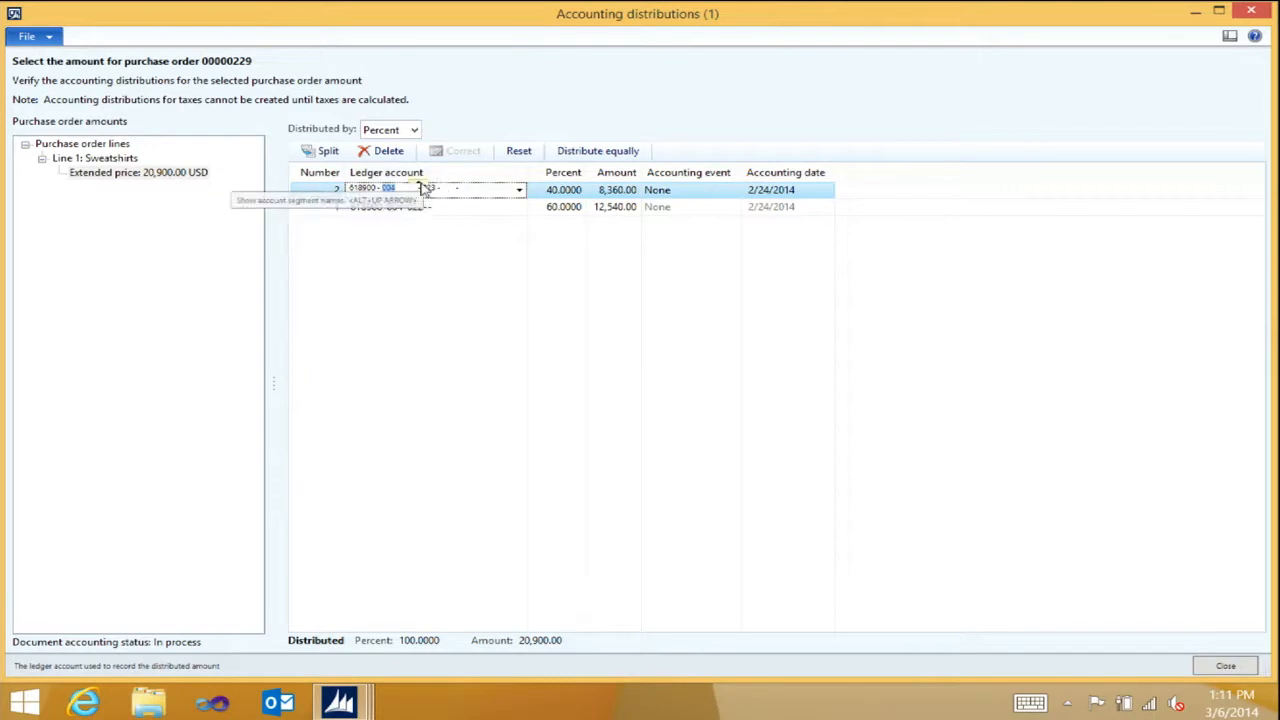
left_click(421, 183)
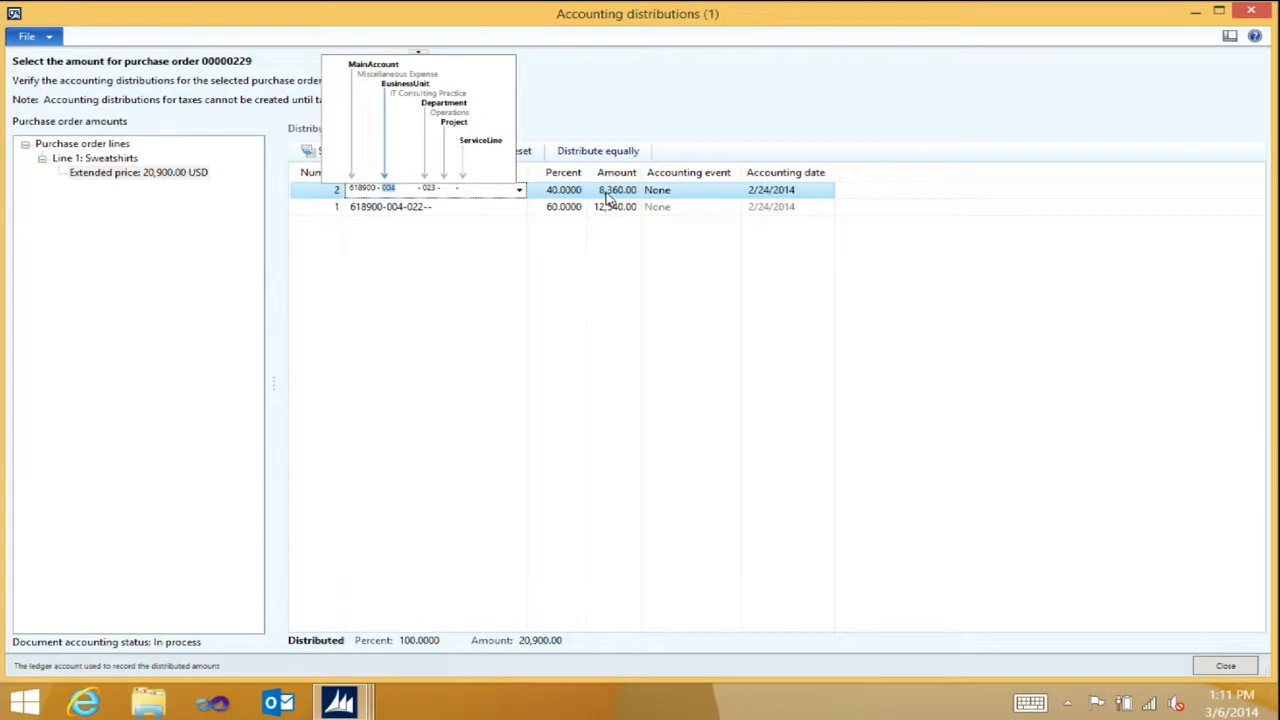
left_click(416, 210)
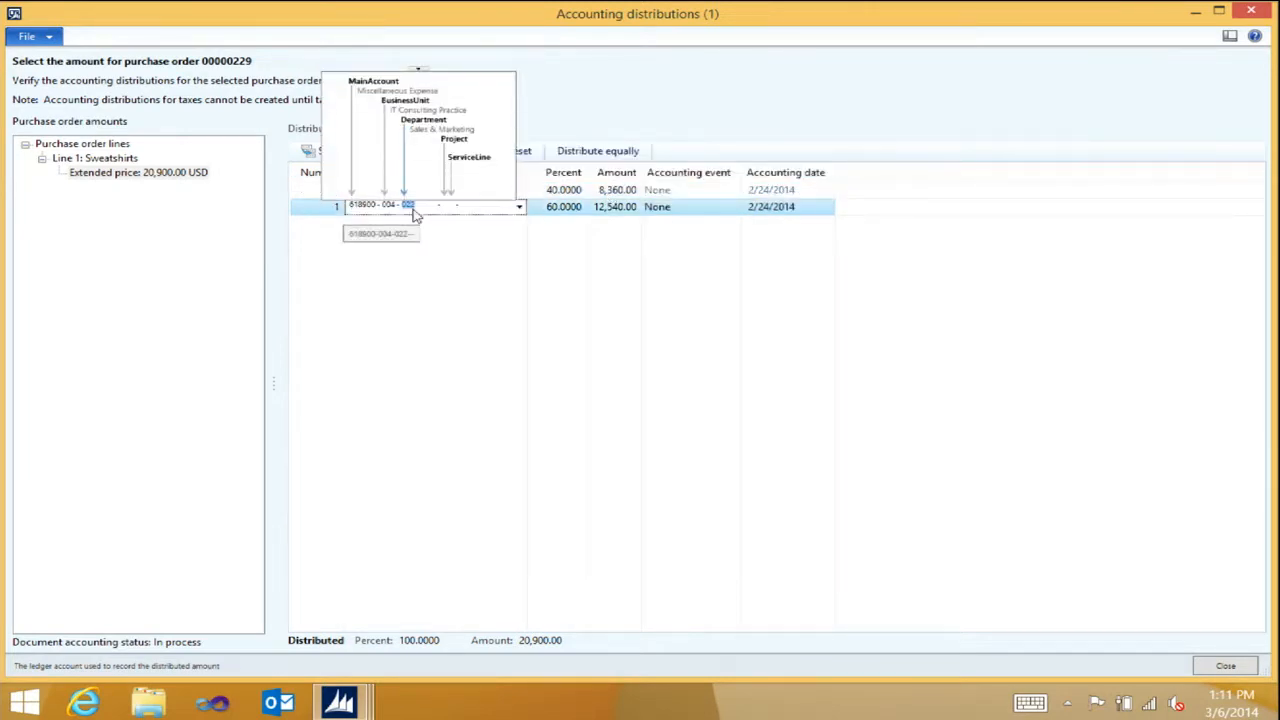
left_click(628, 122)
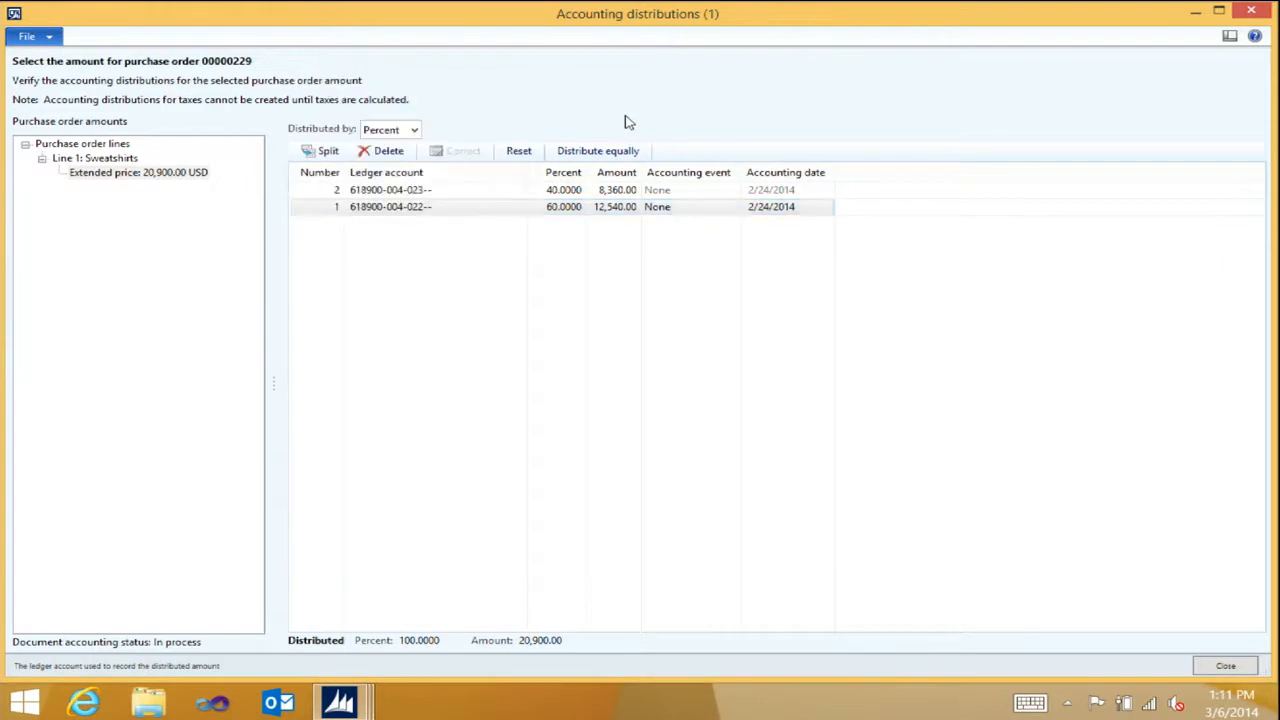
- Split the 60 percent distribution and assign the new line to department 027, Legal
left_click(330, 152)
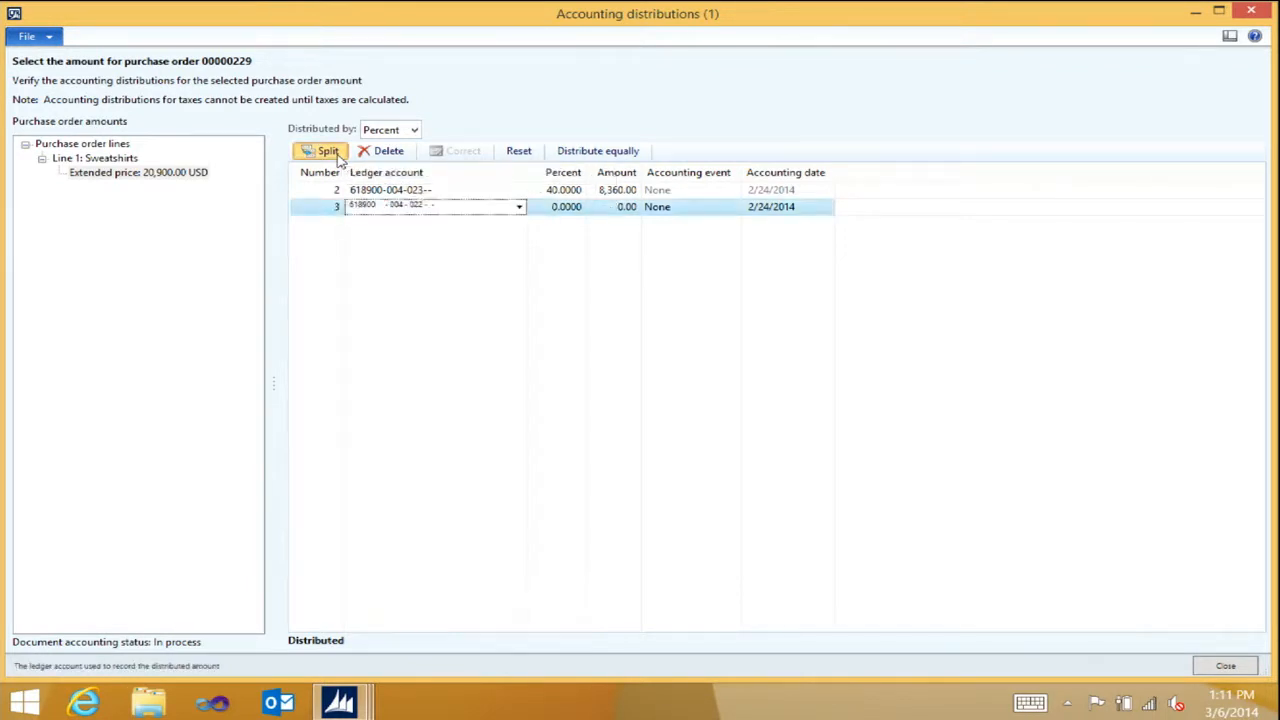
left_click(423, 188)
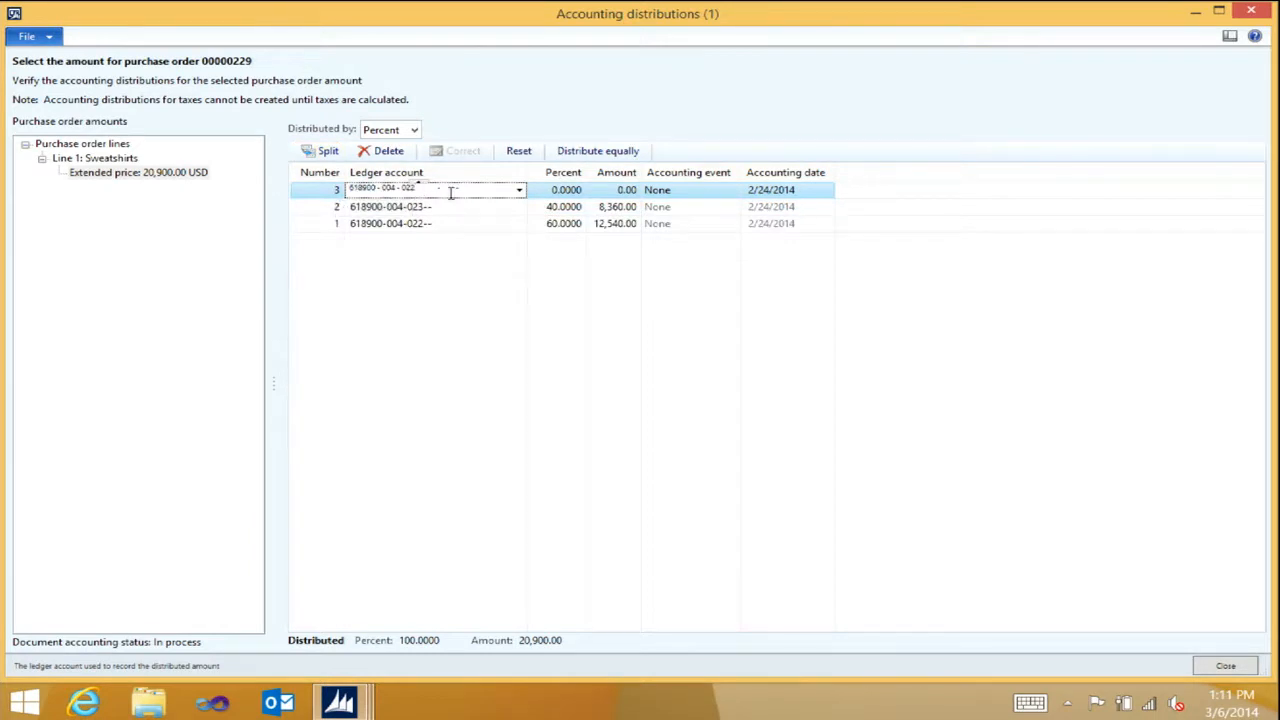
key("BackSpace")
key("BackSpace")
key("BackSpace")
left_click(519, 190)
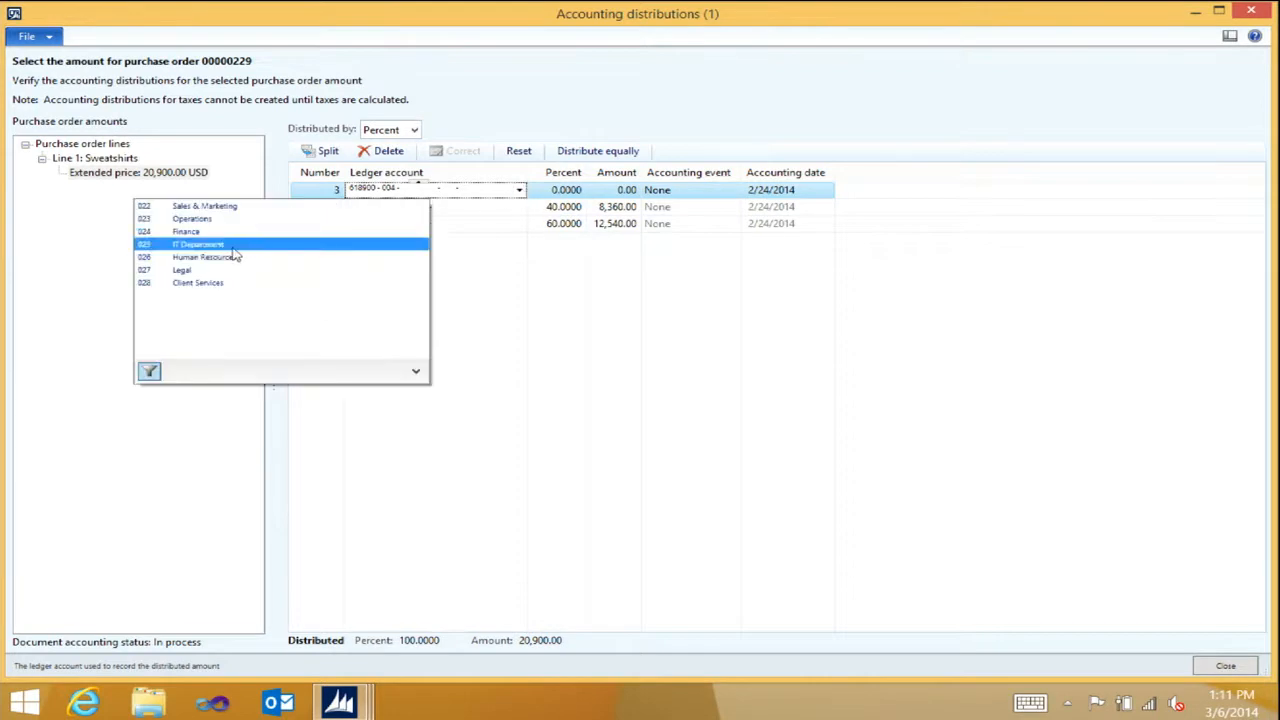
left_click(210, 270)
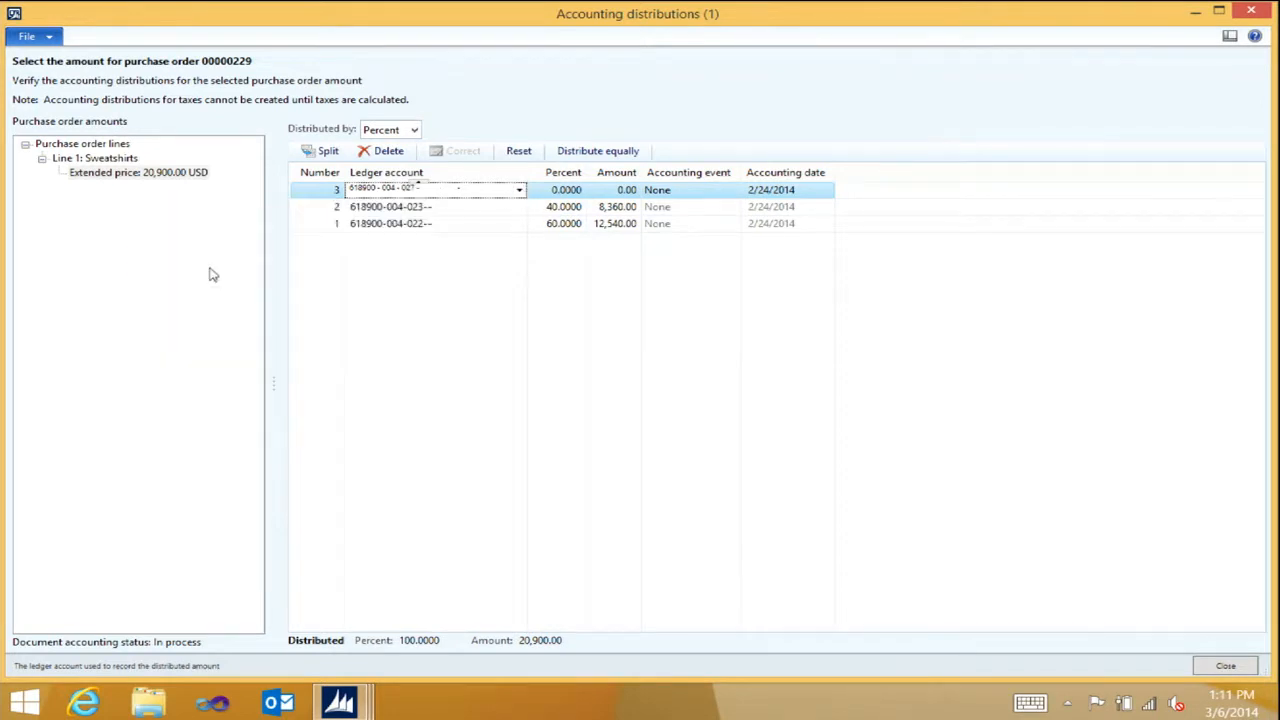
- Set the Legal department's distribution to 10 percent and the Operations department's distribution to 30 percent
left_click(565, 190)
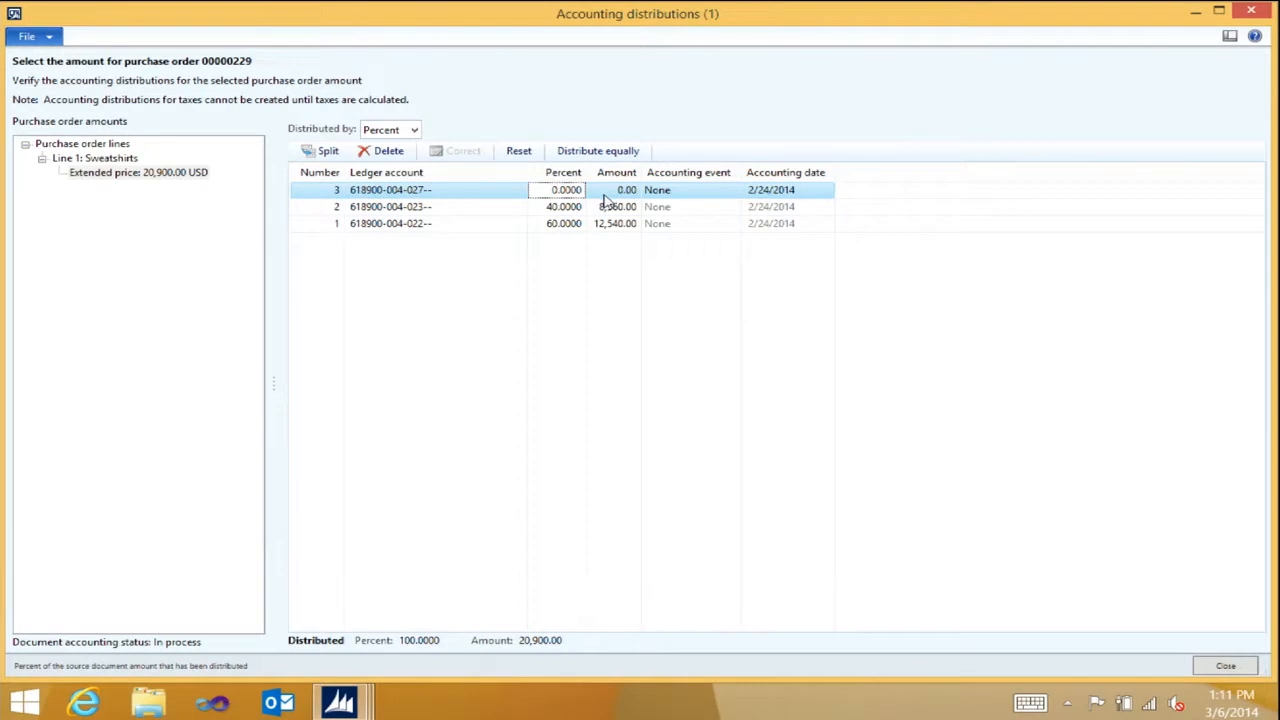
type("1")
left_click(548, 206)
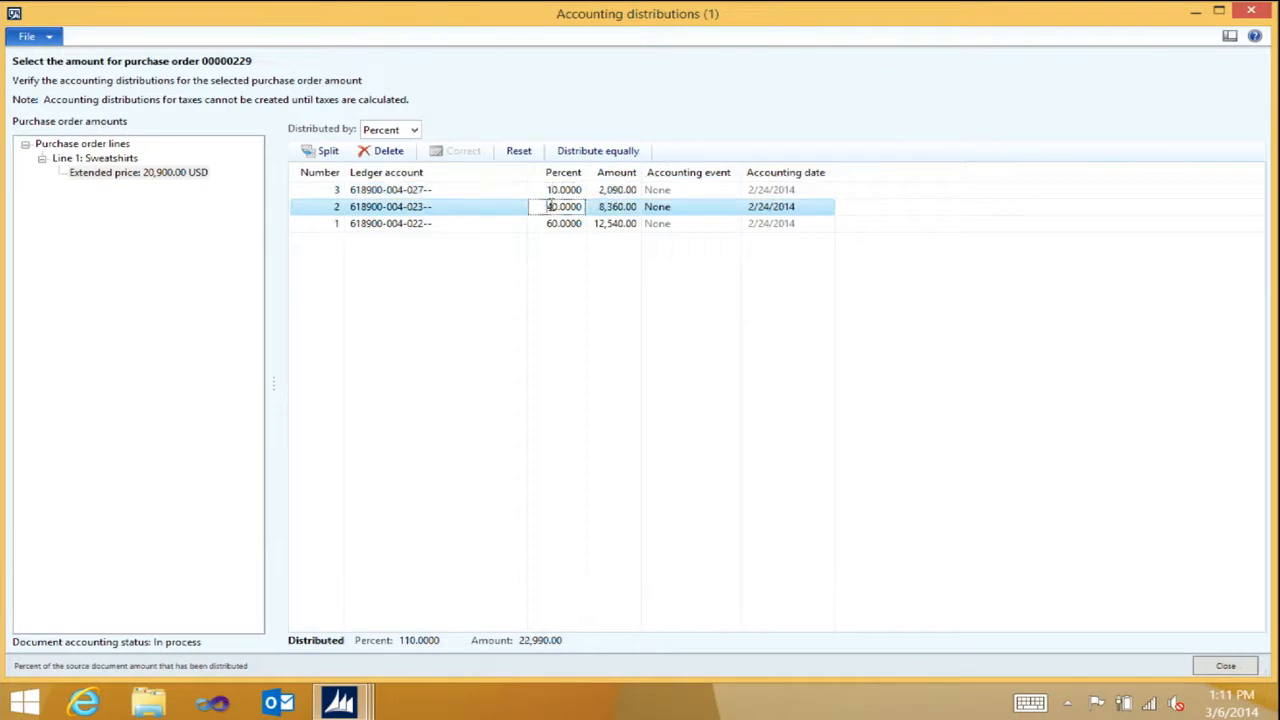
type("3")
key("Tab")
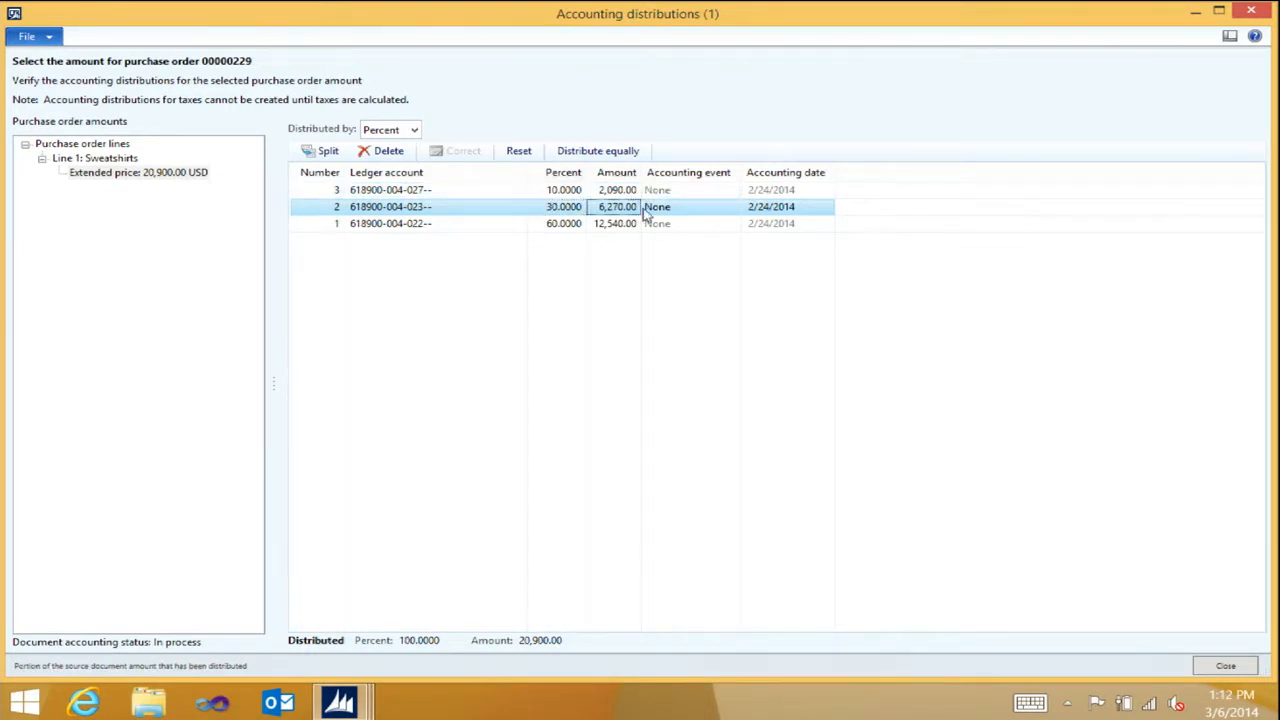
- Check the available distribution methods, keep Percent, and distribute the amount equally across the three lines
left_click(416, 132)
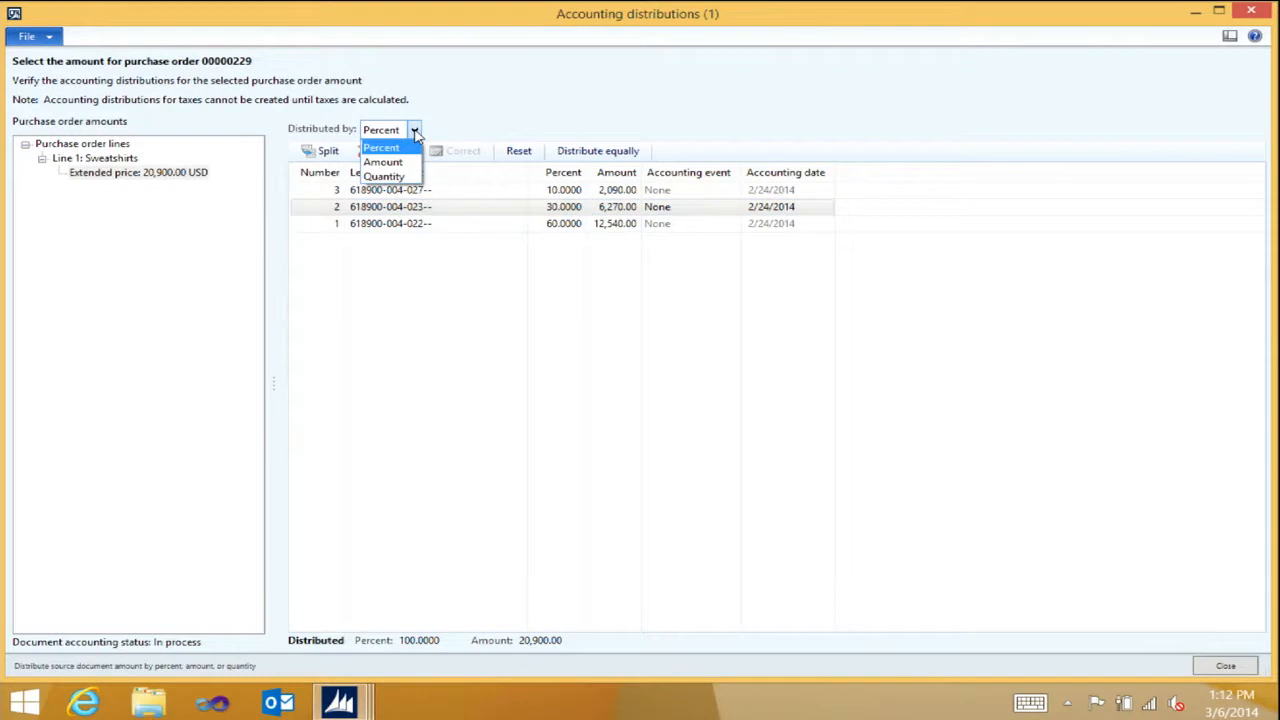
left_click(634, 131)
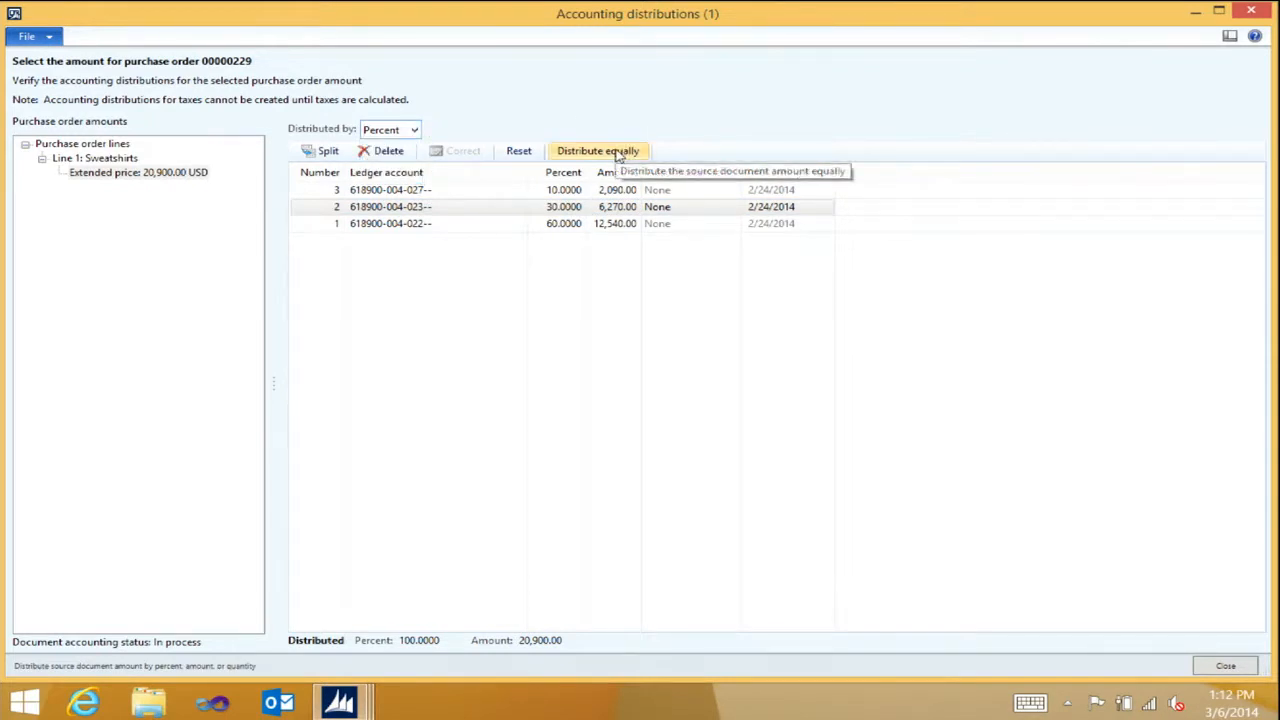
left_click(618, 153)
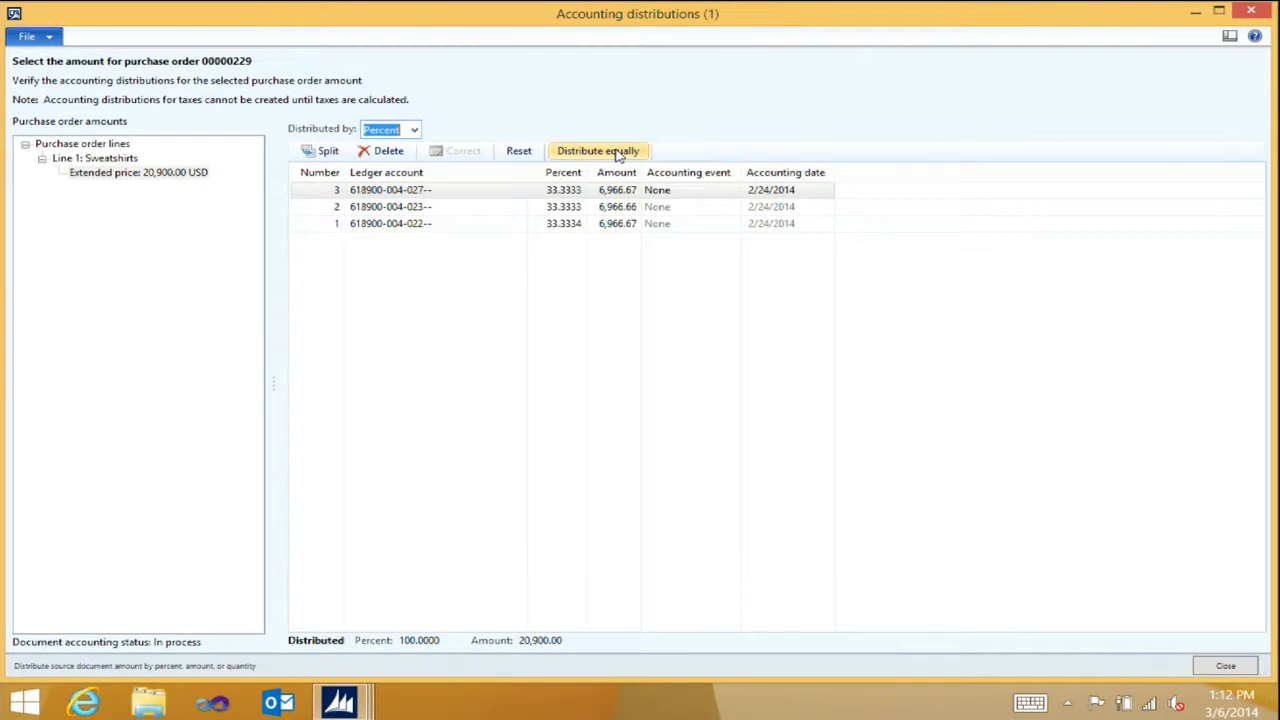
- Reset the accounting distributions to their default lines and close the distributions form
left_click(525, 154)
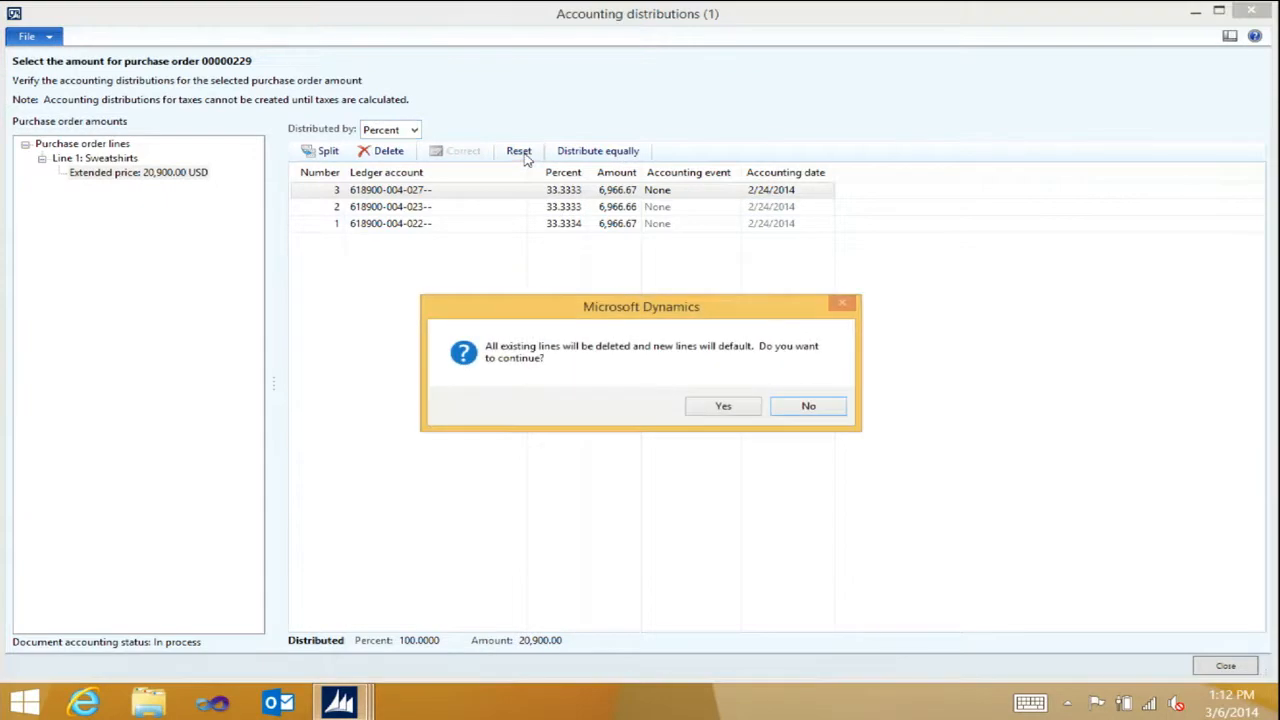
left_click(728, 408)
left_click(1236, 672)
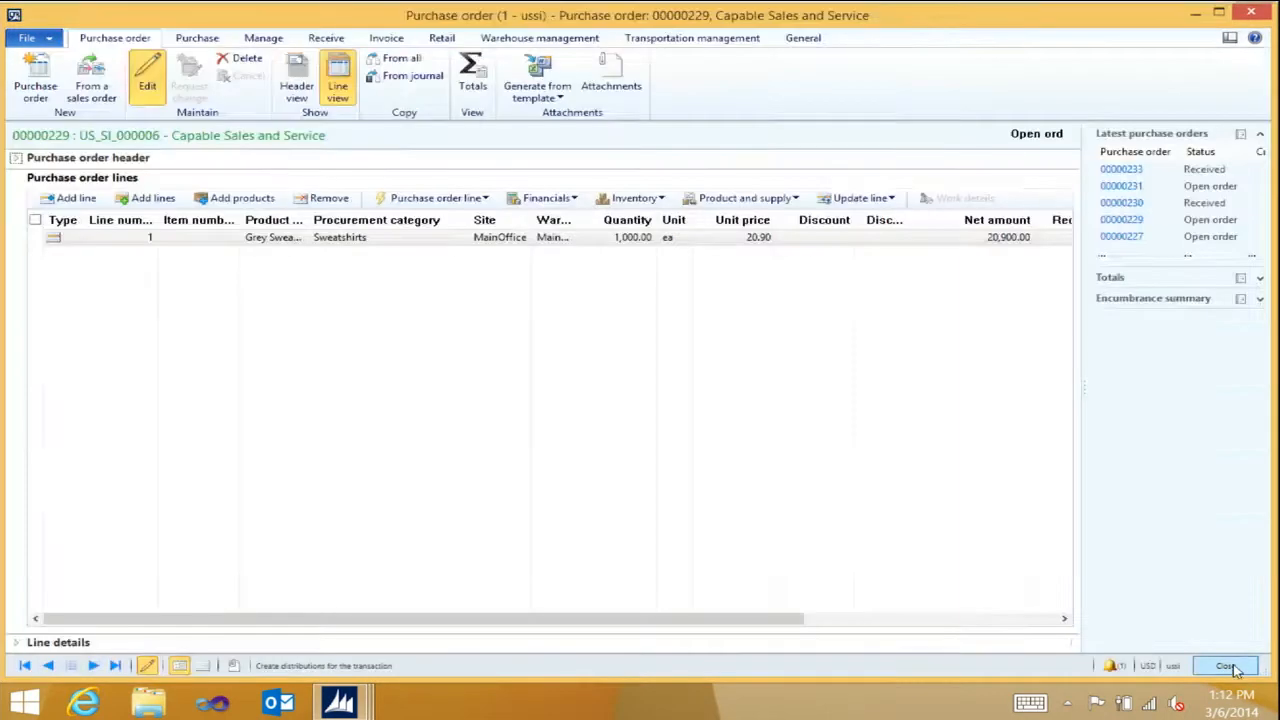
- Confirm the Capable Sales and Service purchase order and return to its general purchase order commands
left_click(213, 42)
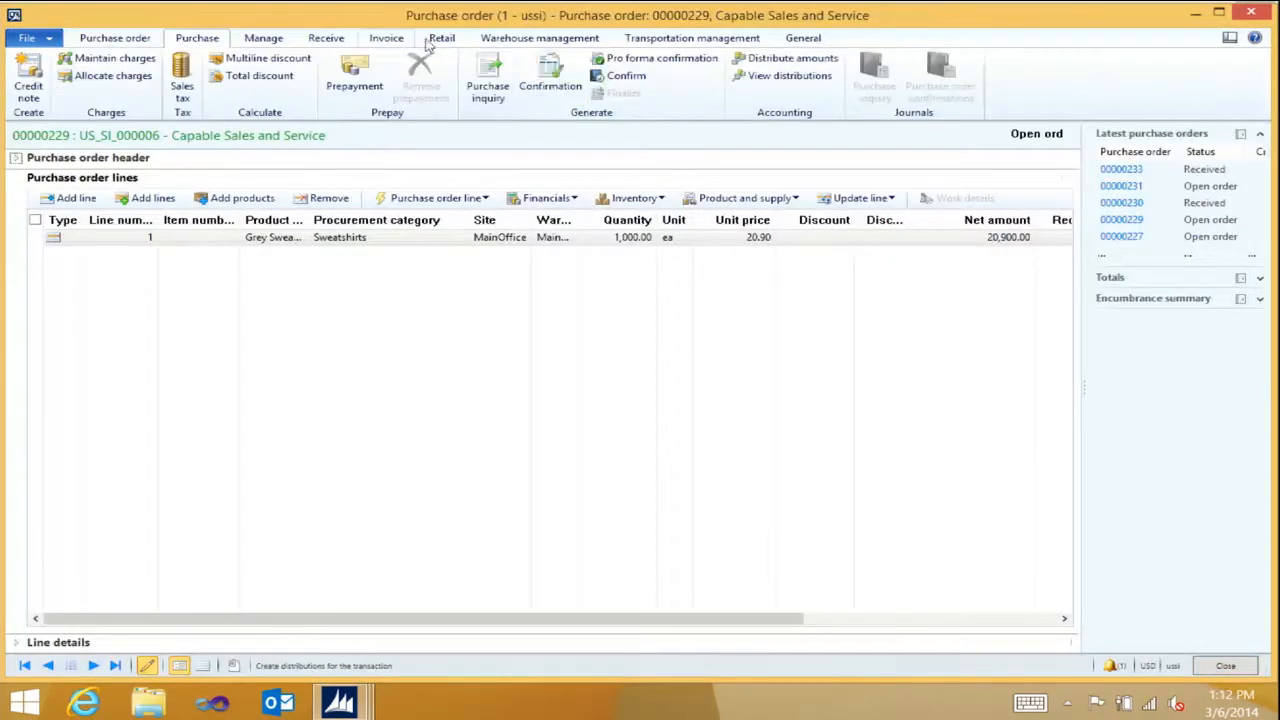
left_click(630, 84)
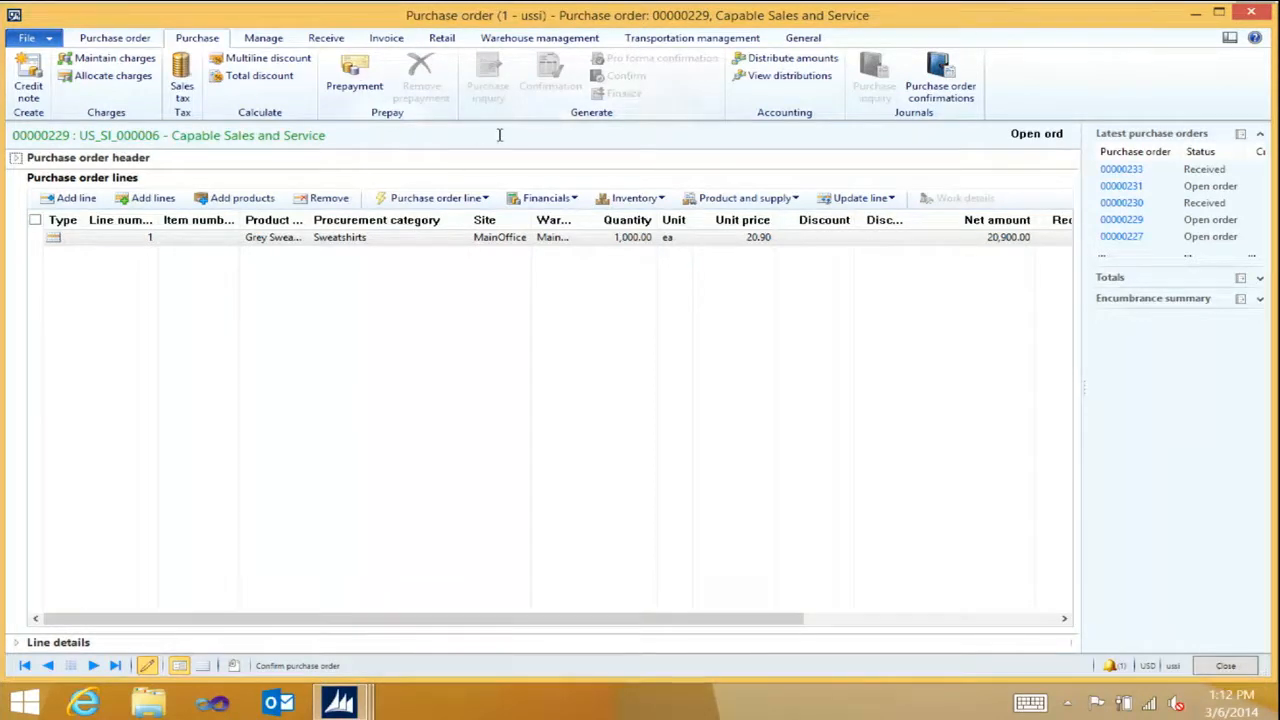
left_click(152, 38)
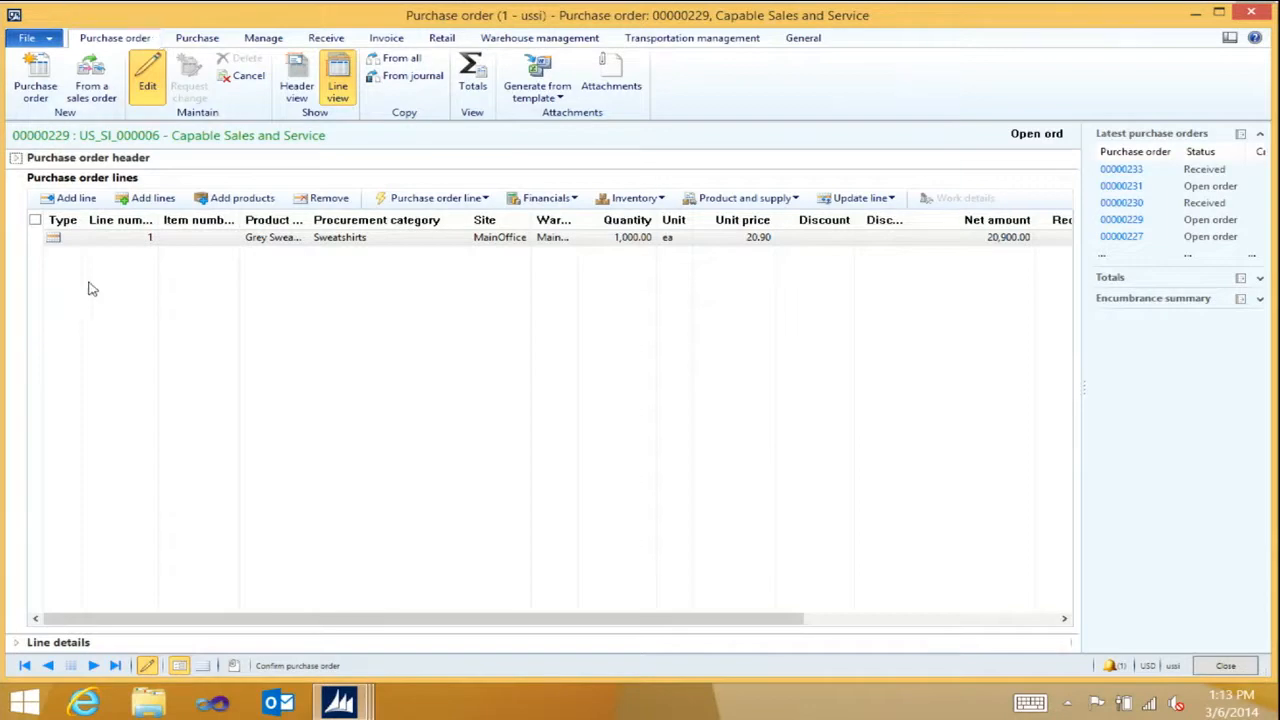
- Set the Grey Sweatshirts line's quantity to 2000 and confirm the purchase order
left_click(614, 237)
left_click_drag(599, 237, 660, 237)
type("2000")
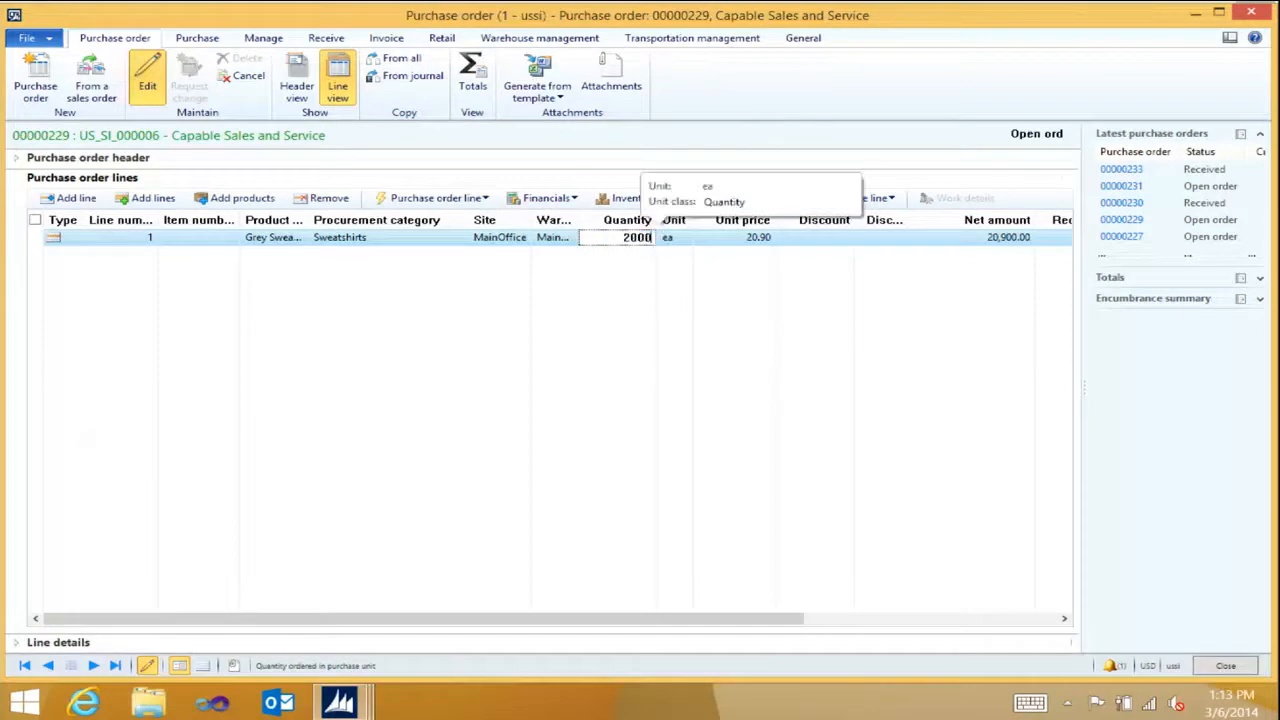
key("Tab")
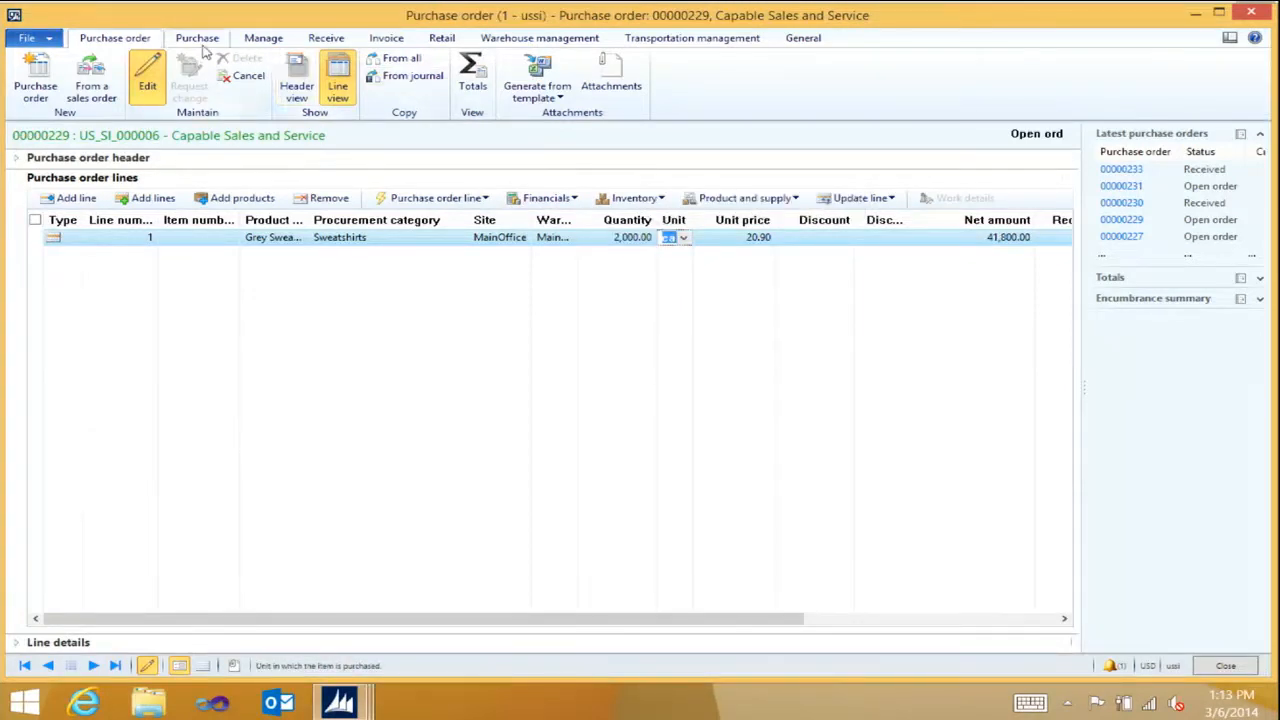
left_click(198, 40)
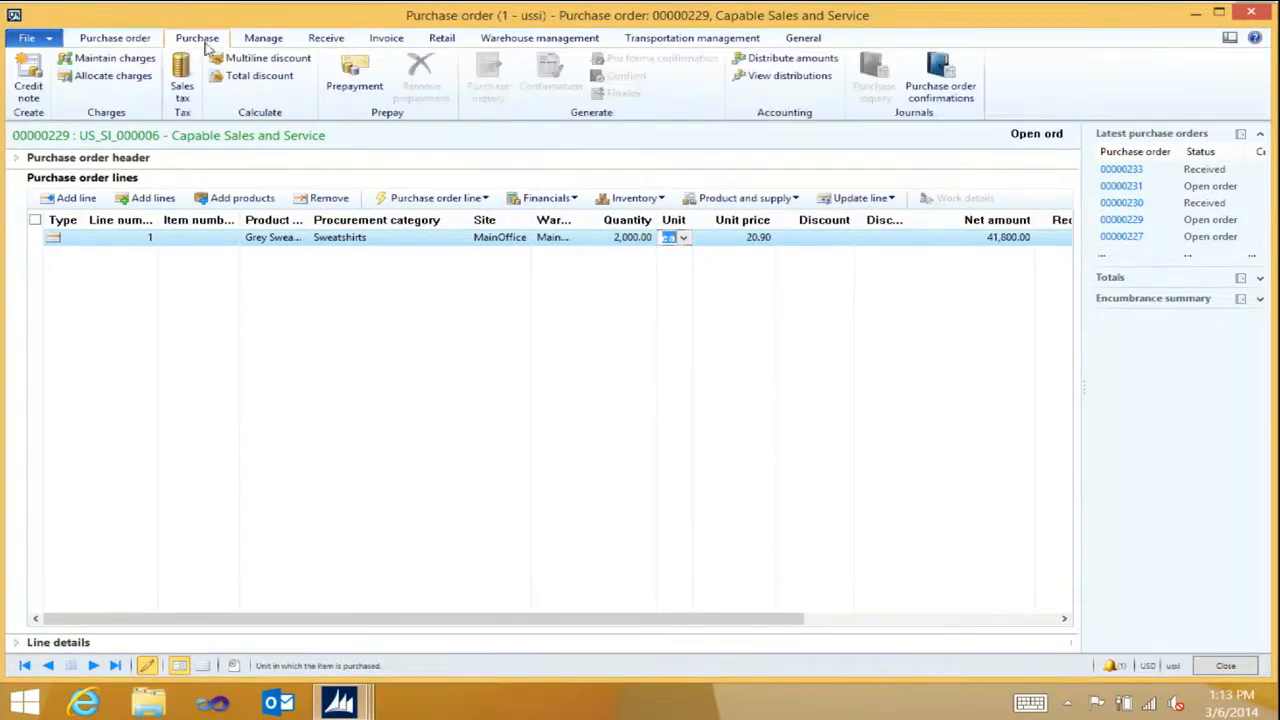
left_click(627, 78)
- Compare the two confirmed versions of the purchase order, examine the changed fields of the Sweatshirts line, and close the version forms
left_click(264, 40)
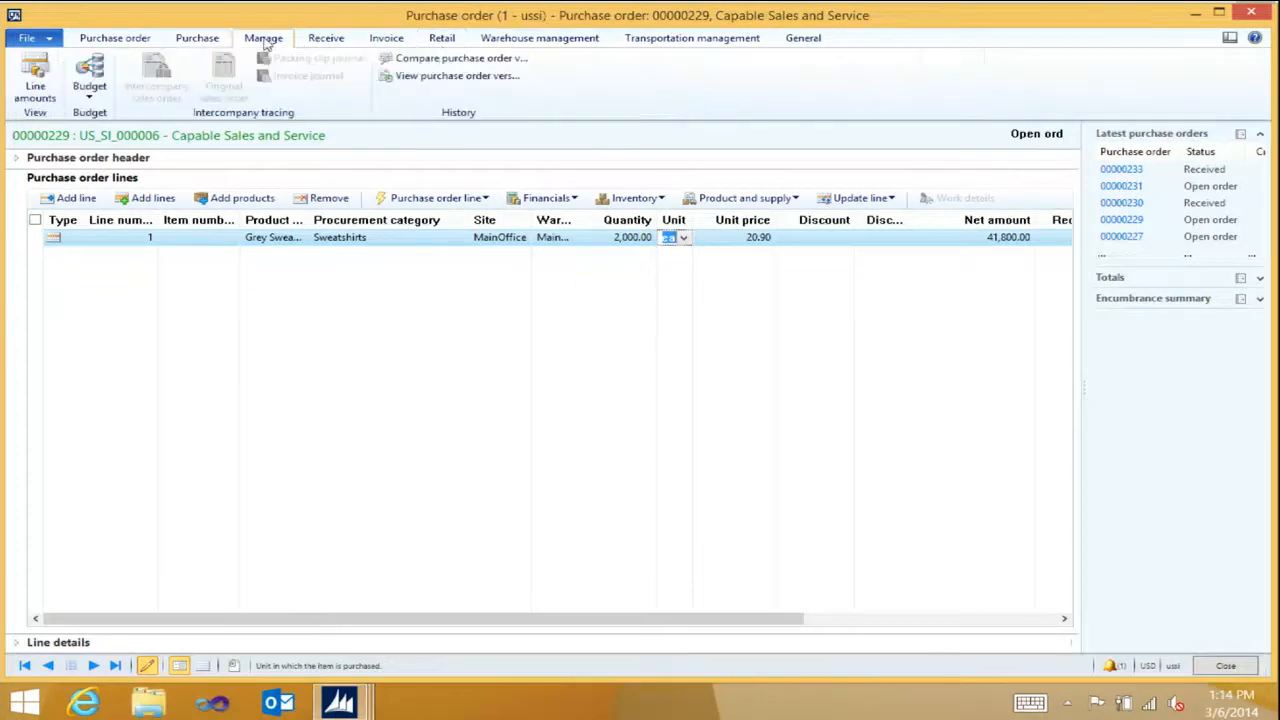
left_click(473, 85)
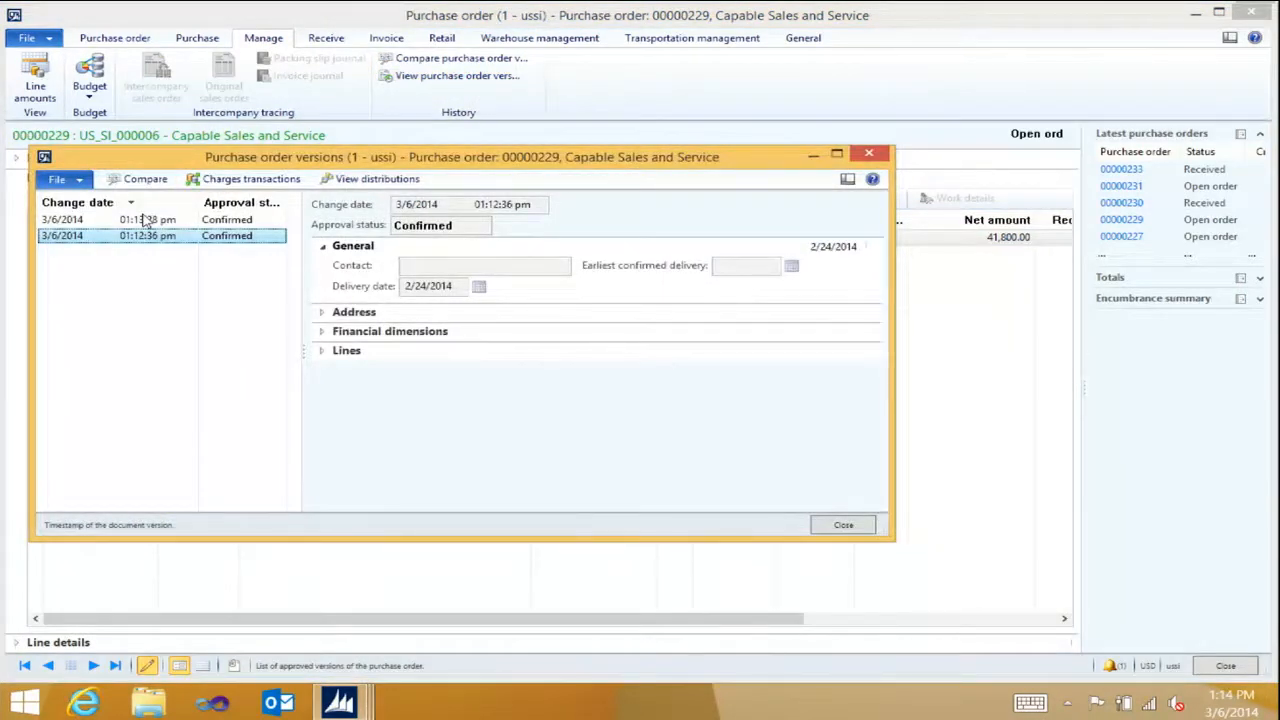
left_click(145, 220, "ctrl")
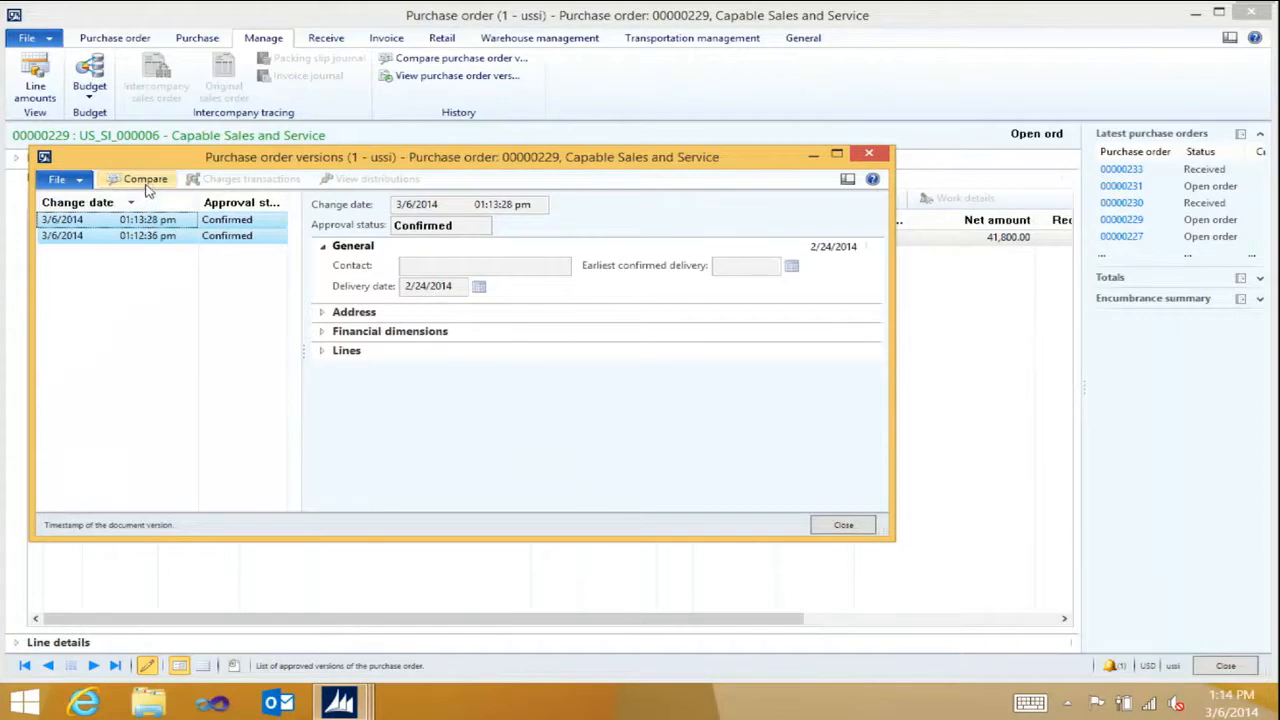
left_click(145, 181)
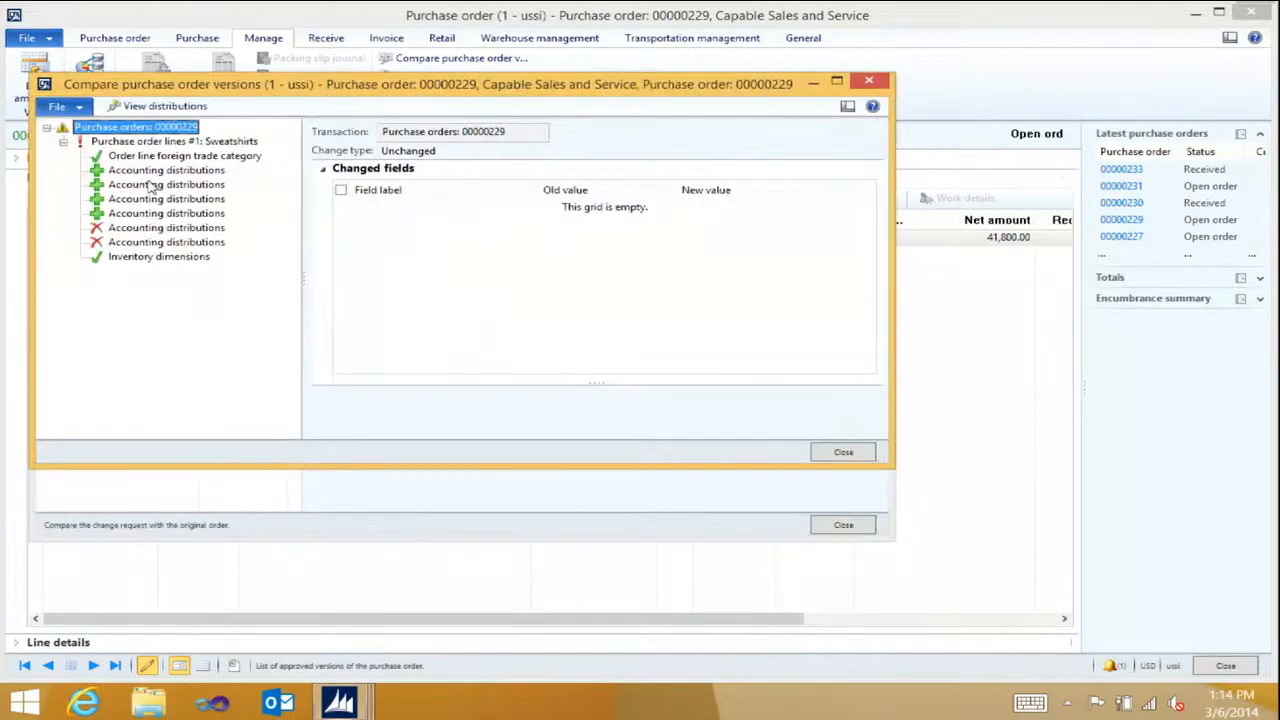
left_click(166, 142)
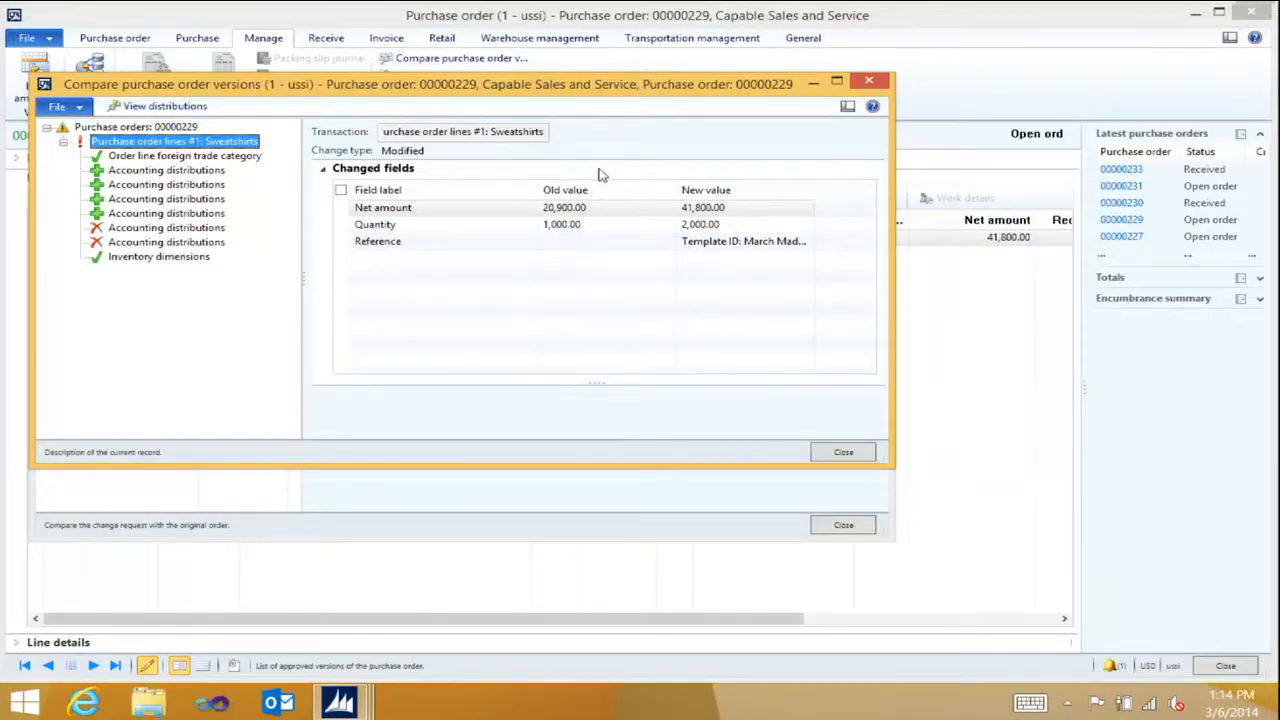
left_click(870, 82)
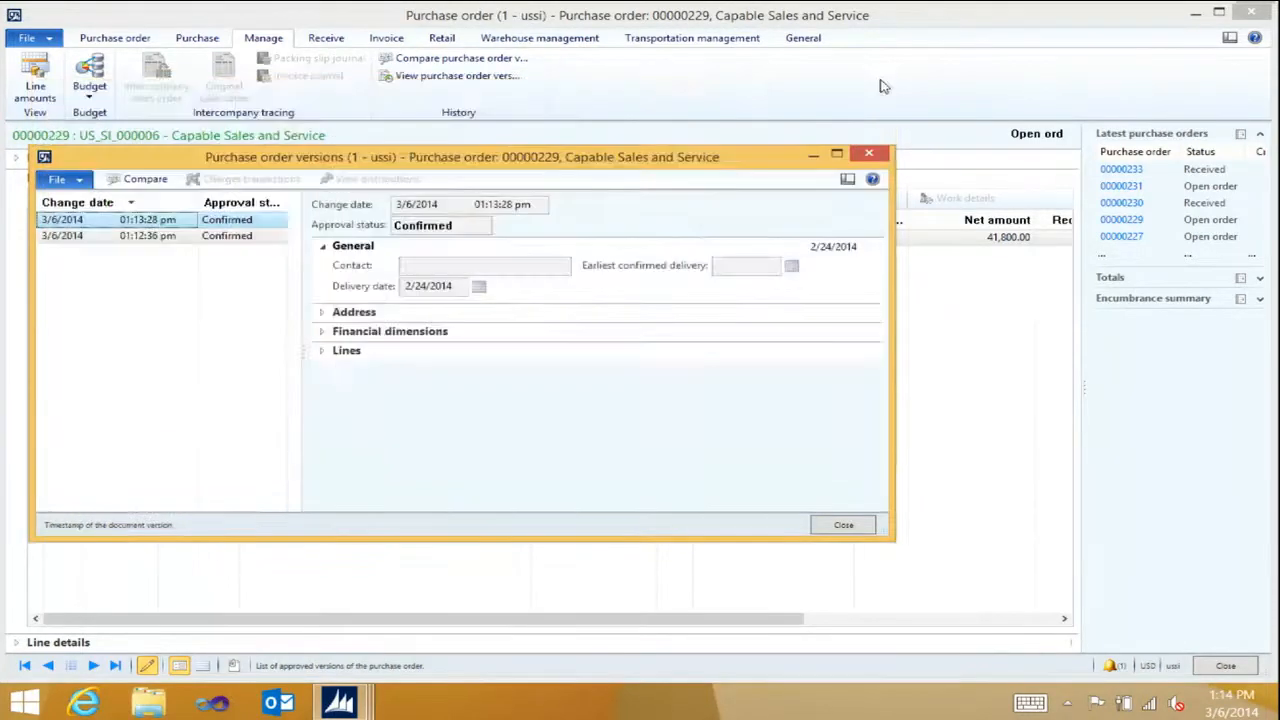
left_click(869, 155)
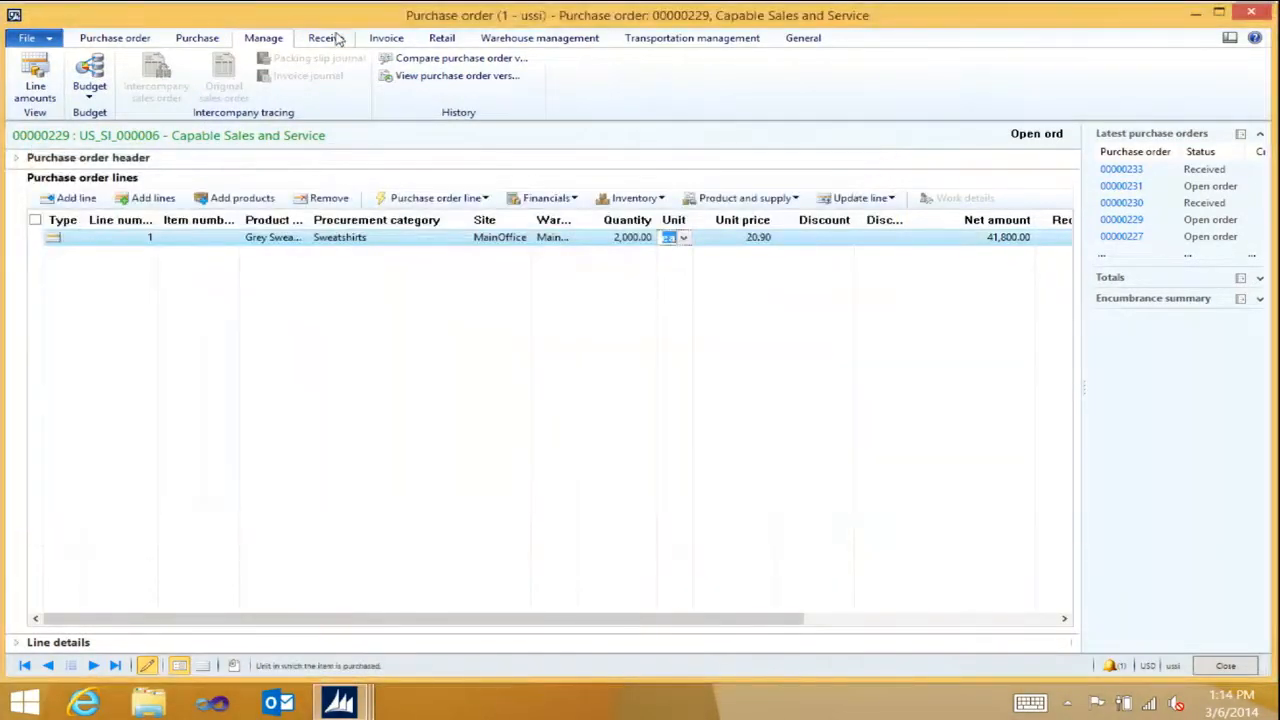
- Post a product receipt for the purchase order's ordered quantity with the product receipt number pr-000001
left_click(332, 38)
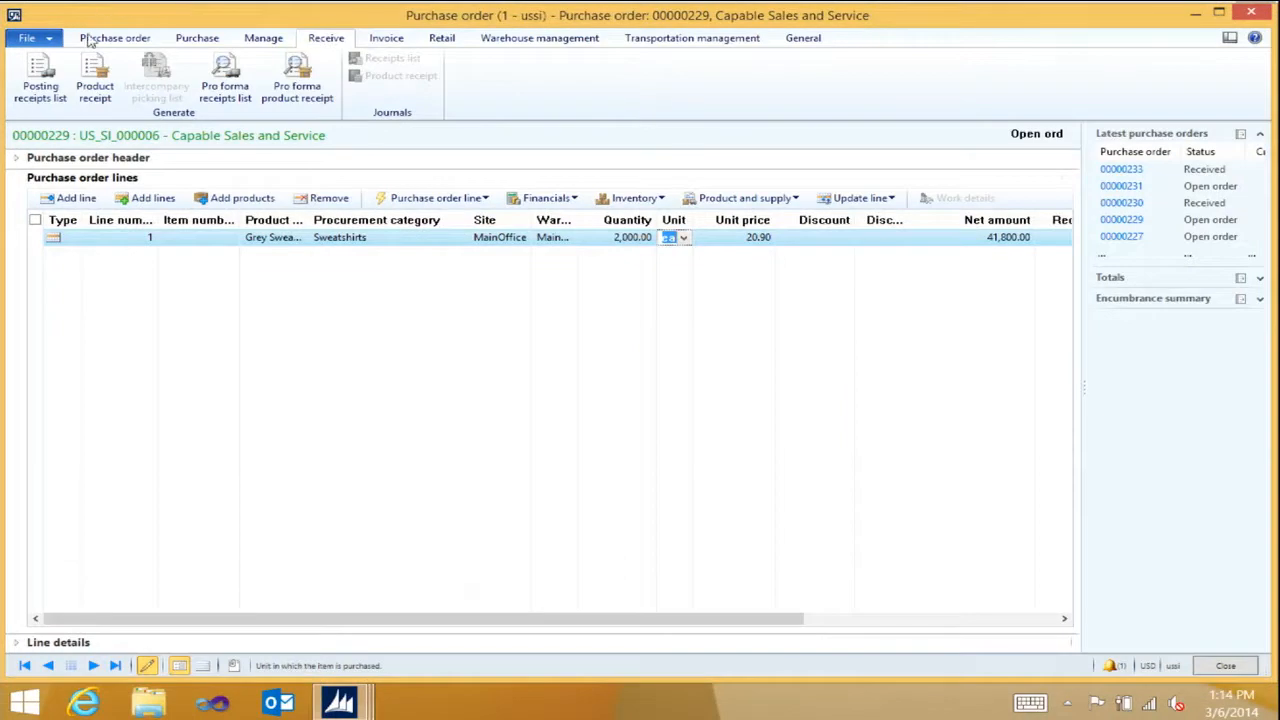
left_click(97, 70)
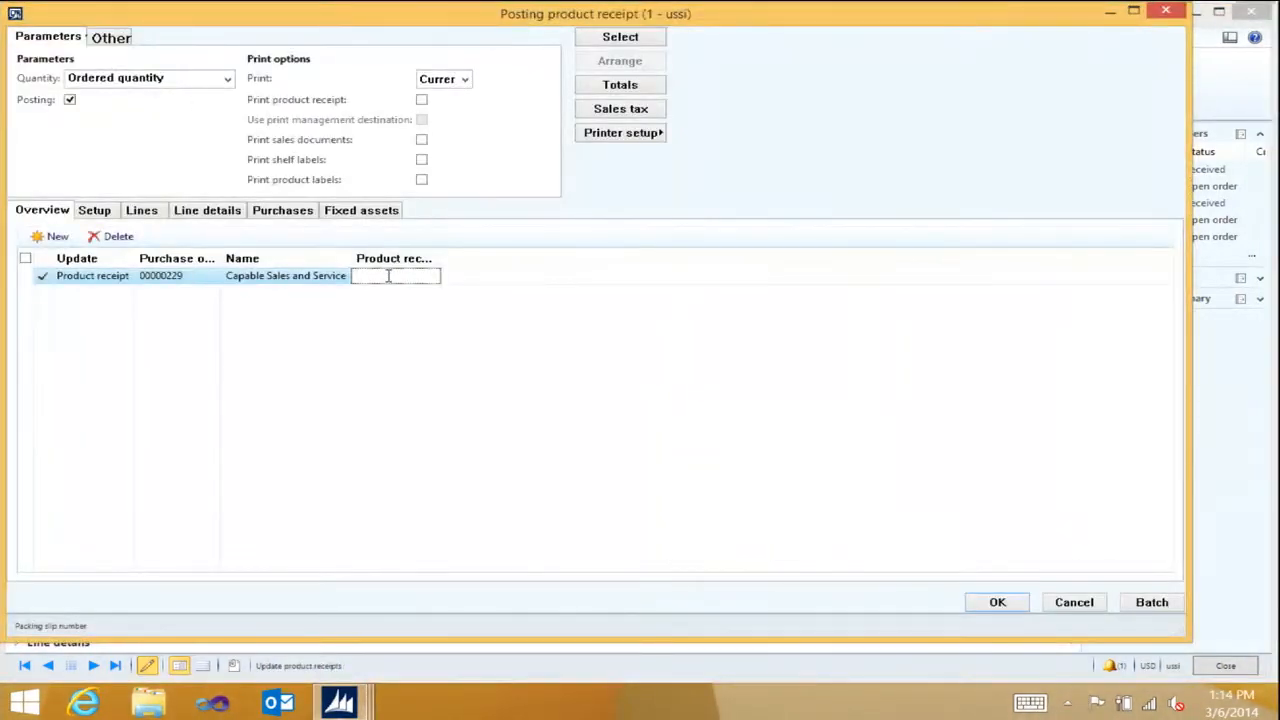
type("pr-000001")
left_click(1000, 603)
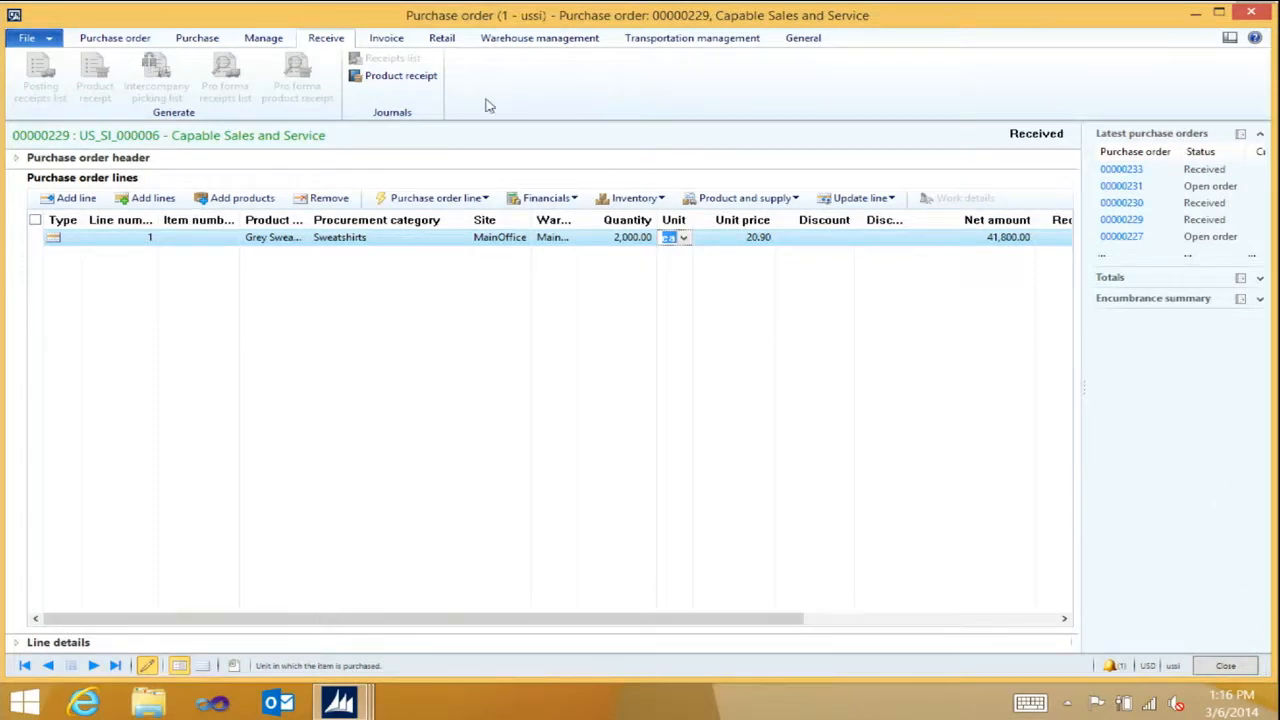
- Correct the posted product receipt so that the Grey Sweatshirts line has a received quantity of 1000
left_click(403, 77)
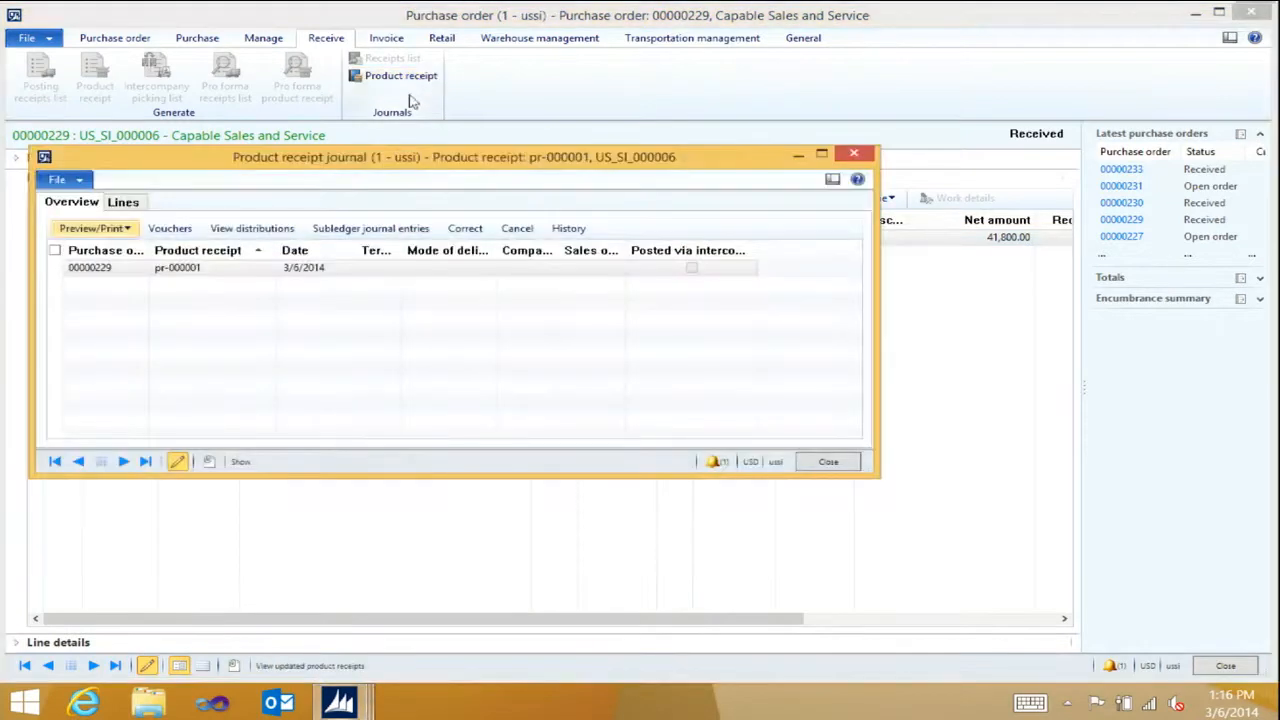
left_click(462, 232)
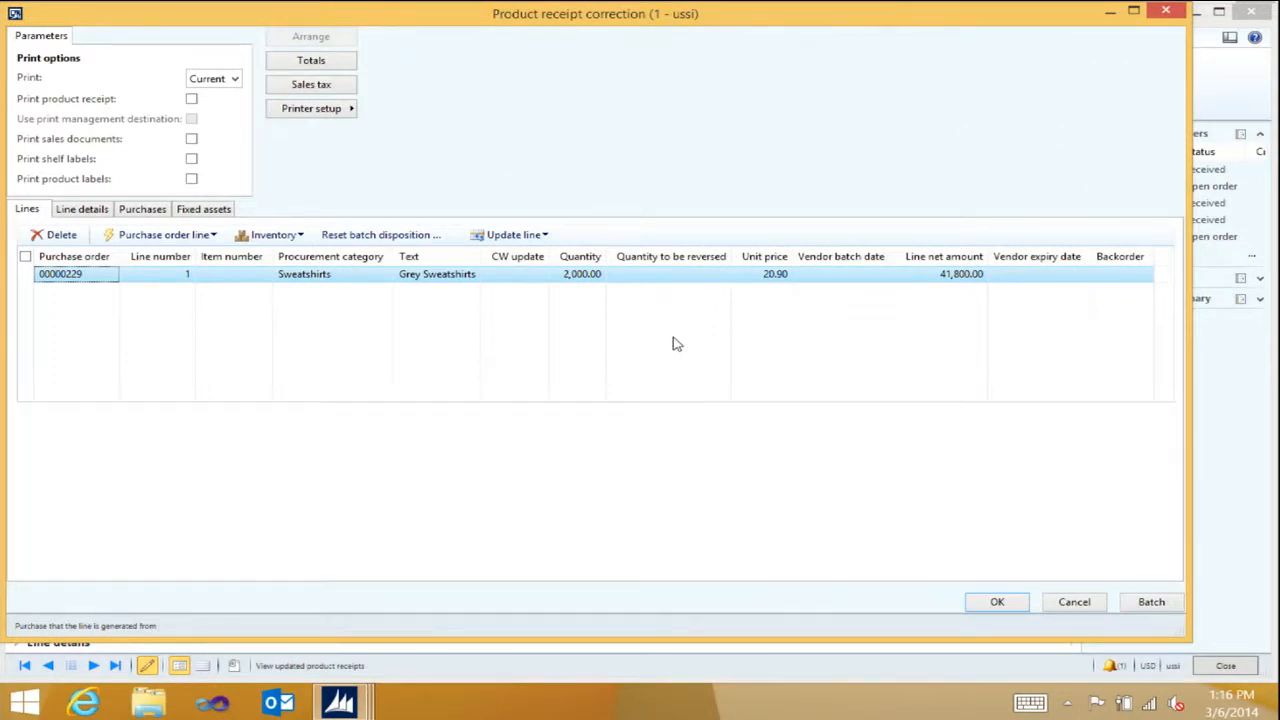
left_click(556, 273)
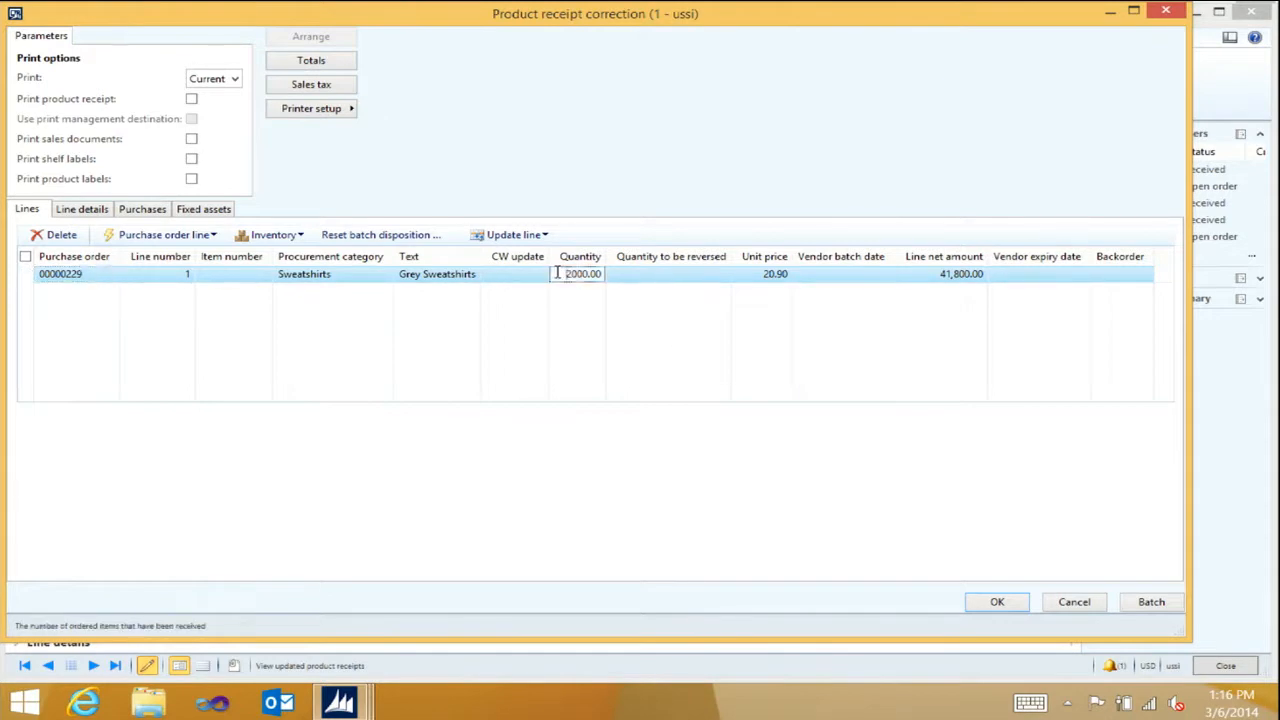
left_click_drag(556, 273, 605, 274)
type("1000")
key("Tab")
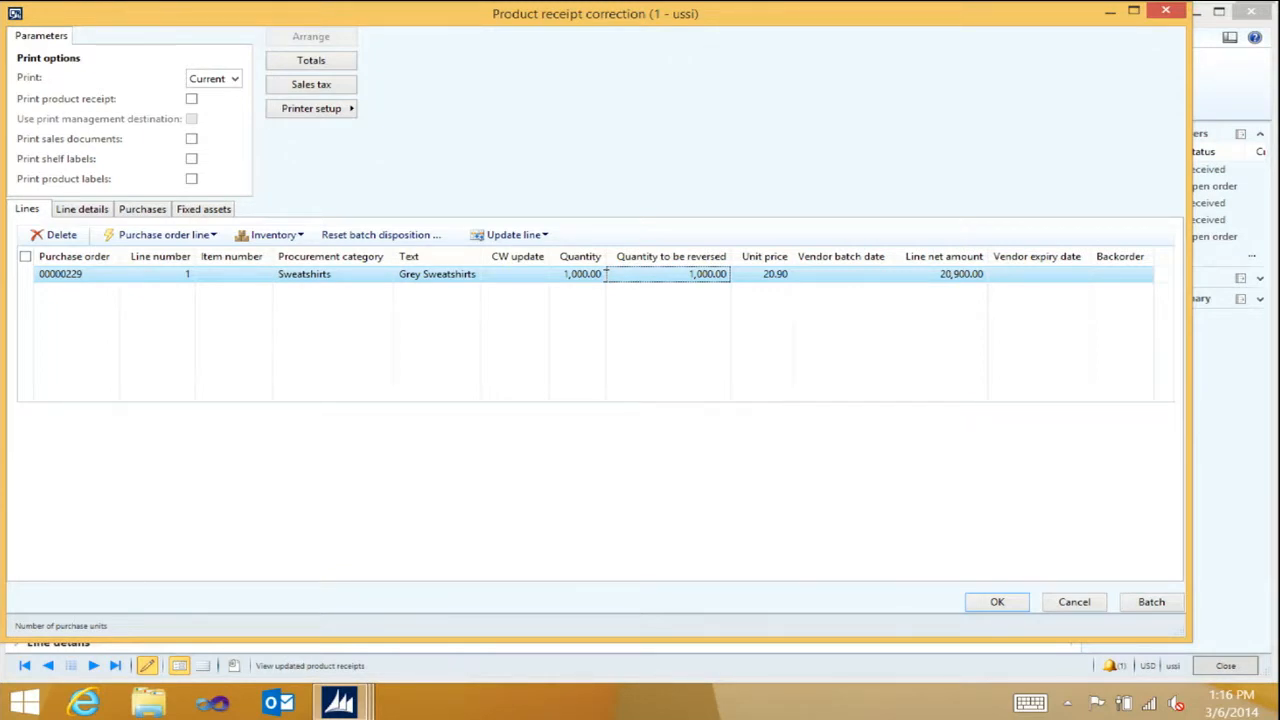
left_click(1014, 604)
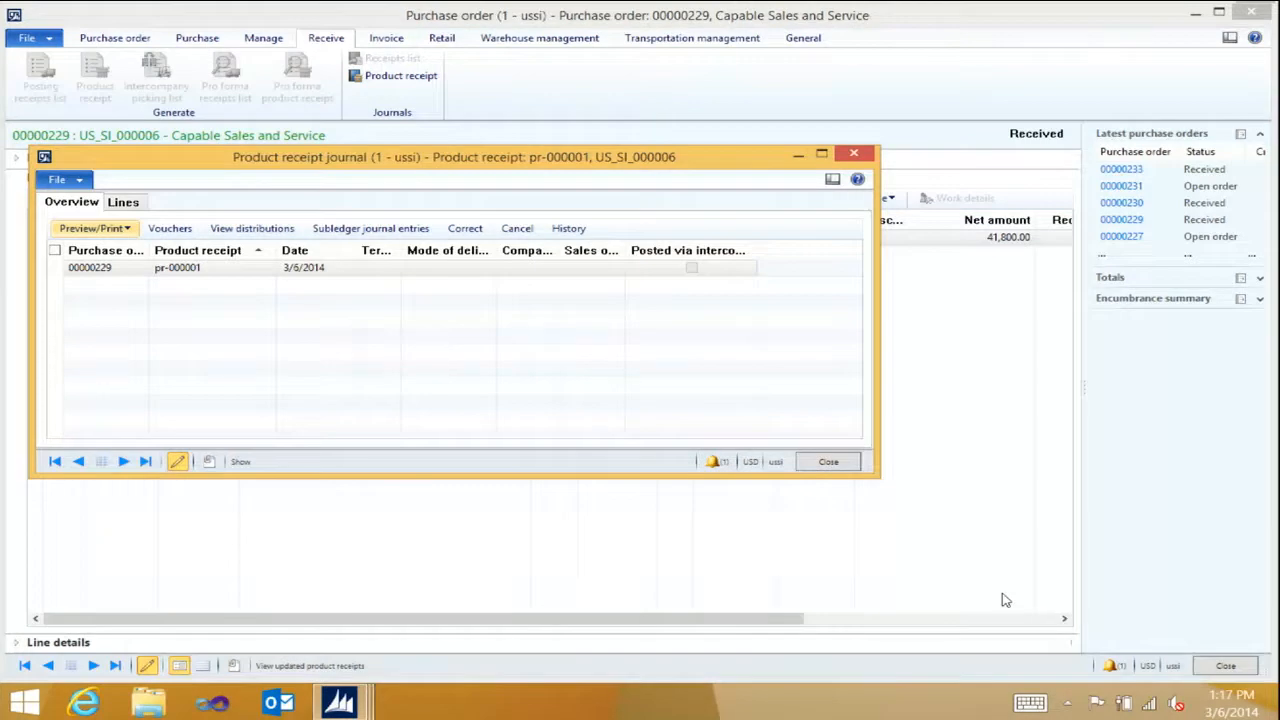
- Compare both versions in the product receipt's history, examine the Sweatshirts line's changed fields, and close the comparison and history
left_click(568, 228)
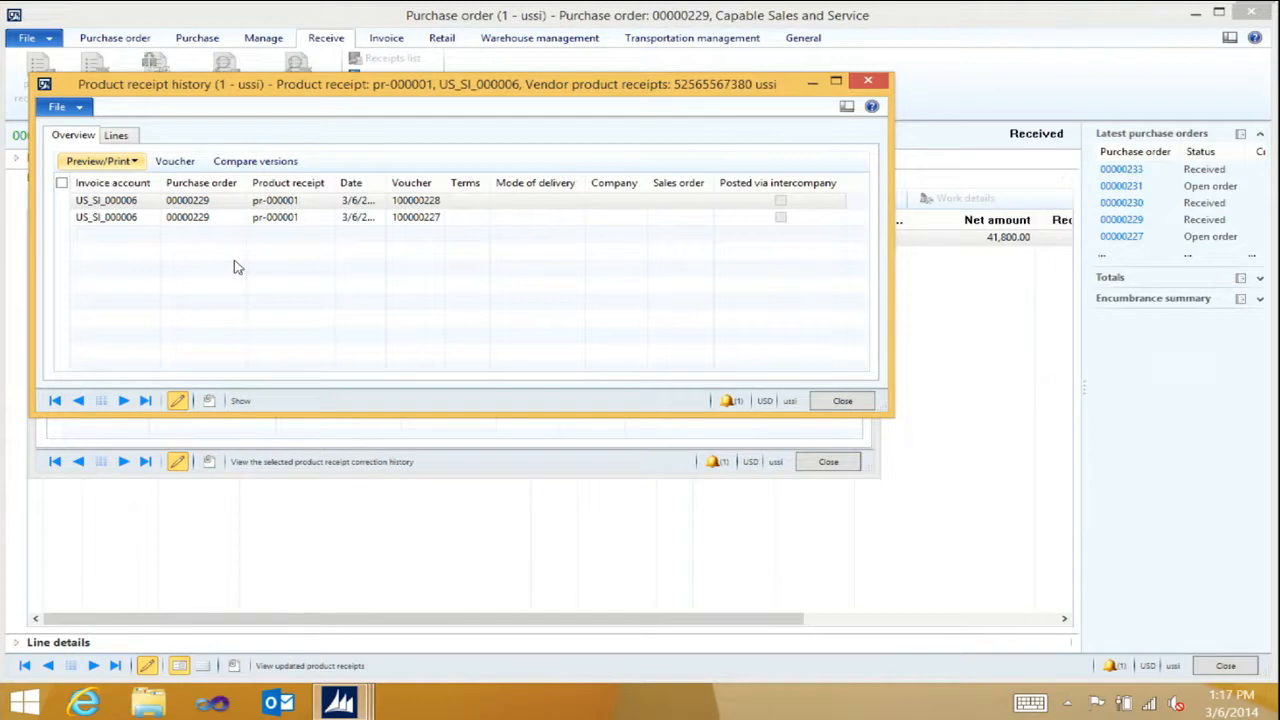
left_click(110, 218, "shift")
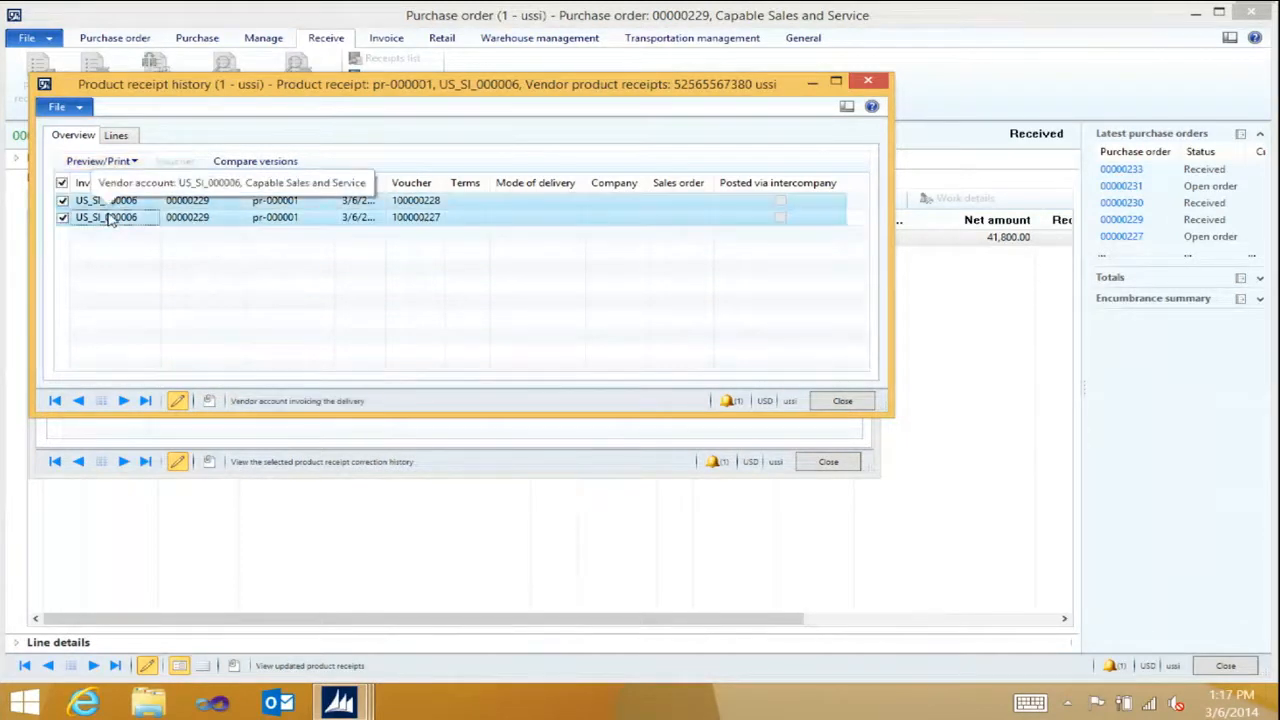
left_click(278, 163)
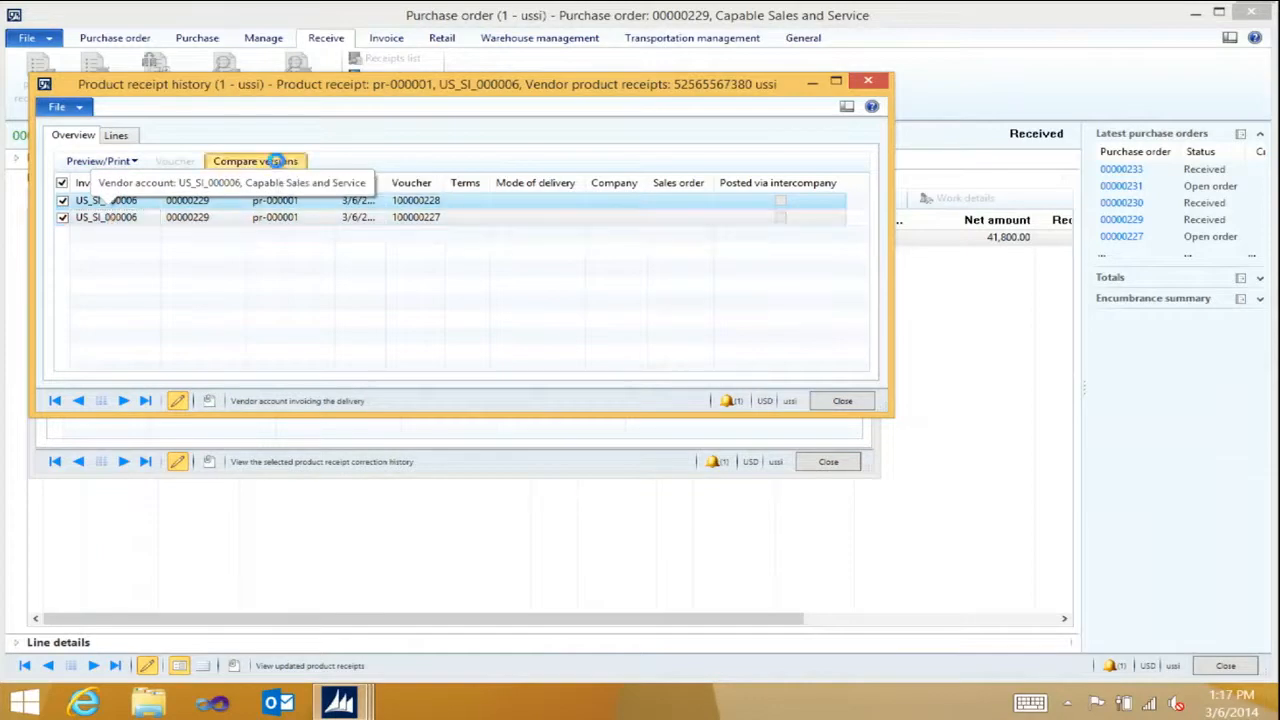
left_click(214, 146)
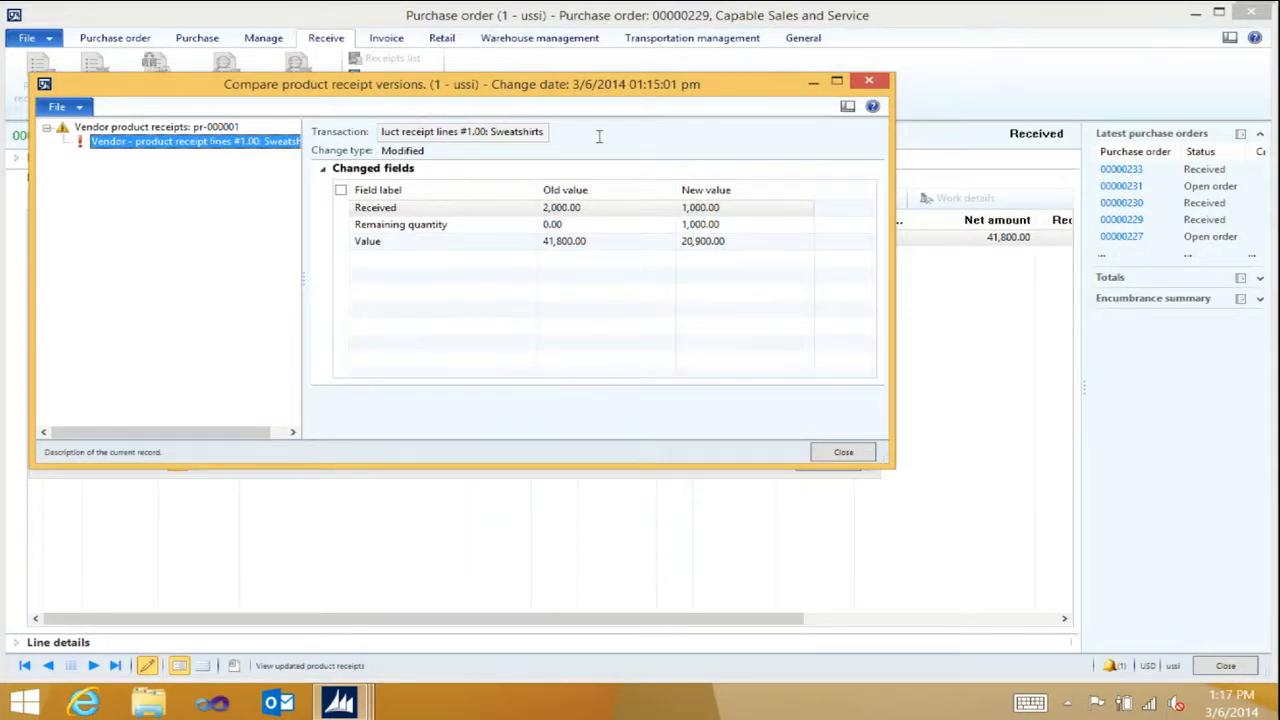
left_click(866, 80)
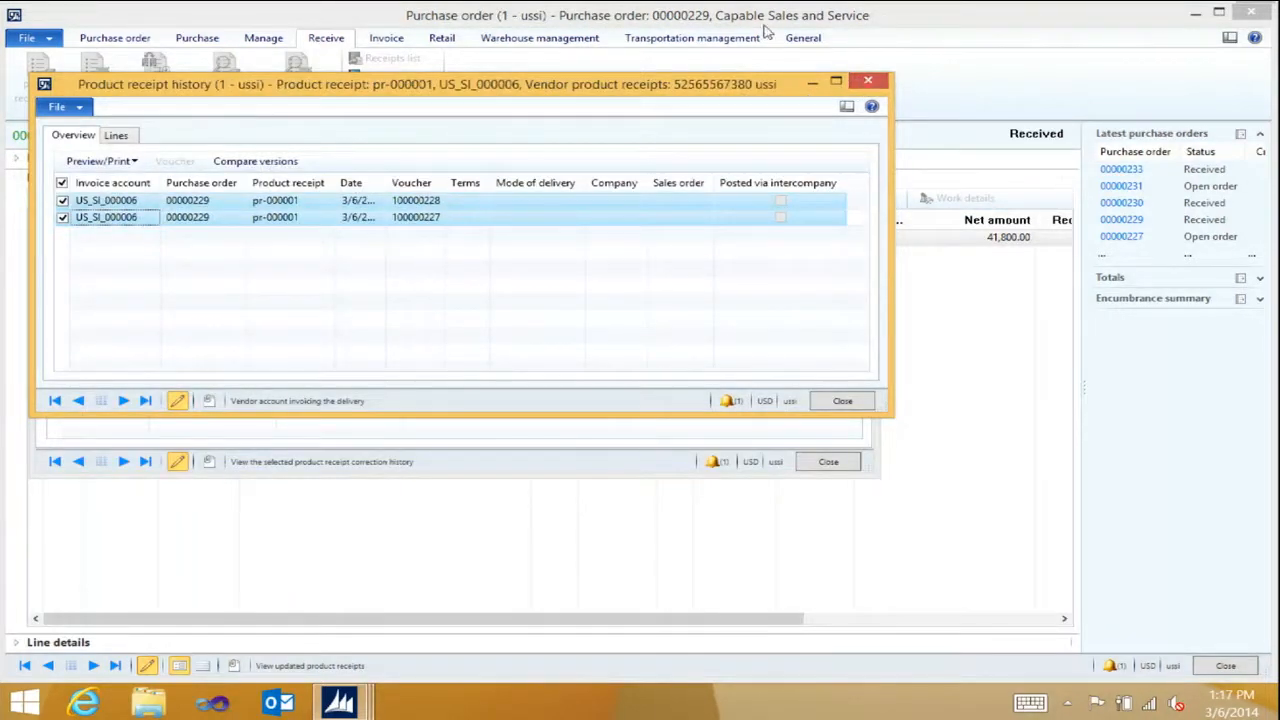
left_click(867, 80)
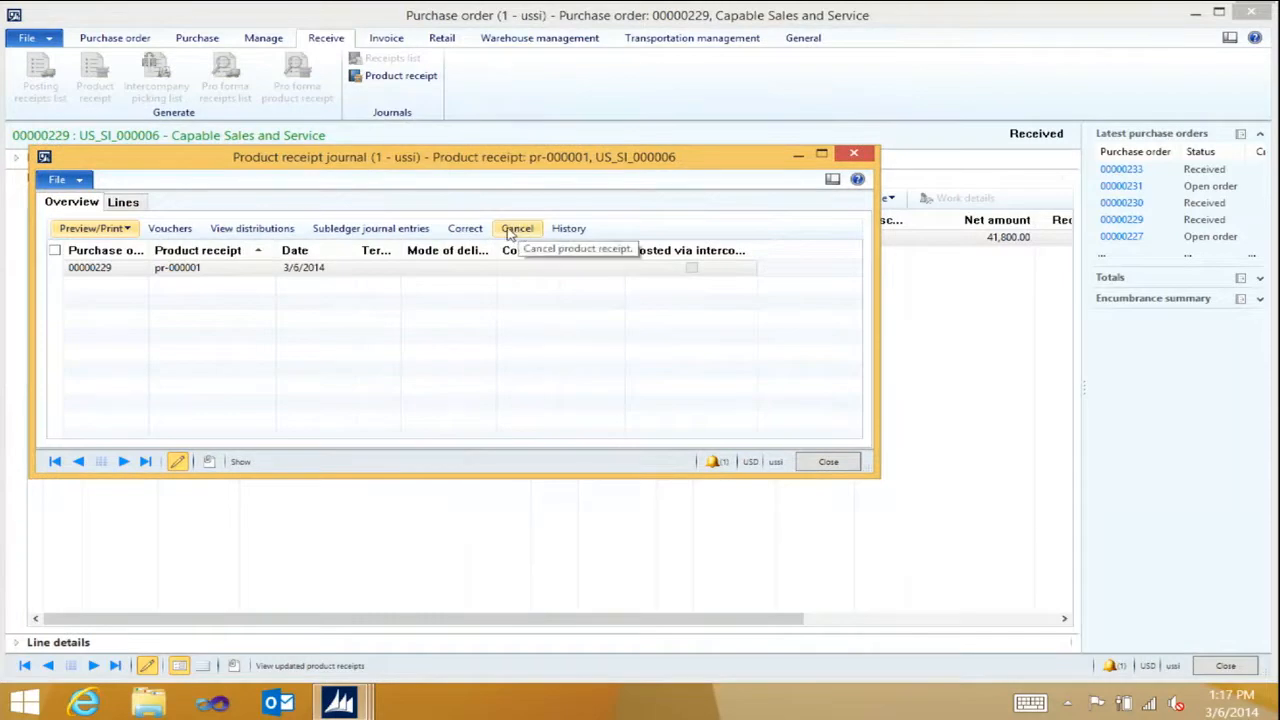
- Cancel product receipt pr-000001 for all its lines and close the product receipt journal
left_click(516, 228)
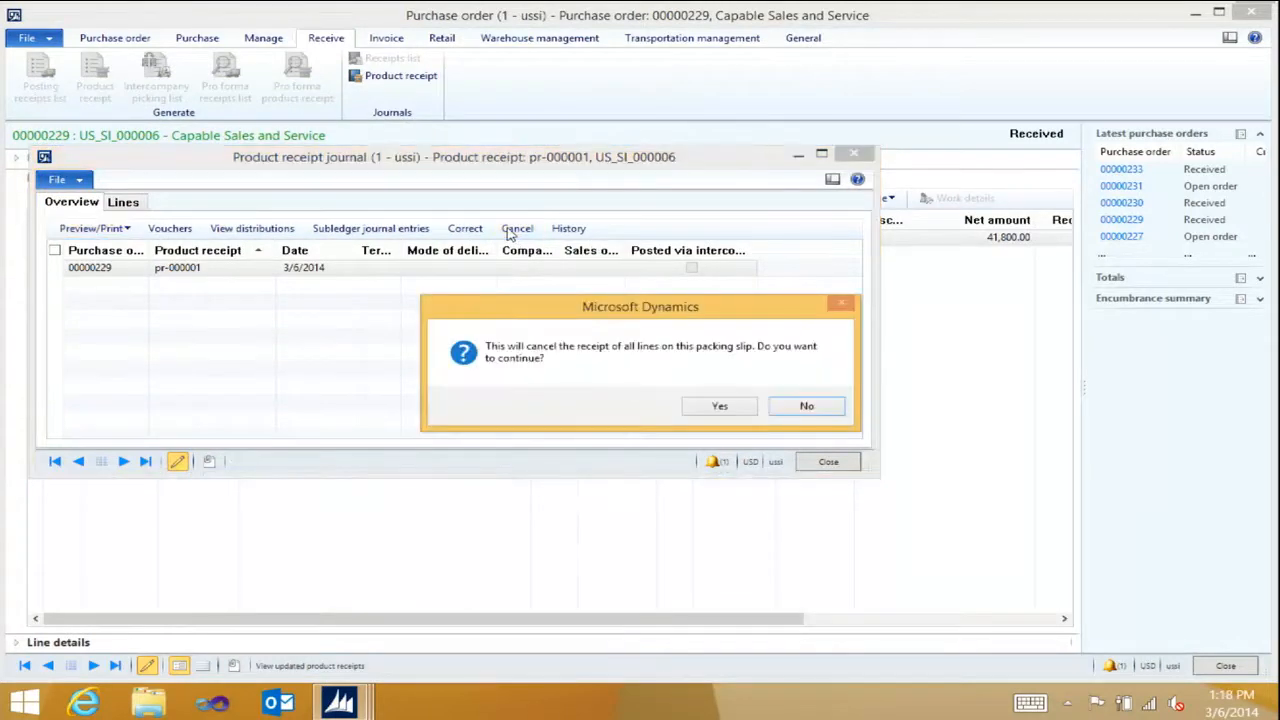
left_click(720, 408)
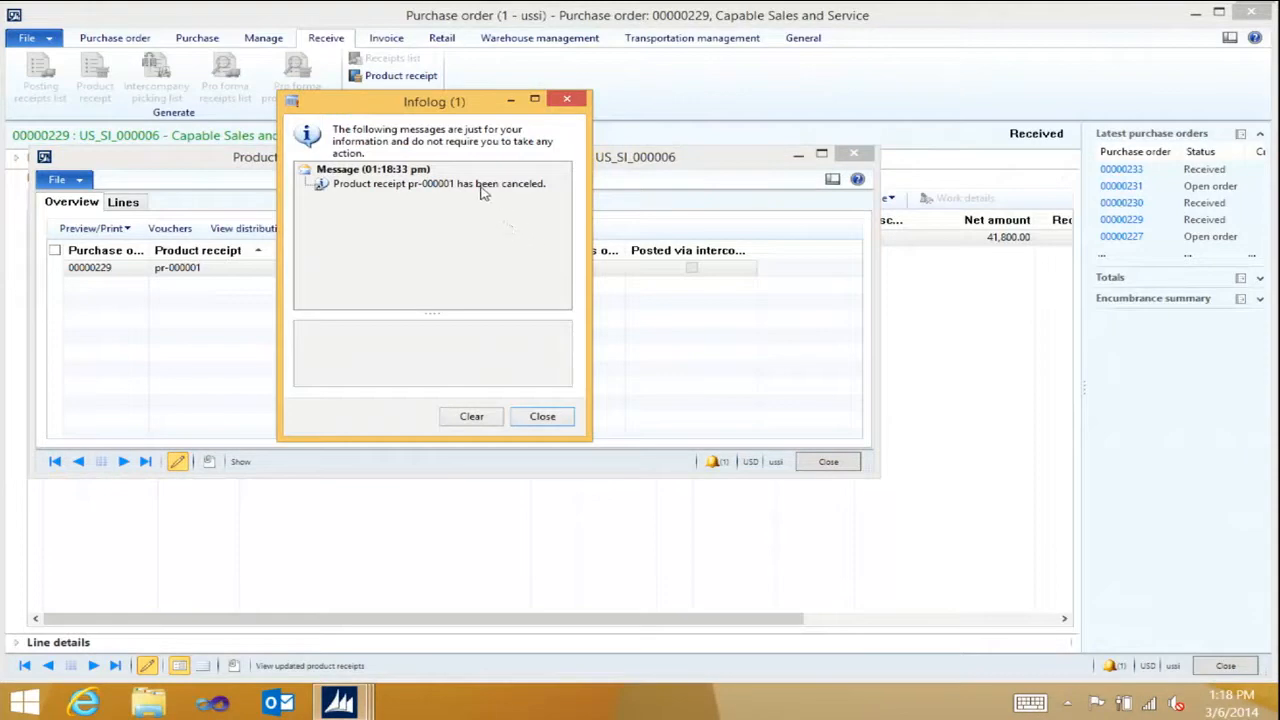
left_click(543, 417)
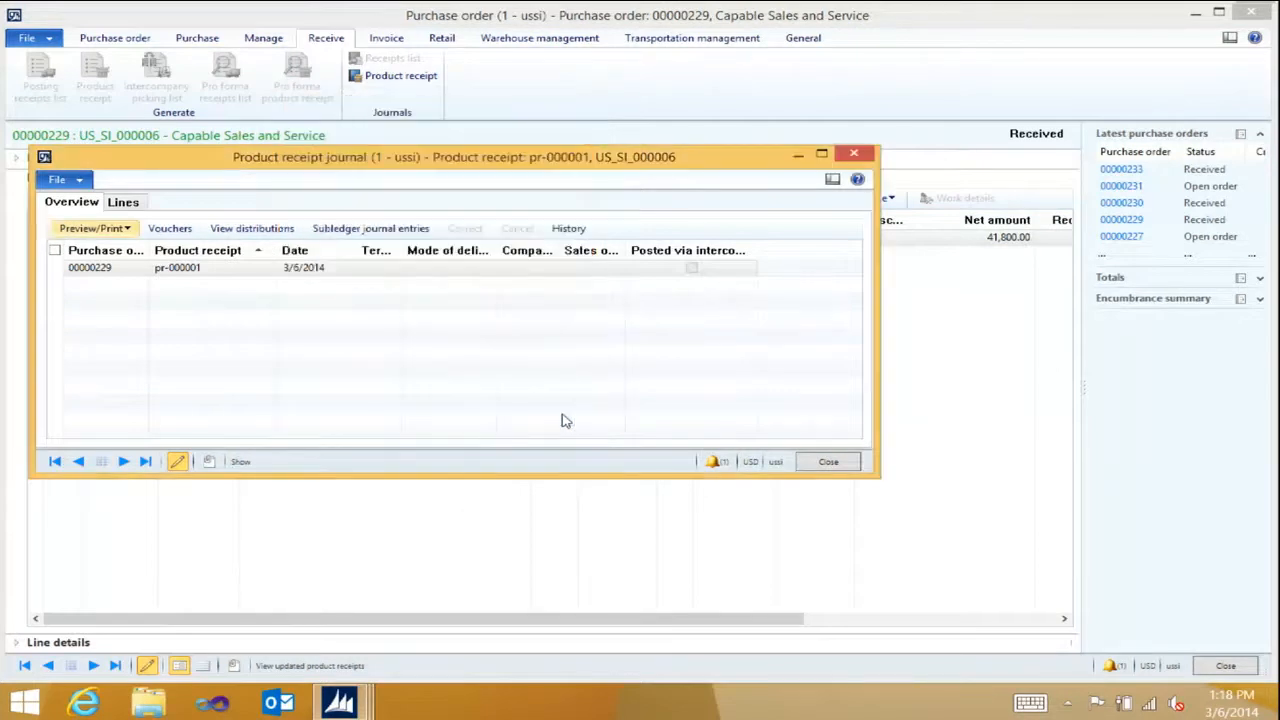
left_click(854, 156)
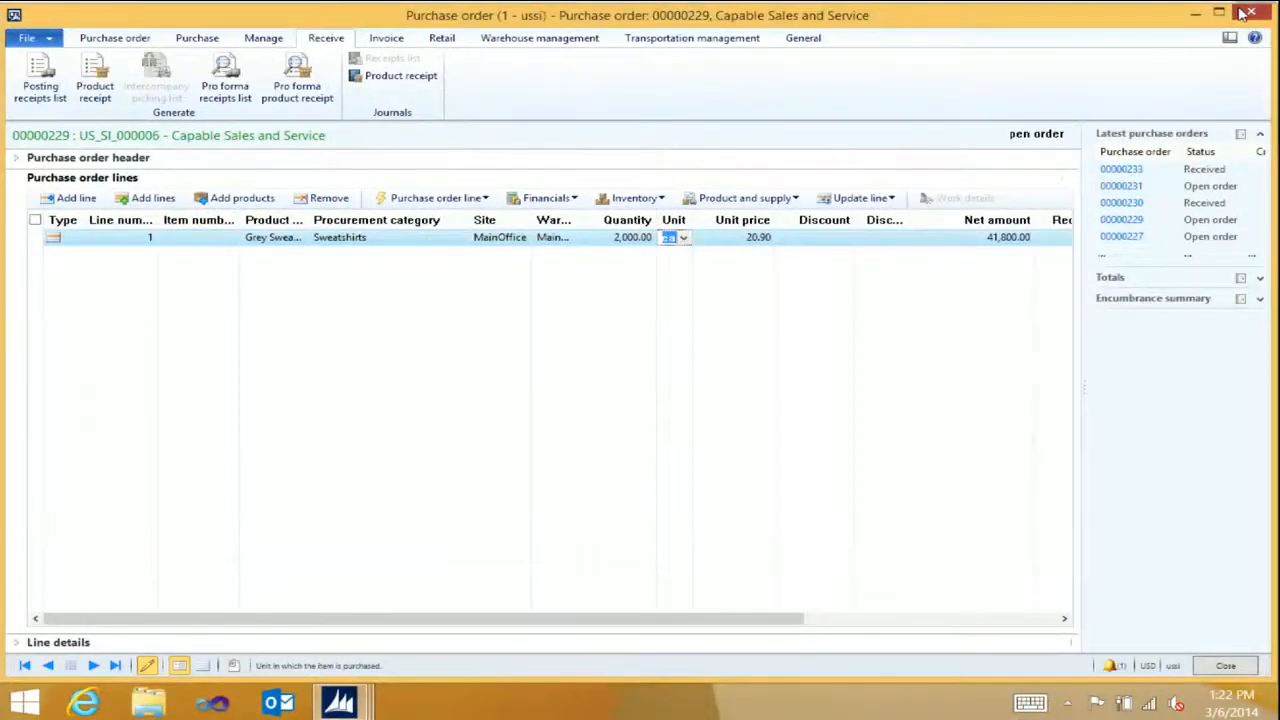
- Close the purchase order and open the pending vendor invoices in Accounts payable
left_click(1248, 12)
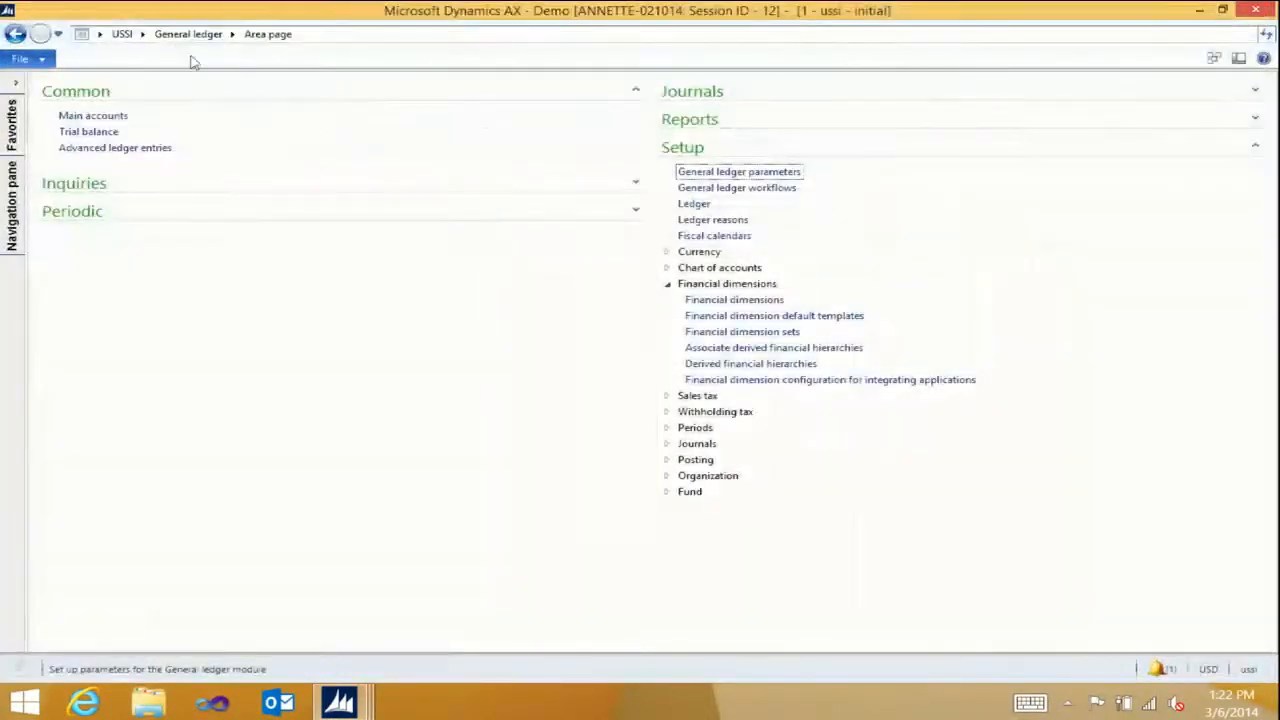
left_click(142, 34)
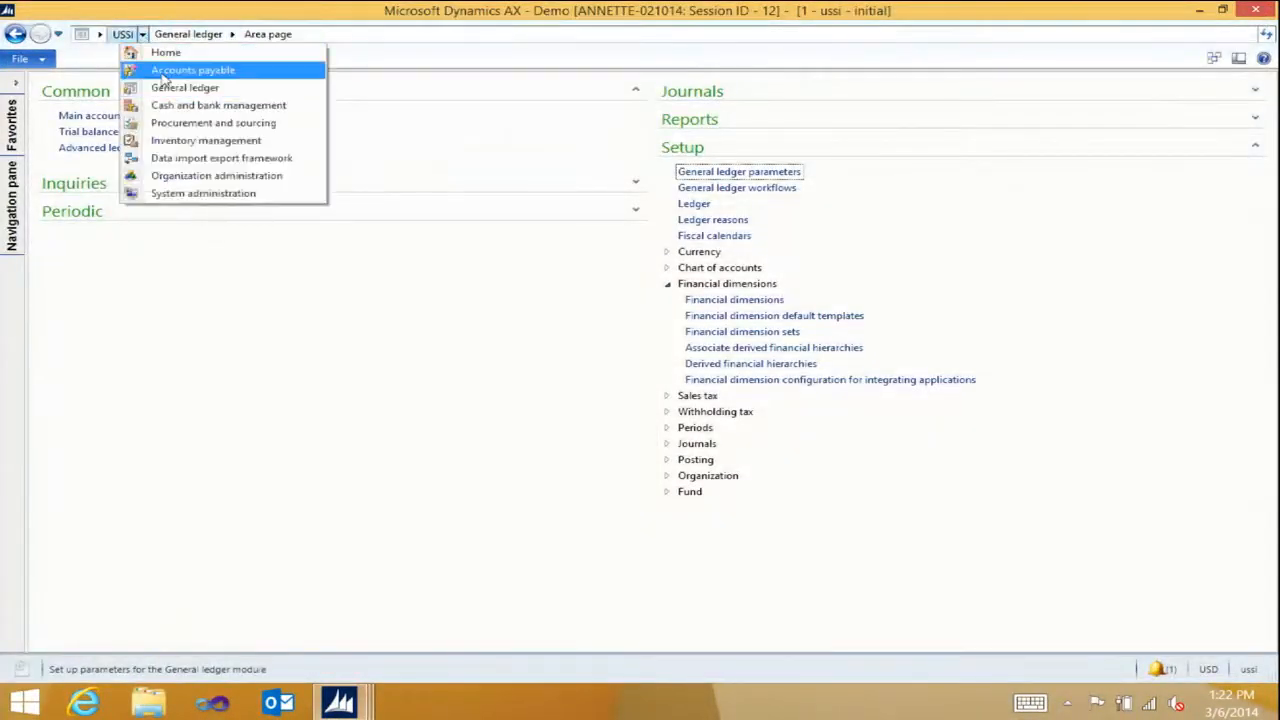
left_click(162, 71)
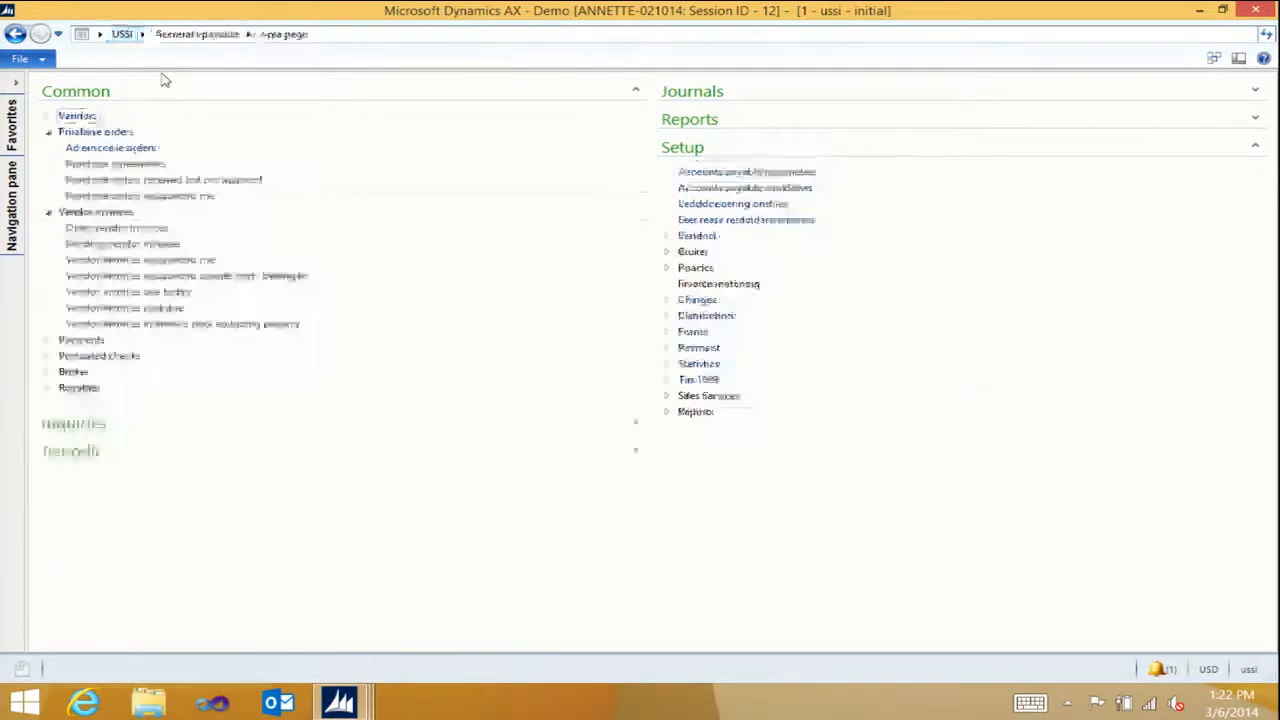
left_click(150, 244)
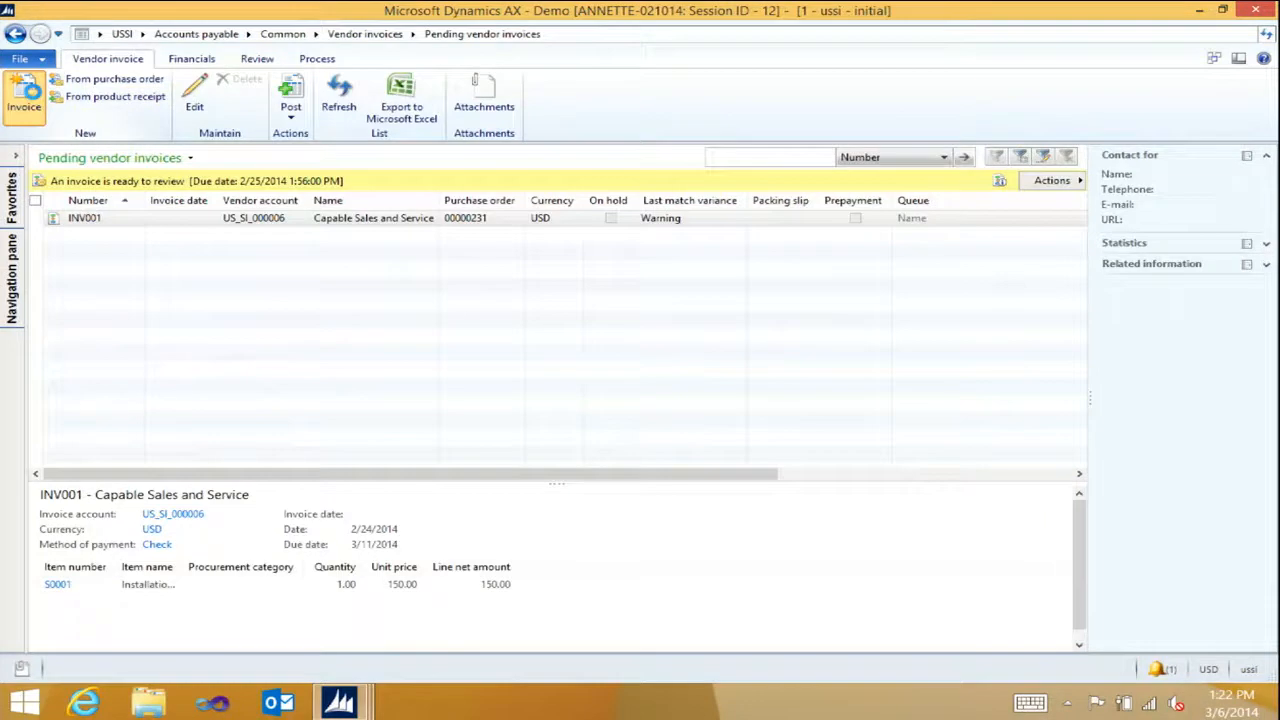
- Create a new vendor invoice with Capable Sales and Service as the invoice account
left_click(30, 96)
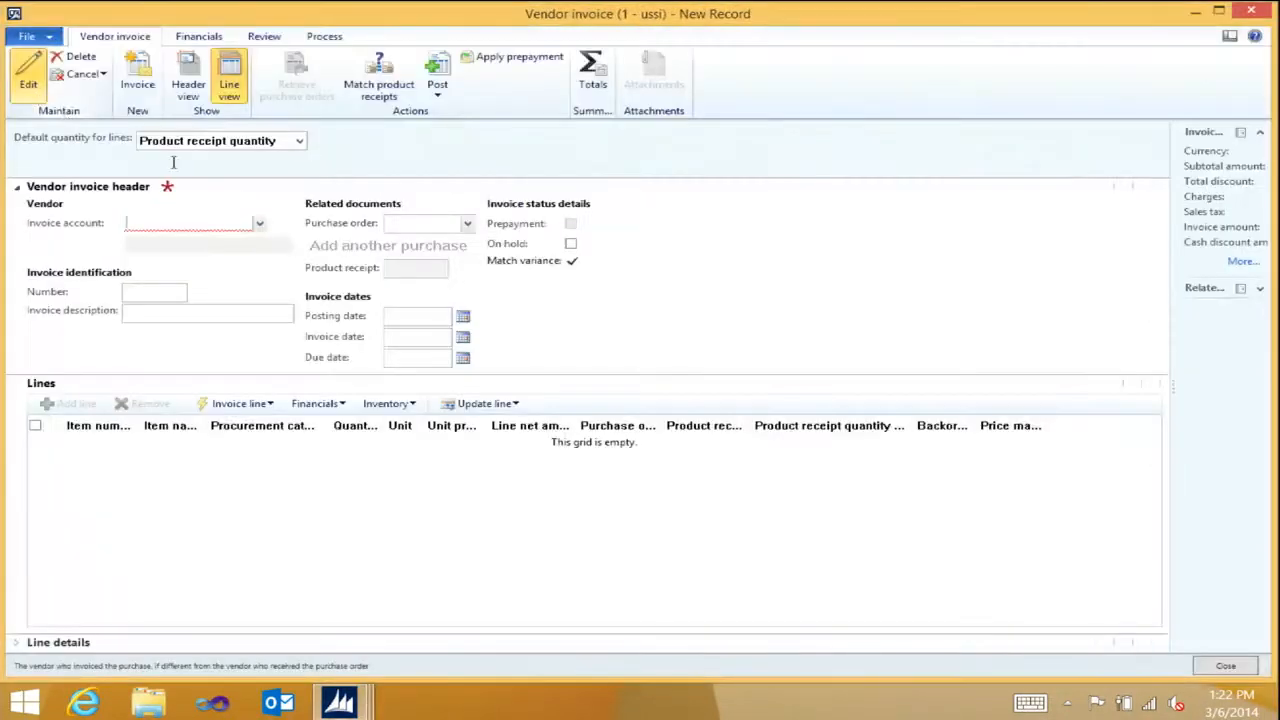
left_click(259, 224)
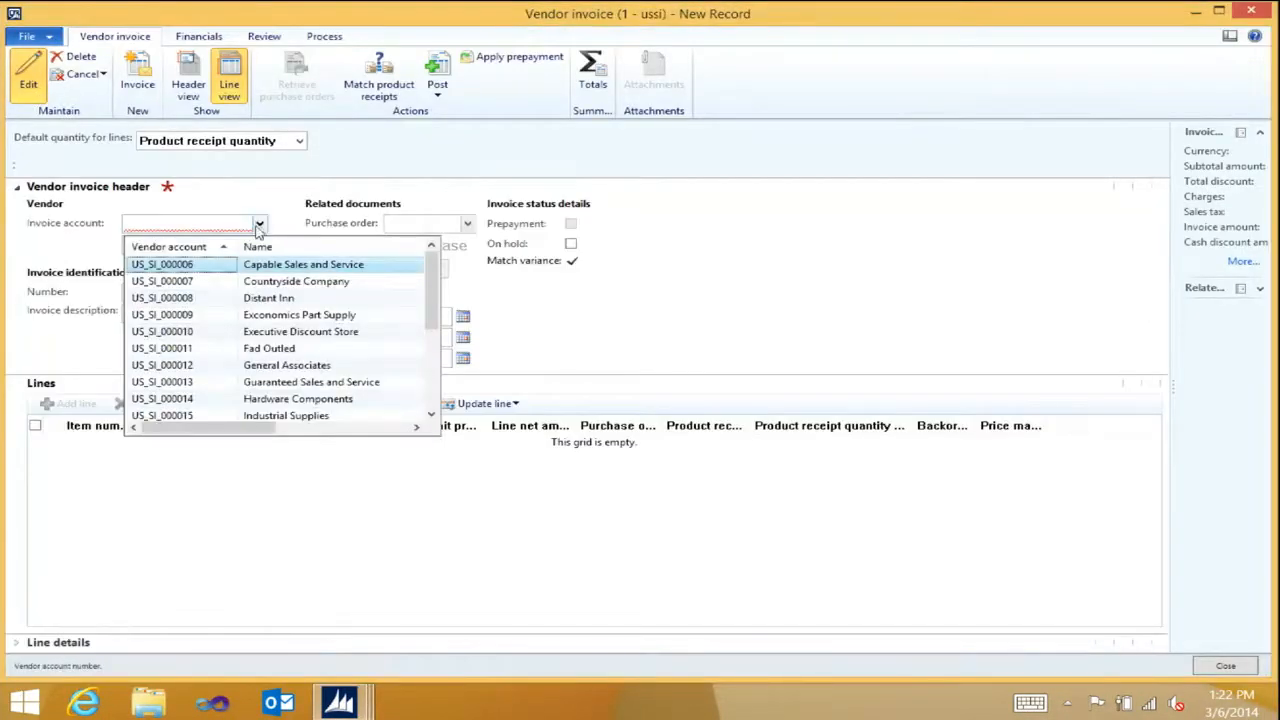
left_click(284, 267)
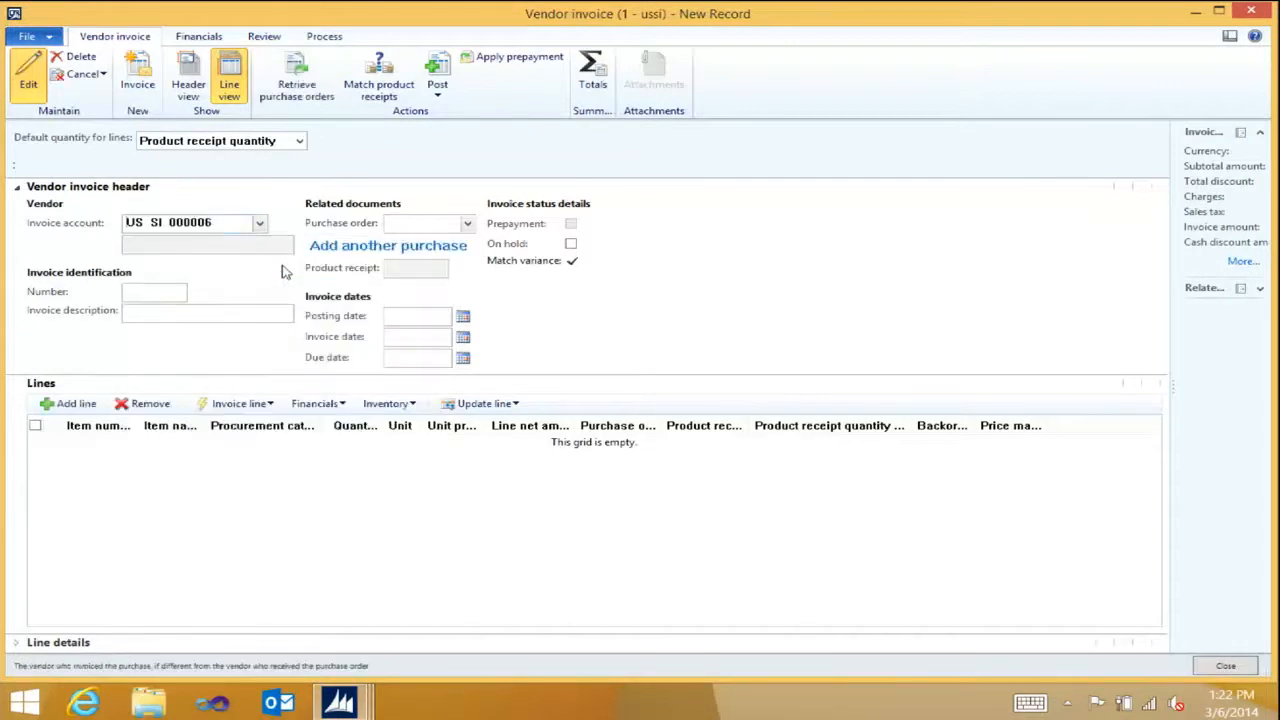
- Set the invoice number to inv0000002 and link the vendor's first purchase order with Received status to the invoice
left_click(152, 290)
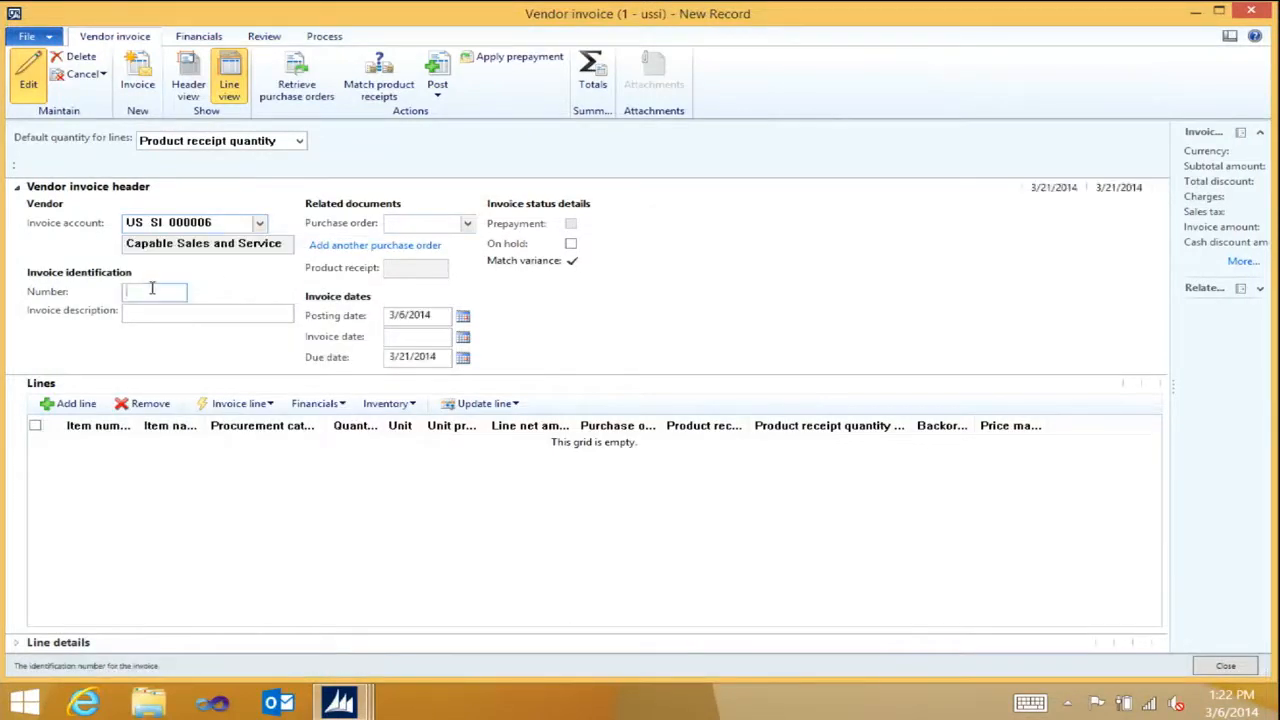
type("Inv000000")
type("2")
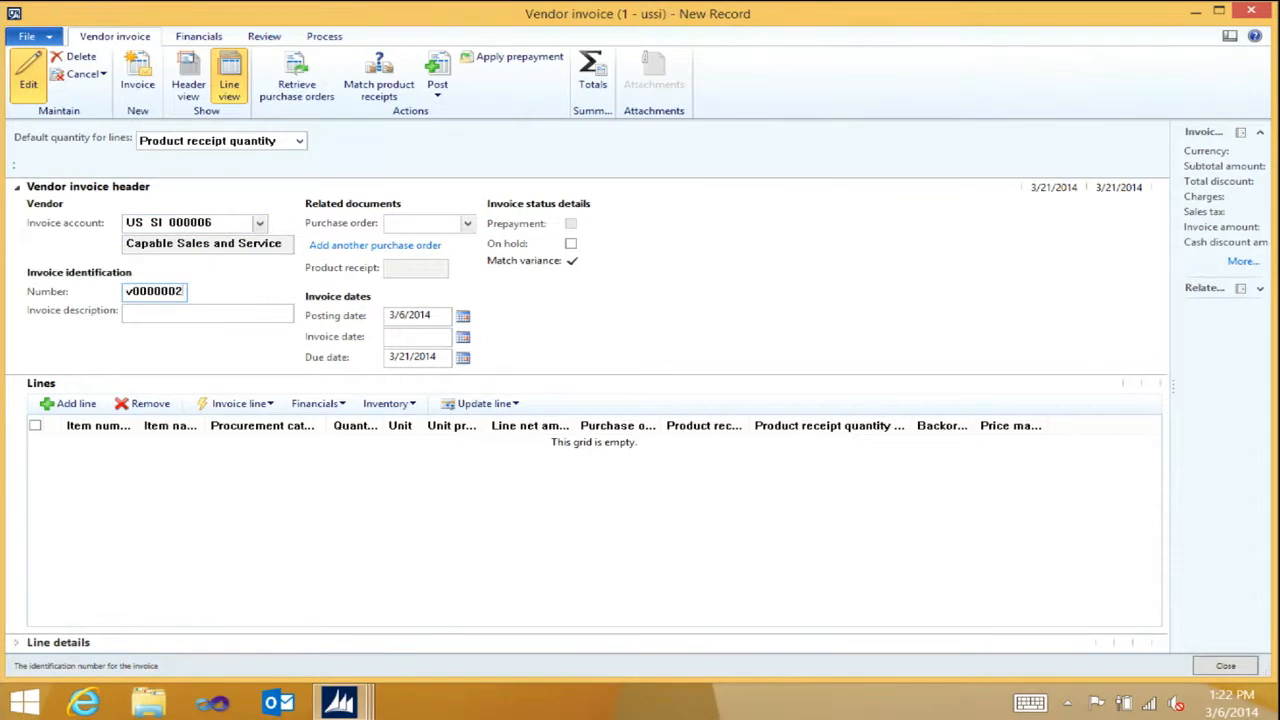
key("Tab")
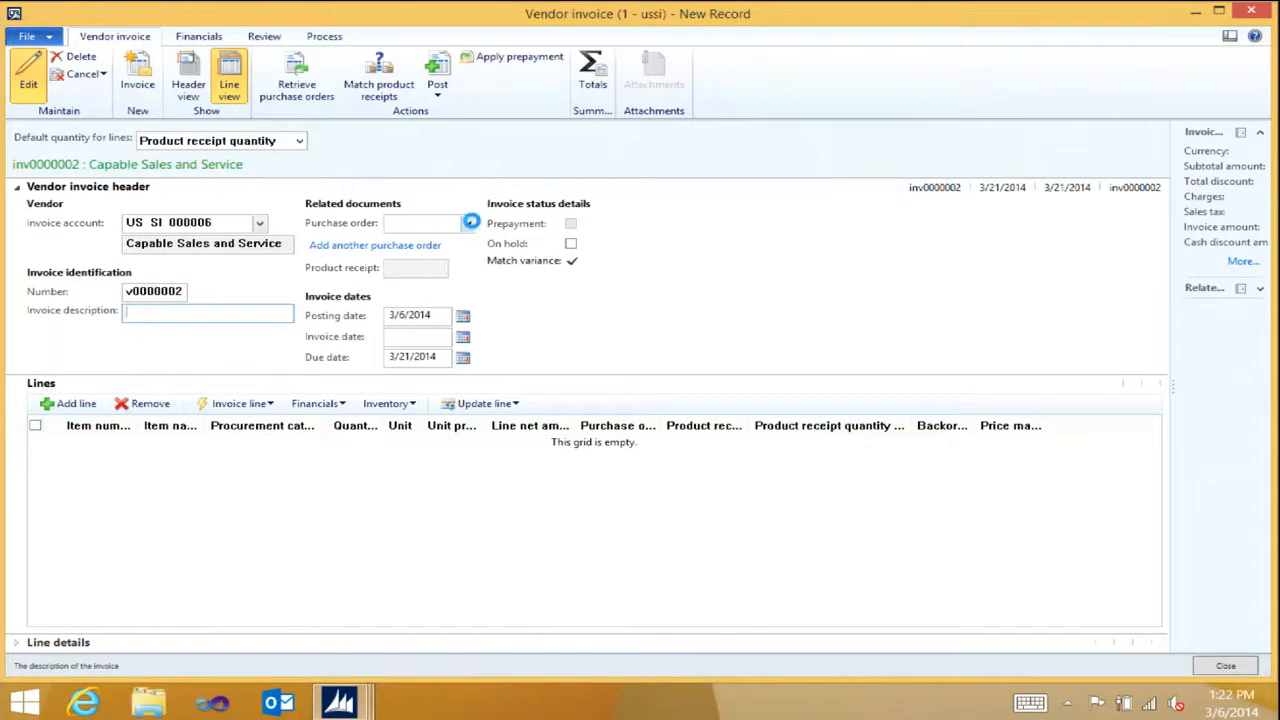
left_click(467, 223)
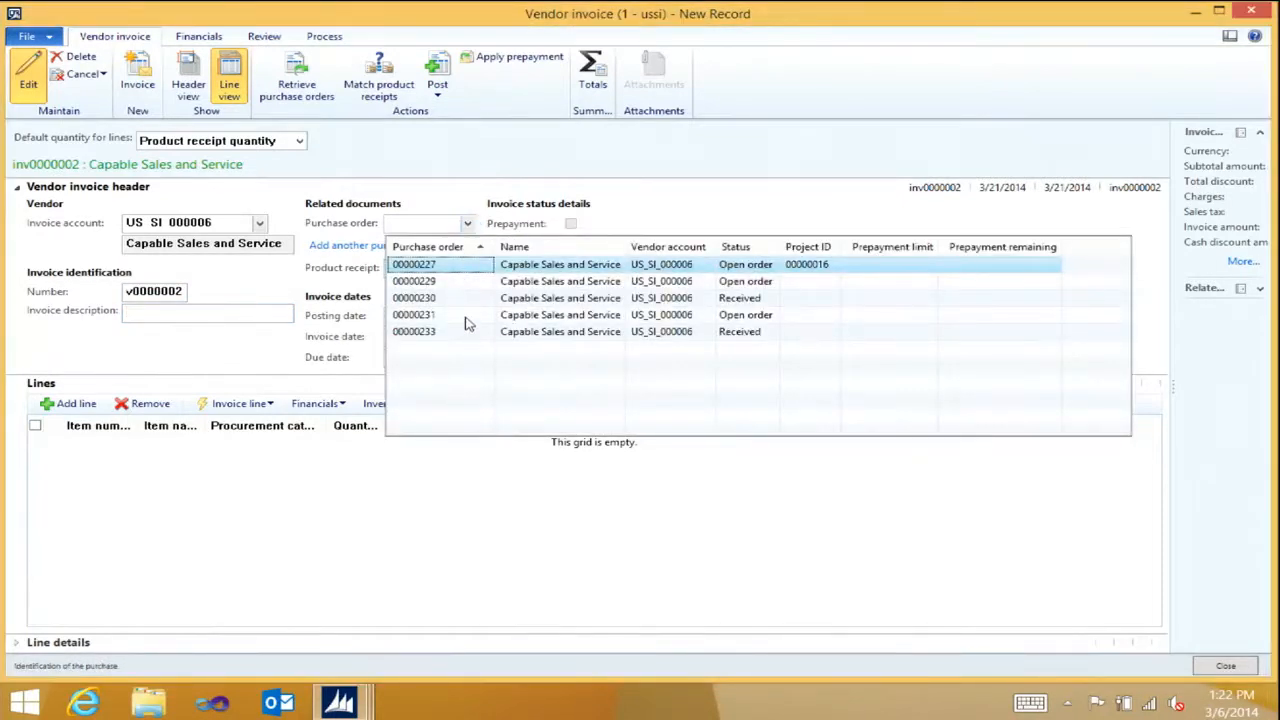
left_click(744, 304)
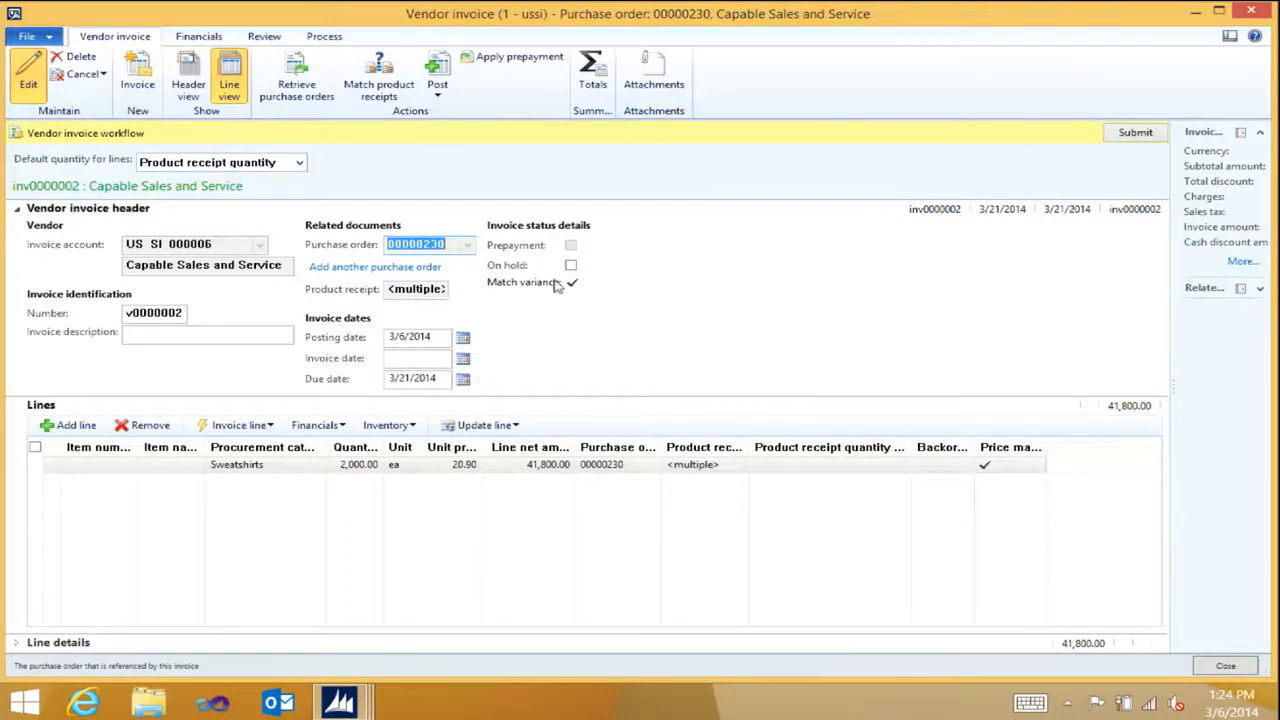
- Add an invoice line for the ADVERTISING procurement category with quantity 1, unit ea and unit price 2,000
left_click(89, 431)
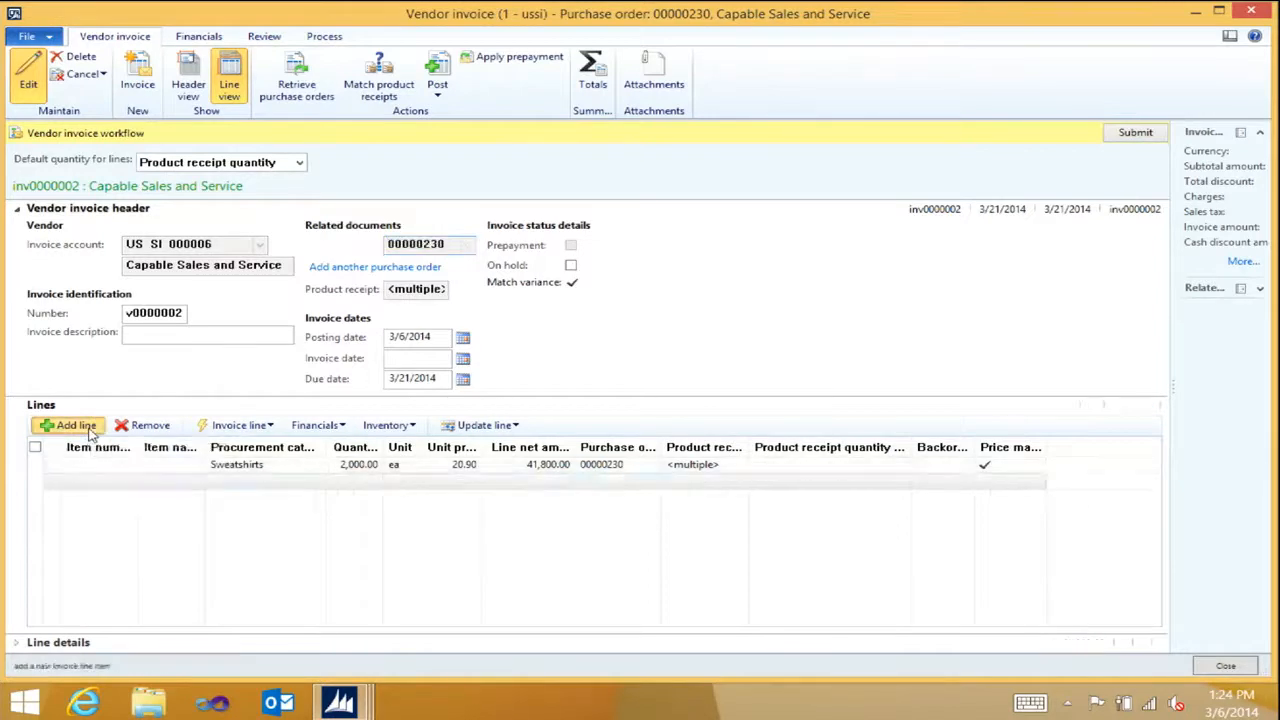
left_click(276, 483)
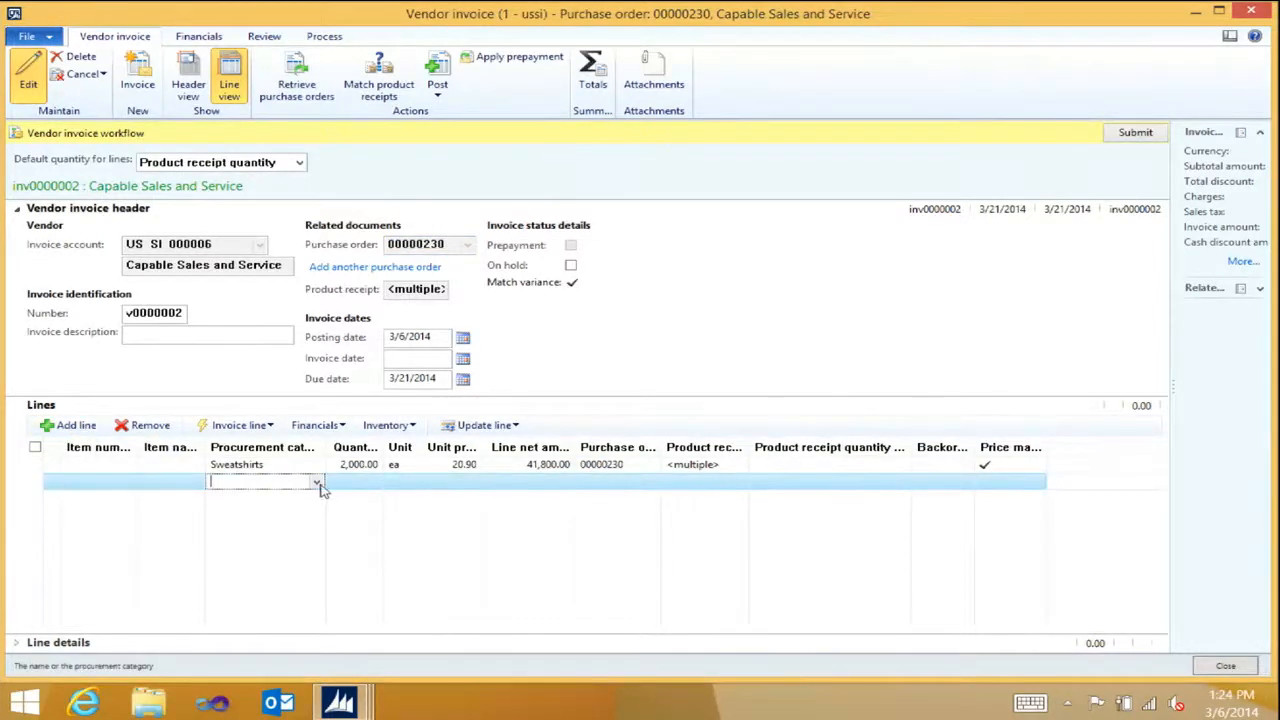
left_click(317, 483)
double_click(365, 314)
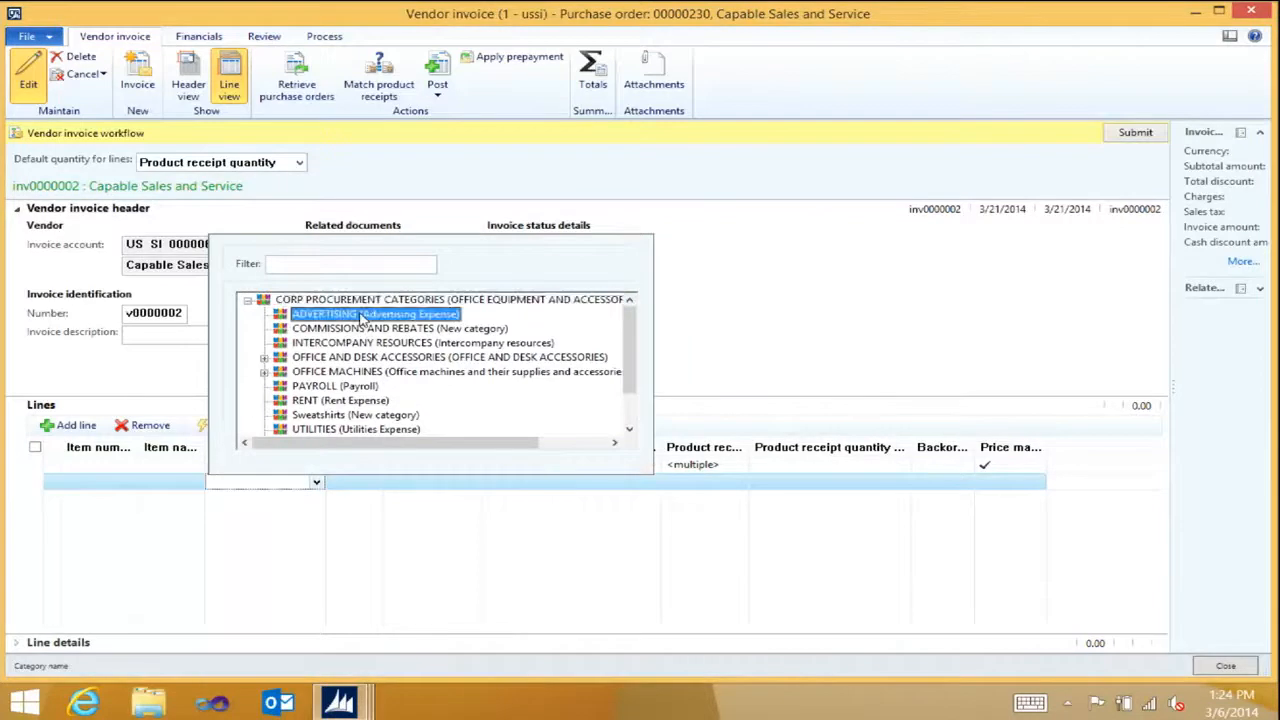
left_click(370, 482)
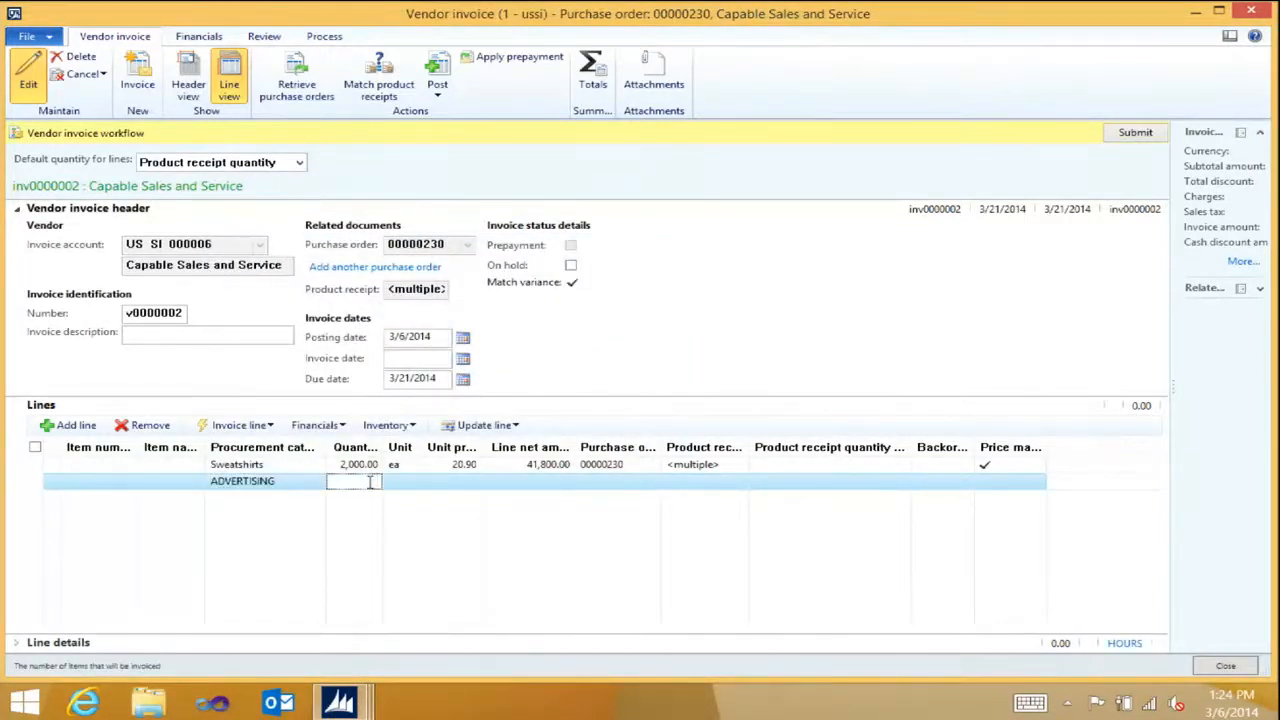
type("1")
key("Tab")
type("ea")
key("Tab")
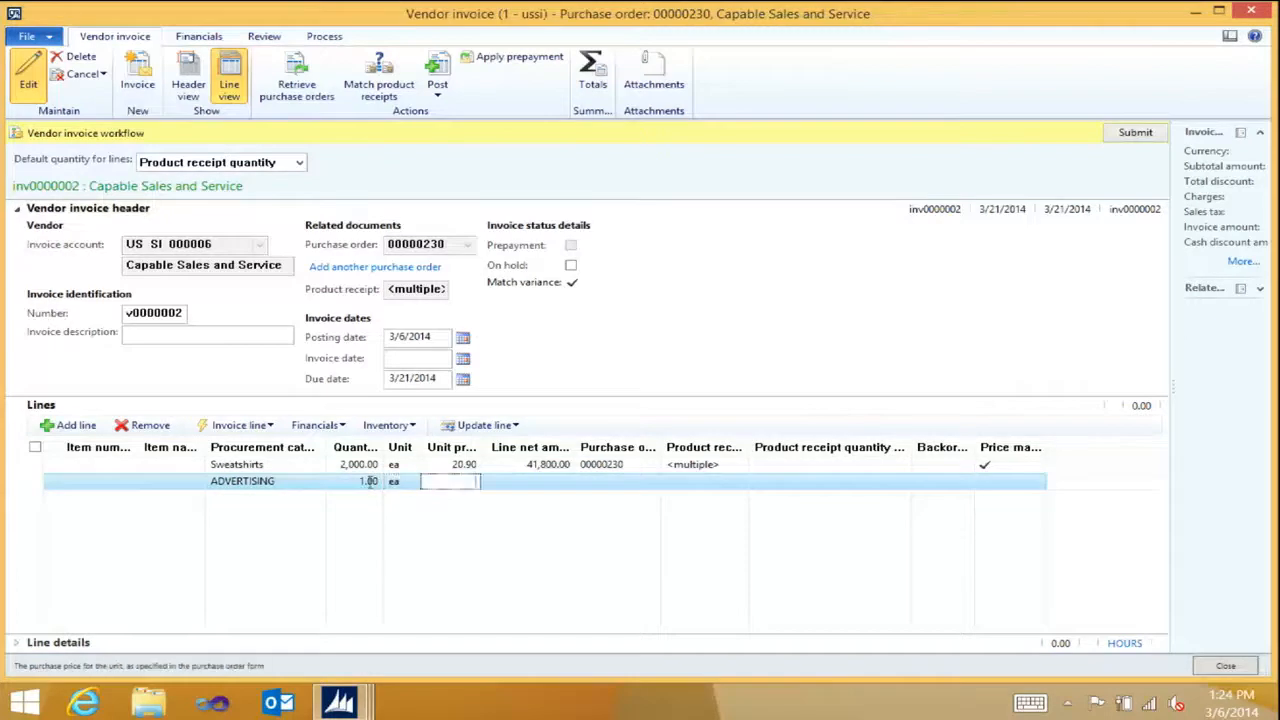
type("2000")
key("Tab")
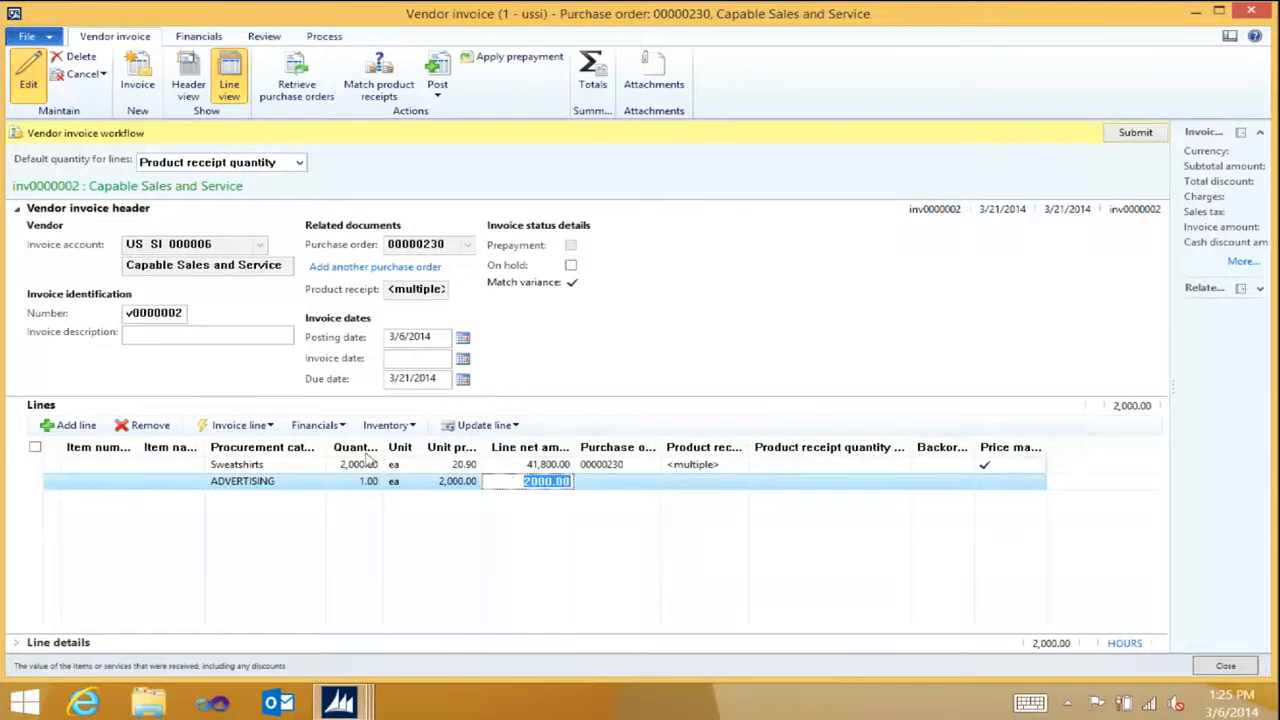
- View the ADVERTISING line's accounting distributions and close them
left_click(343, 427)
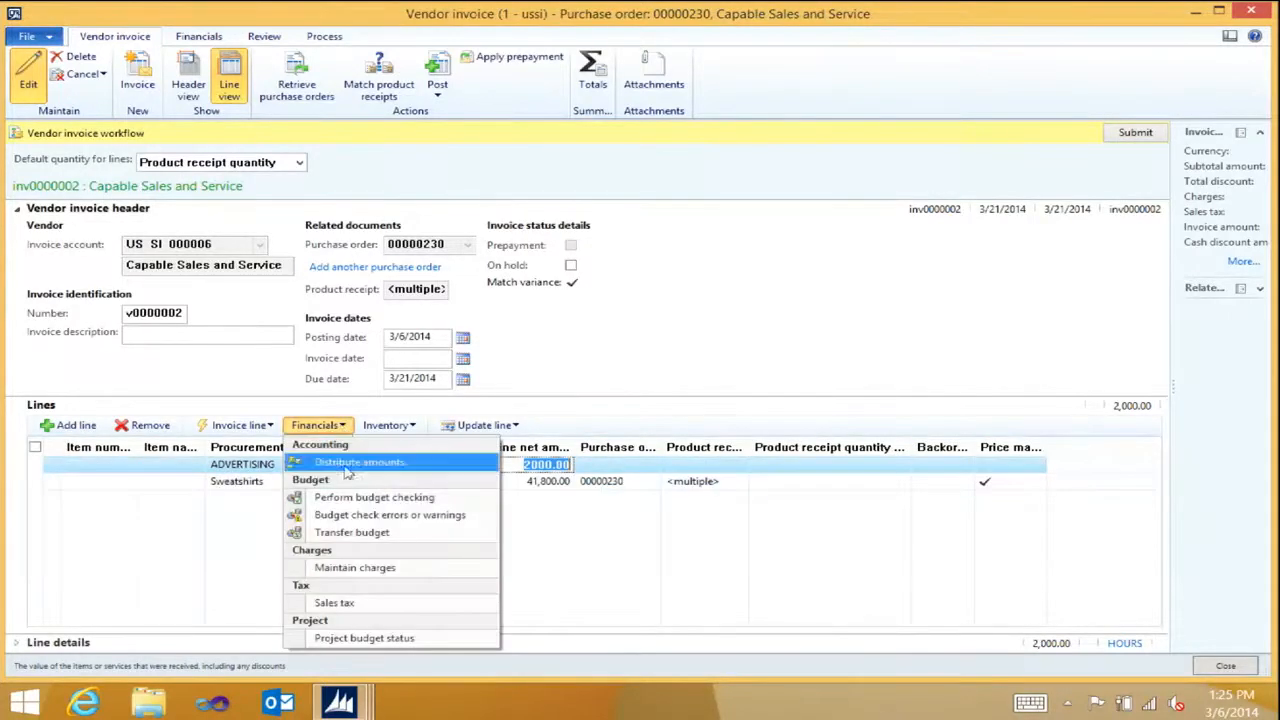
left_click(348, 464)
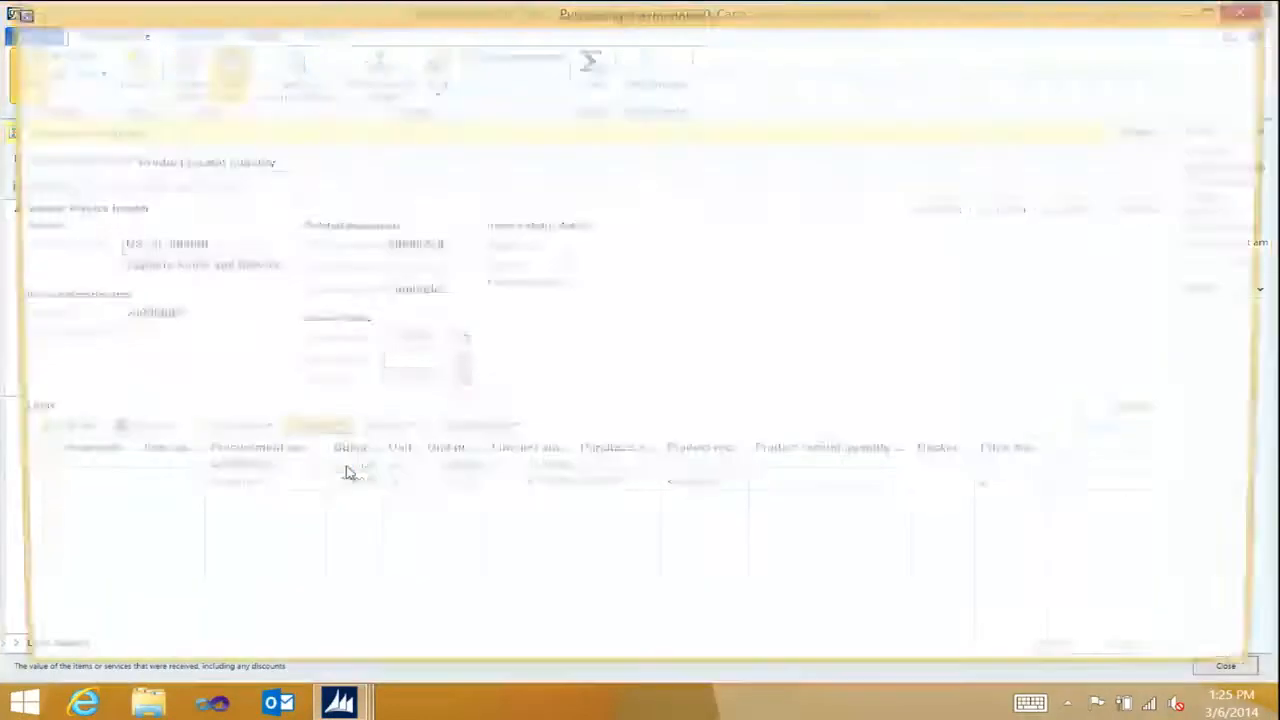
left_click(1253, 16)
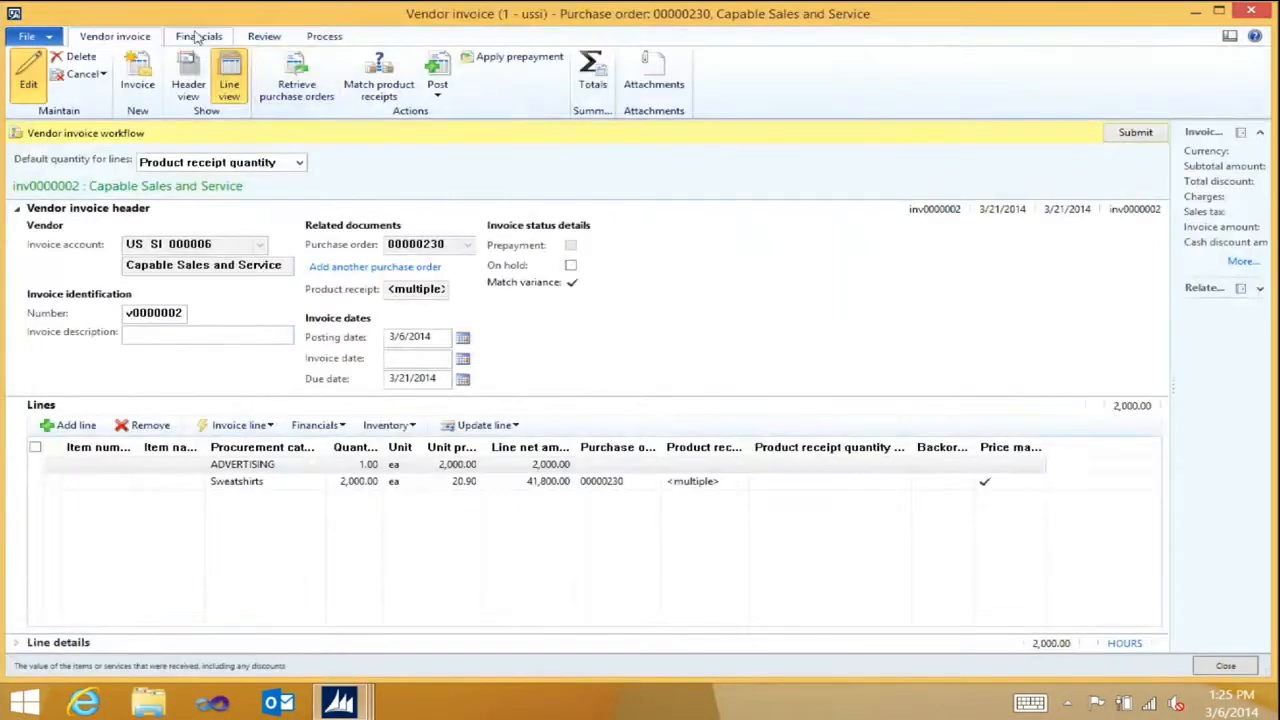
- Examine the invoice's subledger journal entries in a widened window, including the Vendor balance entry, and close the journal
left_click(197, 36)
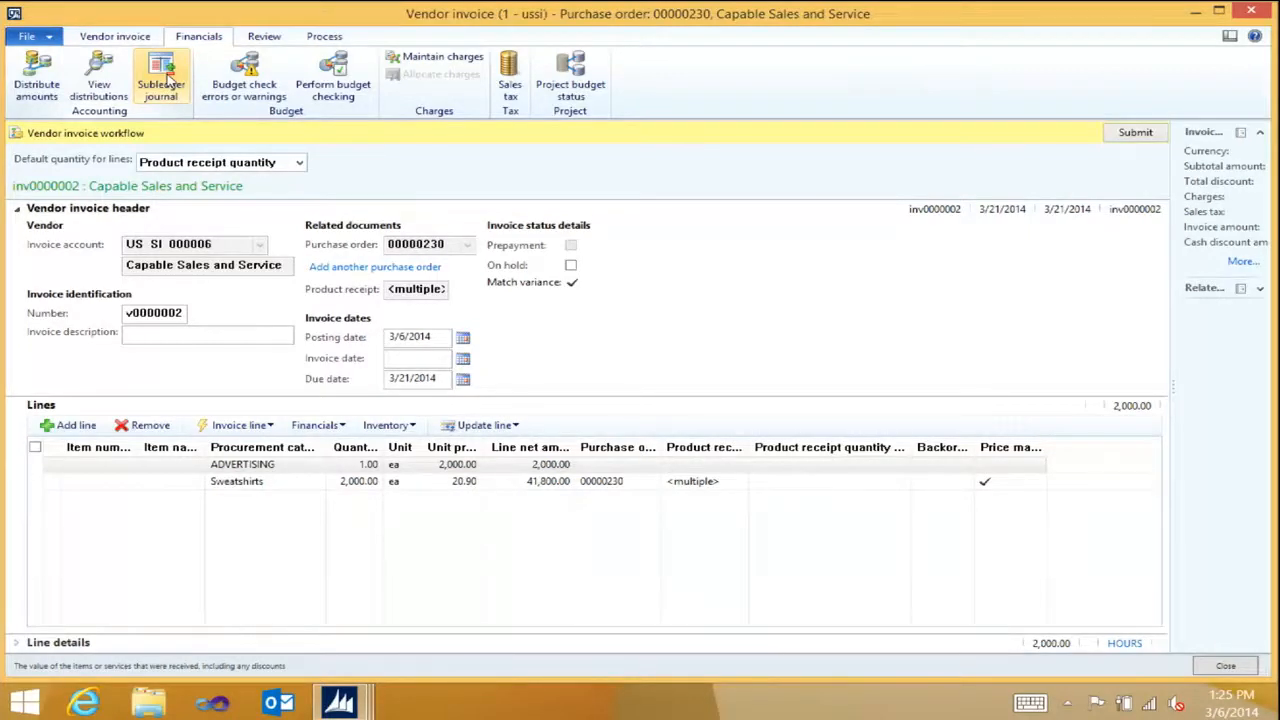
left_click(168, 84)
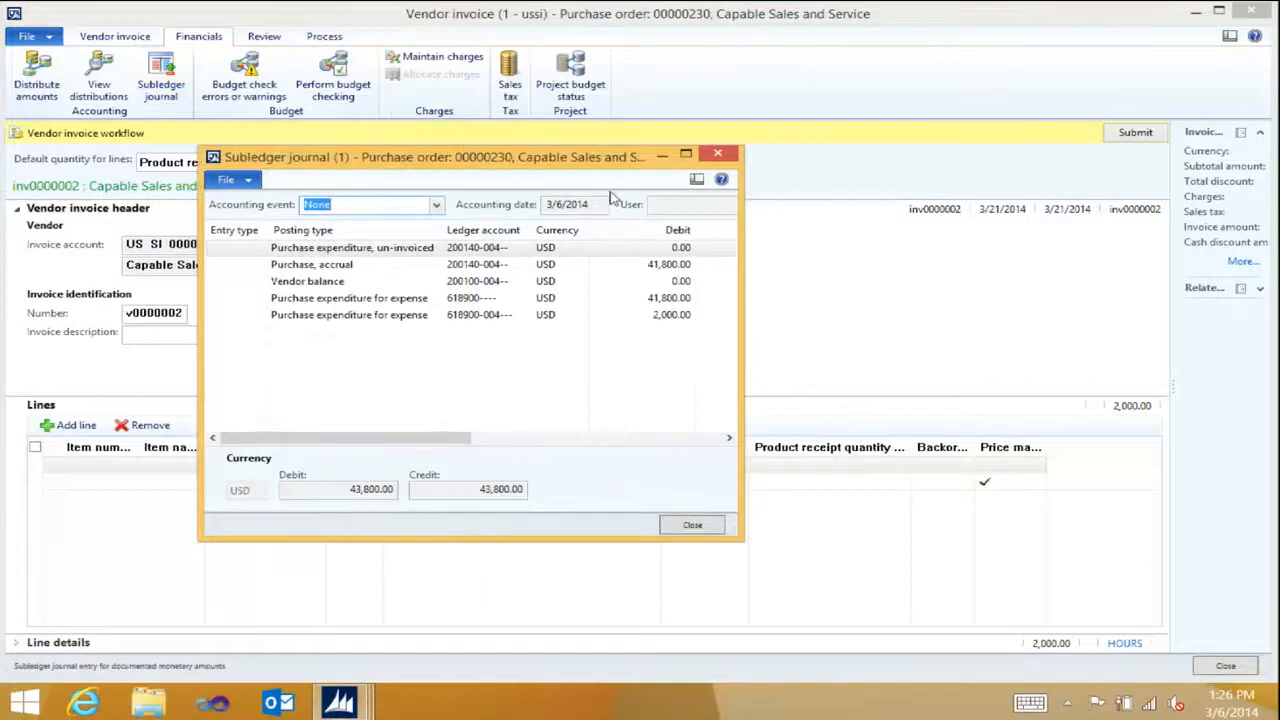
left_click_drag(743, 210, 928, 218)
left_click_drag(680, 161, 591, 25)
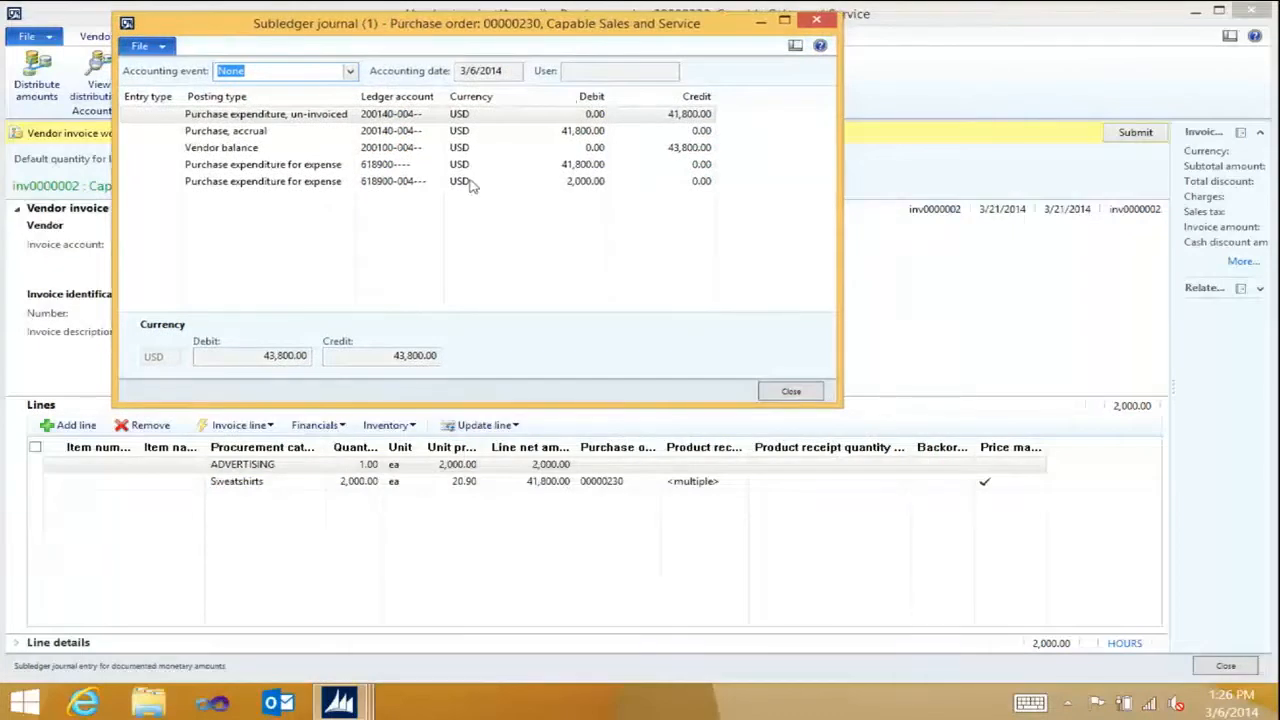
left_click(394, 150)
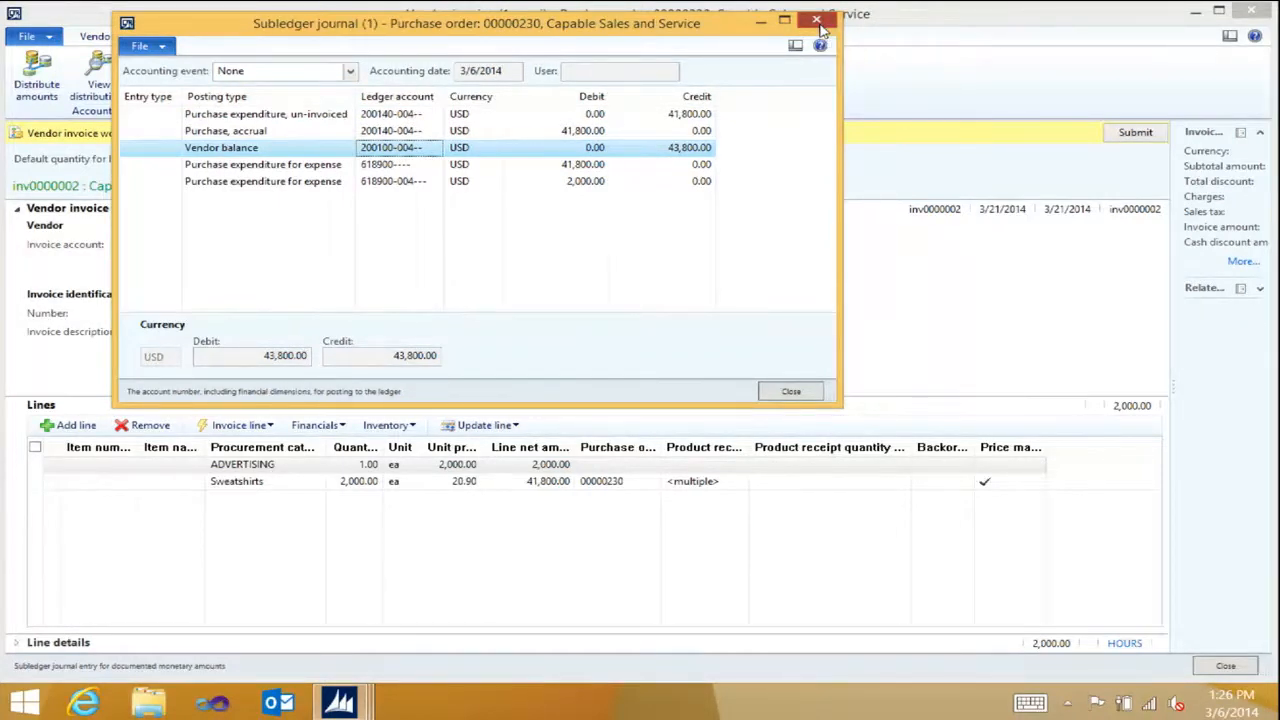
left_click(819, 26)
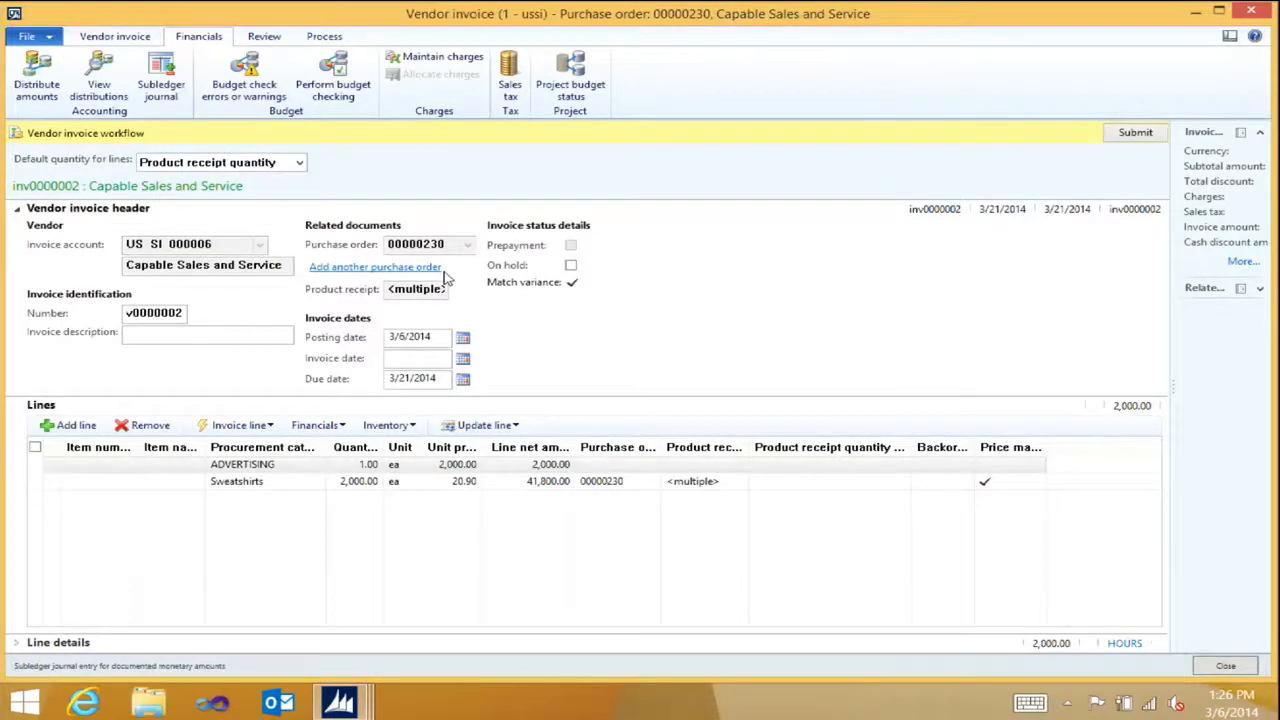
- Try including the vendor's other received purchase order without its Setup/preparation services line, and cancel the retrieval
left_click(397, 270)
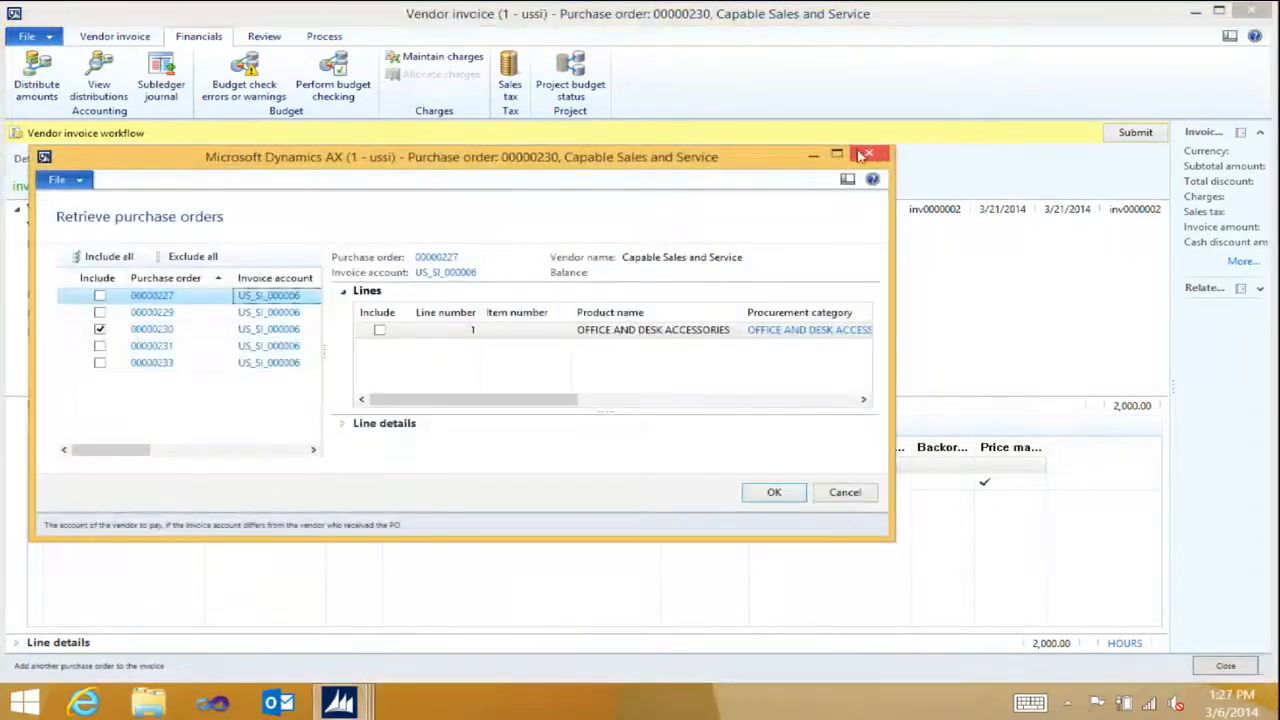
left_click_drag(741, 164, 739, 41)
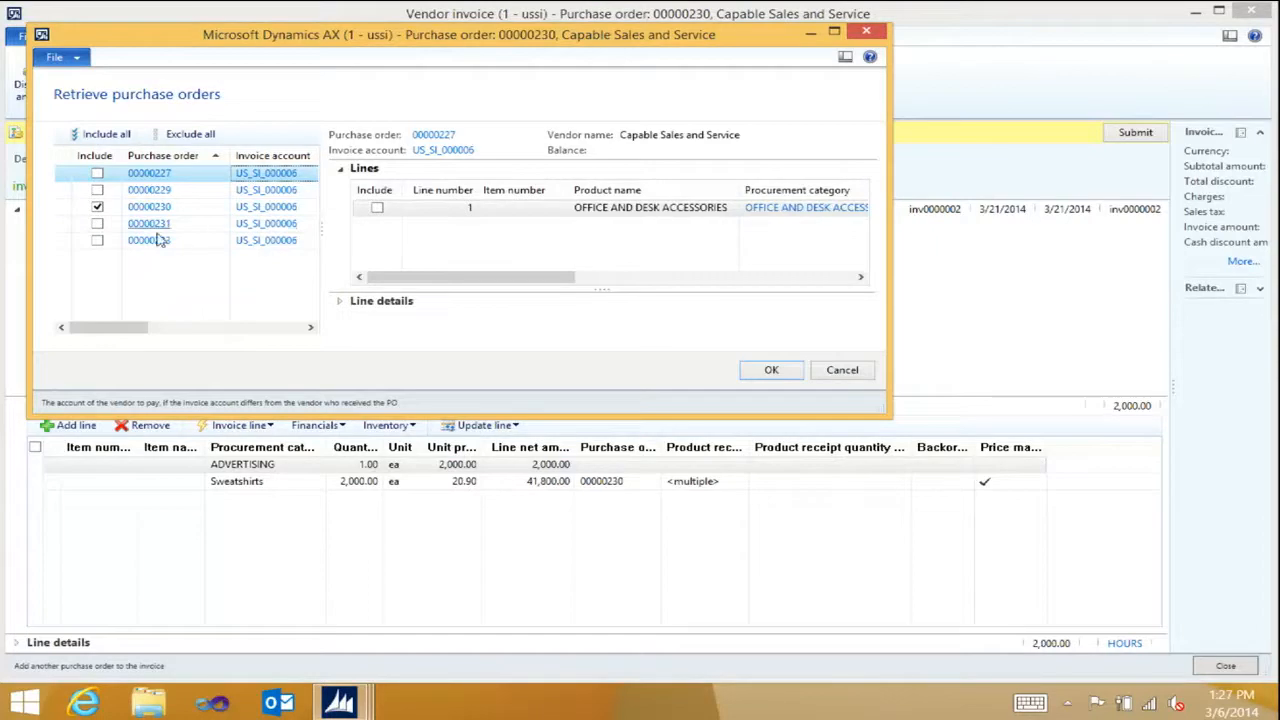
left_click(97, 240)
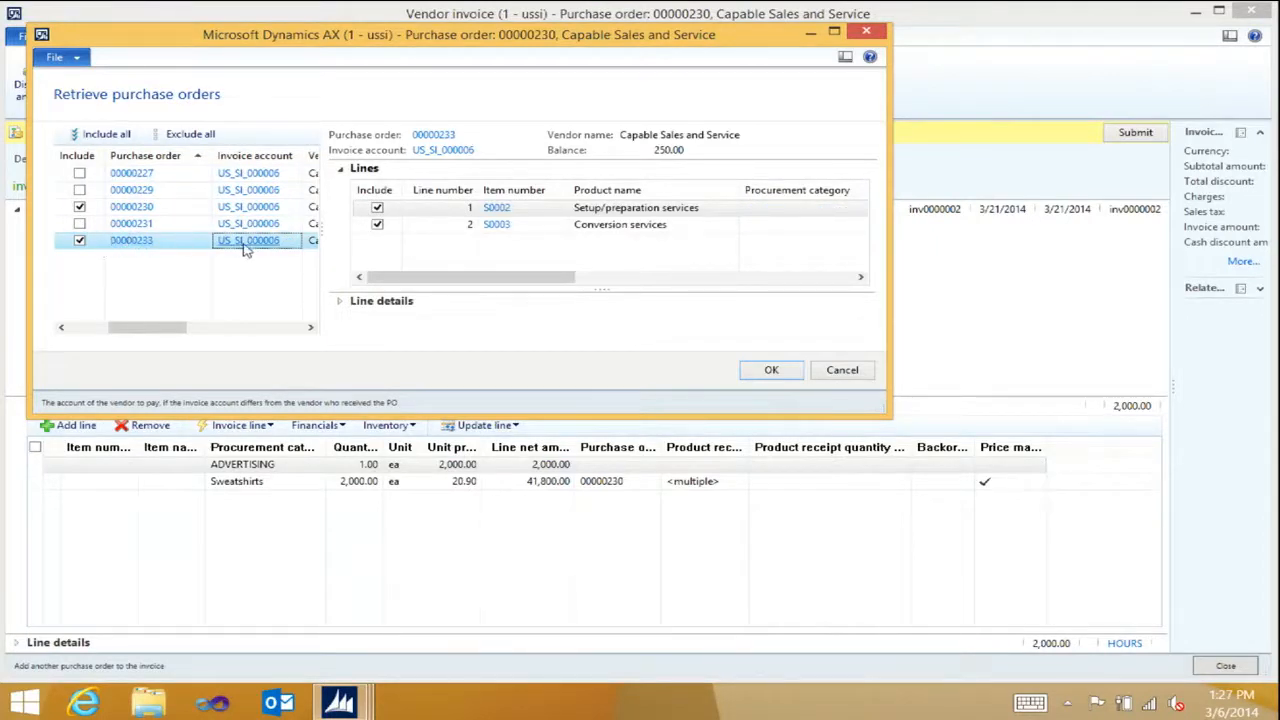
left_click(377, 209)
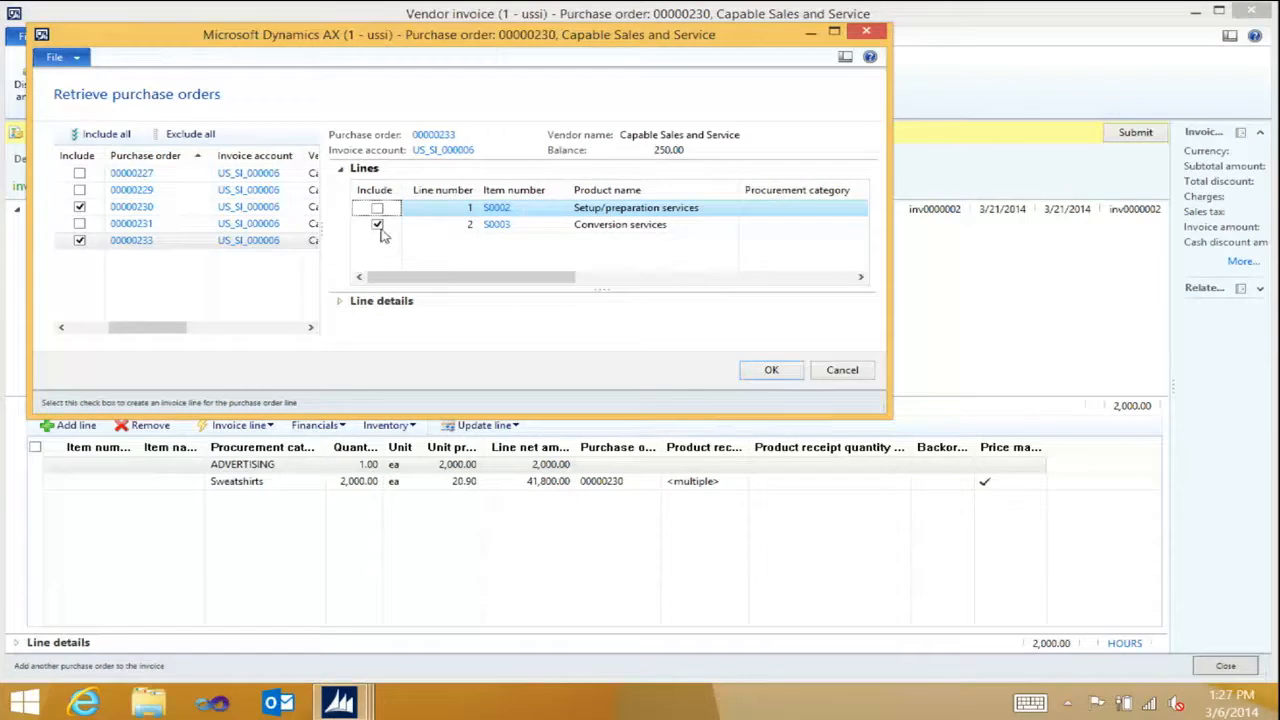
left_click(848, 378)
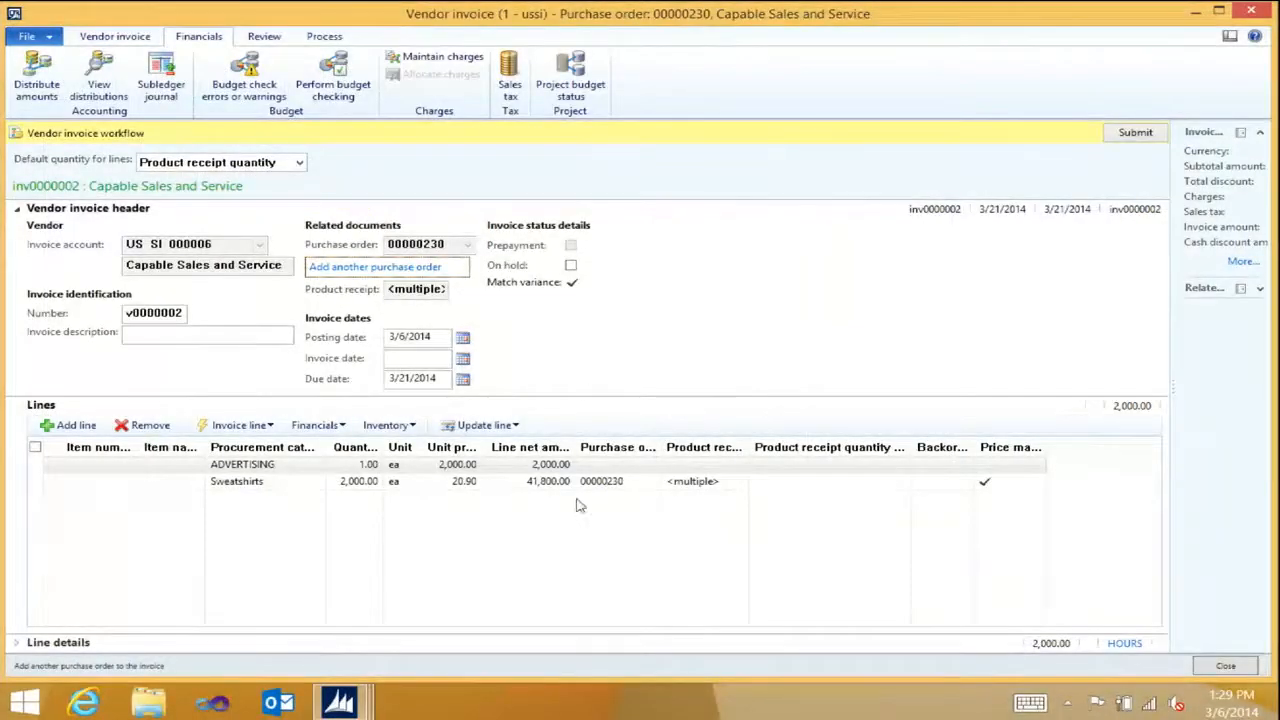
- Set the Sweatshirts invoice line's unit price to 20.99
left_click(467, 481)
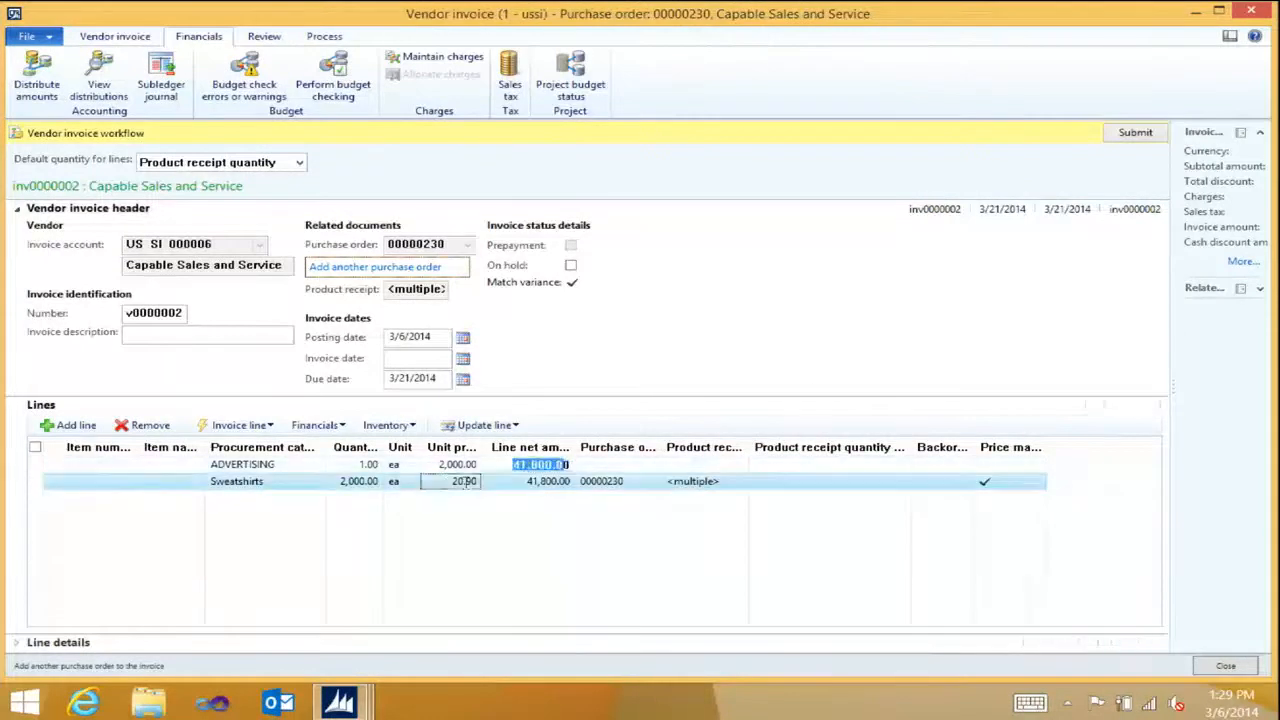
left_click_drag(470, 481, 503, 487)
type("9")
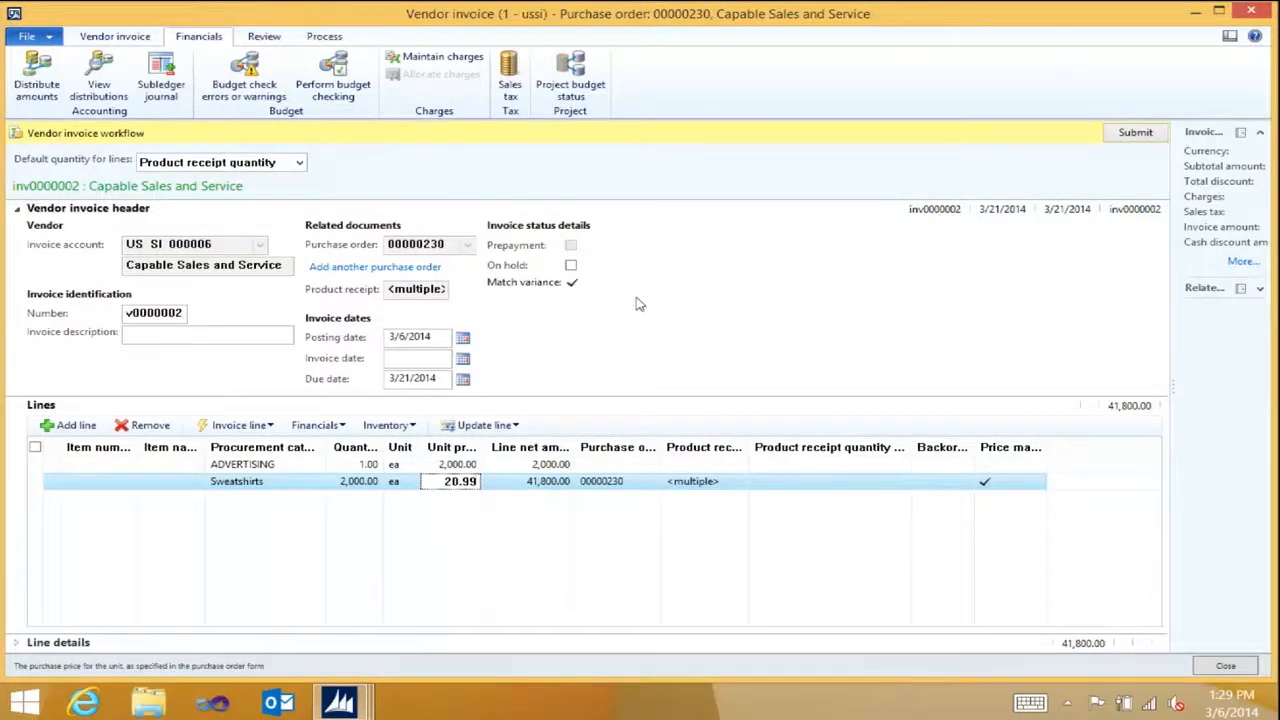
key("Tab")
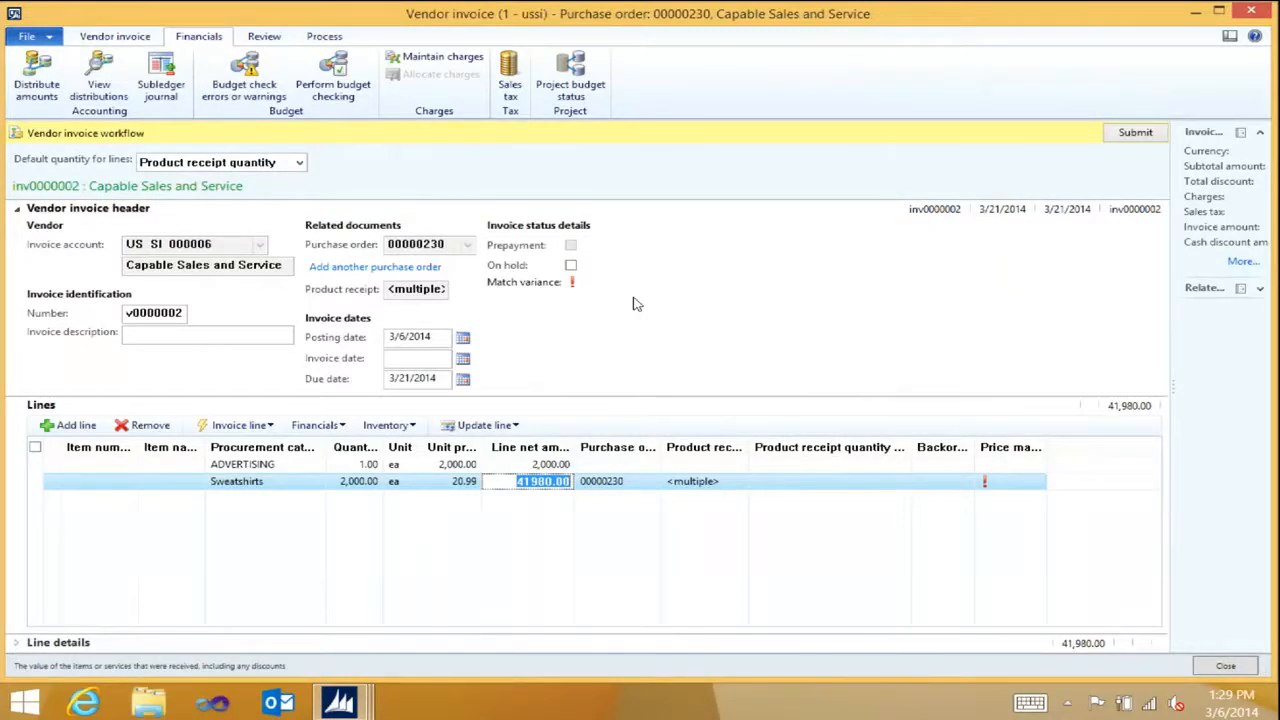
- Review the invoice matching details, showing only lines with matching discrepancies, and close the details
left_click(264, 36)
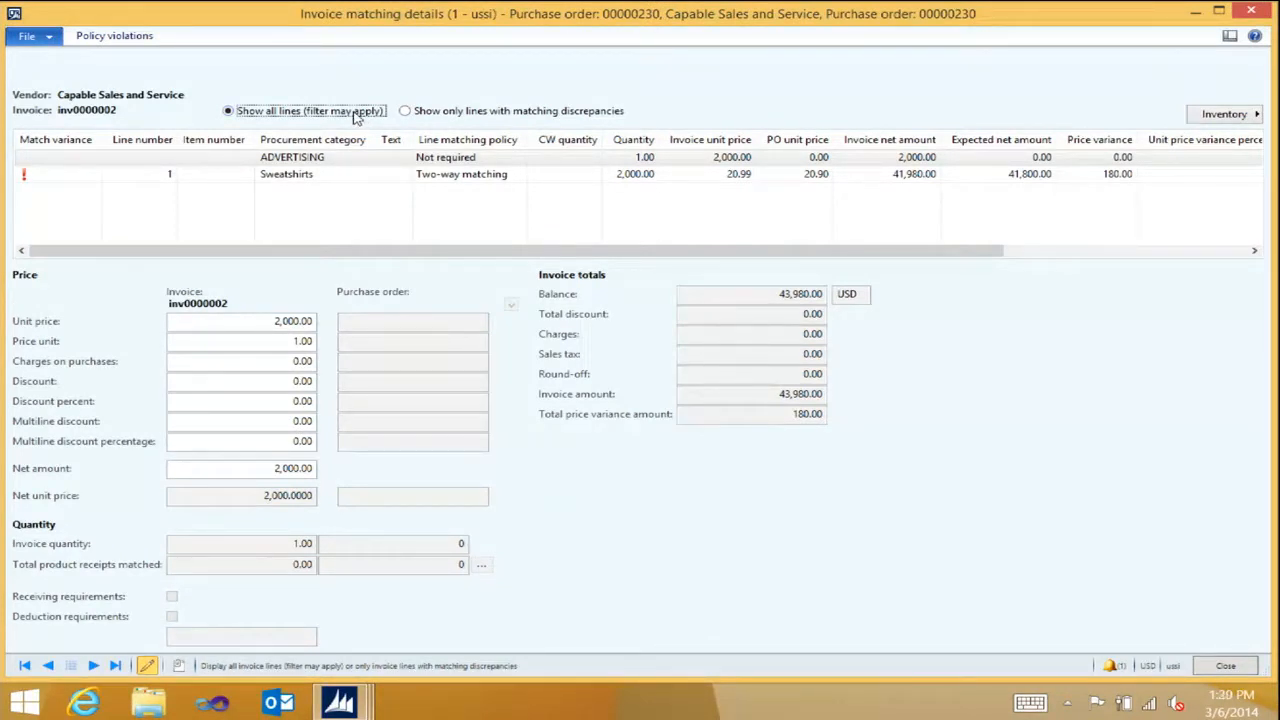
left_click(406, 112)
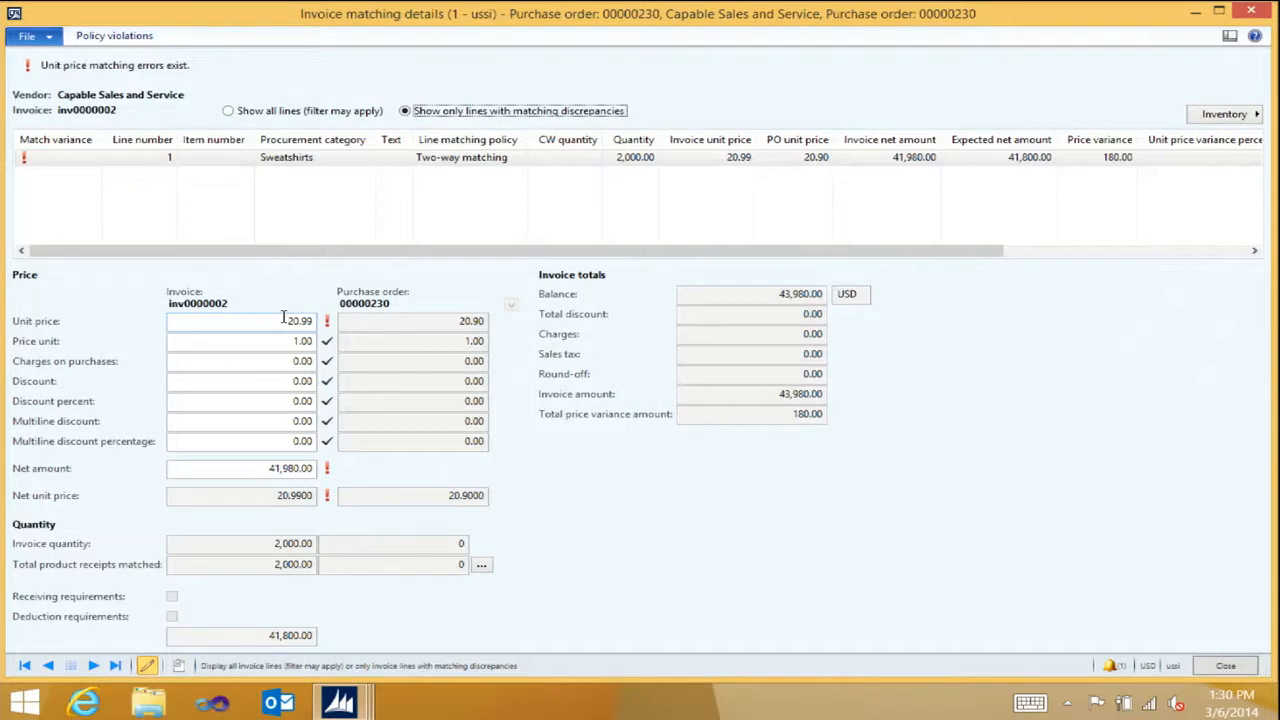
left_click(1257, 18)
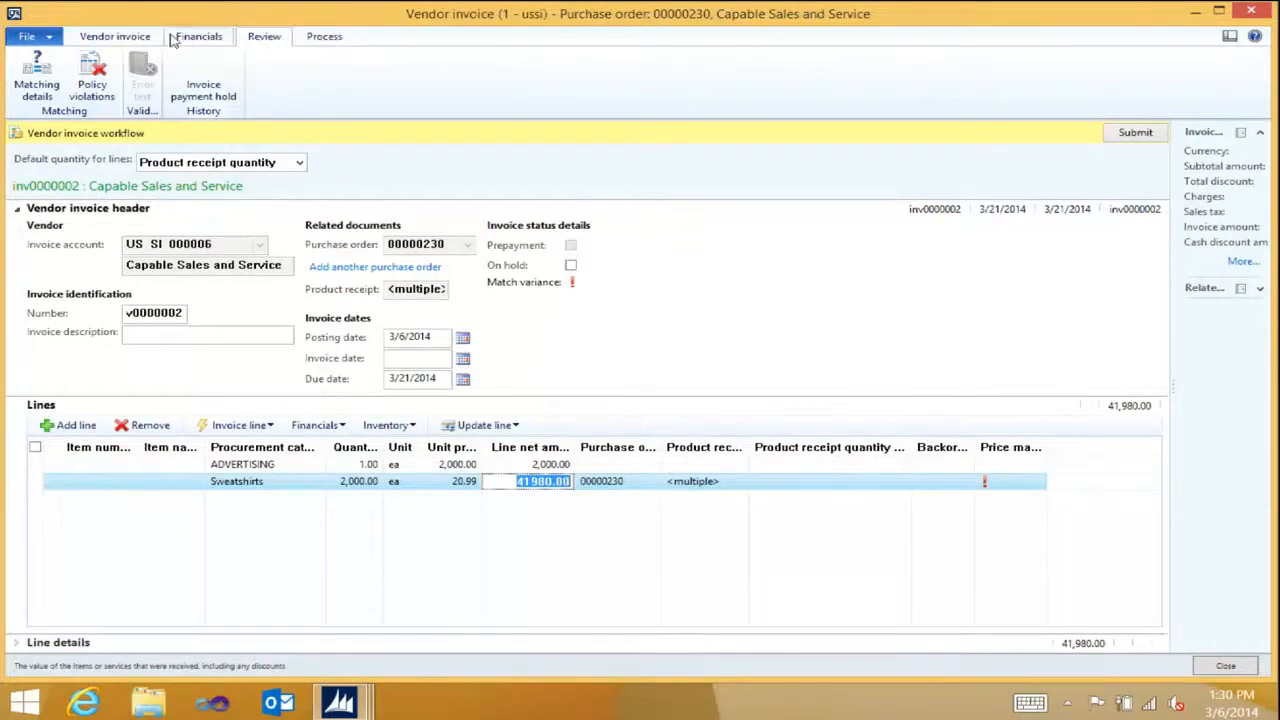
- Submit the vendor invoice to its approval workflow without a comment
left_click(140, 37)
left_click(1121, 134)
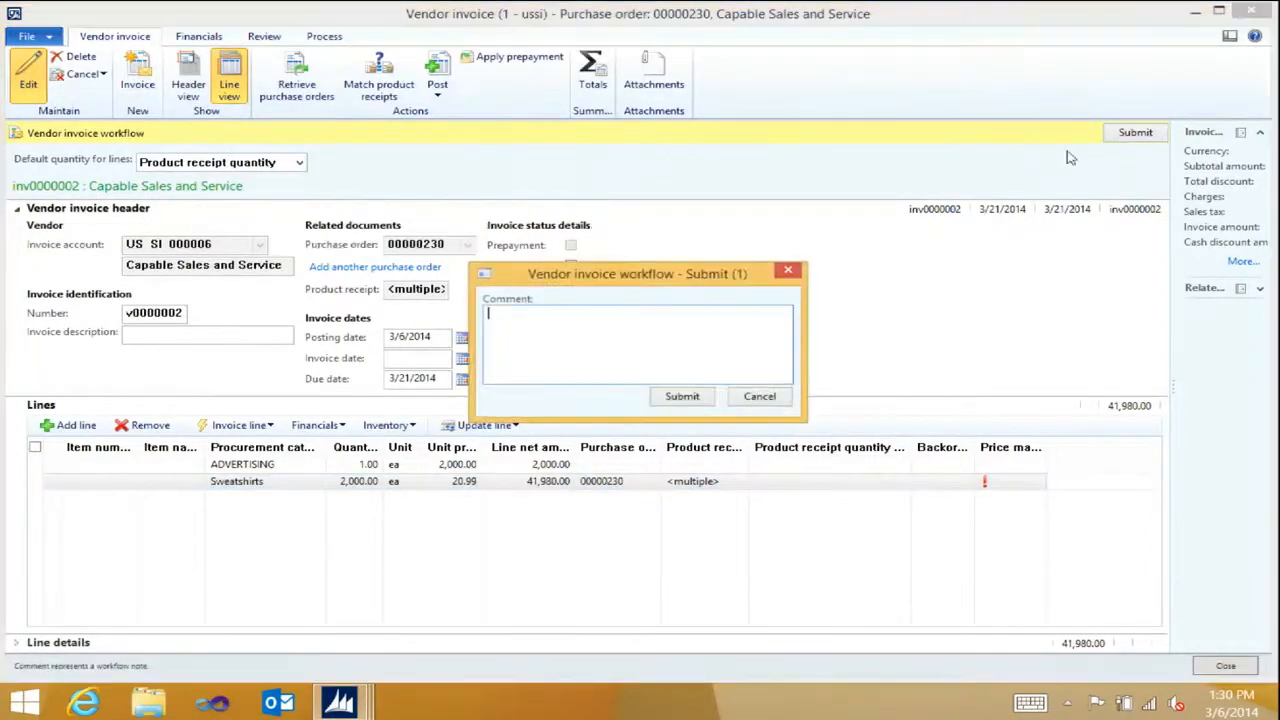
left_click(691, 400)
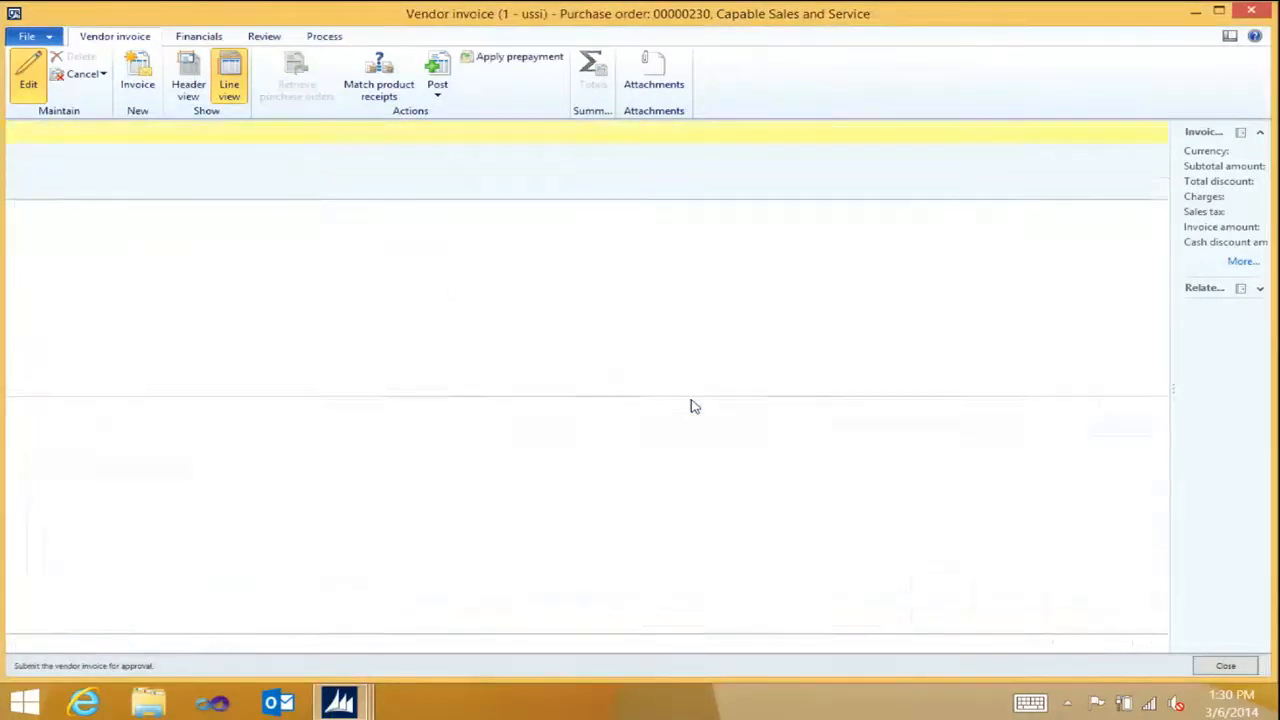
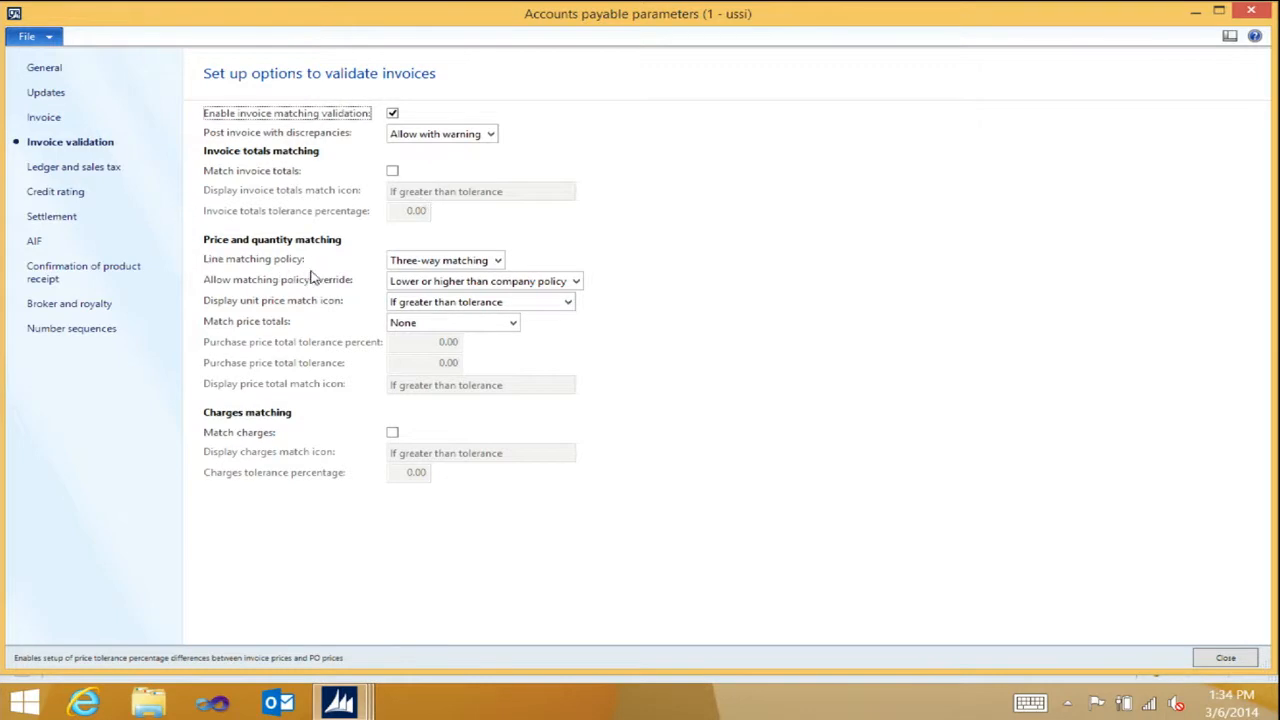
- Examine the line matching policy choices in the invoice validation parameters and keep Three-way matching
left_click(497, 262)
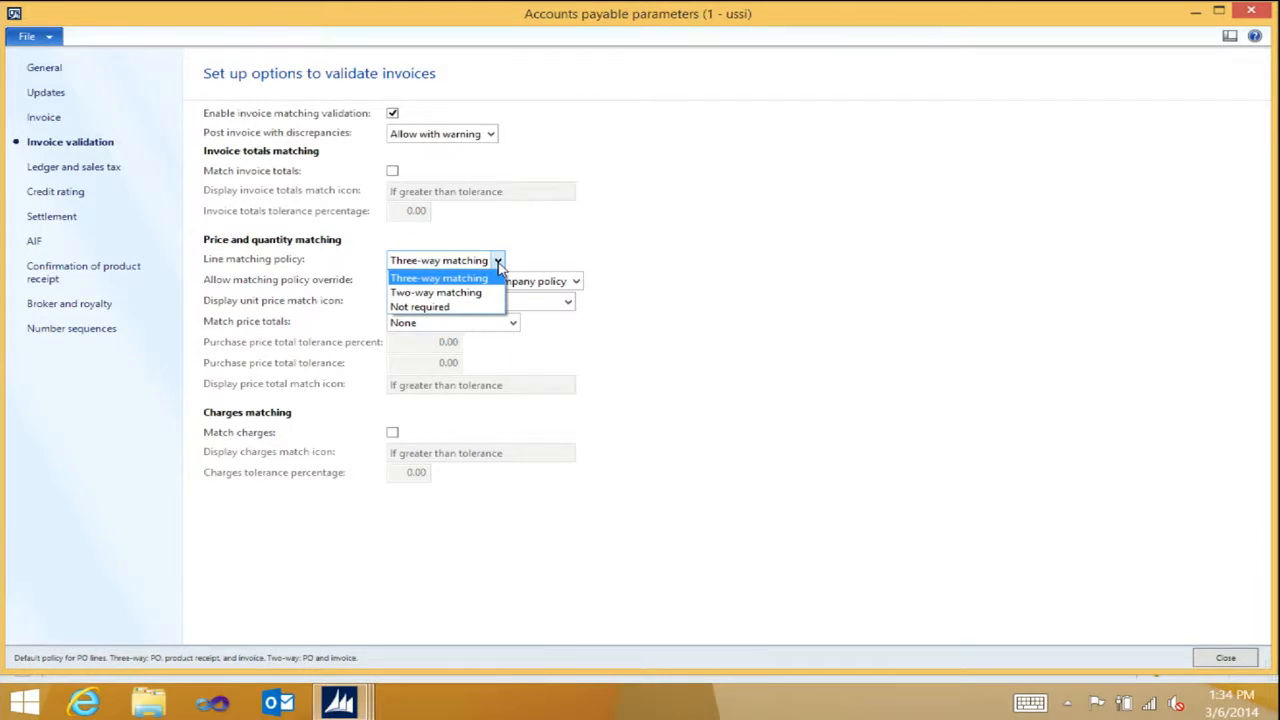
left_click(478, 277)
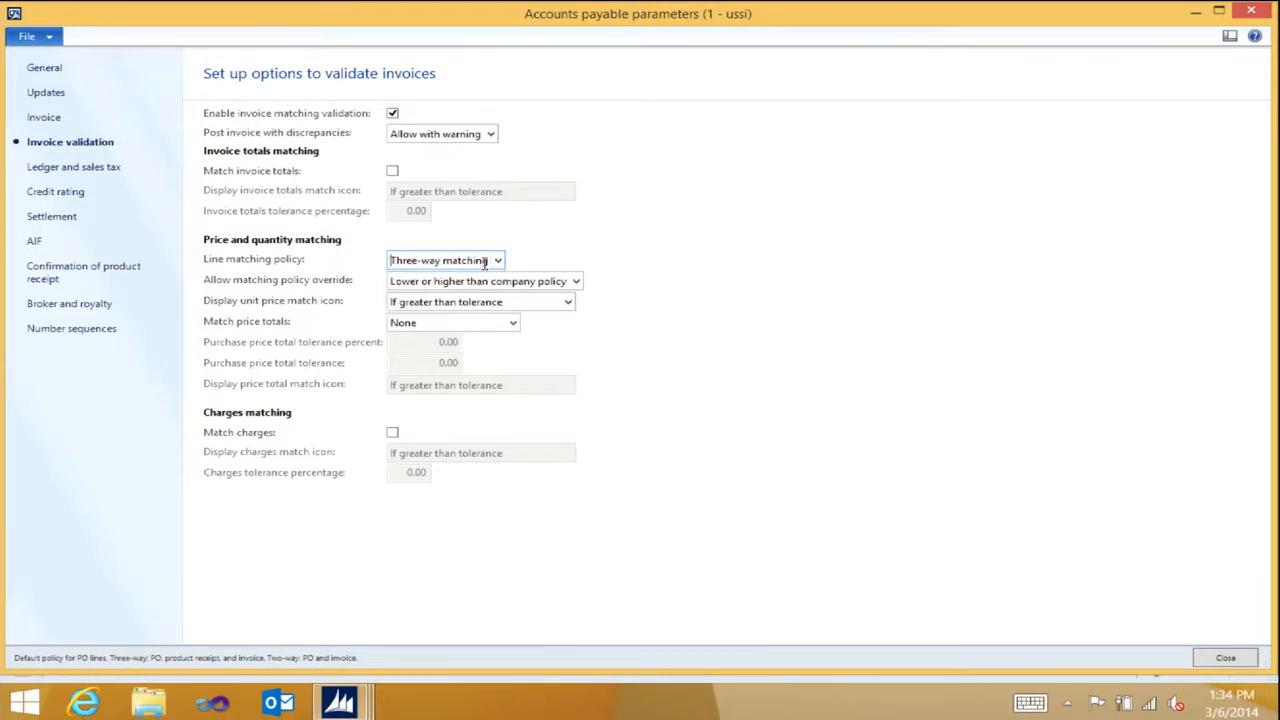
- Close the parameters and, in the invoice Matching policy setup at Item level, set S0001 Installation services to Two-way matching
left_click(1250, 658)
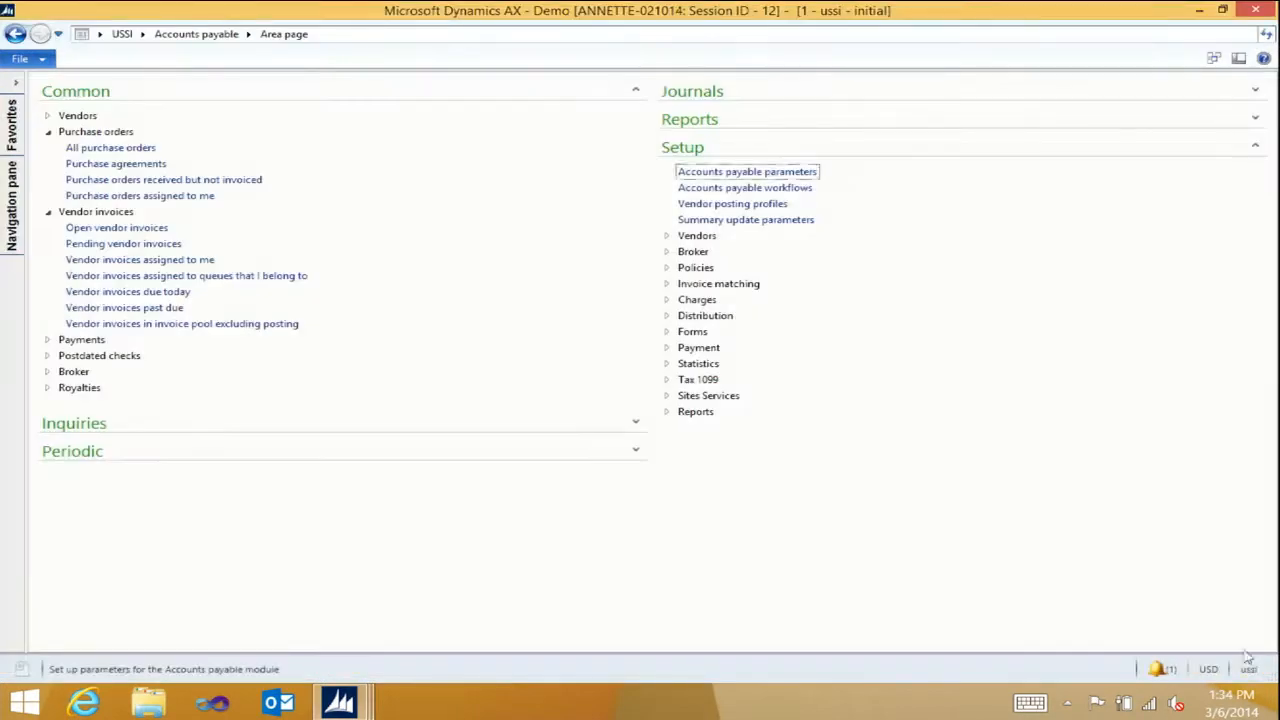
left_click(667, 284)
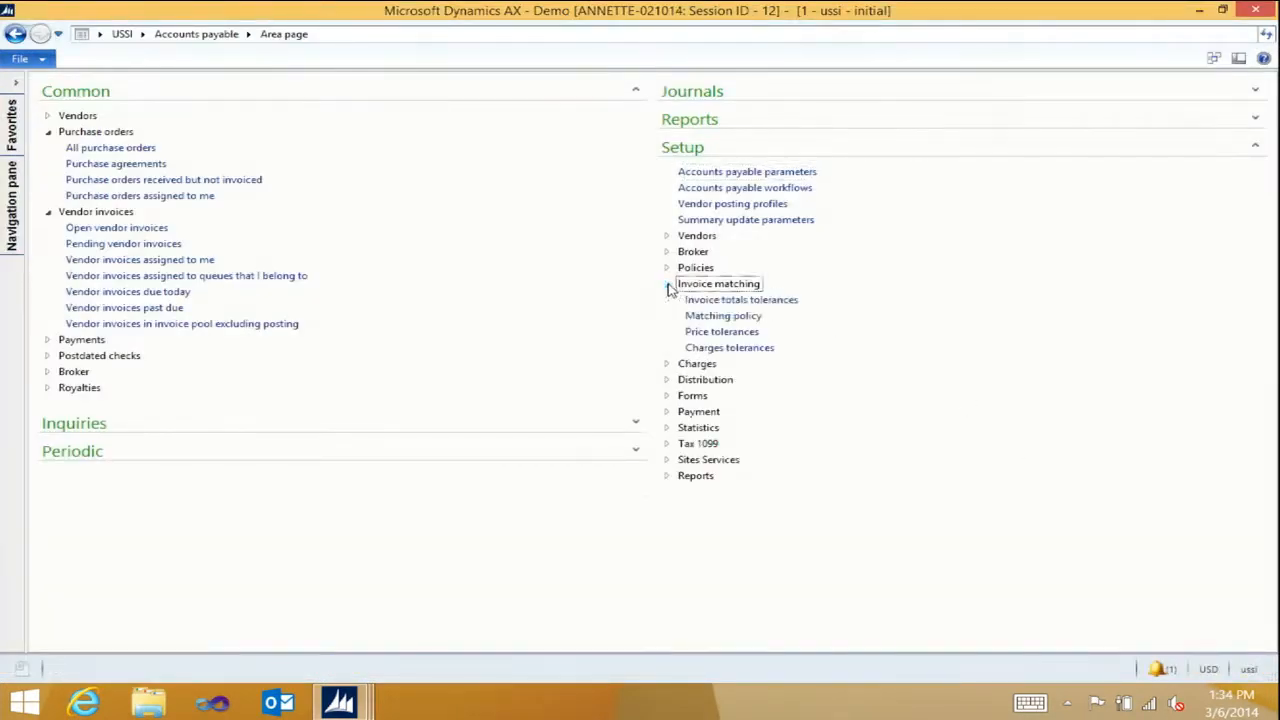
left_click(758, 317)
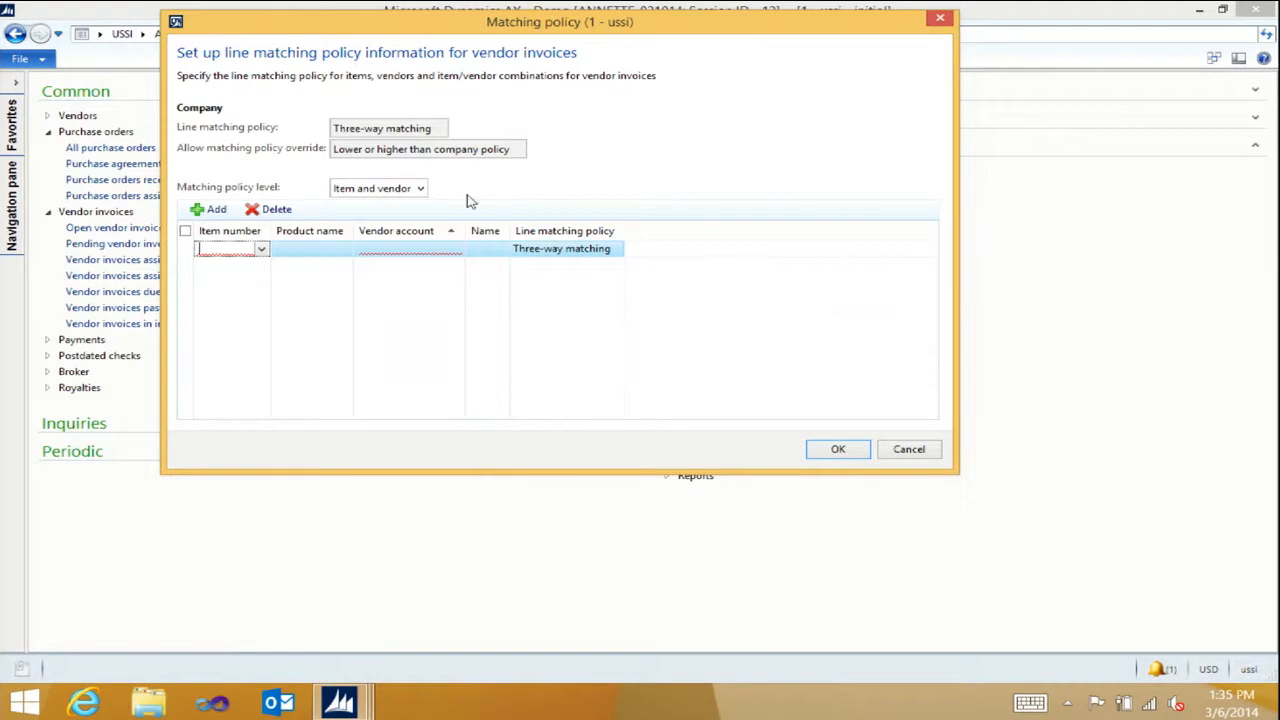
left_click(420, 189)
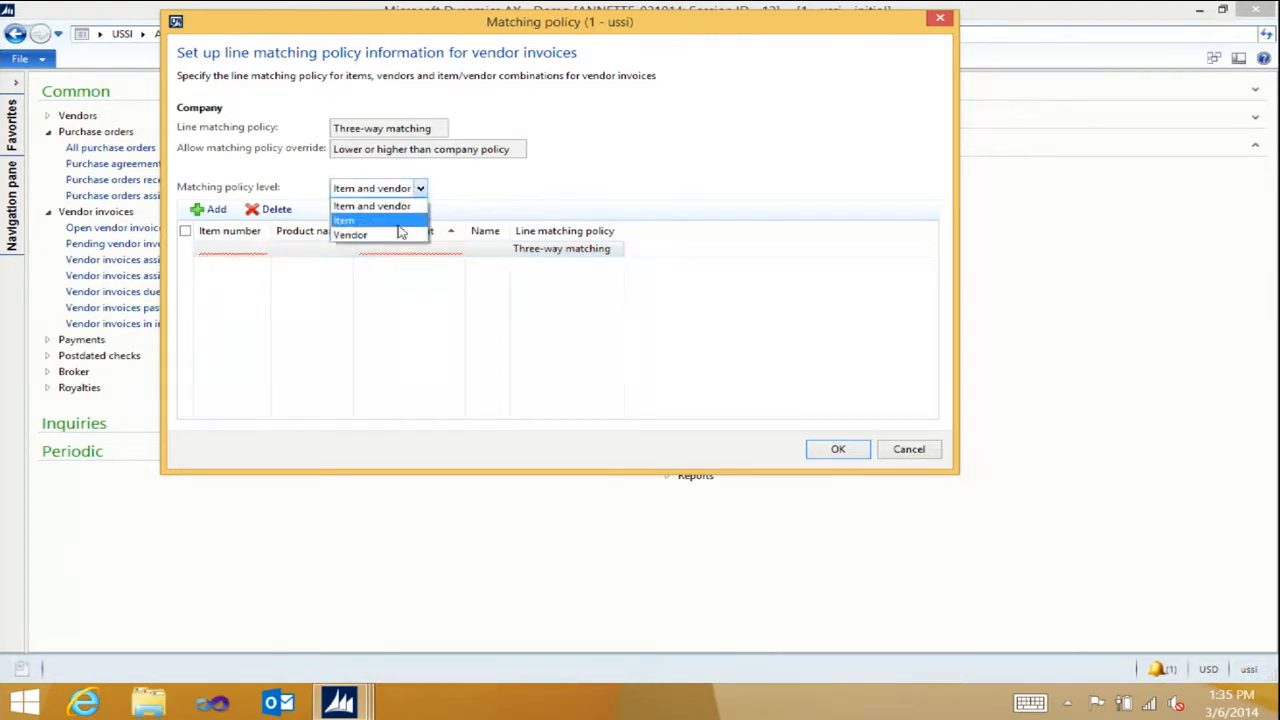
left_click(404, 222)
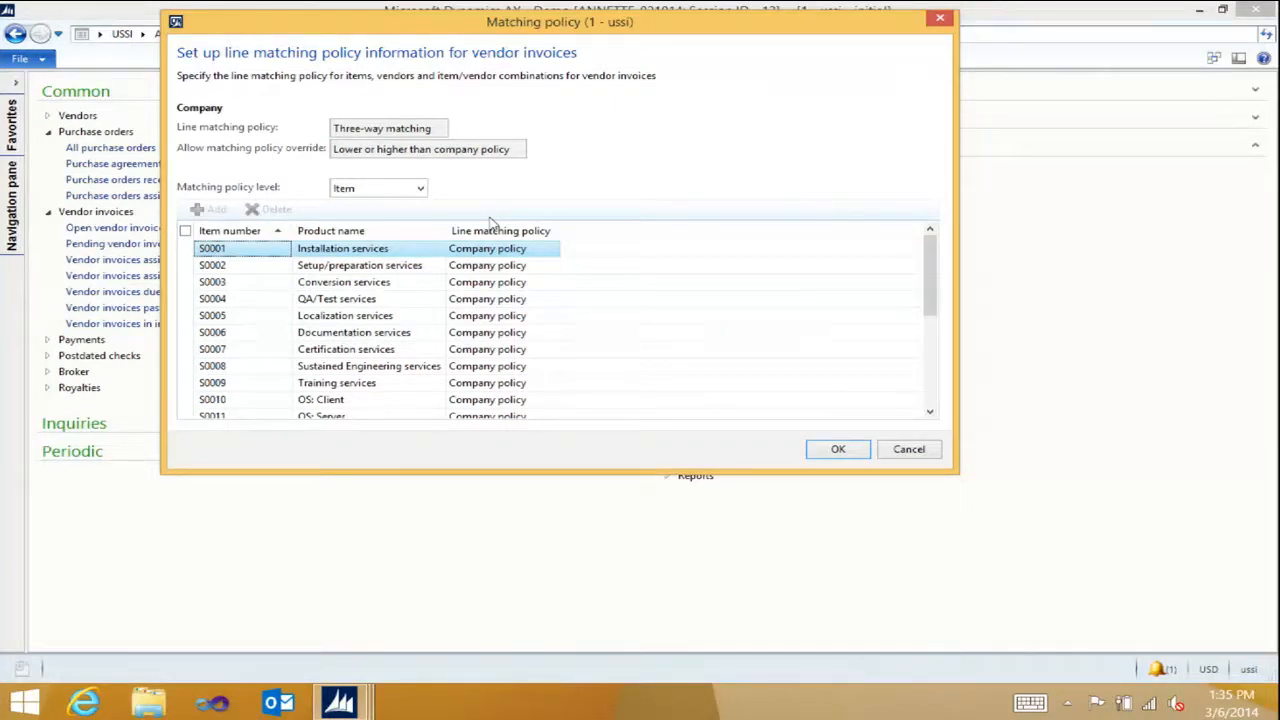
left_click(538, 249)
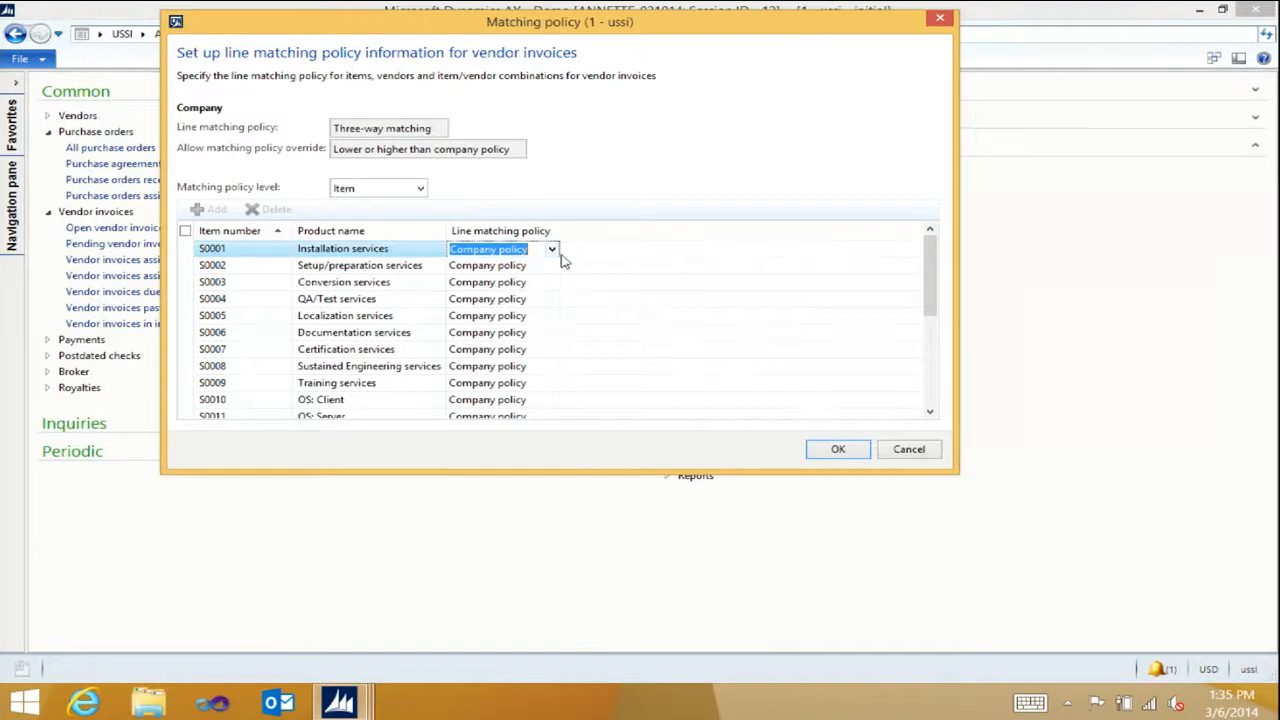
left_click(553, 251)
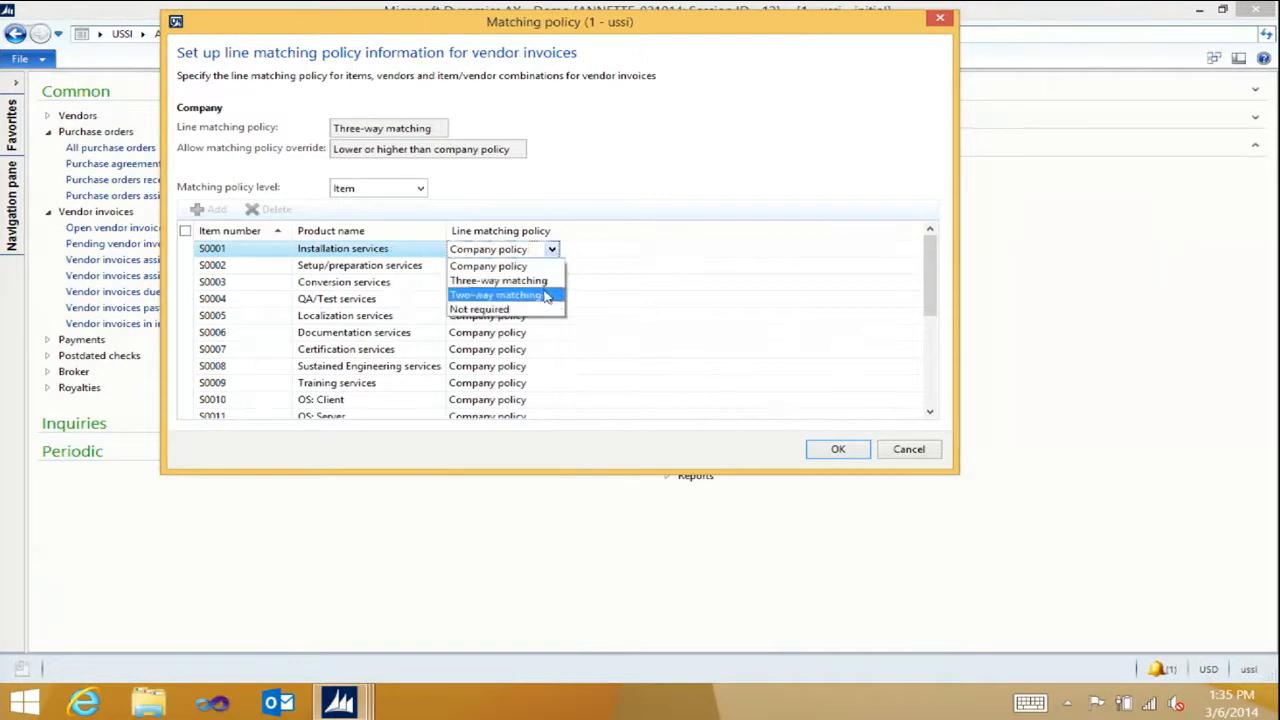
left_click(547, 296)
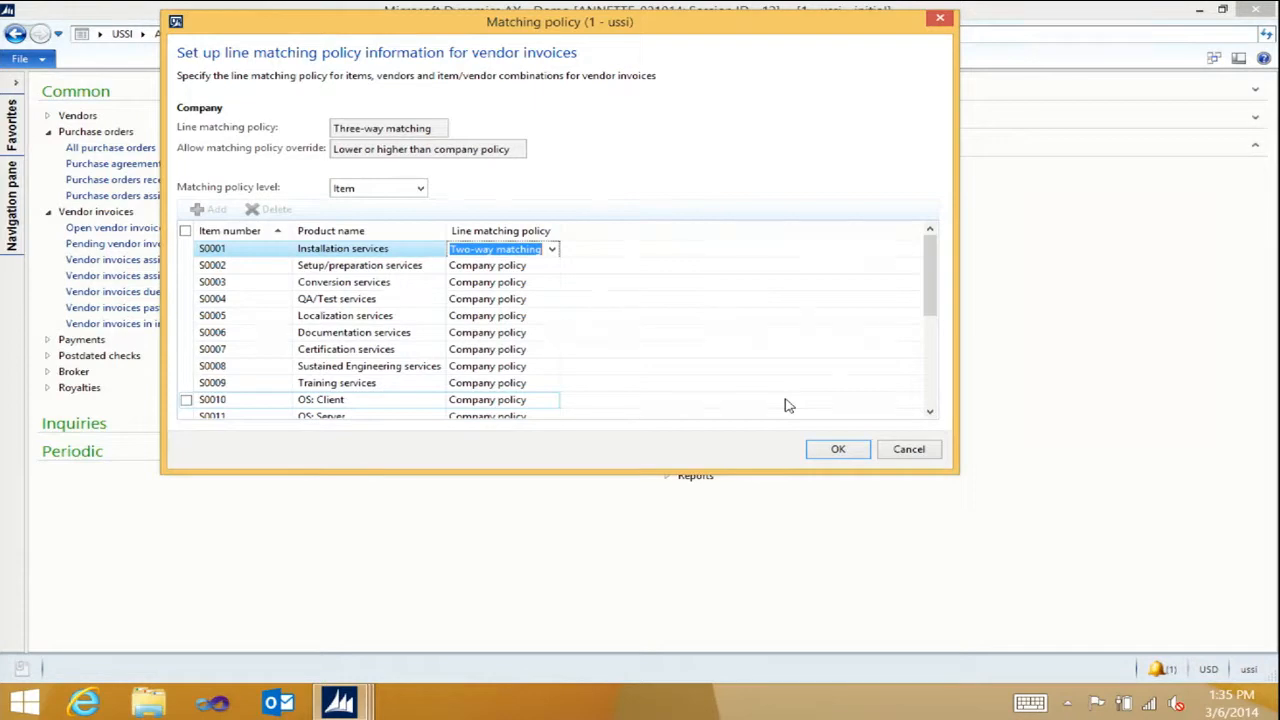
- Review the line matching policies at the Vendor, Item and vendor, and Item levels, and close the matching policy setup
left_click(420, 190)
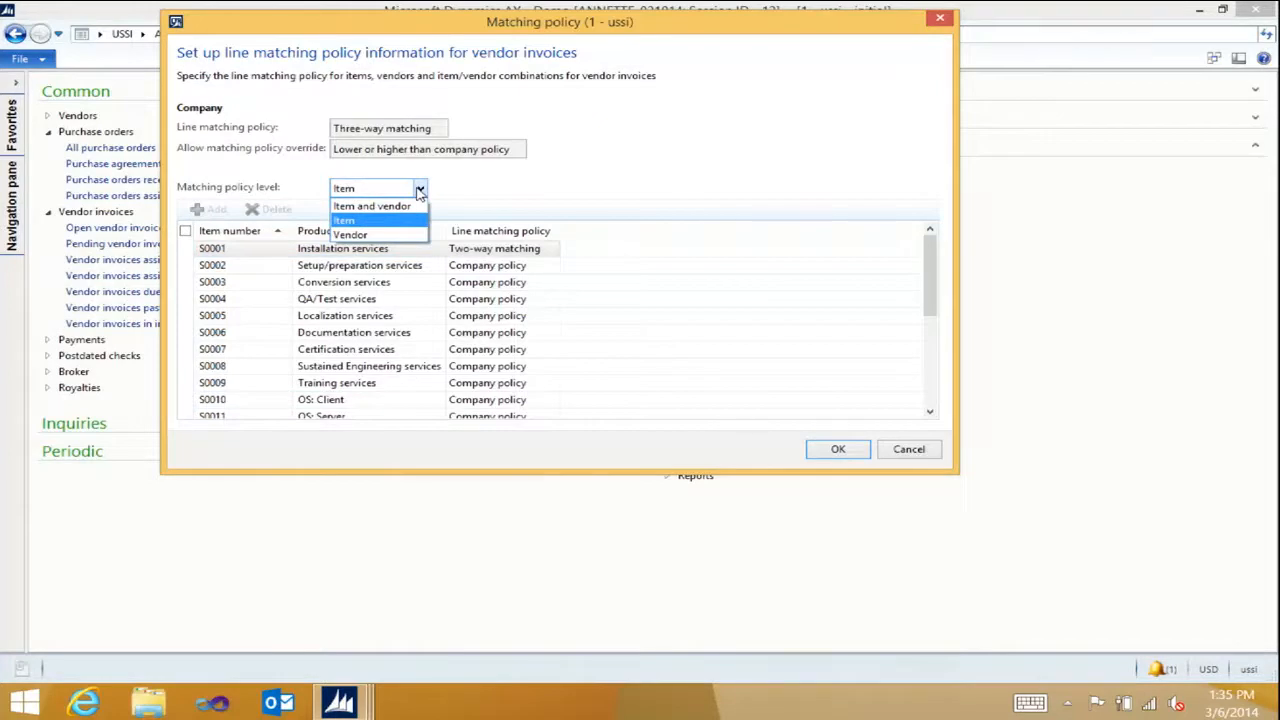
left_click(362, 235)
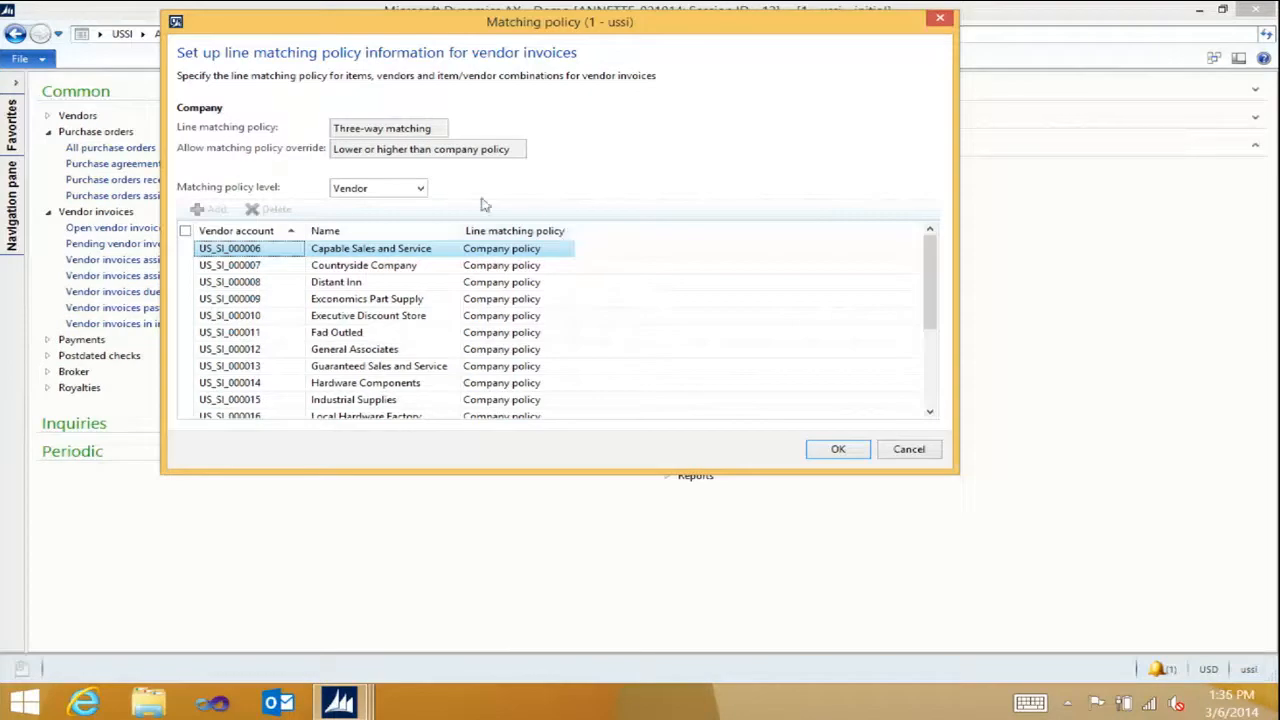
left_click(421, 189)
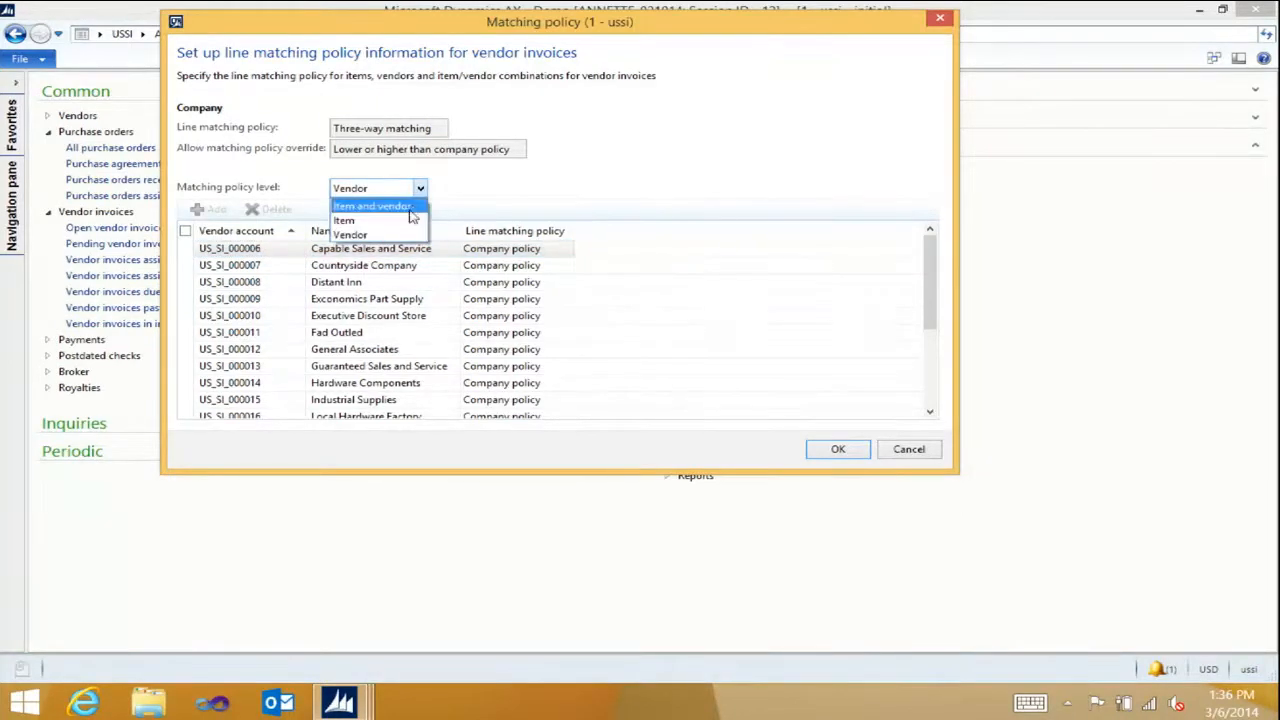
left_click(408, 207)
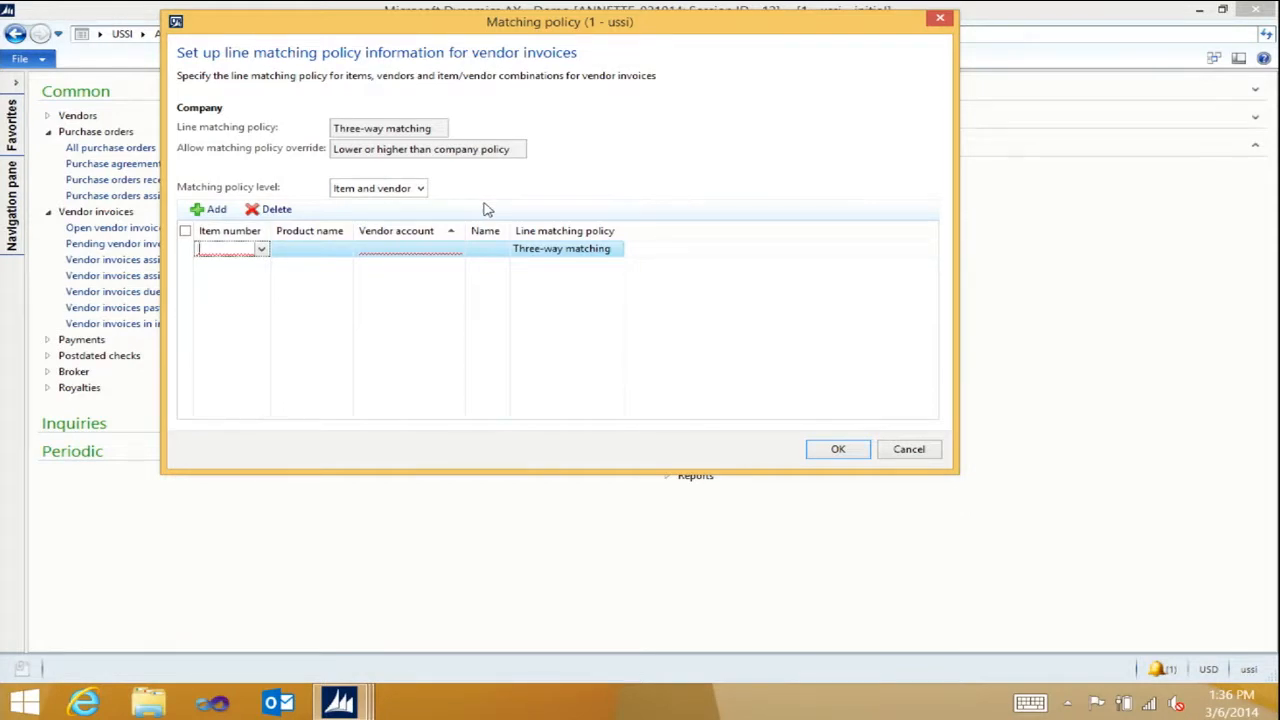
left_click(420, 188)
left_click(396, 224)
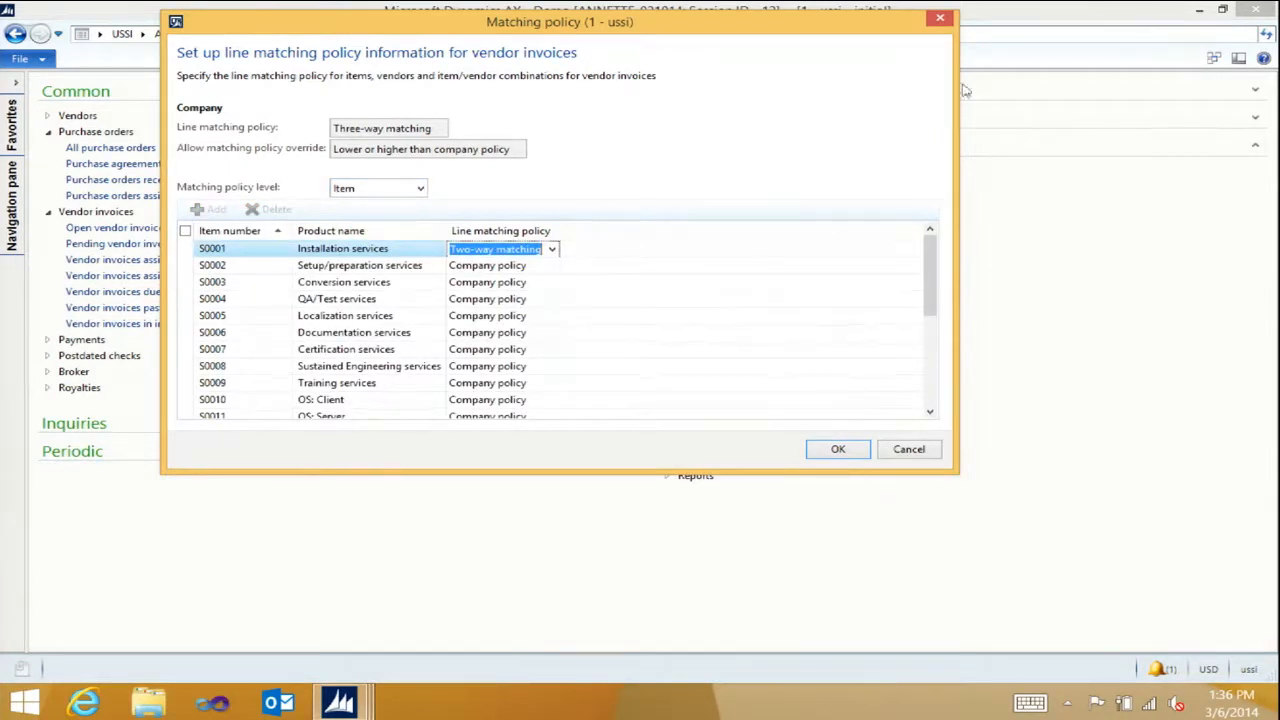
left_click(942, 18)
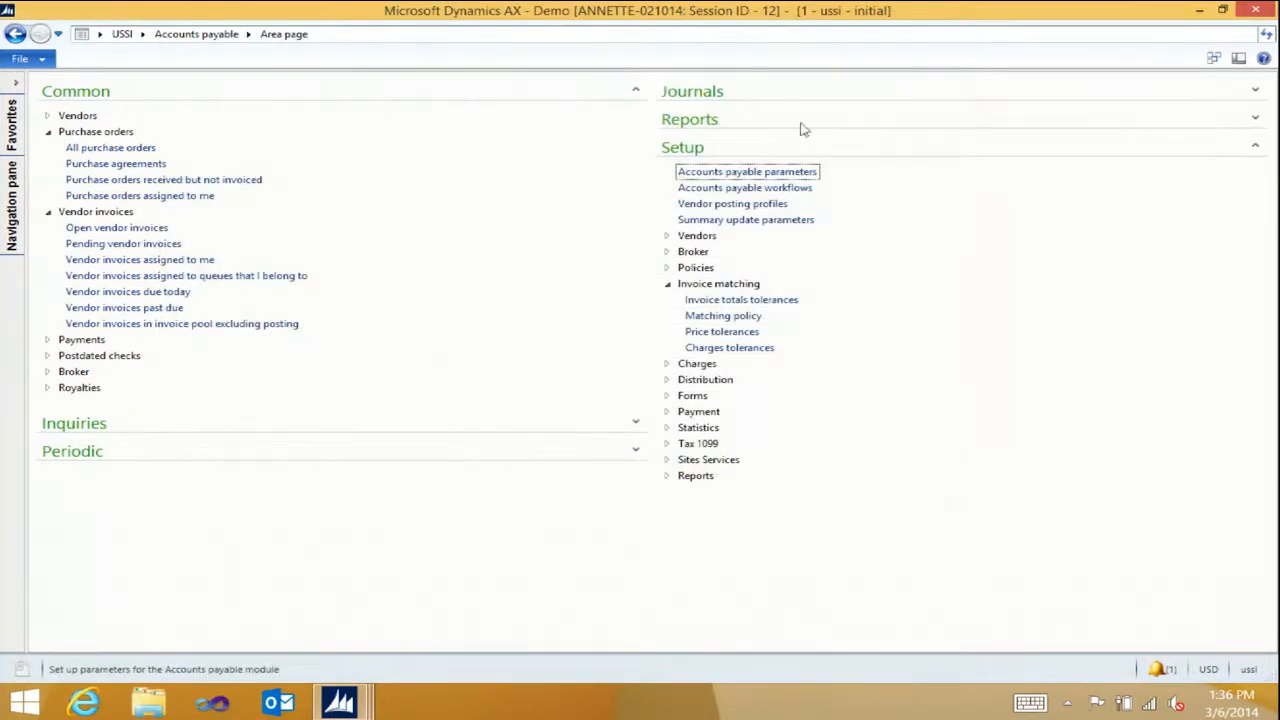
- Enable invoice totals matching with a 2.00 tolerance percentage in the Accounts payable invoice validation parameters and close them
left_click(780, 174)
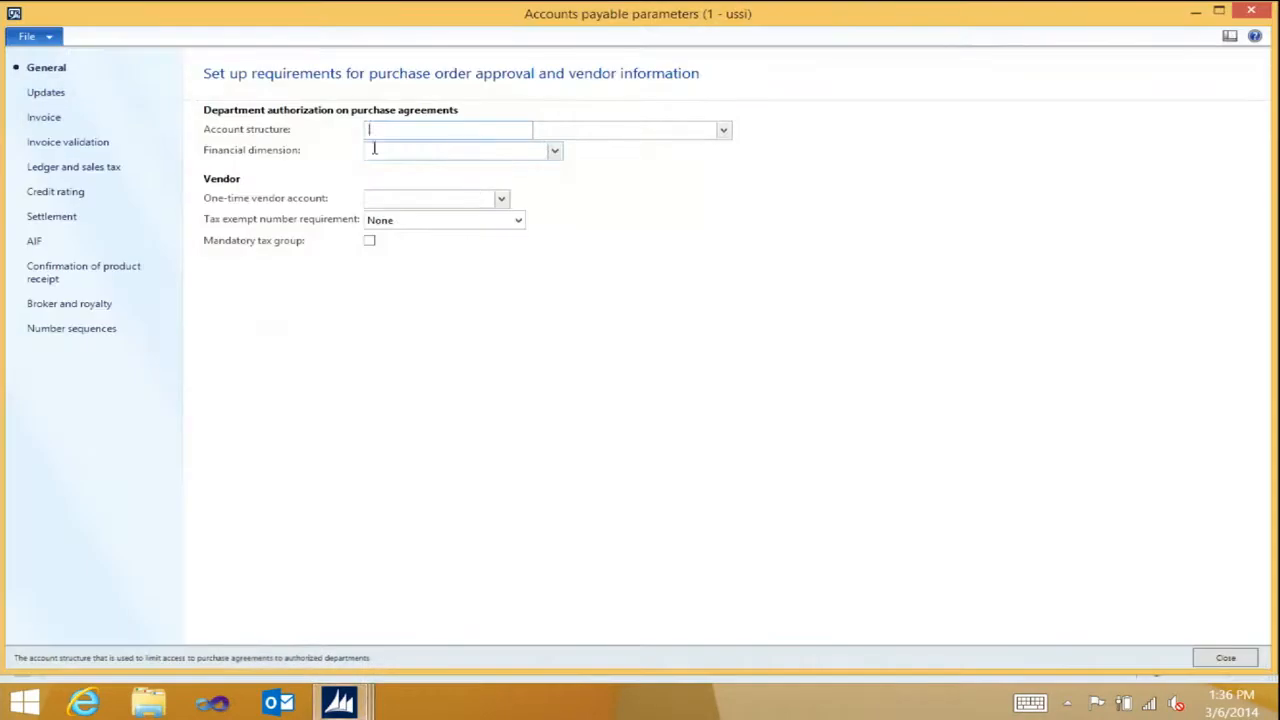
left_click(93, 142)
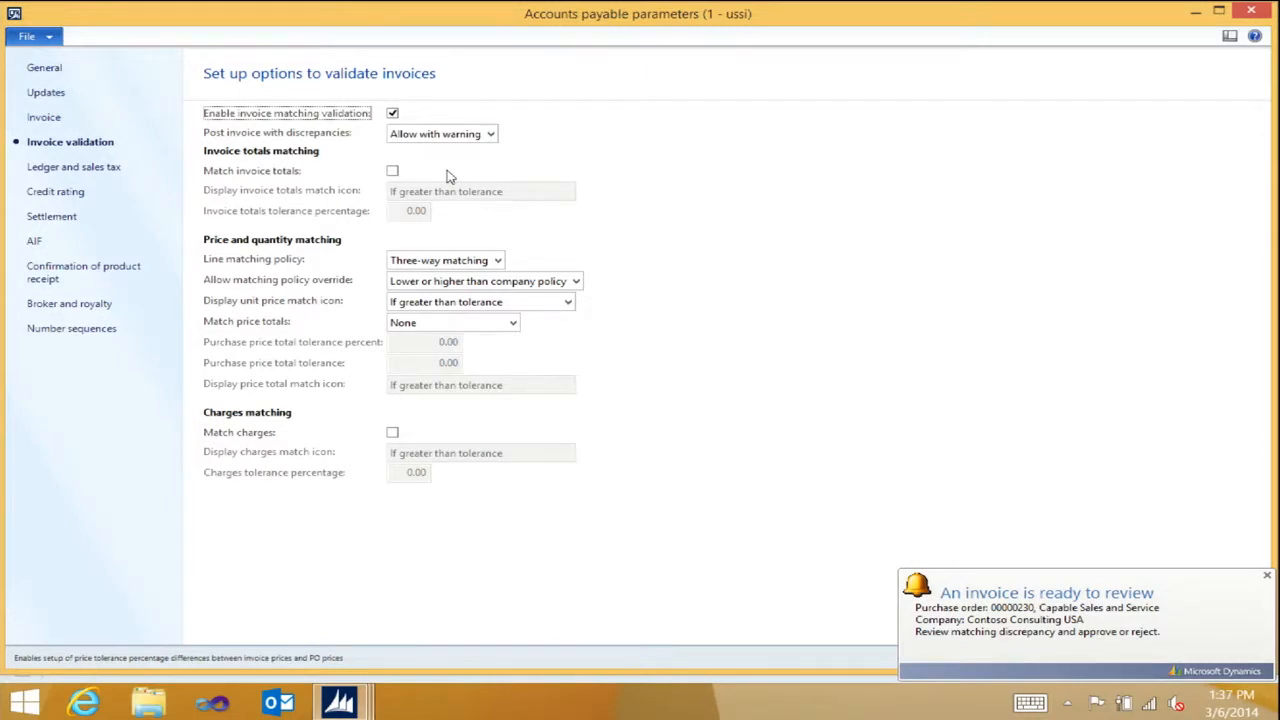
left_click(392, 172)
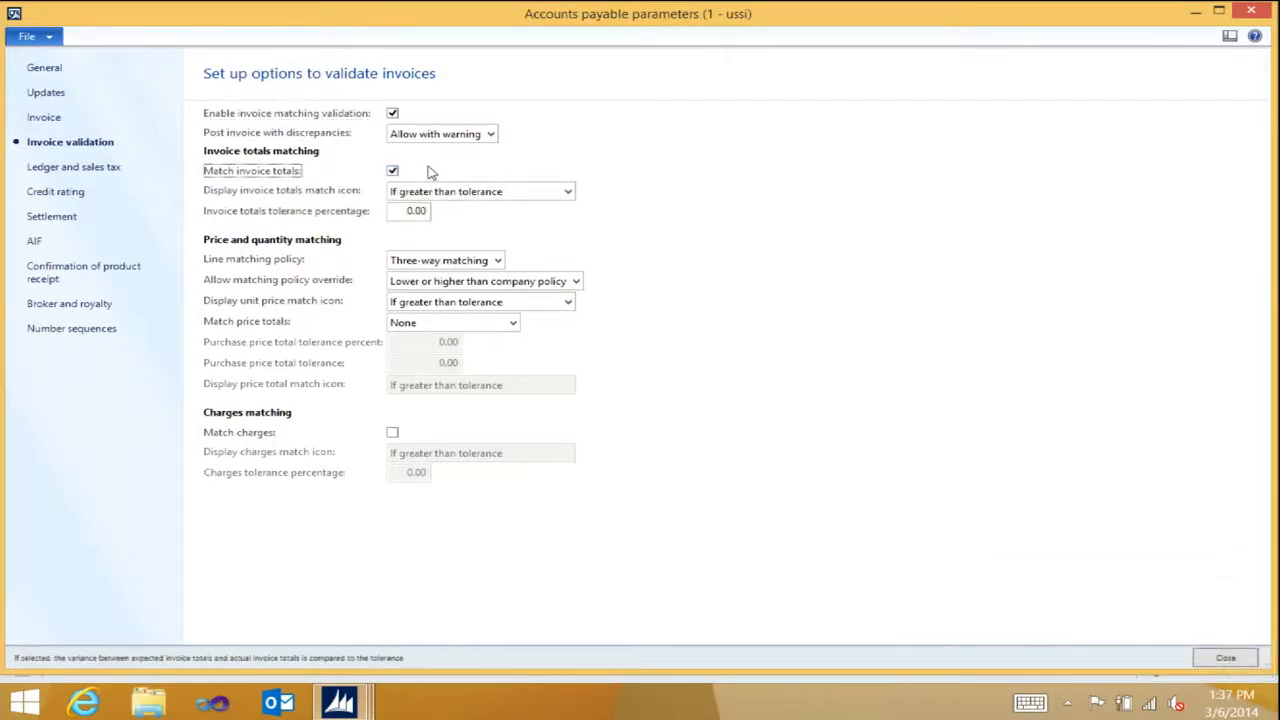
left_click_drag(408, 211, 437, 218)
type("2")
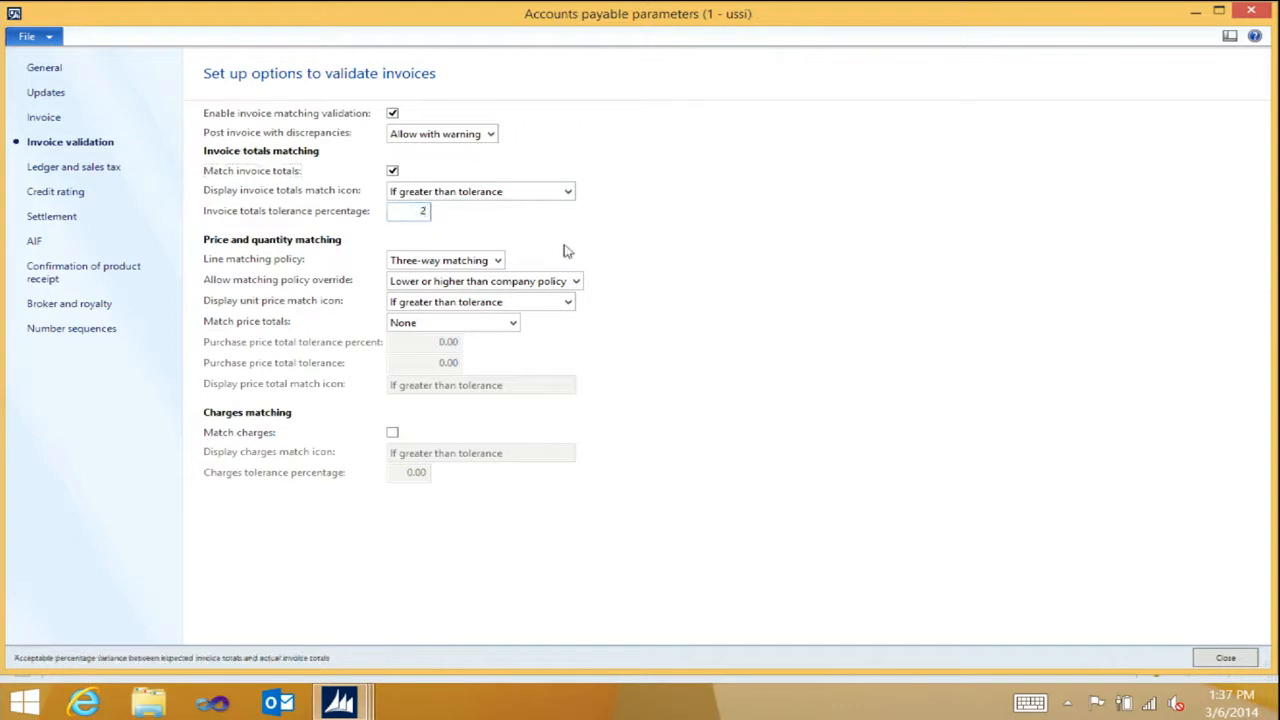
key("Tab")
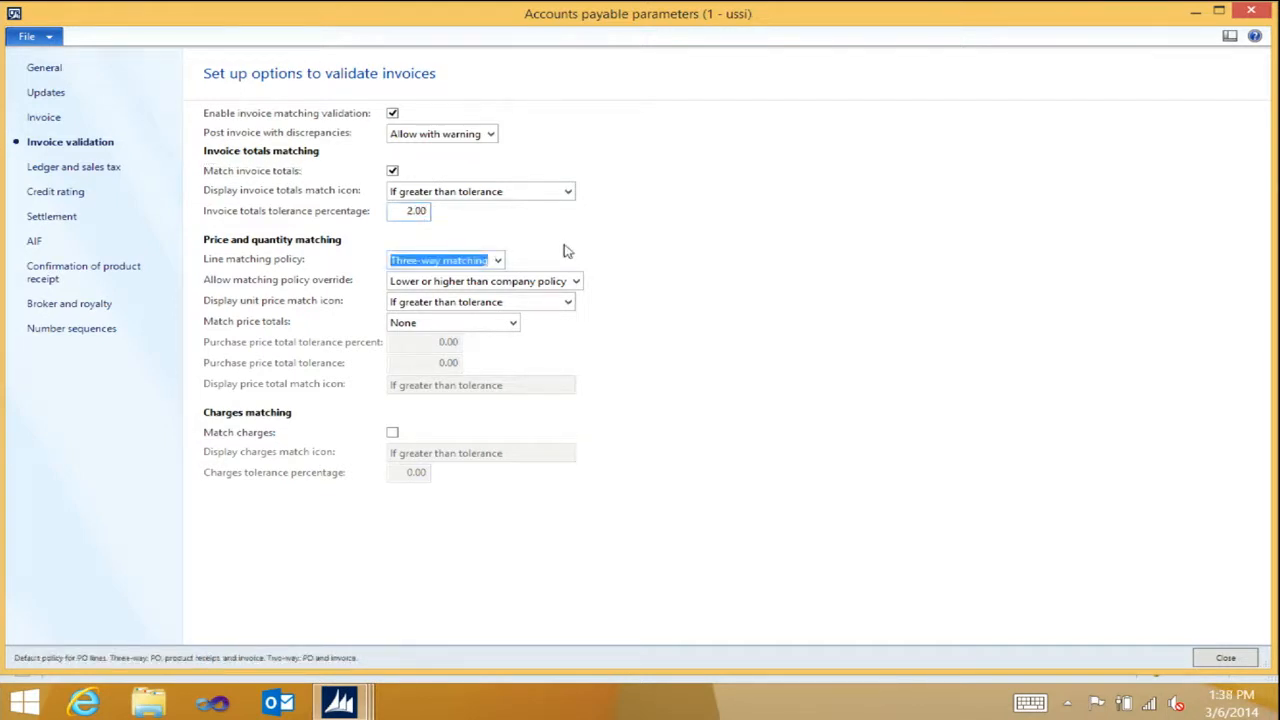
left_click(1228, 657)
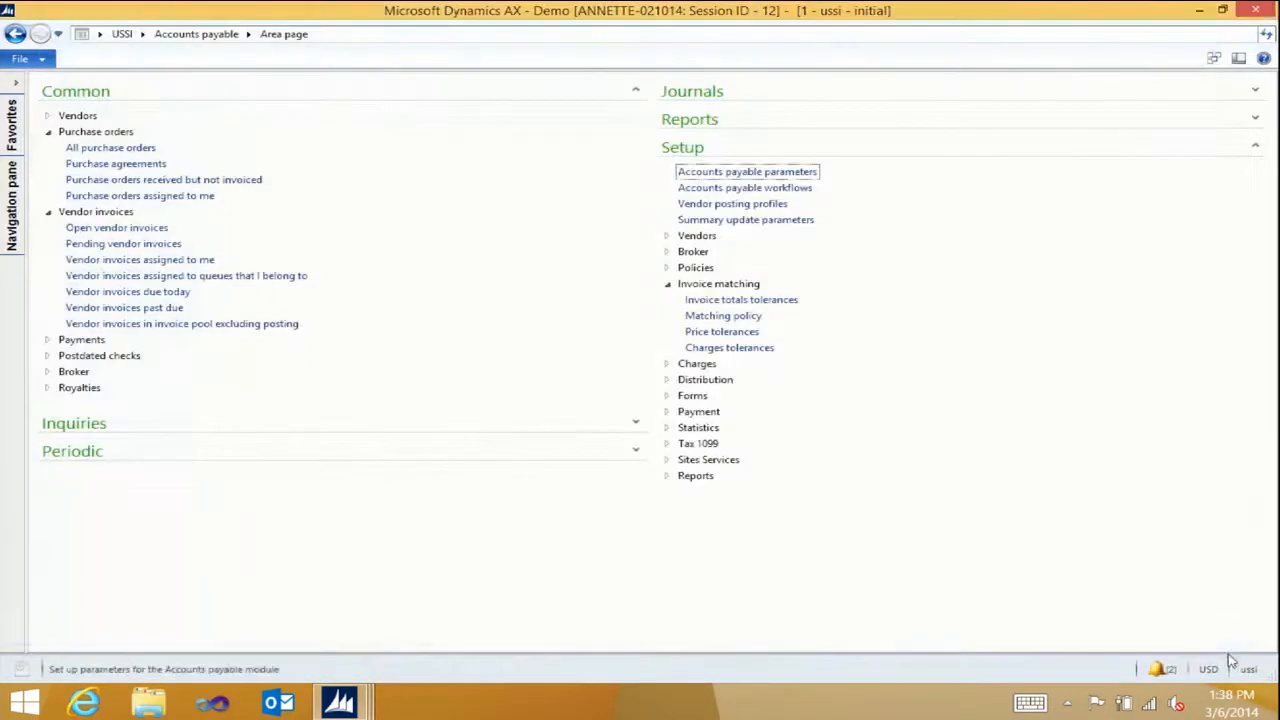
- Create a new purchase order for the vendor Capable Sales and Service
left_click(116, 149)
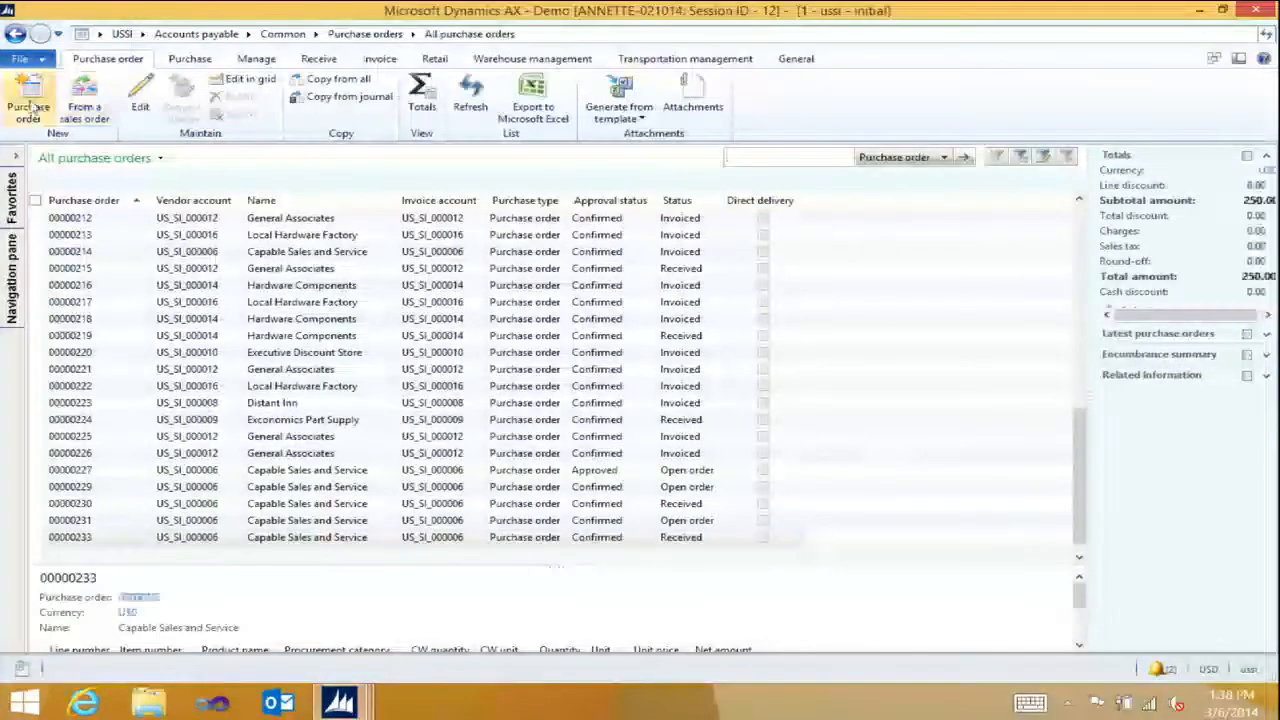
left_click(28, 105)
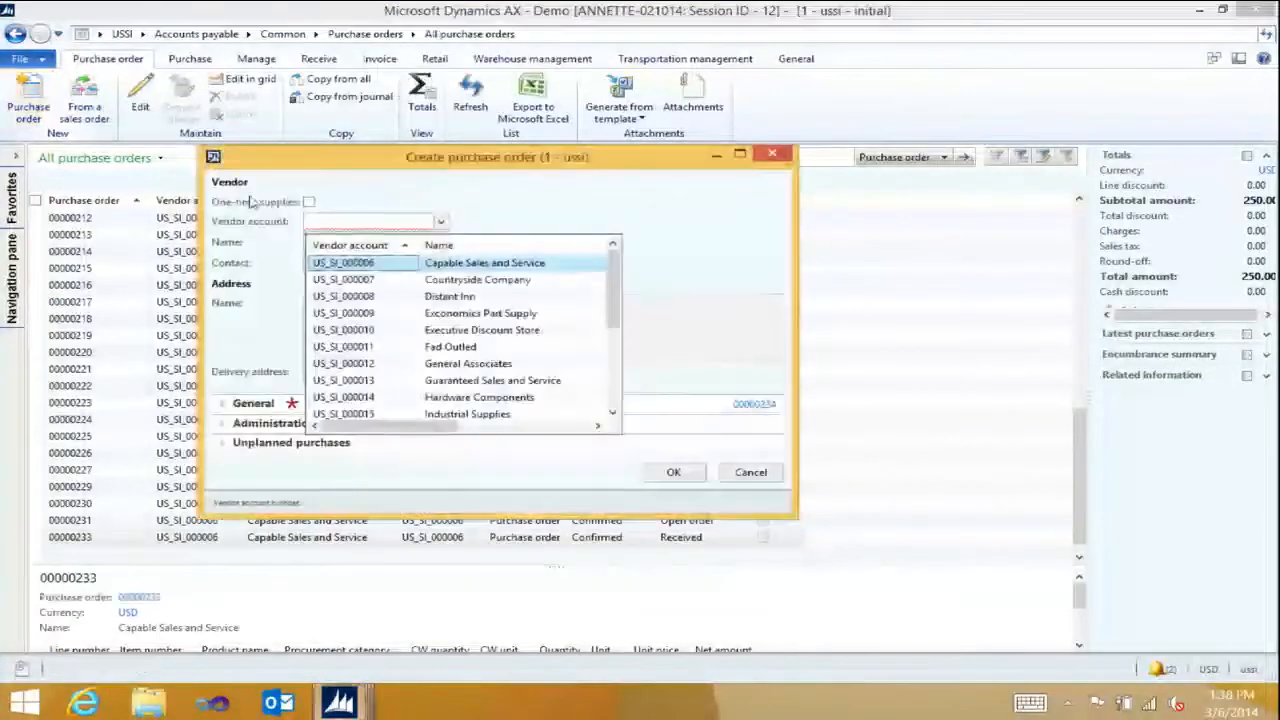
left_click(358, 262)
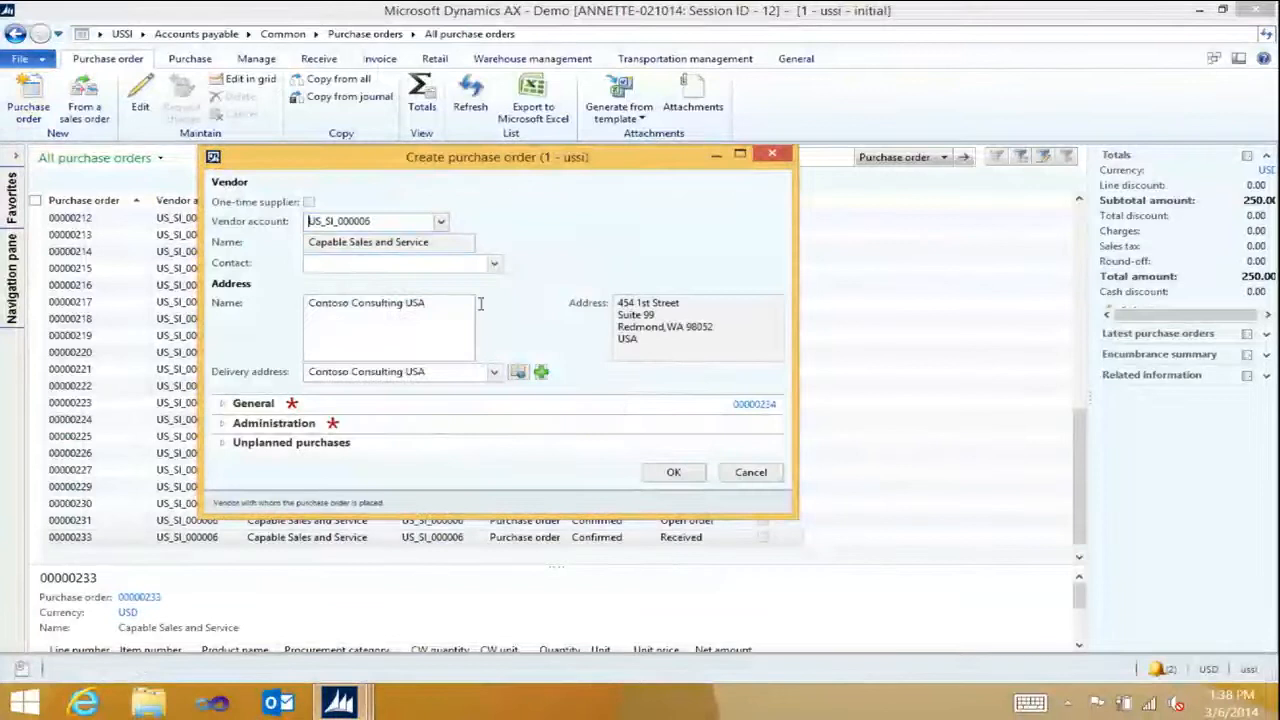
left_click(673, 472)
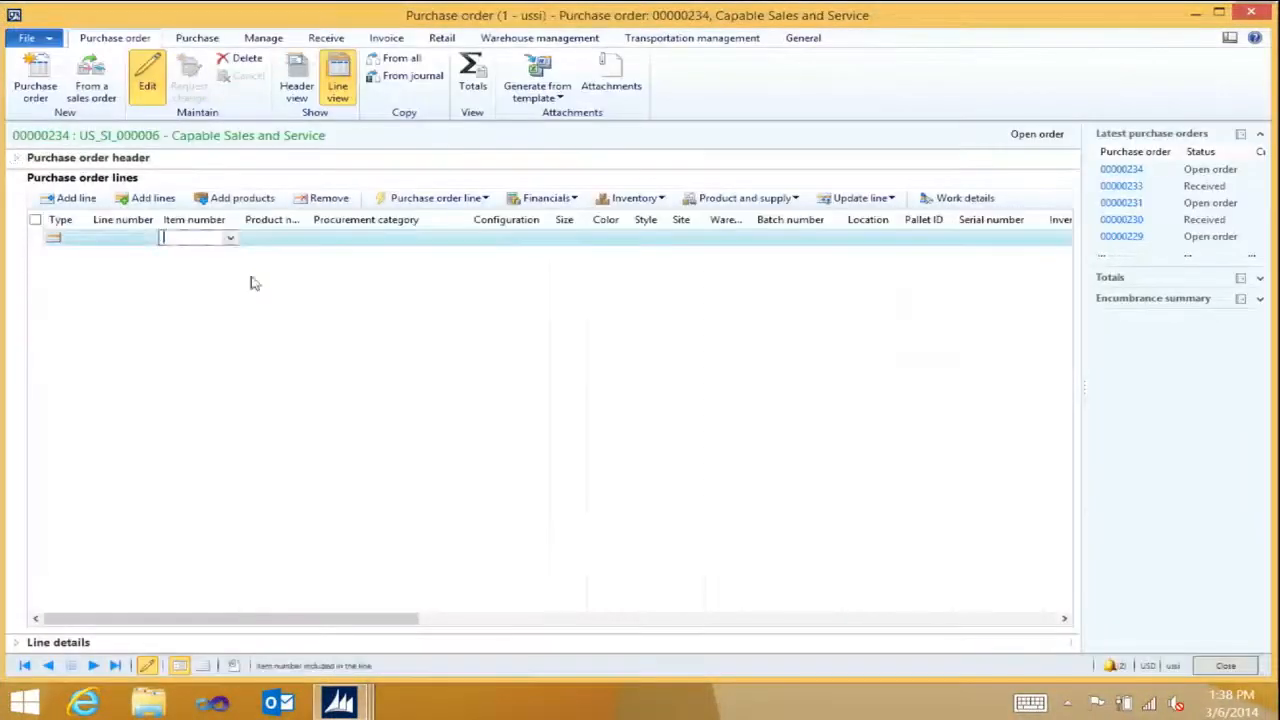
- Add item S0001 Installation services to the purchase order and show the line's setup details with its matching policy
left_click(230, 238)
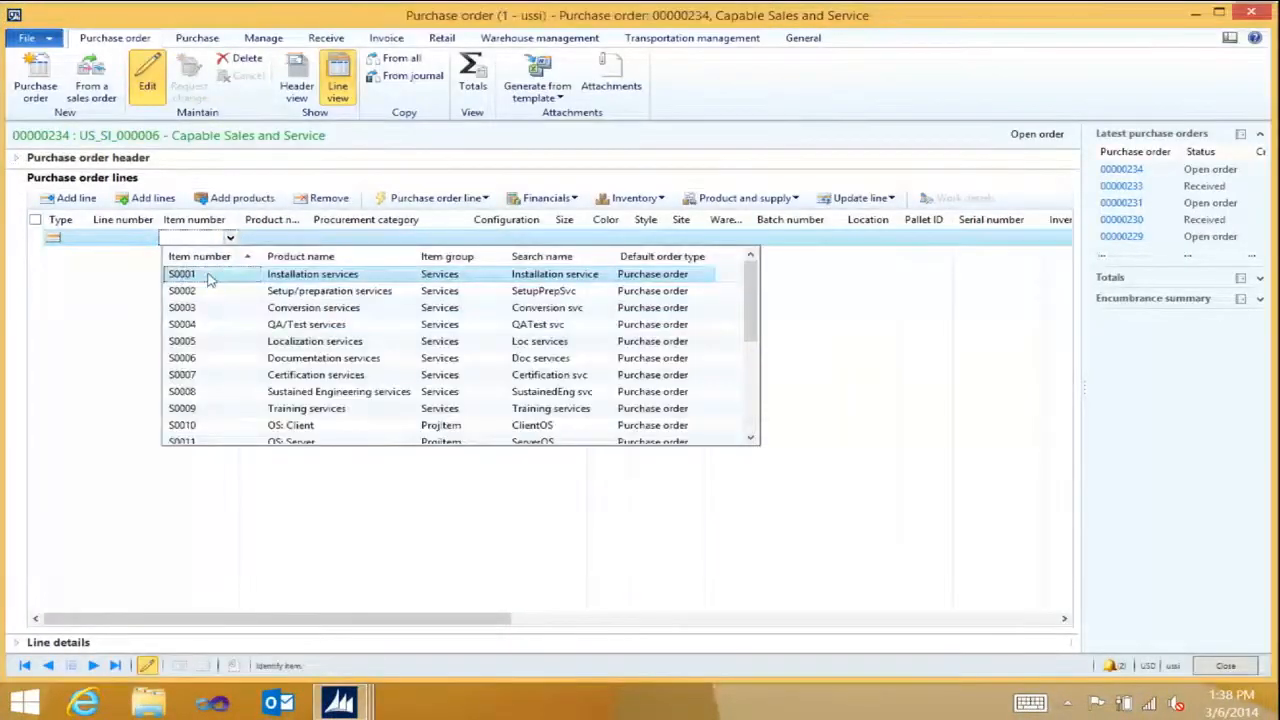
left_click(211, 275)
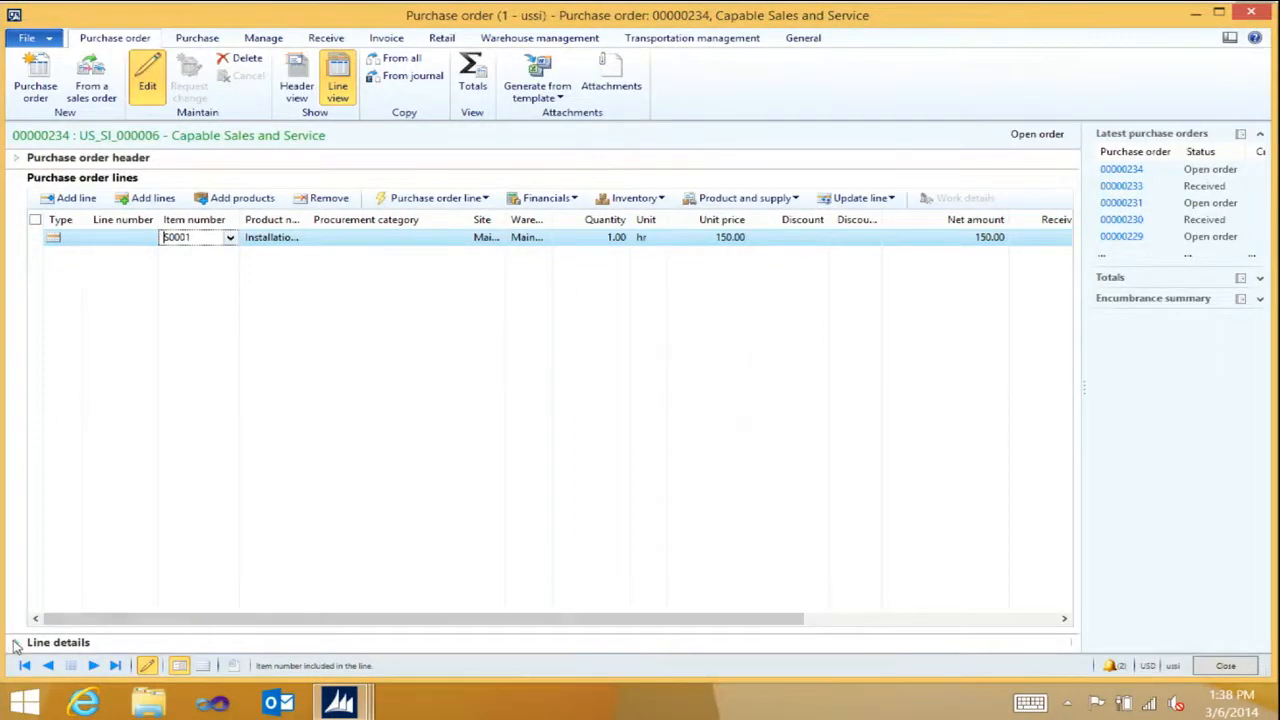
left_click(17, 643)
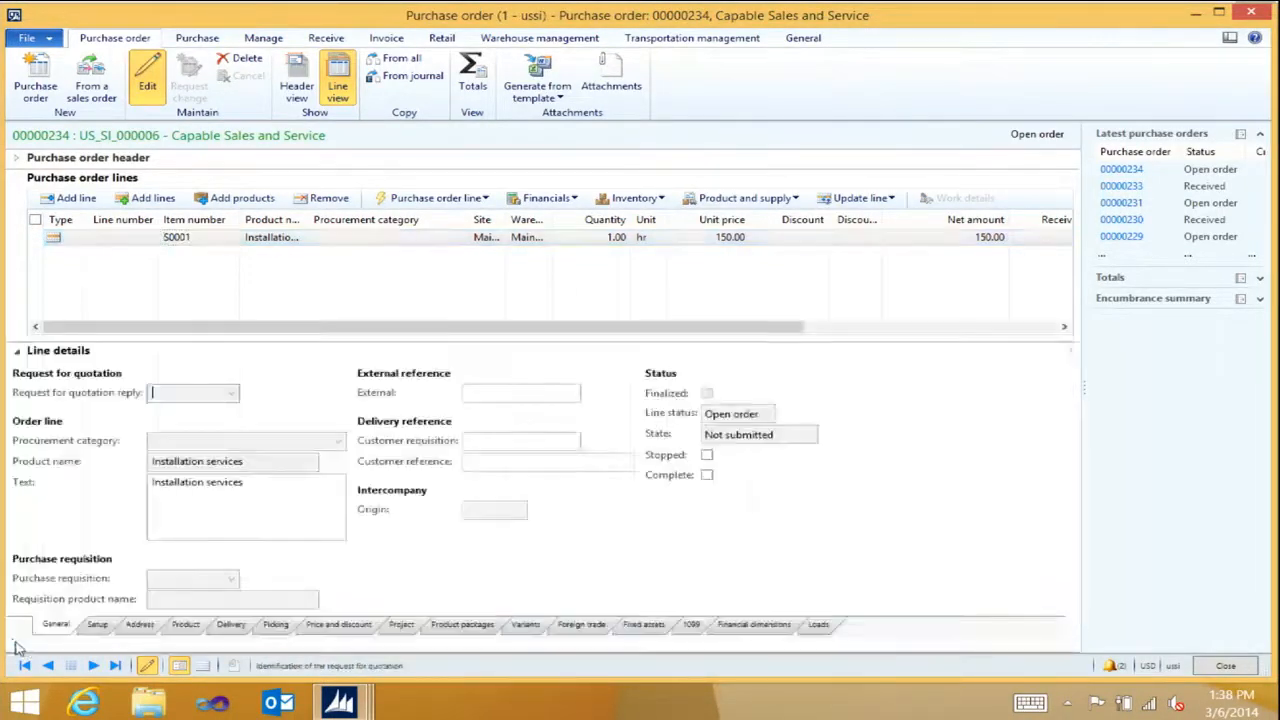
left_click(97, 624)
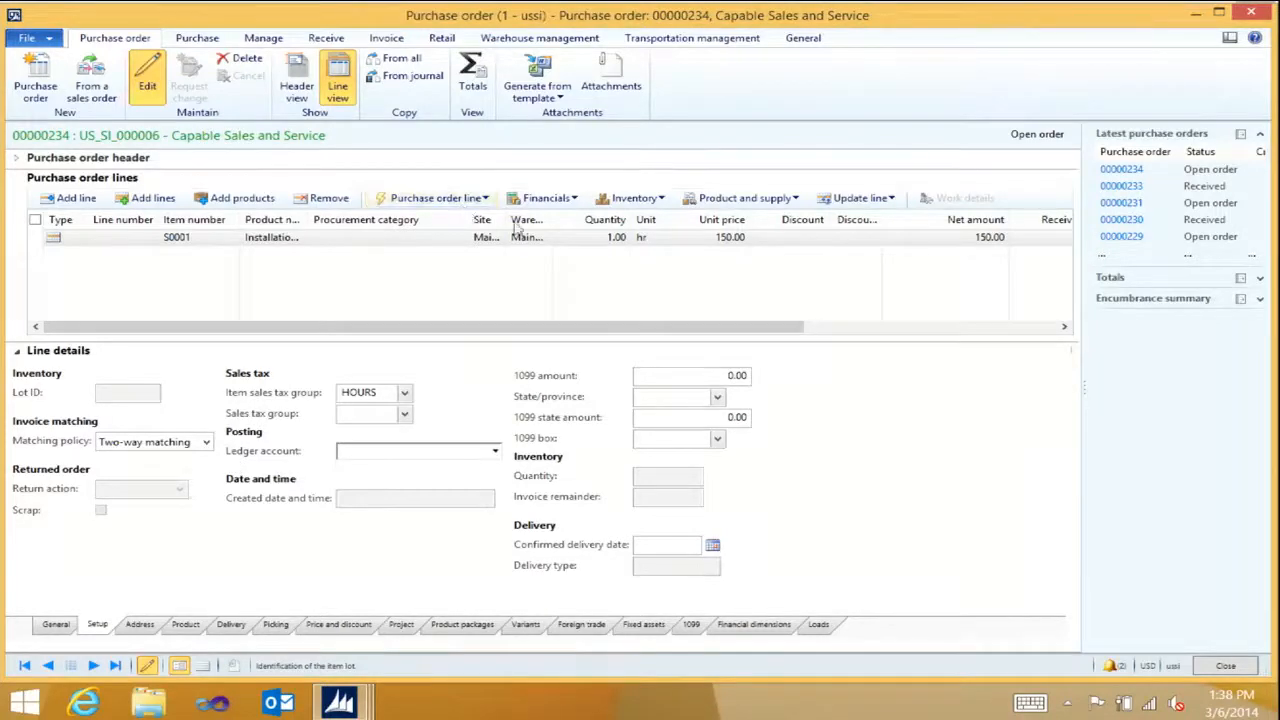
- Review the new purchase order's totals and close them
left_click(195, 38)
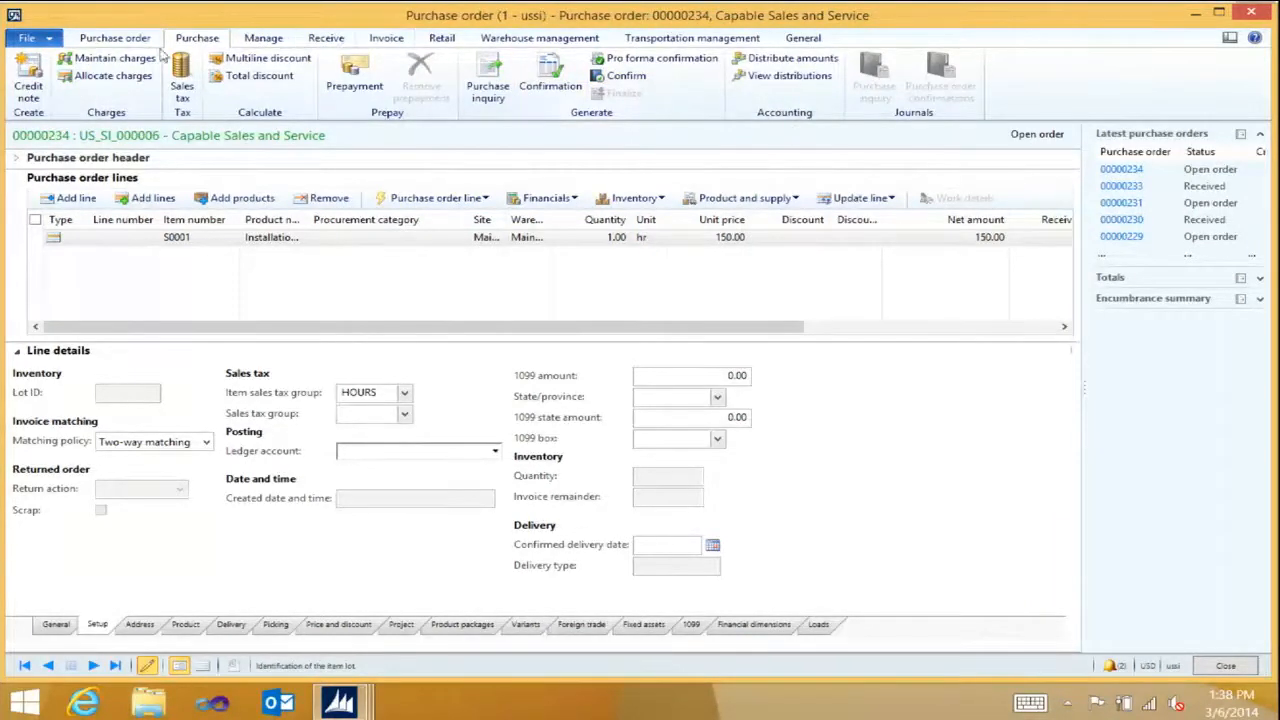
left_click(134, 40)
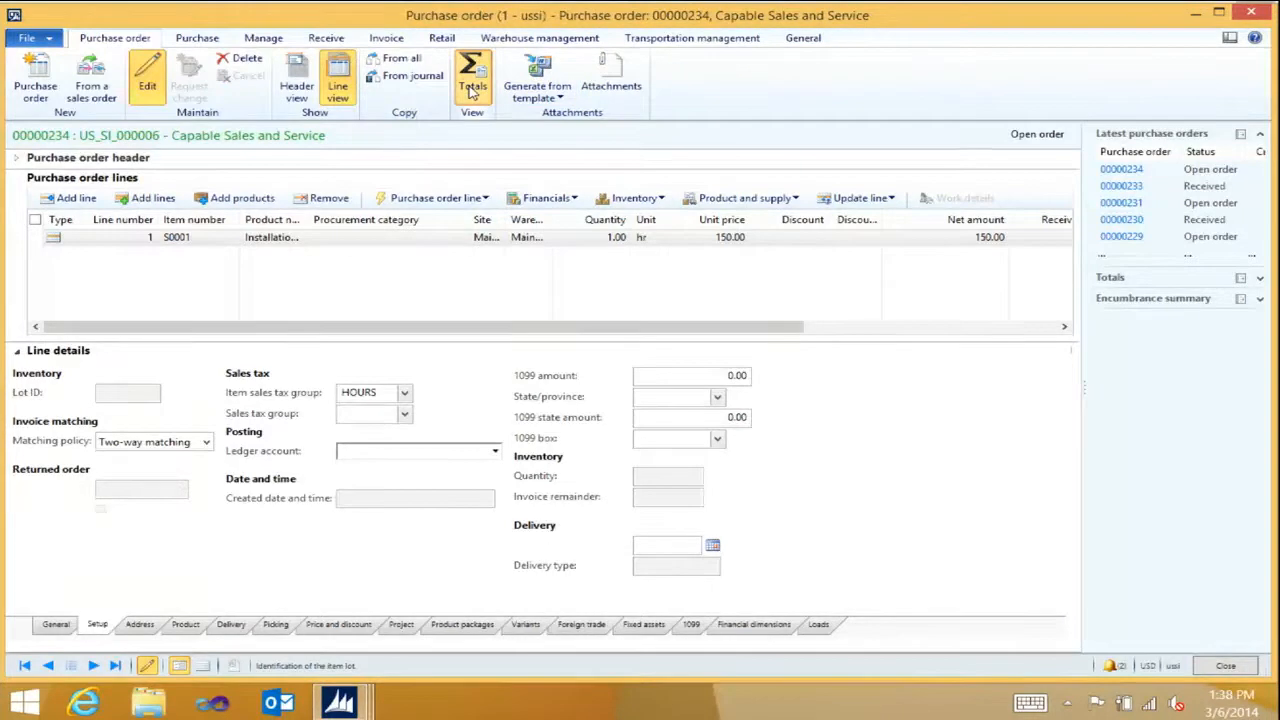
left_click(472, 88)
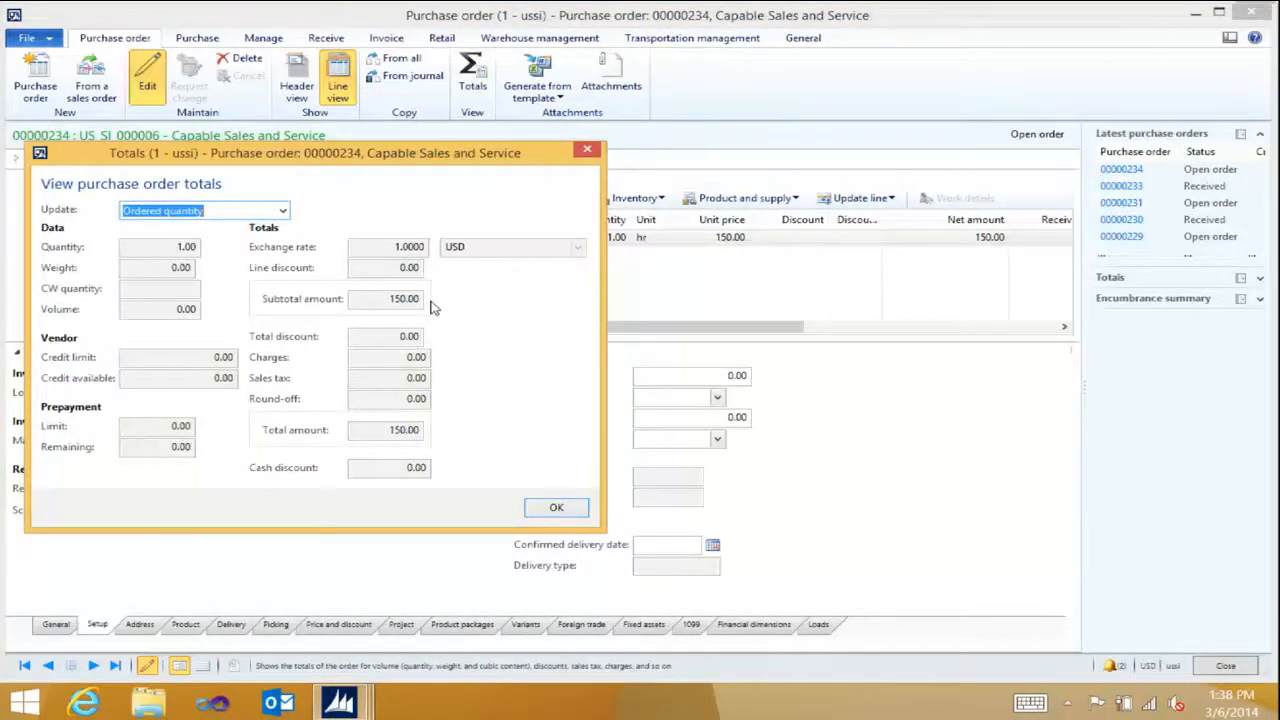
left_click(590, 152)
- Confirm the purchase order and generate its vendor invoice with Ordered quantity as the default quantity for lines
left_click(205, 38)
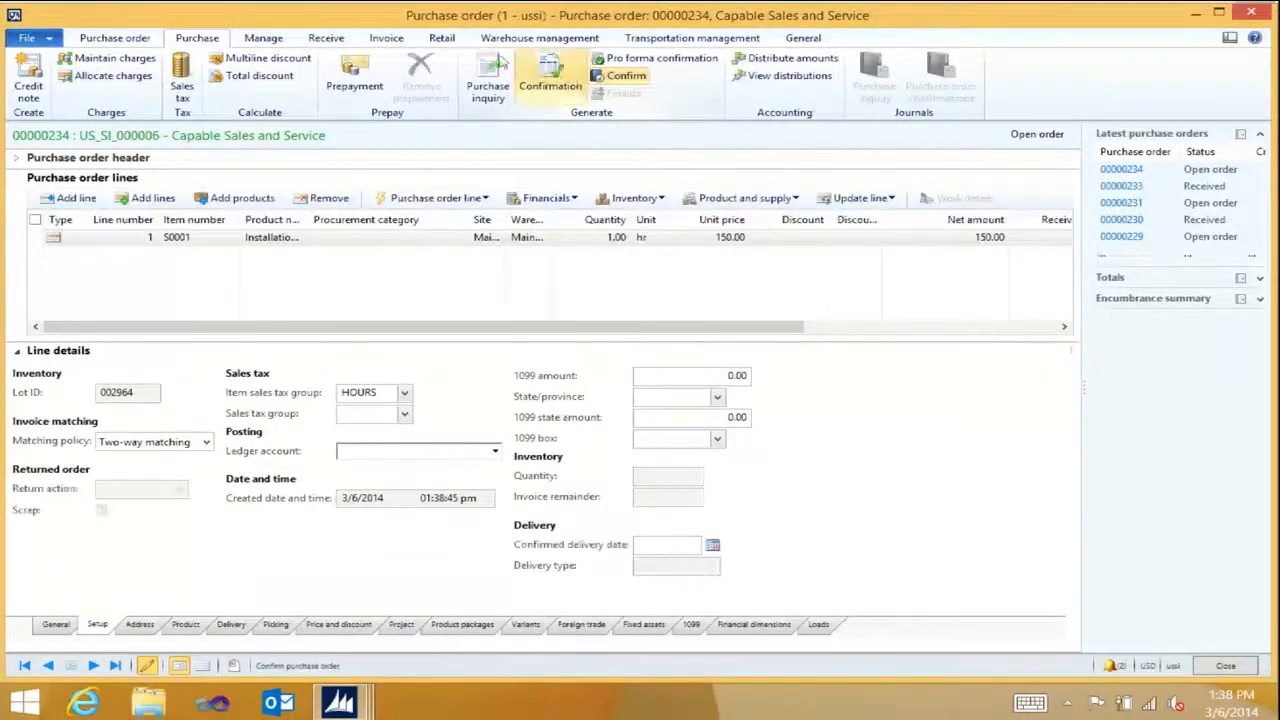
left_click(386, 38)
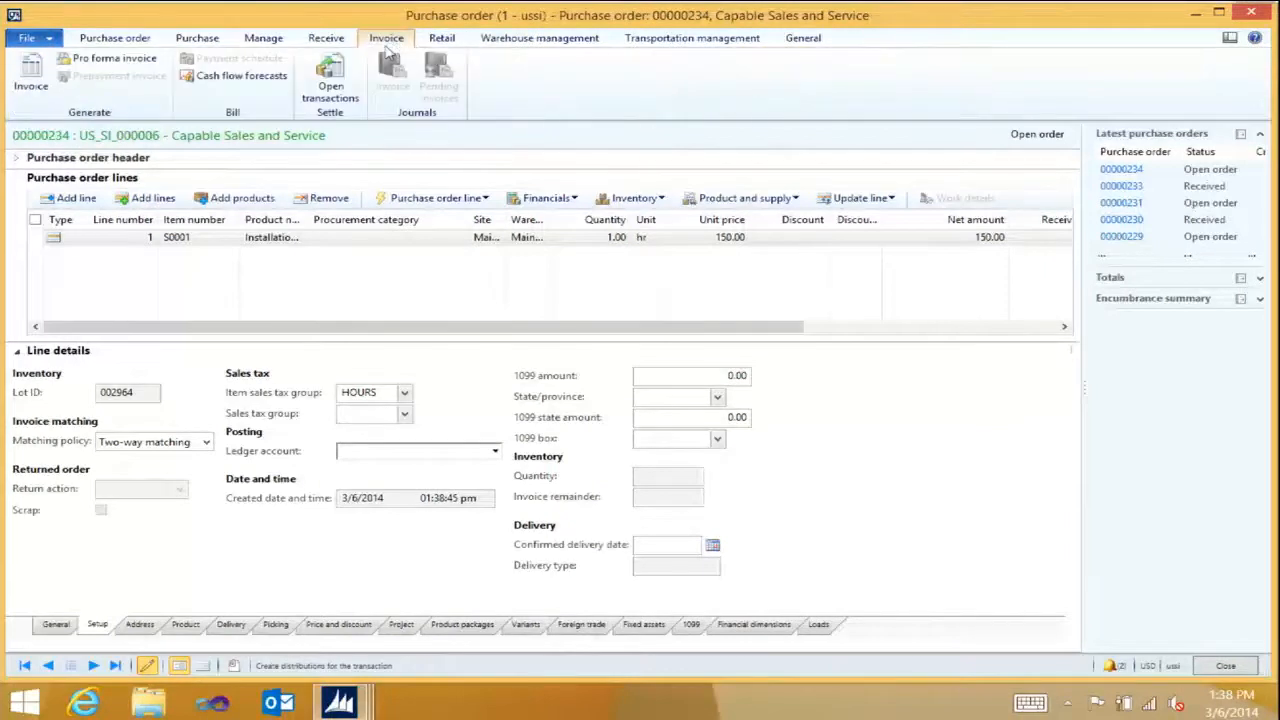
left_click(33, 76)
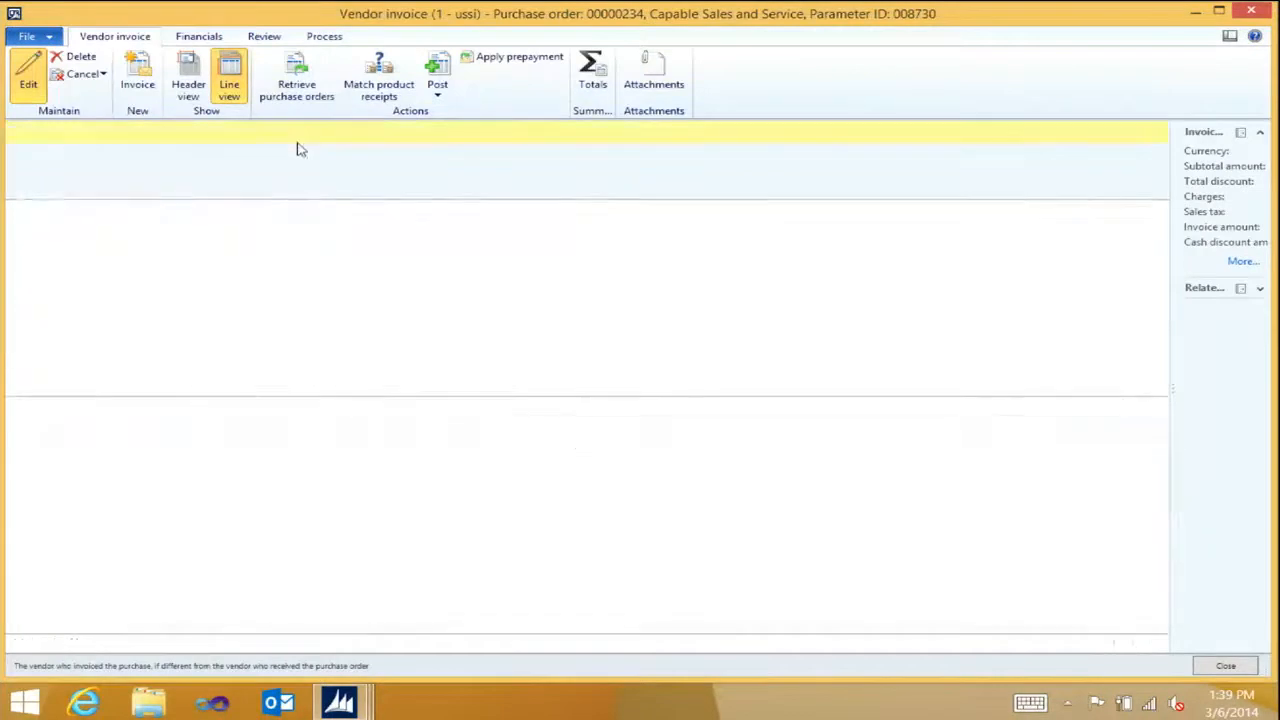
left_click(299, 162)
left_click(276, 196)
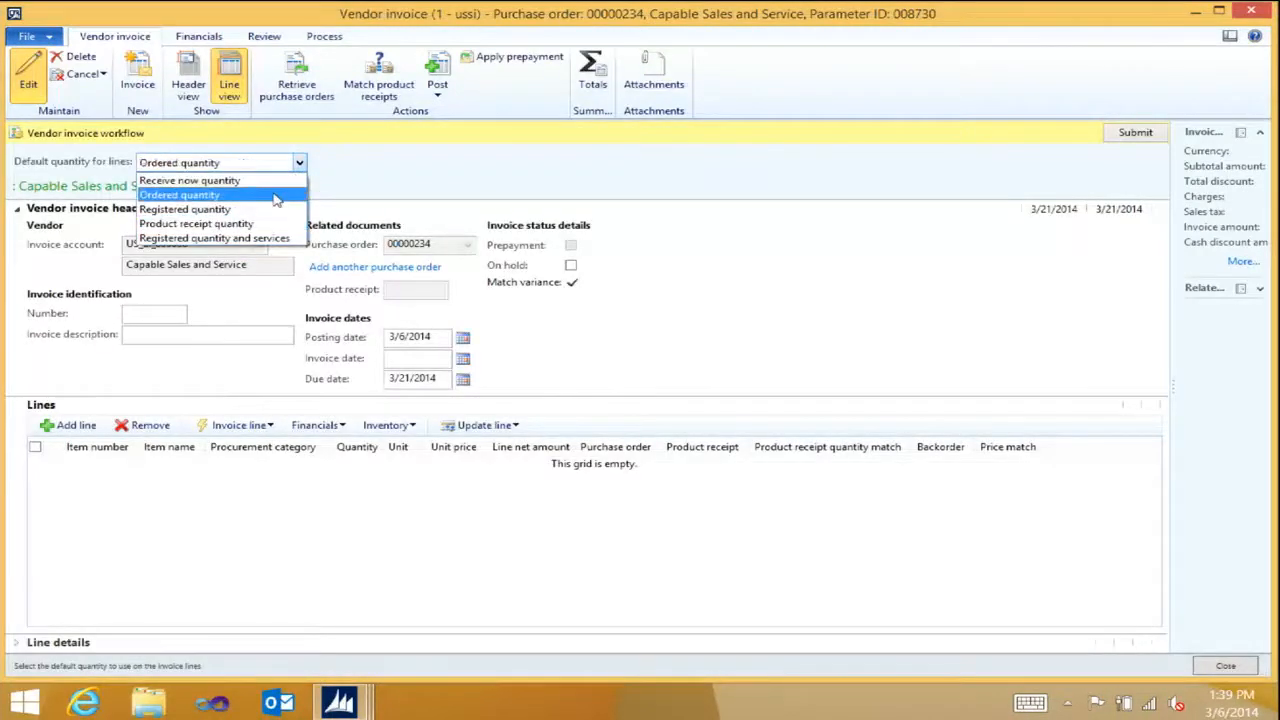
left_click(167, 312)
type("inv000002")
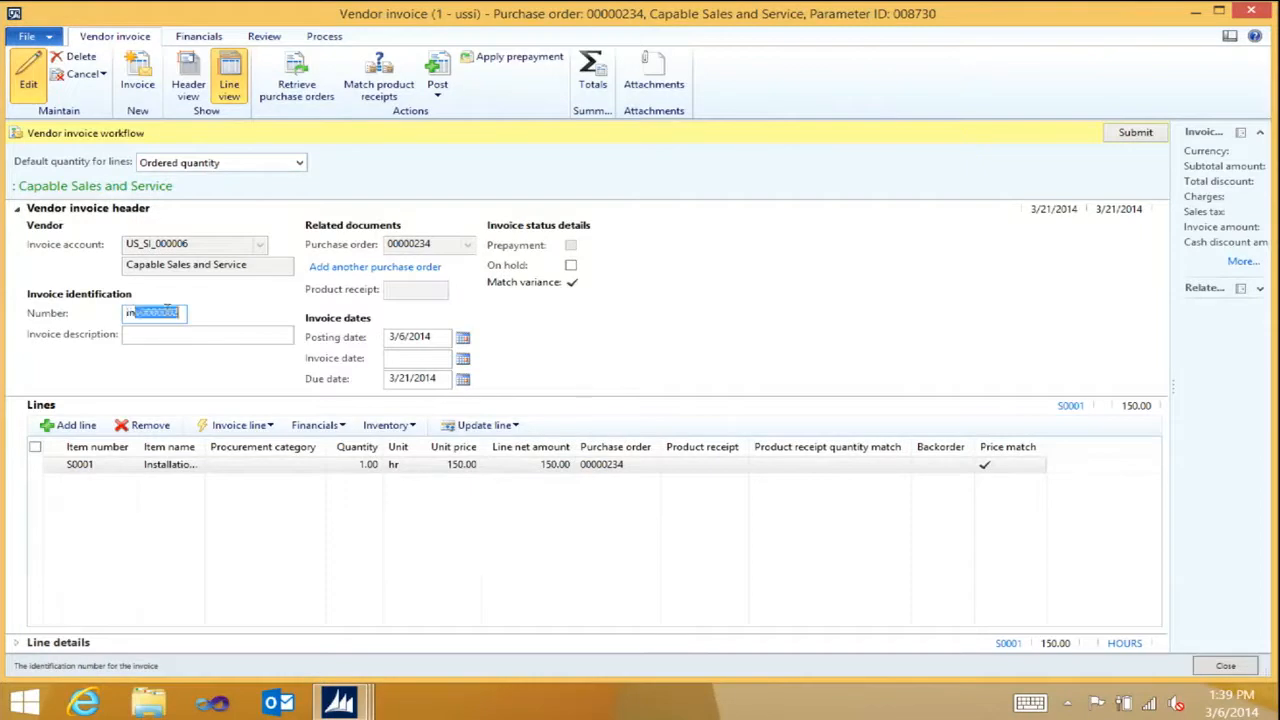
type("000021")
- In the S0001 invoice line's setup details, set the item sales tax group to ALL and the sales tax group to CA
left_click(16, 646)
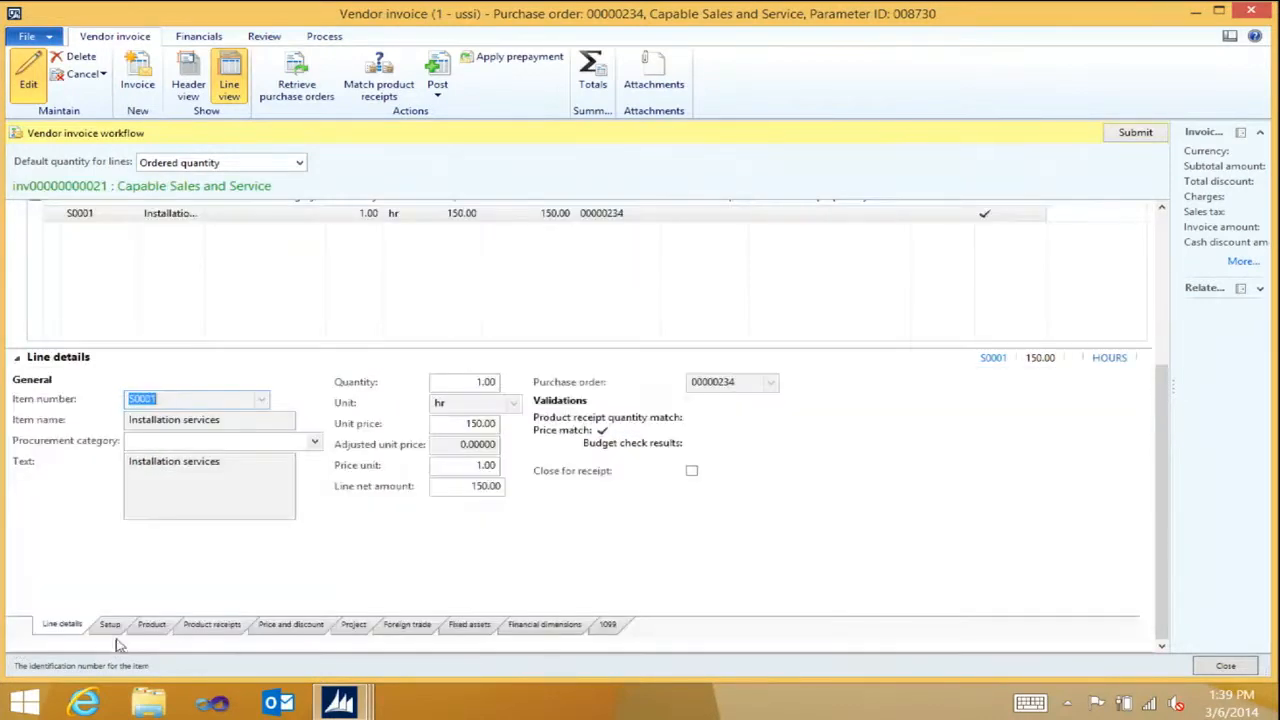
left_click(110, 625)
left_click(180, 399)
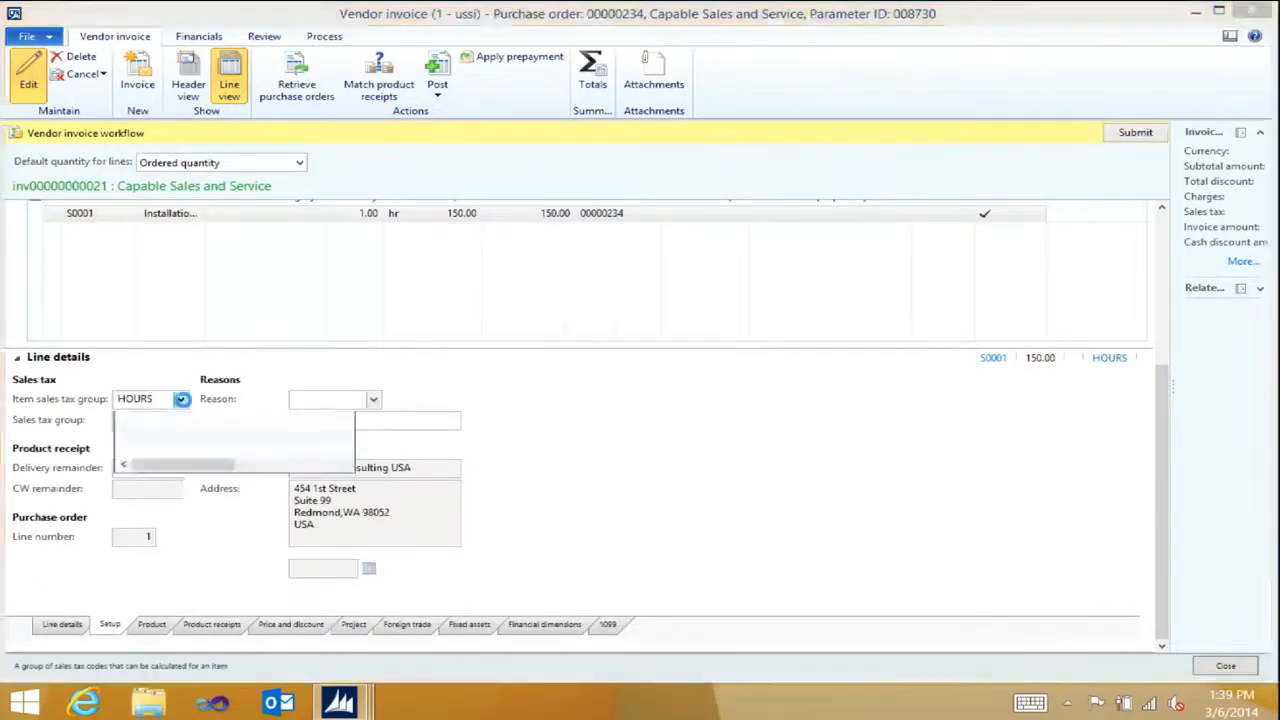
left_click(140, 441)
left_click(180, 420)
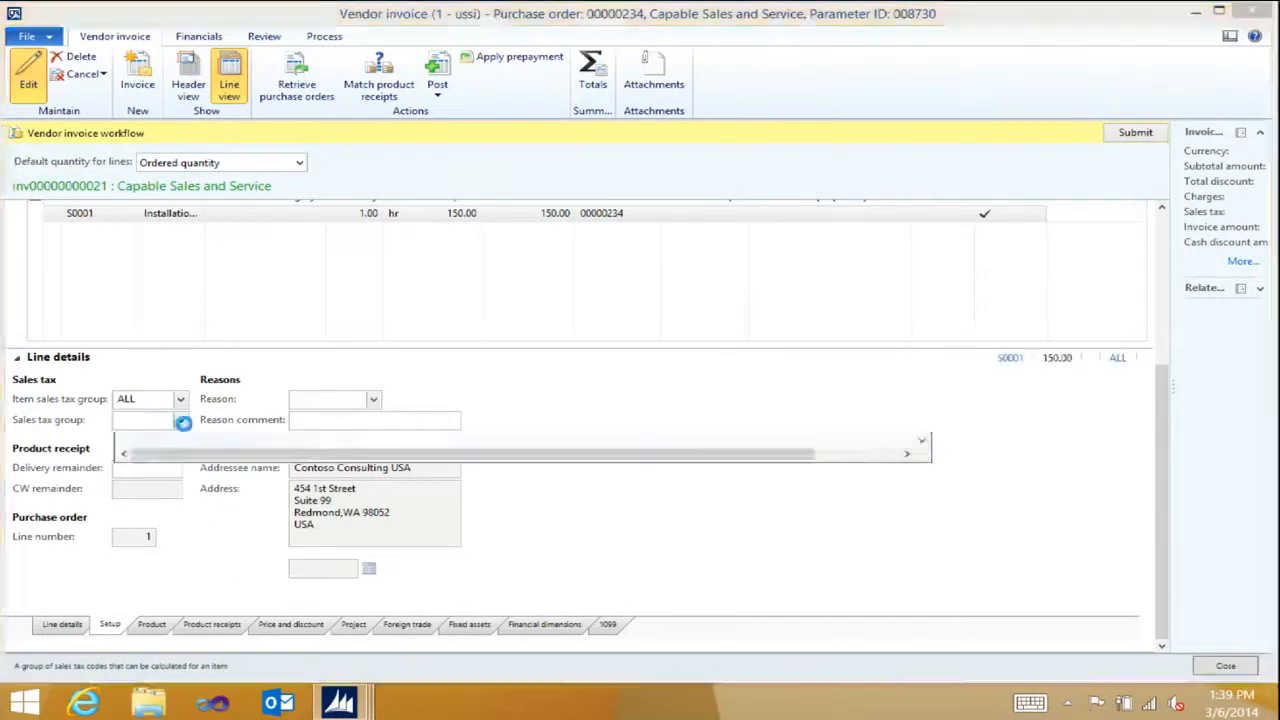
left_click(155, 478)
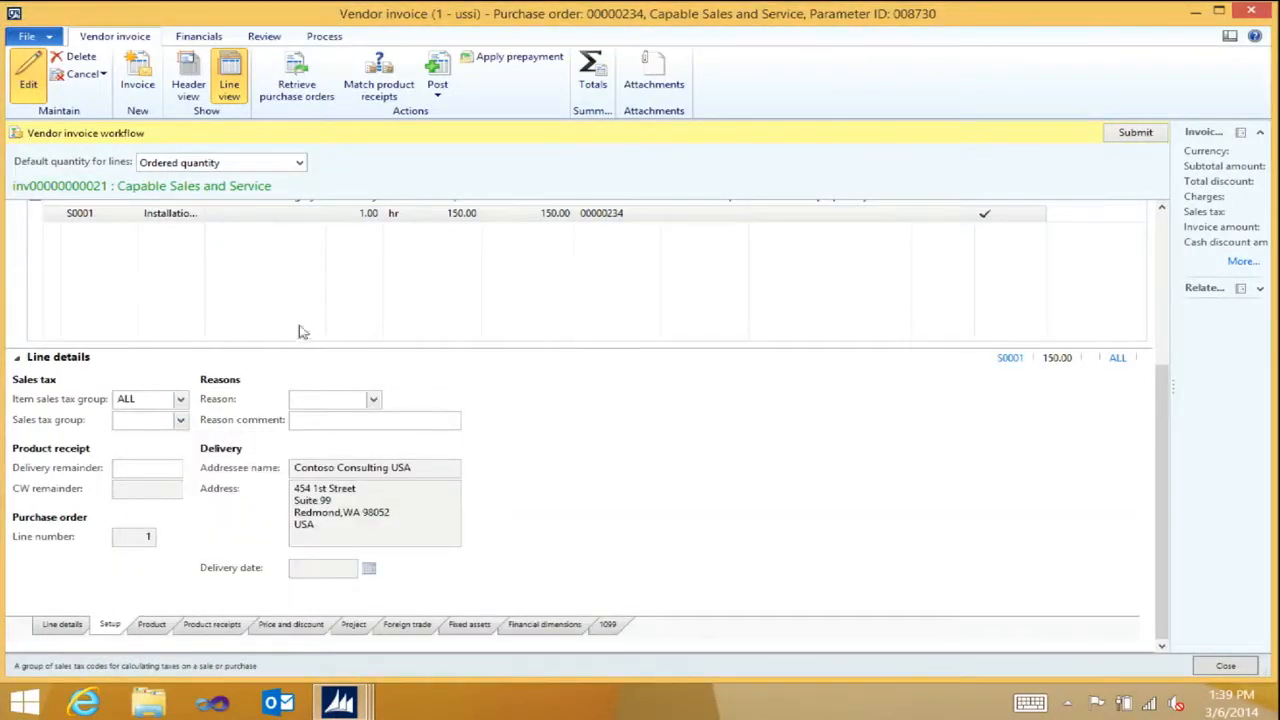
- Check the match variance in the invoice header and open the invoice's matching details
left_click(196, 38)
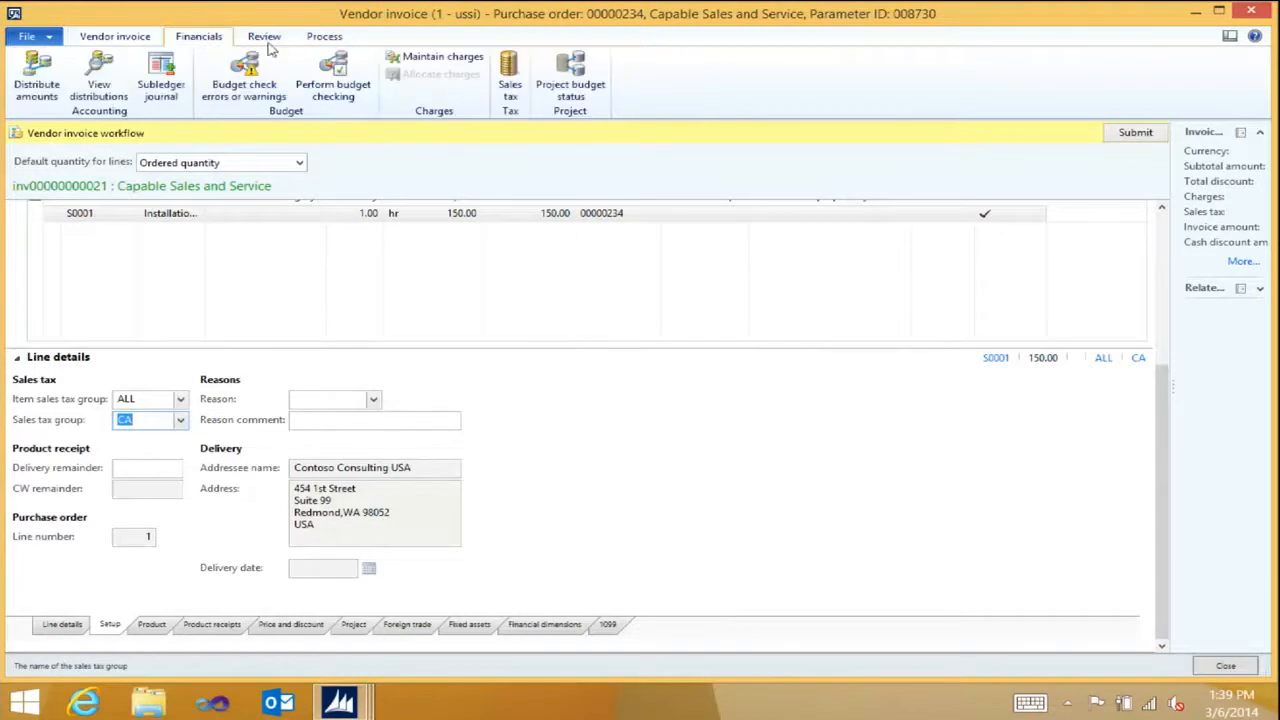
left_click(152, 38)
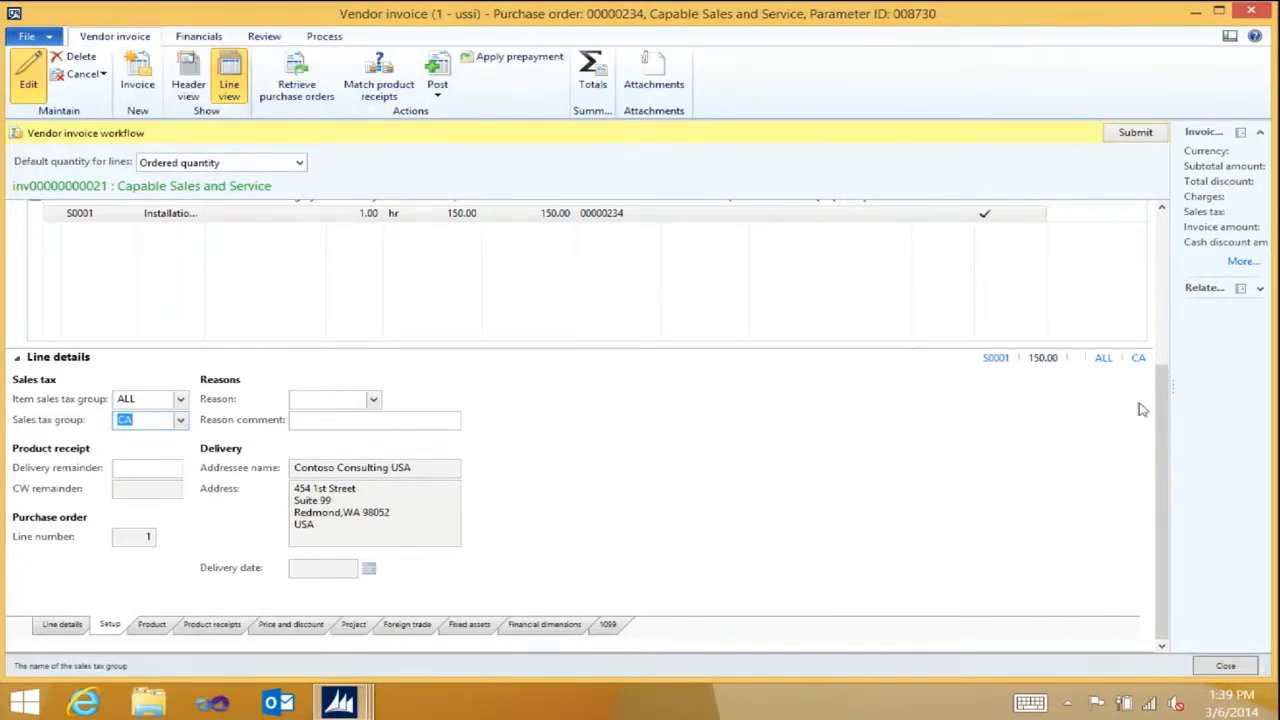
scroll(1163, 396, "up", 3)
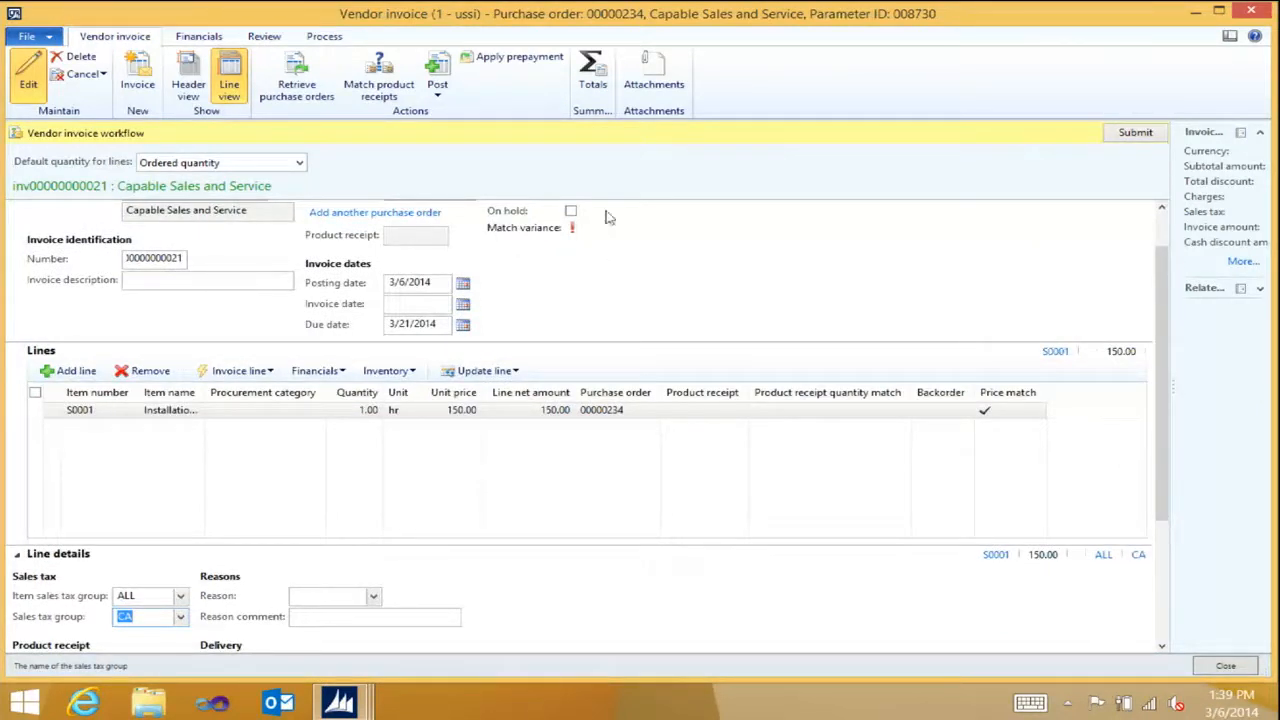
left_click(214, 46)
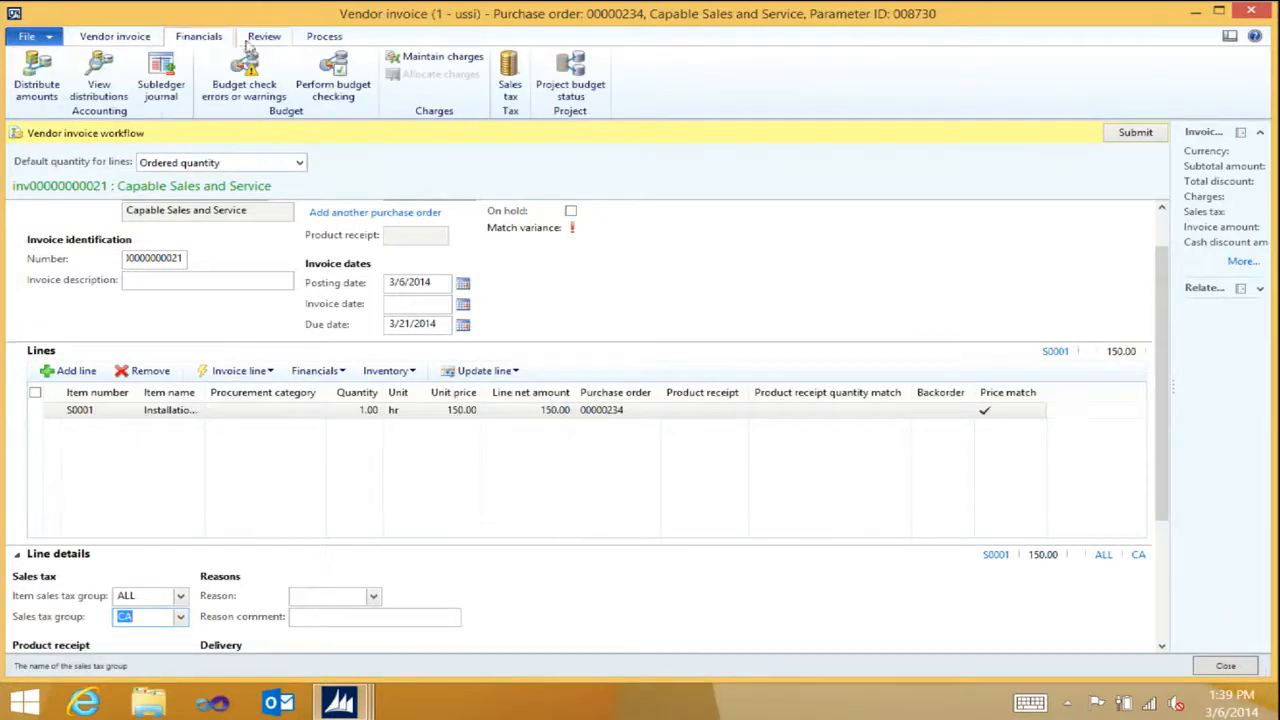
left_click(248, 46)
left_click(50, 82)
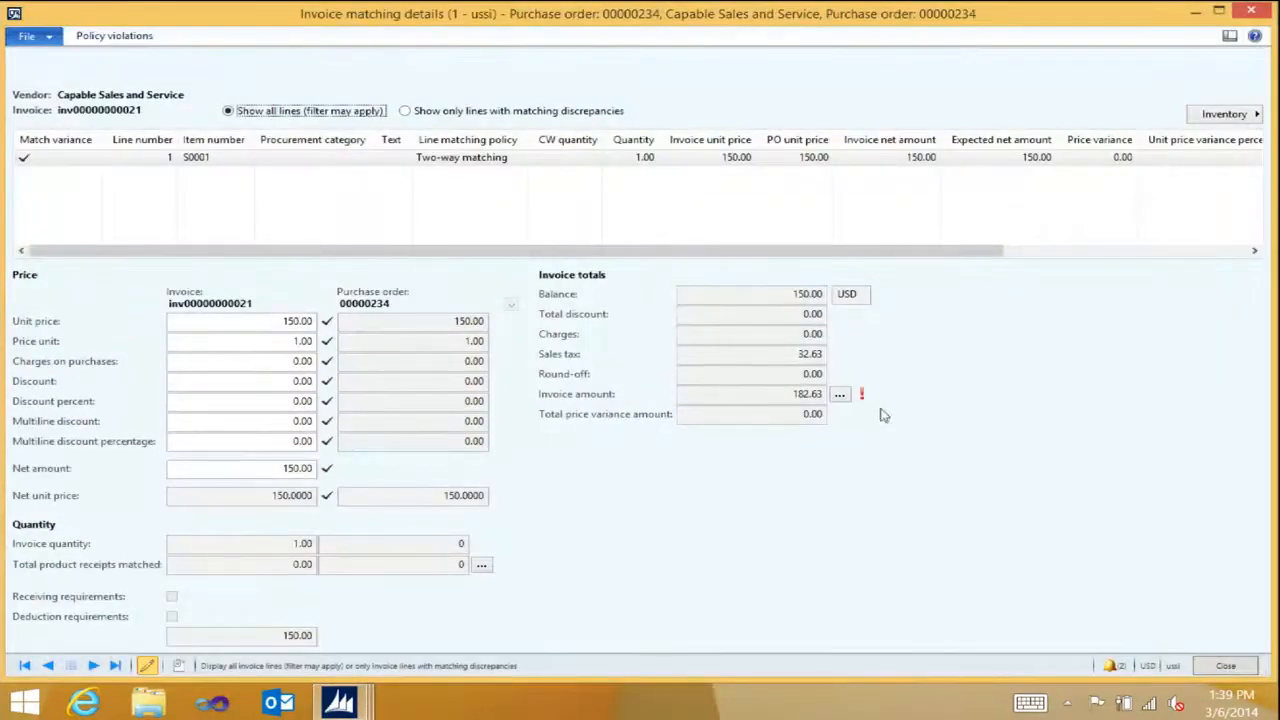
- Examine the invoice totals matching details for the invoice amount, including sales tax variance against the tolerance, and close the matching details
left_click(840, 393)
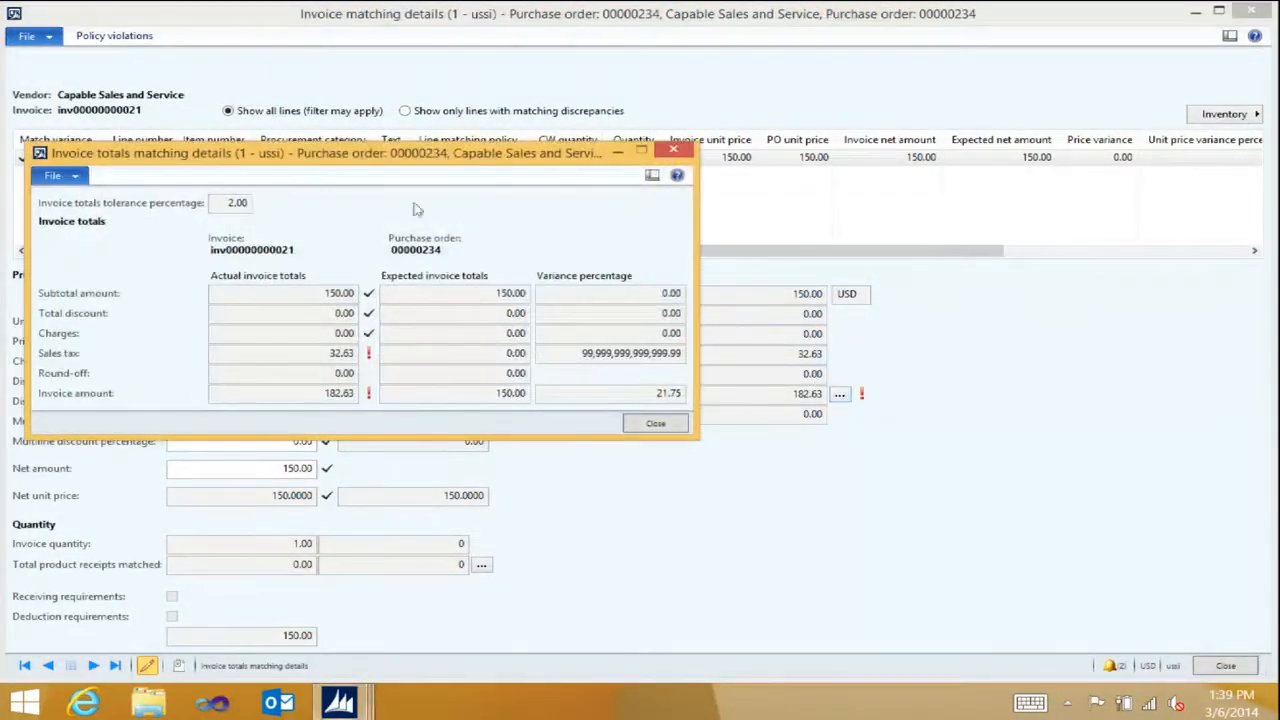
left_click_drag(342, 157, 341, 43)
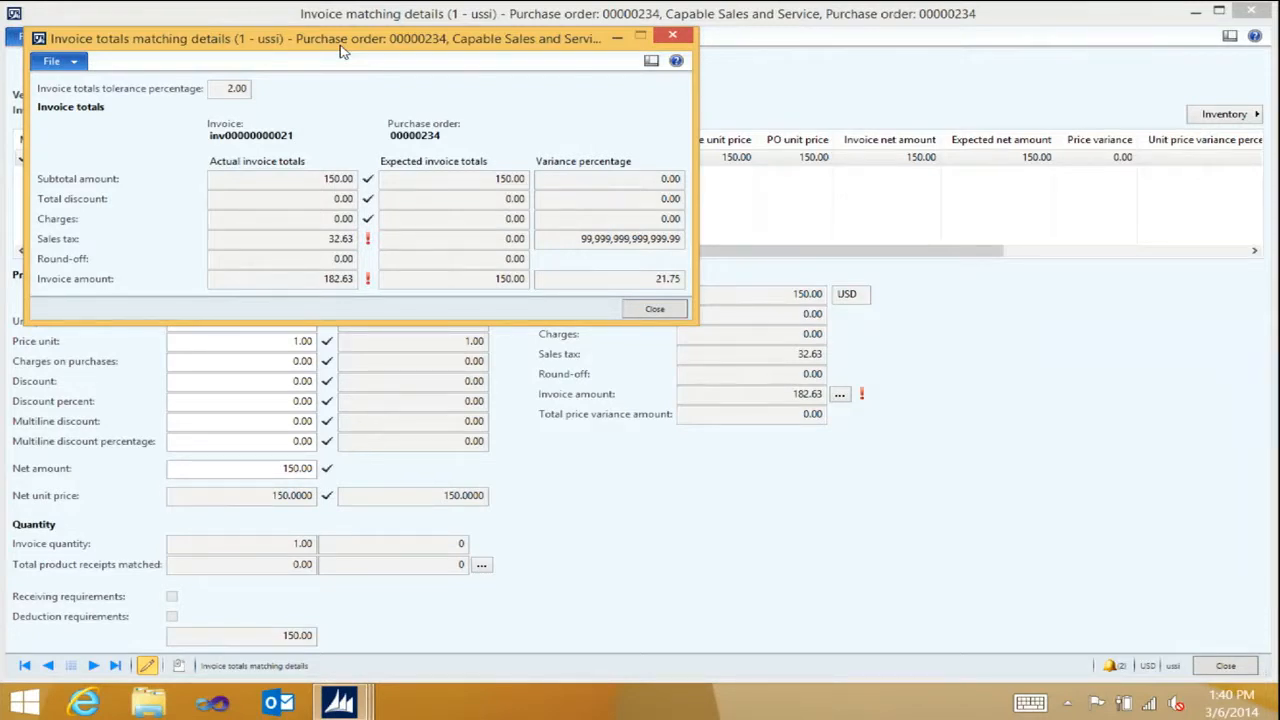
left_click(673, 37)
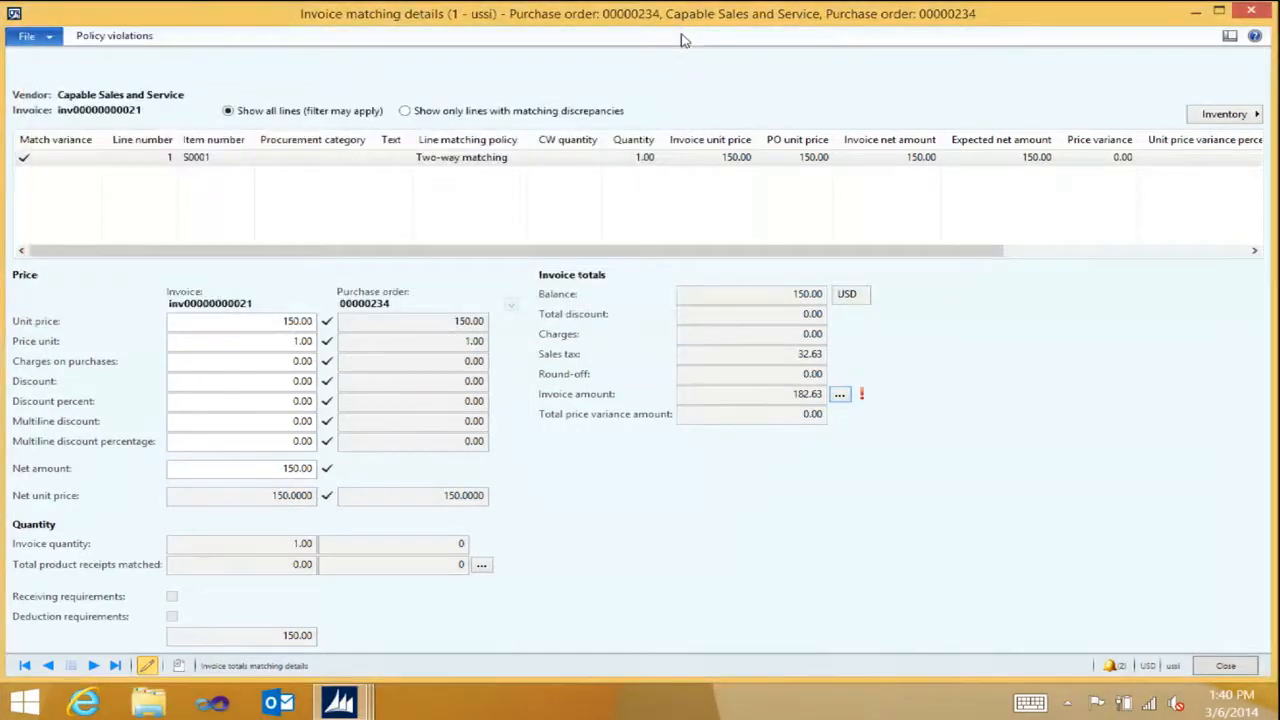
left_click(1265, 10)
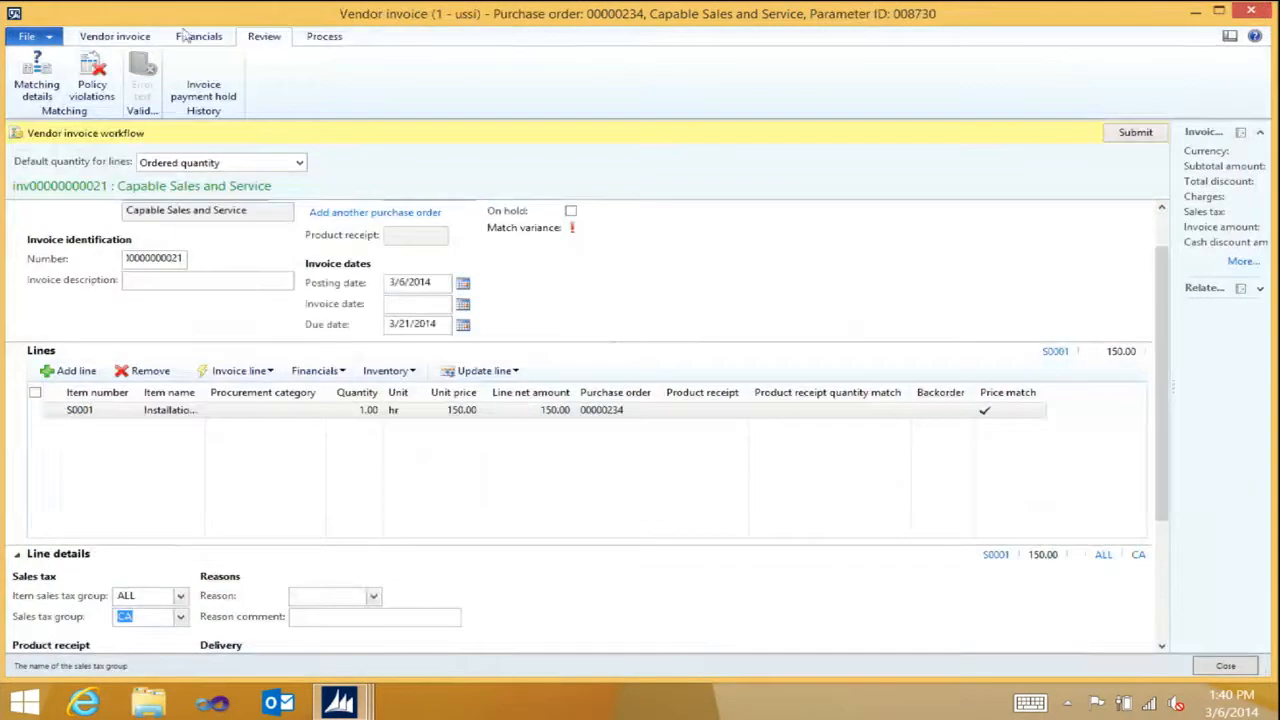
- Delete the vendor invoice and close the vendor invoice form
left_click(115, 37)
left_click(82, 58)
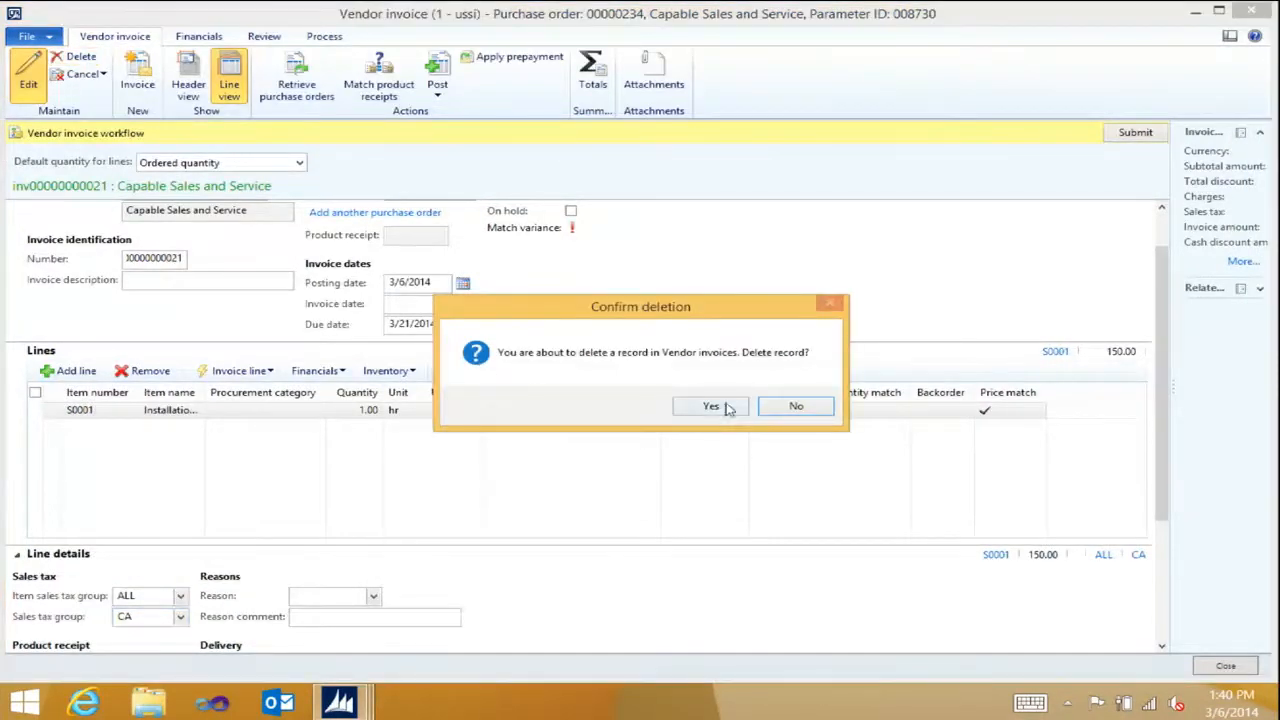
left_click(711, 406)
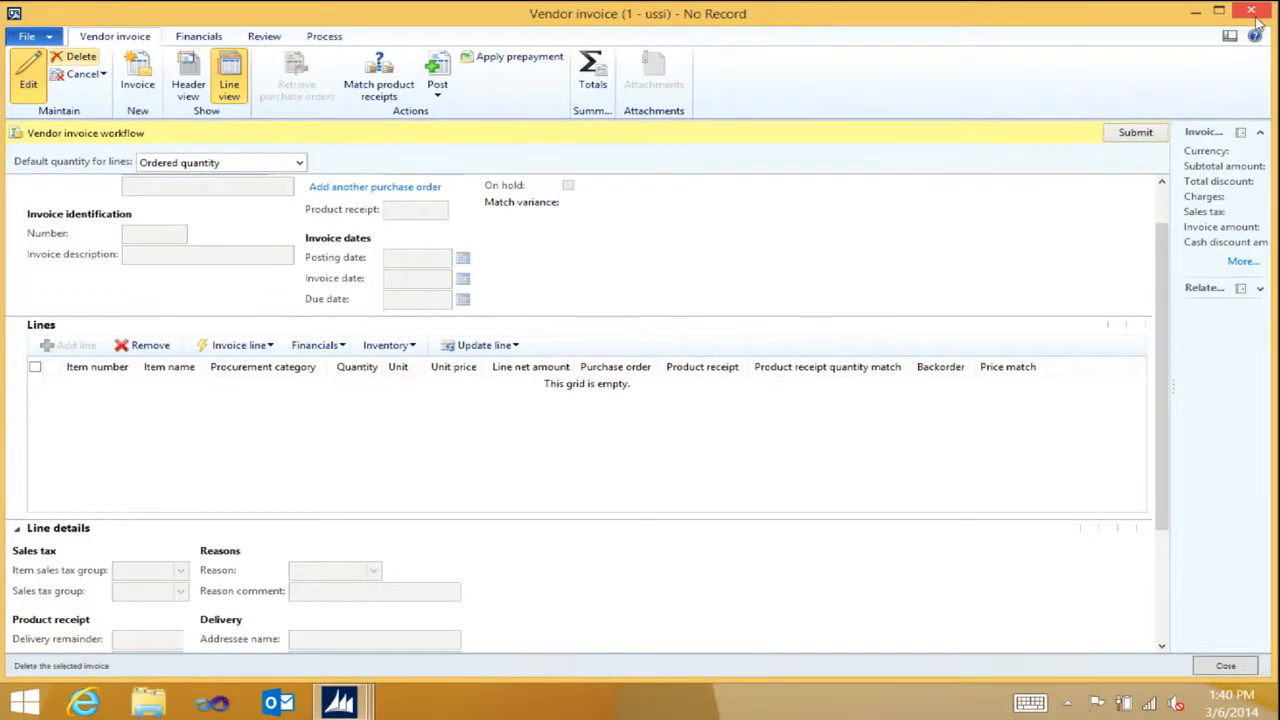
left_click(1258, 22)
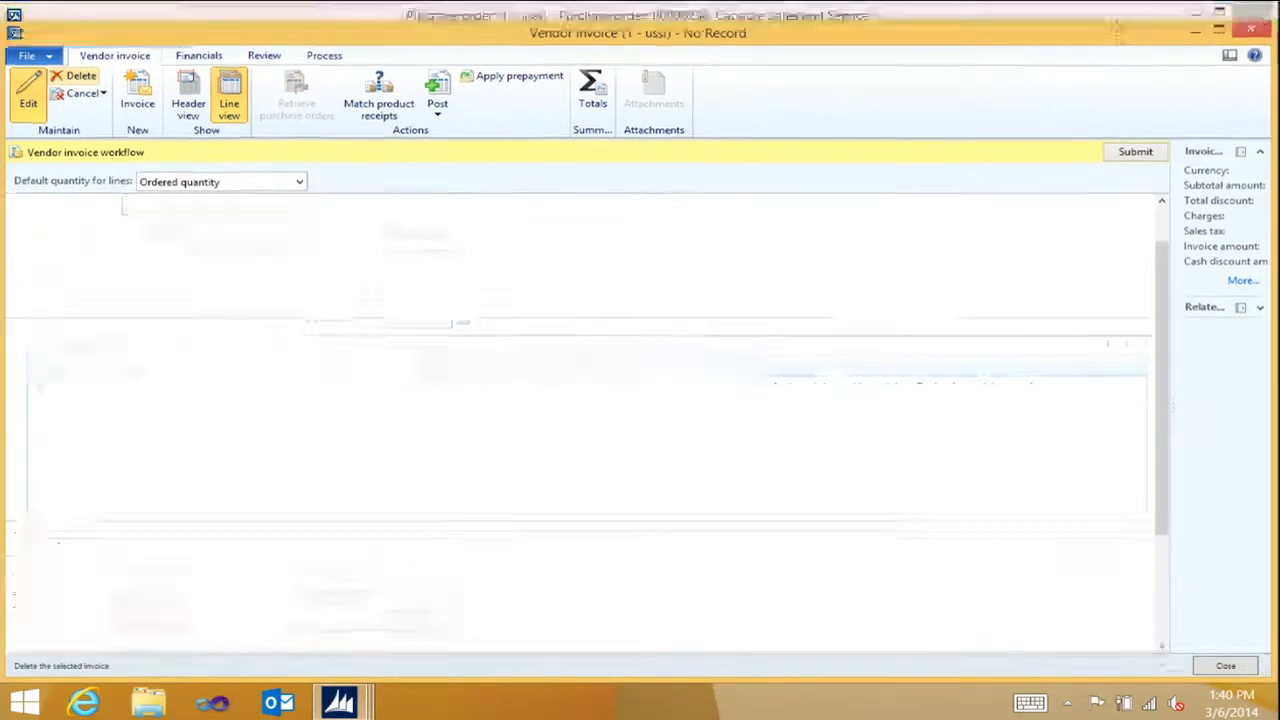
left_click(1247, 39)
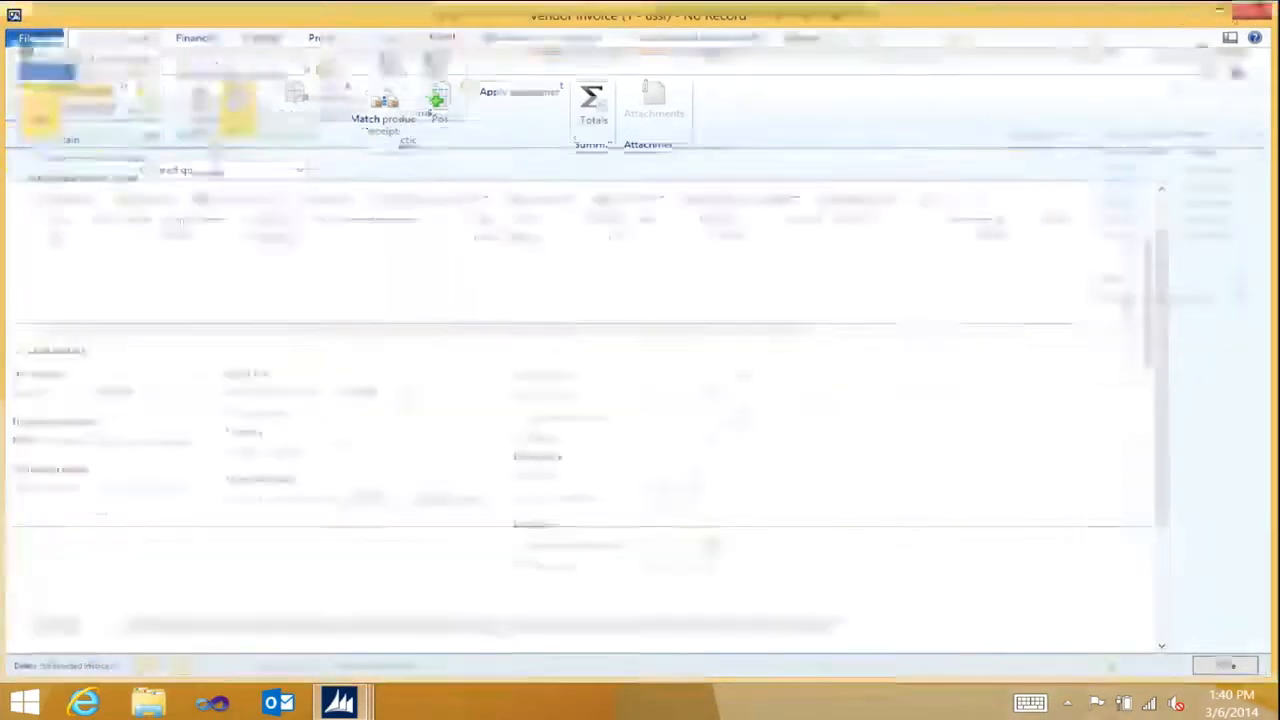
- Open the Vendor invoice workflow for editing from the Accounts payable workflows list
mouse_move(377, 698)
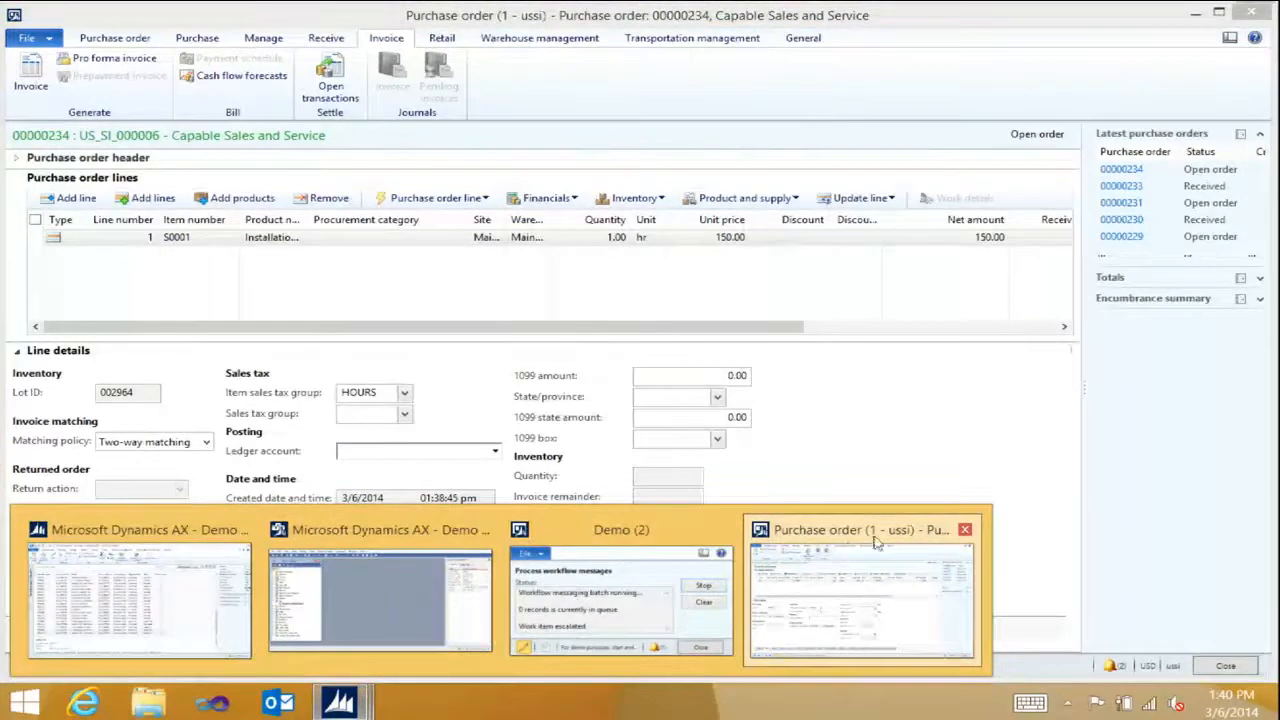
left_click(220, 565)
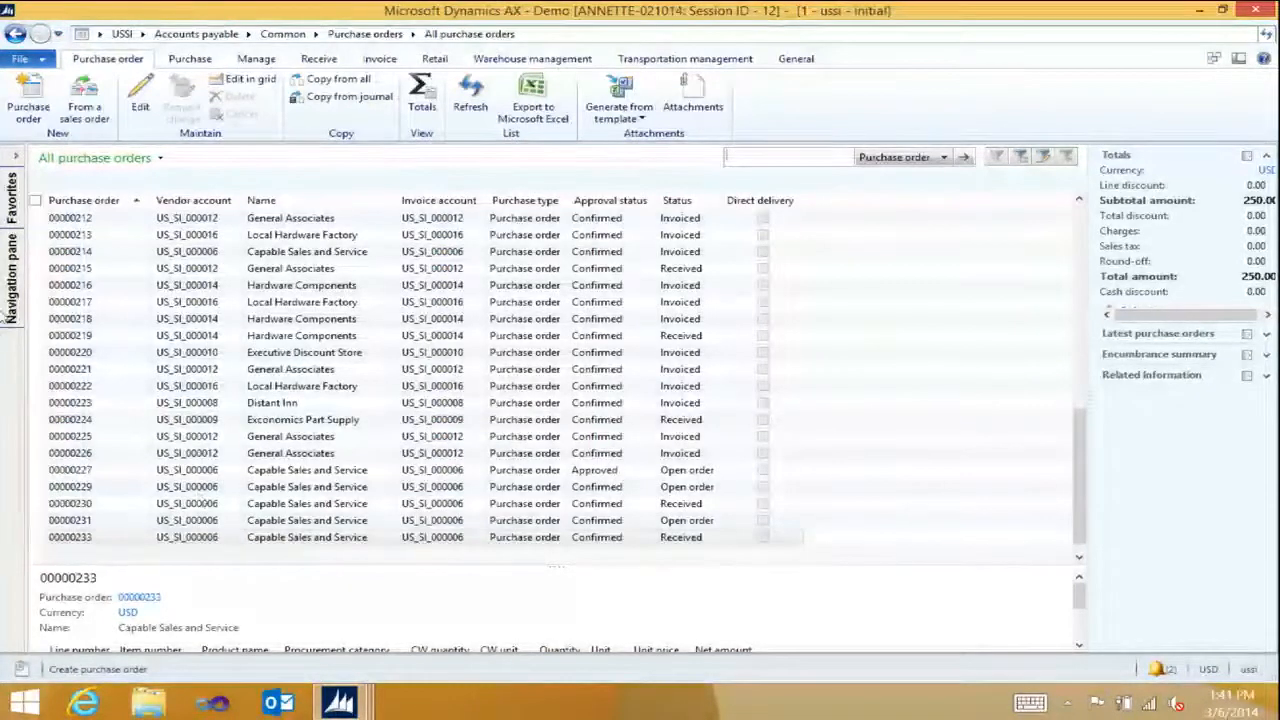
left_click(197, 34)
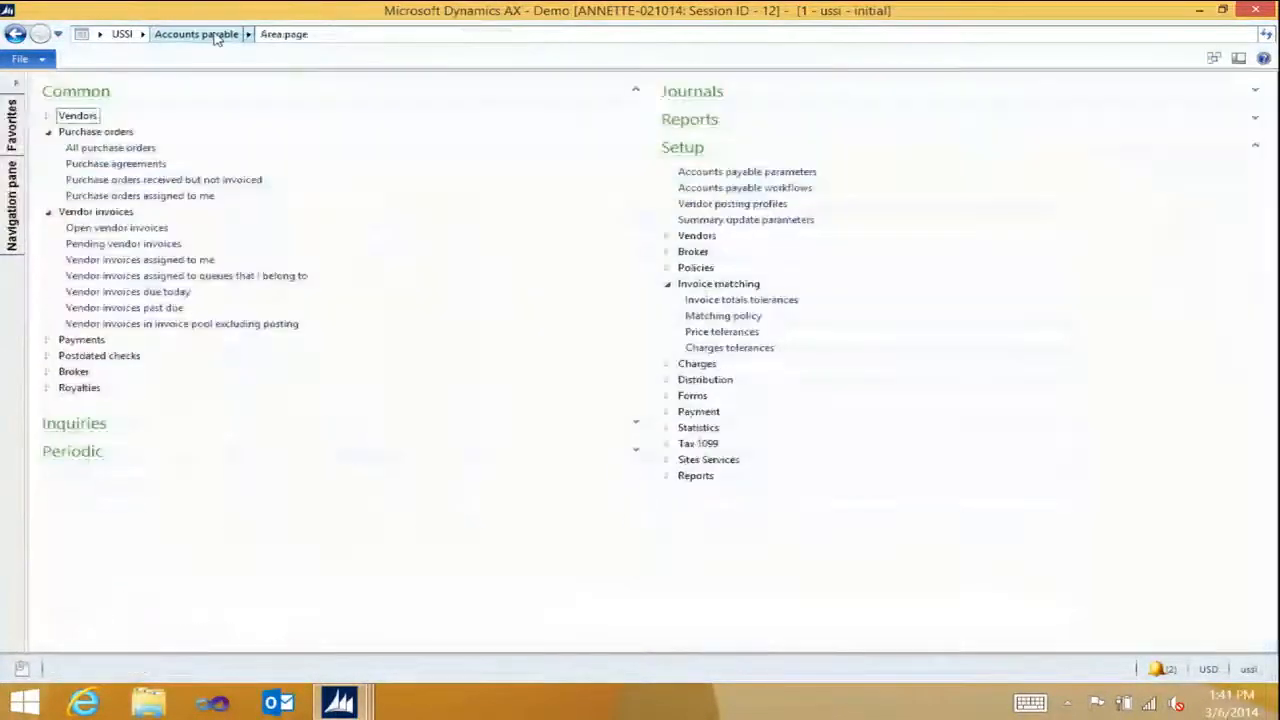
left_click(799, 189)
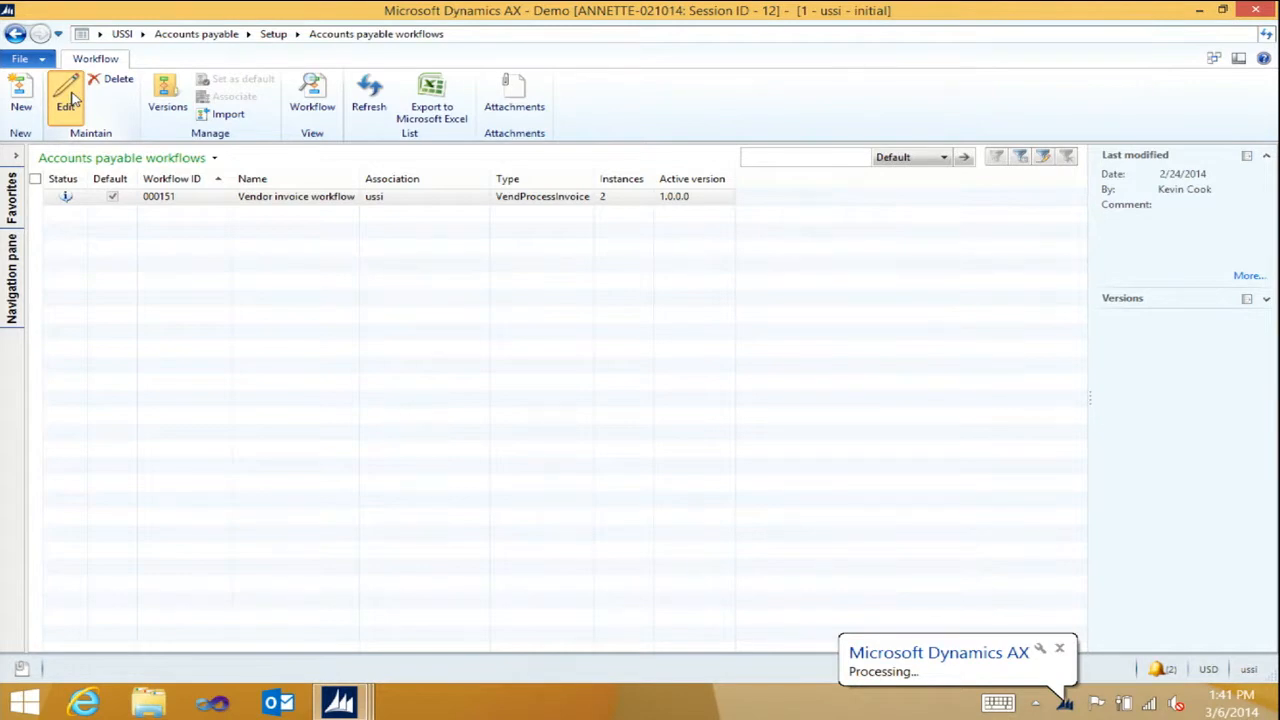
left_click(70, 97)
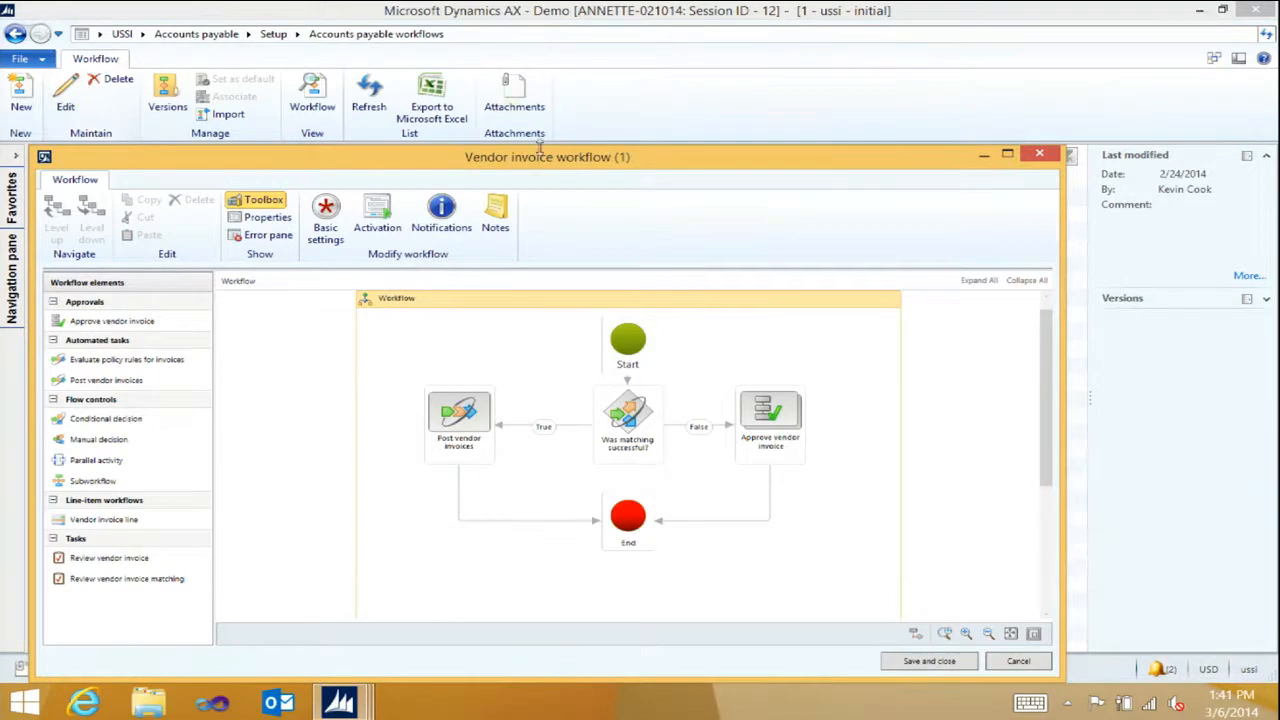
left_click_drag(570, 164, 516, 8)
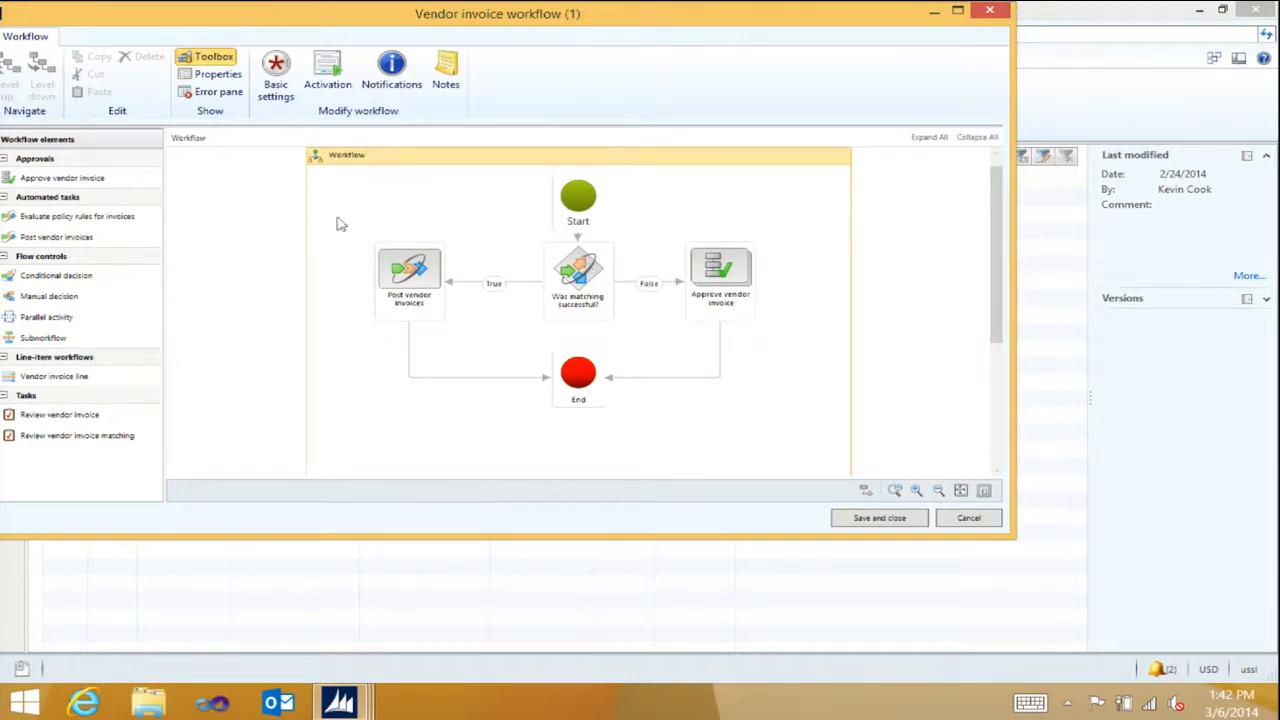
- Examine the properties of the "Was matching successful?" conditional decision in the workflow
right_click(579, 280)
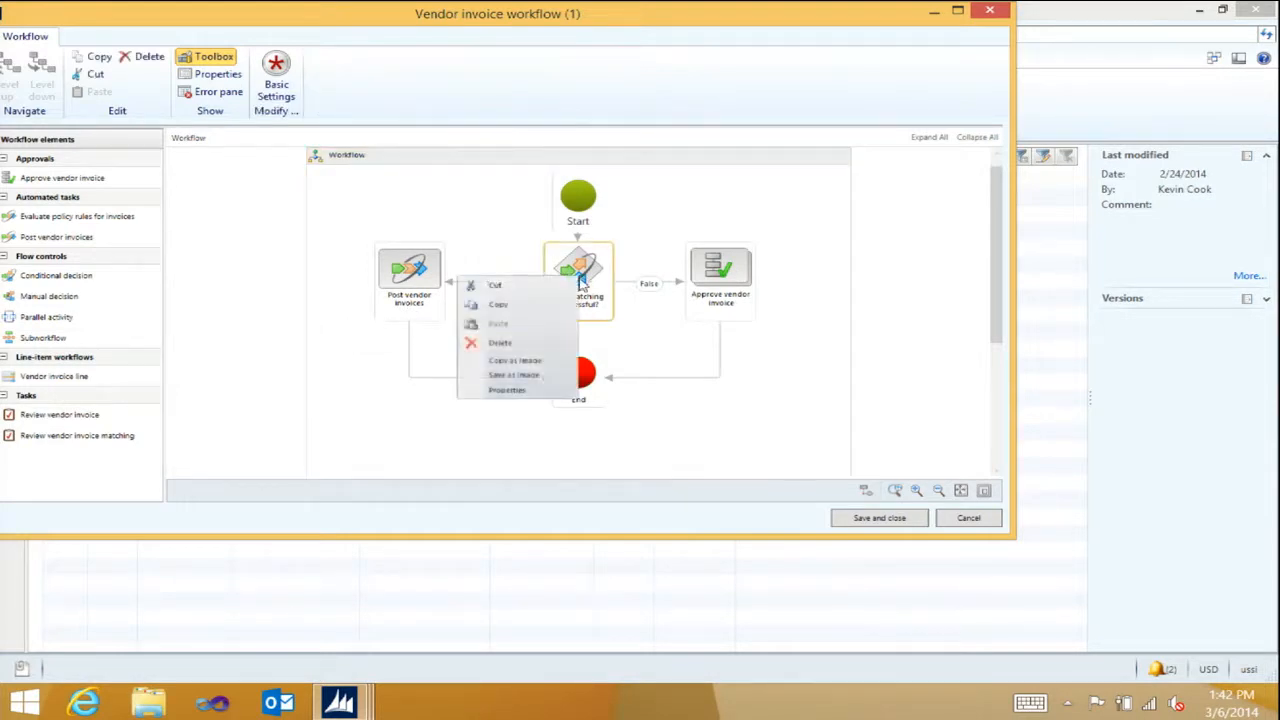
left_click(533, 391)
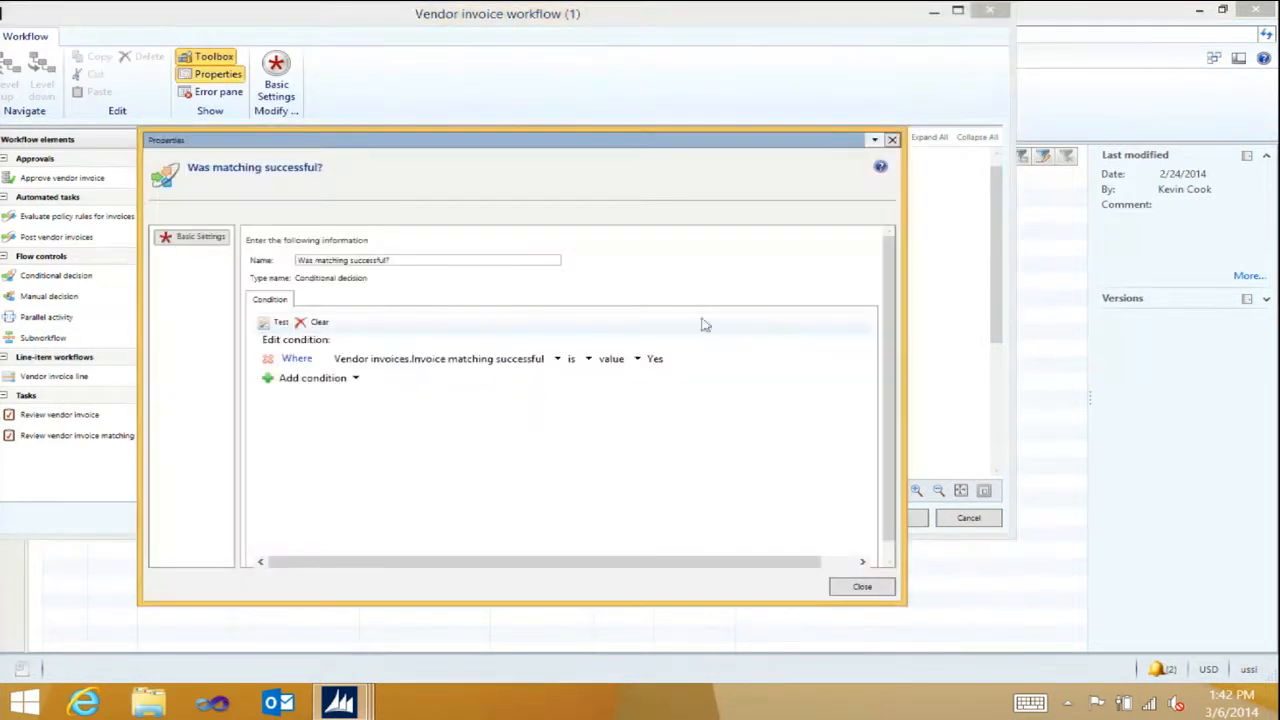
left_click_drag(733, 153, 706, 34)
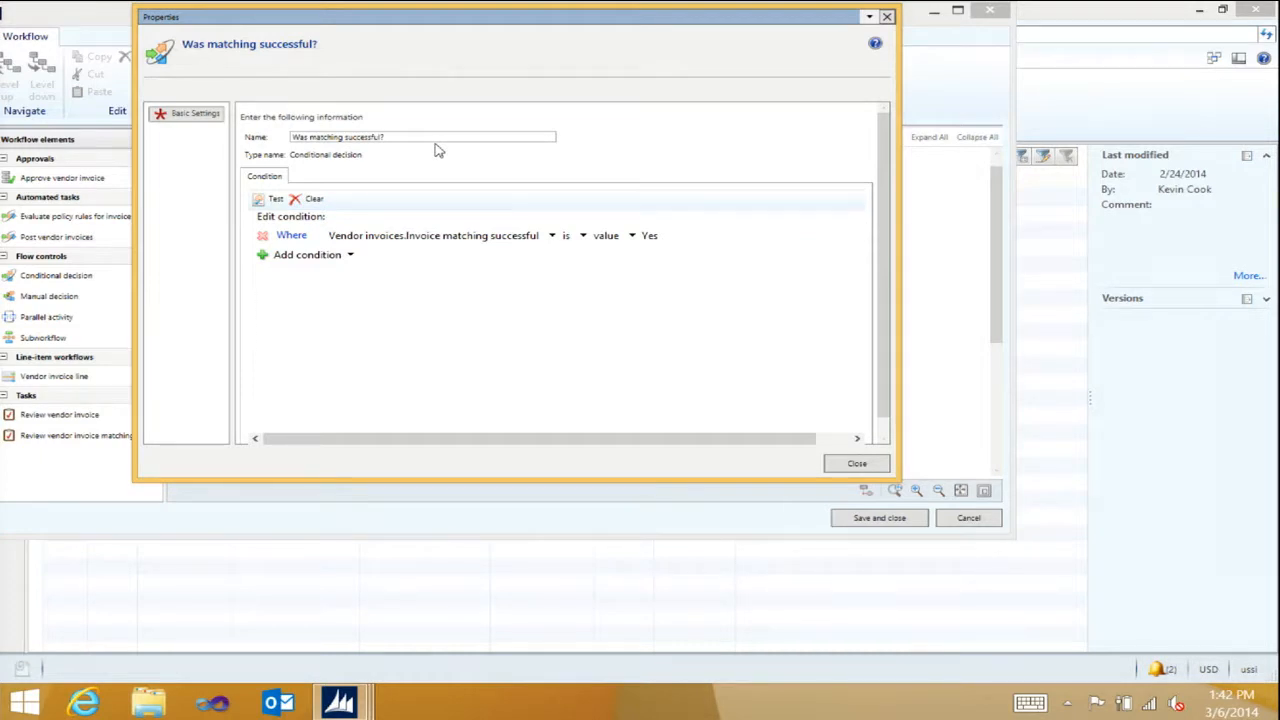
- Add an And condition on Approve posting with matching discrepancies to the decision, browse the available vendor invoice fields, and close its properties
left_click(336, 257)
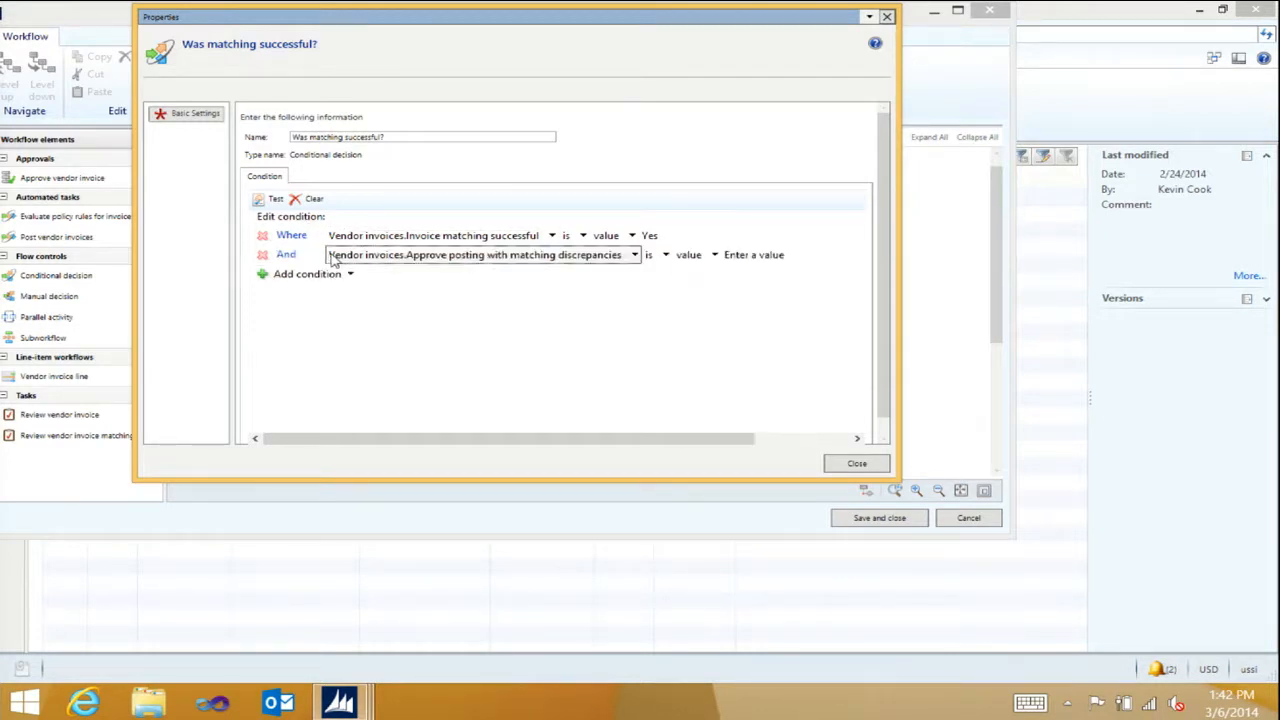
left_click(633, 257)
mouse_move(451, 285)
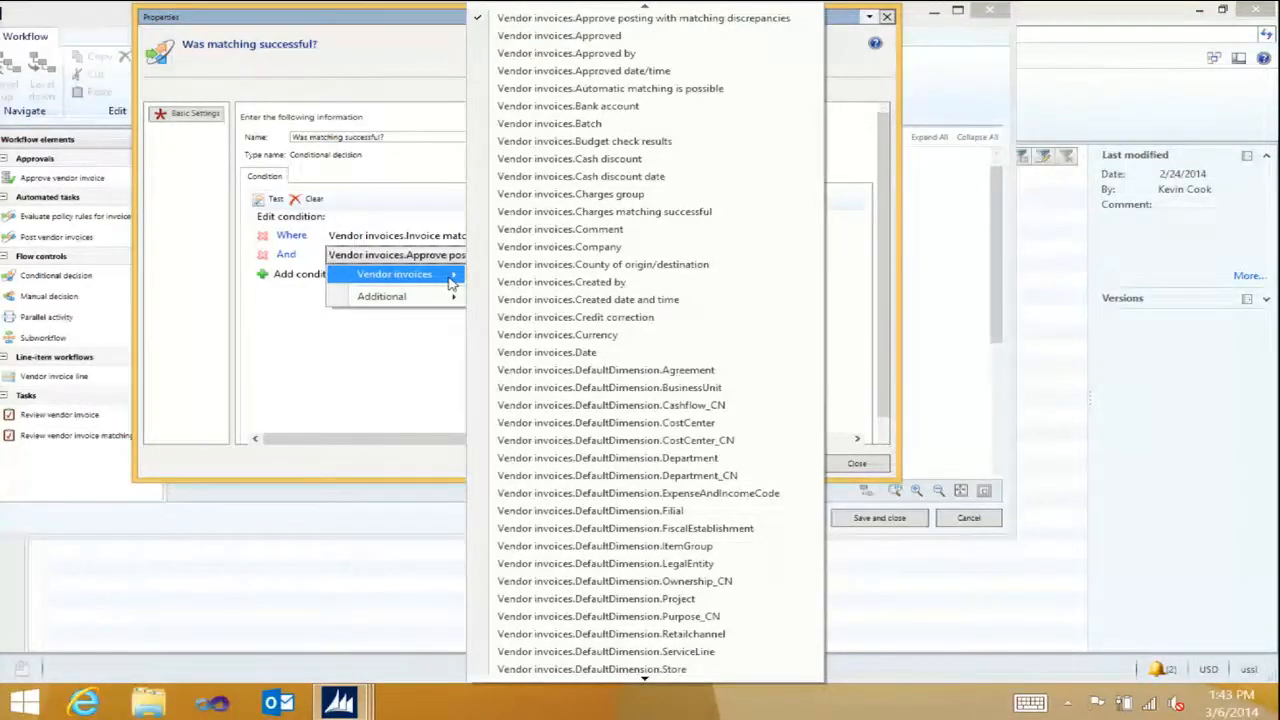
left_click(412, 62)
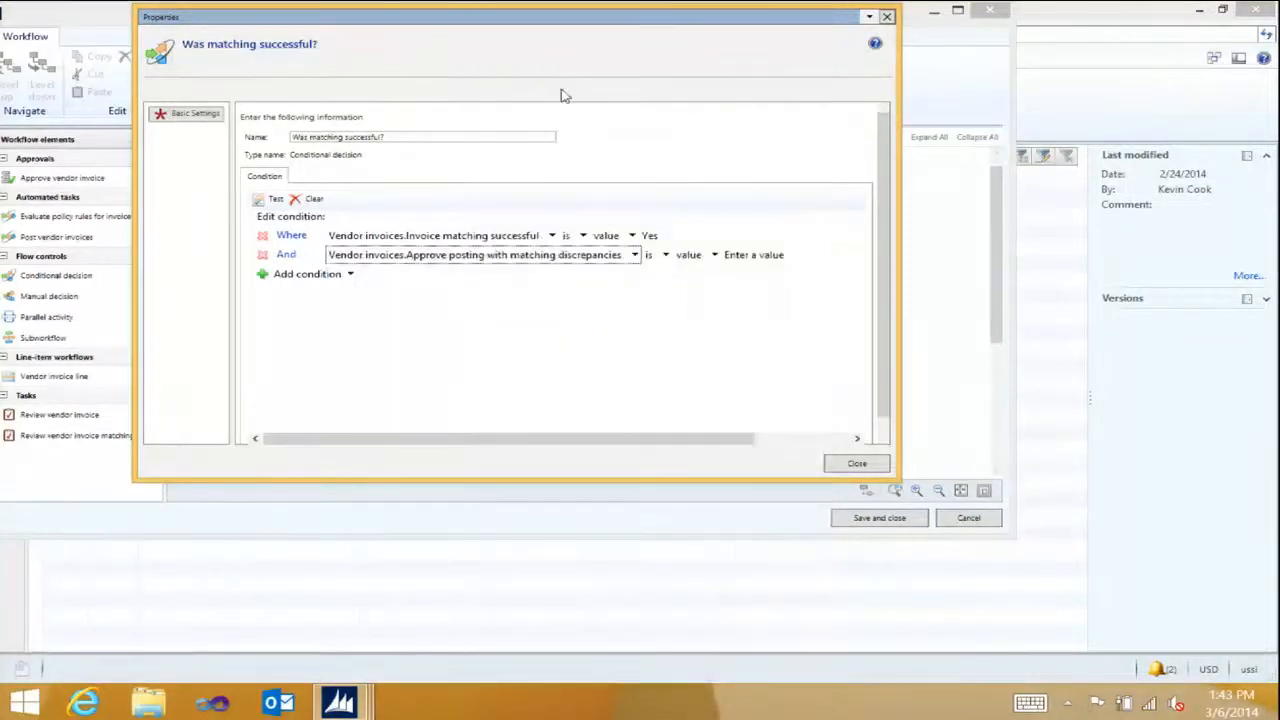
left_click(858, 464)
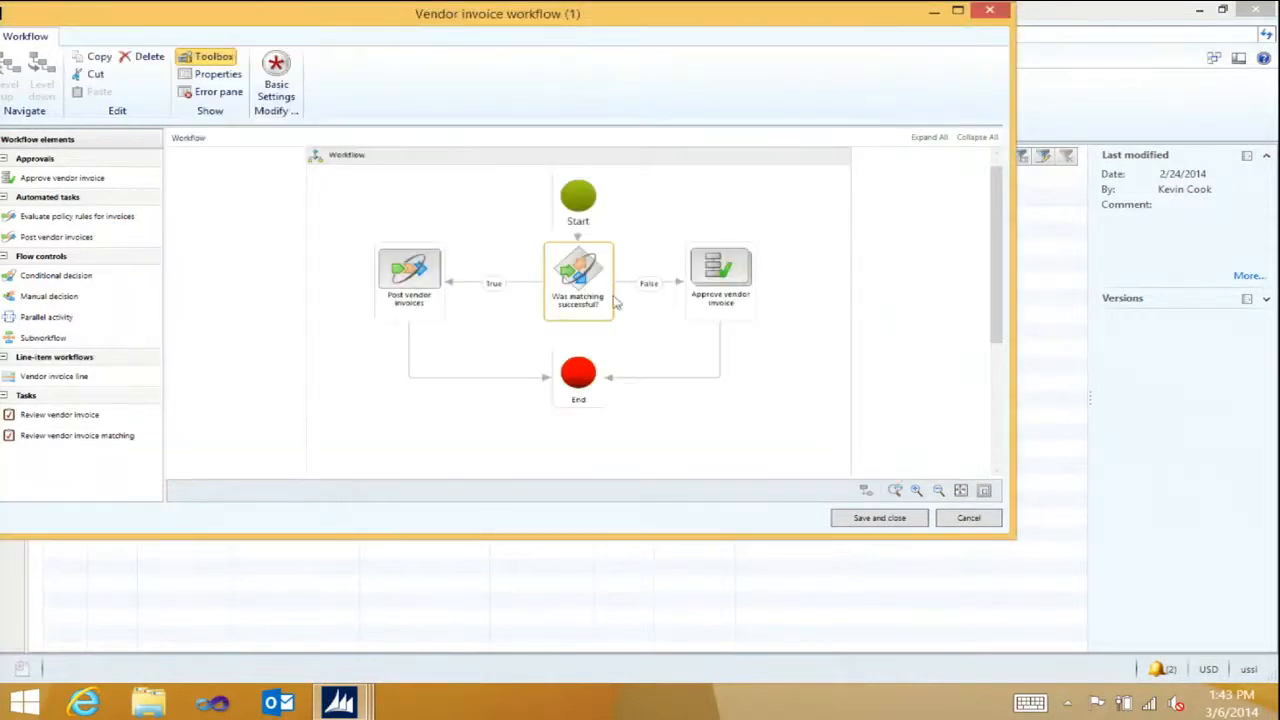
- Review the conditions of the "Was matching successful?" decision, and close the workflow editor, discarding the unsaved changes
right_click(576, 289)
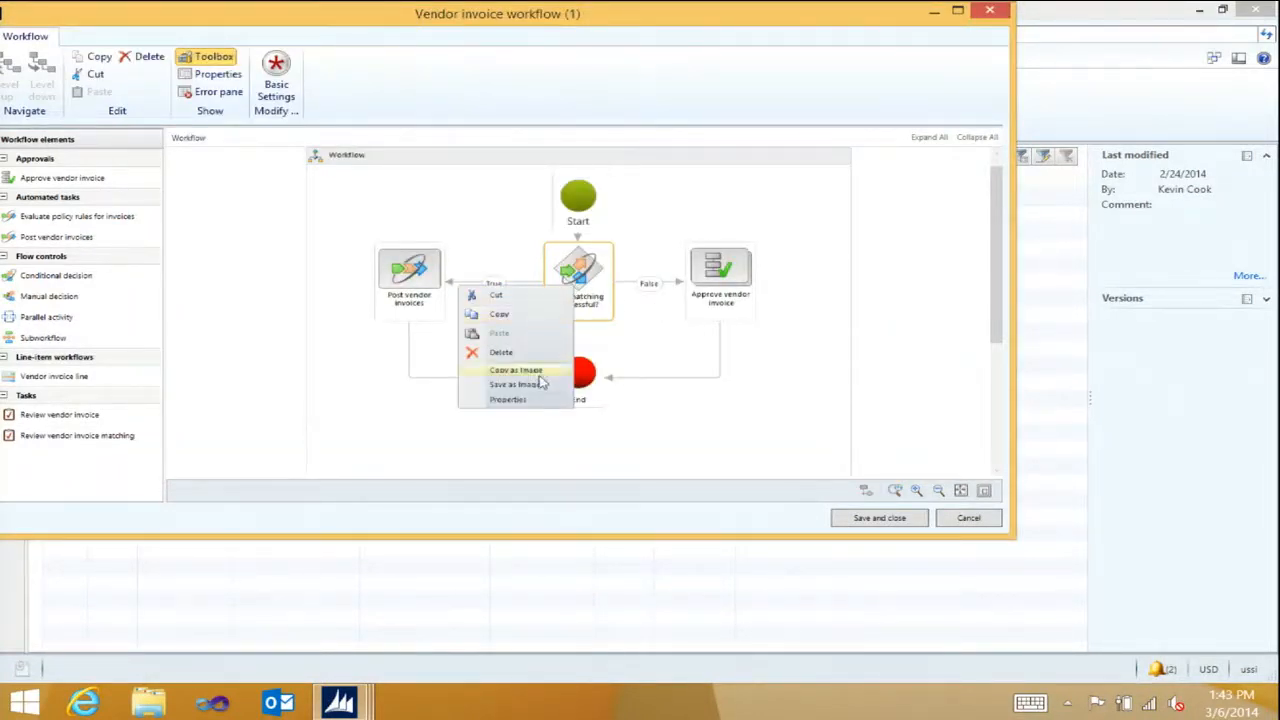
left_click(508, 400)
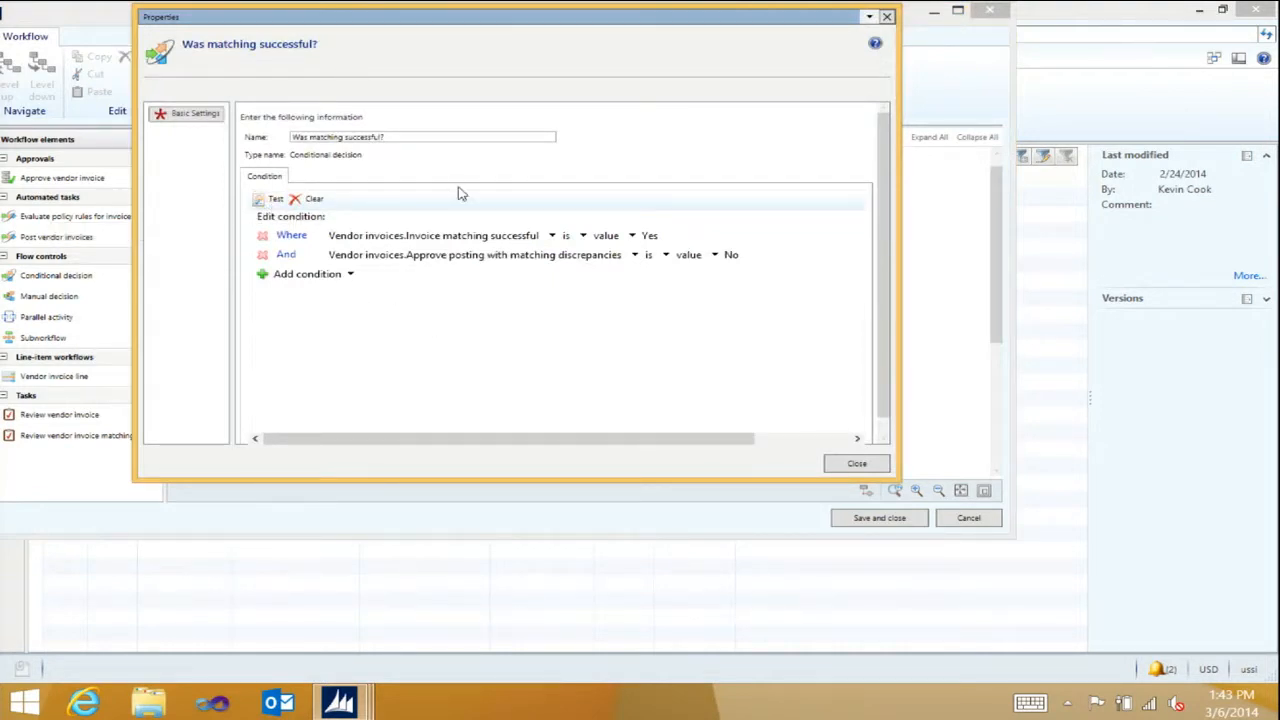
left_click(852, 466)
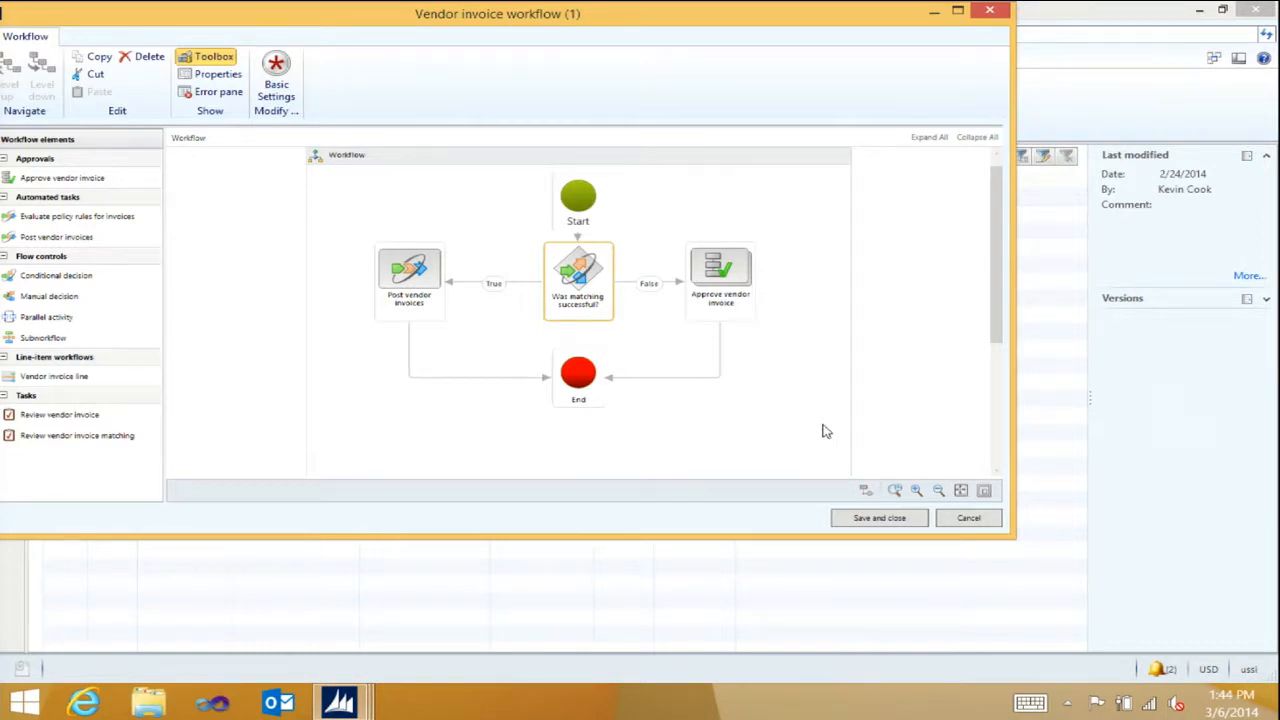
left_click(968, 518)
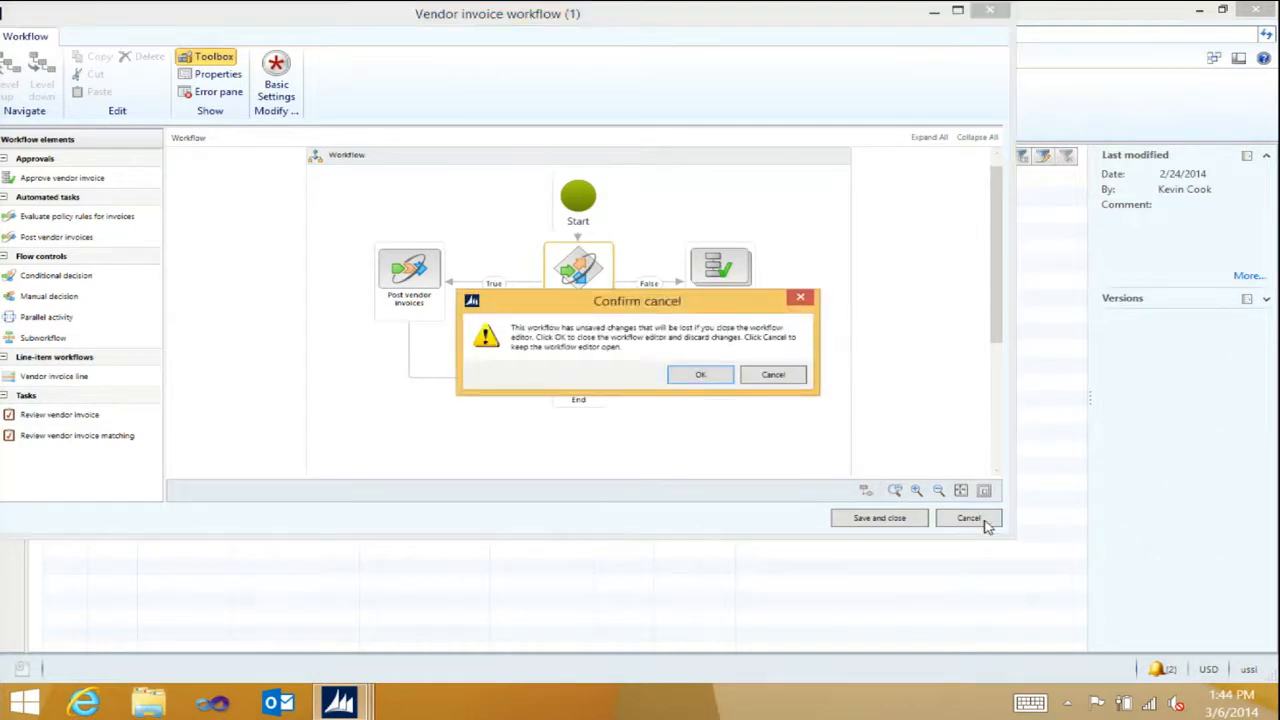
left_click(716, 378)
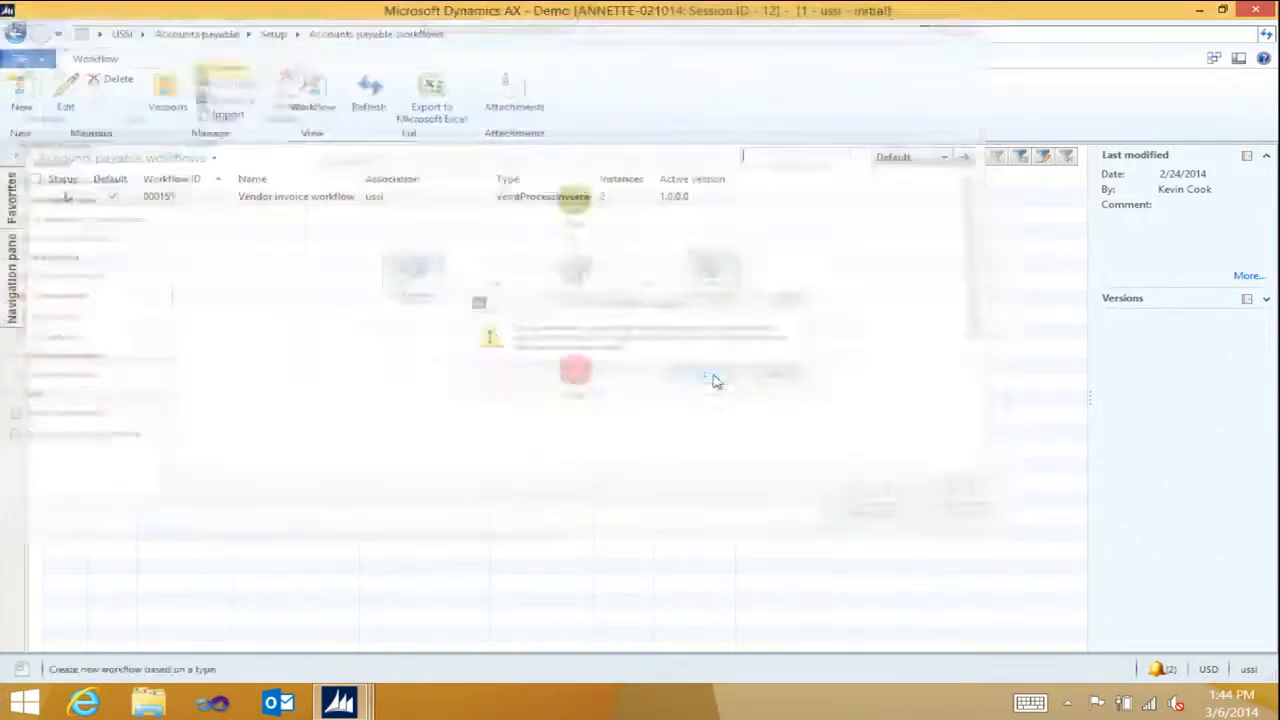
- Approve the Capable Sales and Service invoice for advertising and sweatshirts from the vendor invoices assigned to me, leaving the comment blank
left_click(198, 35)
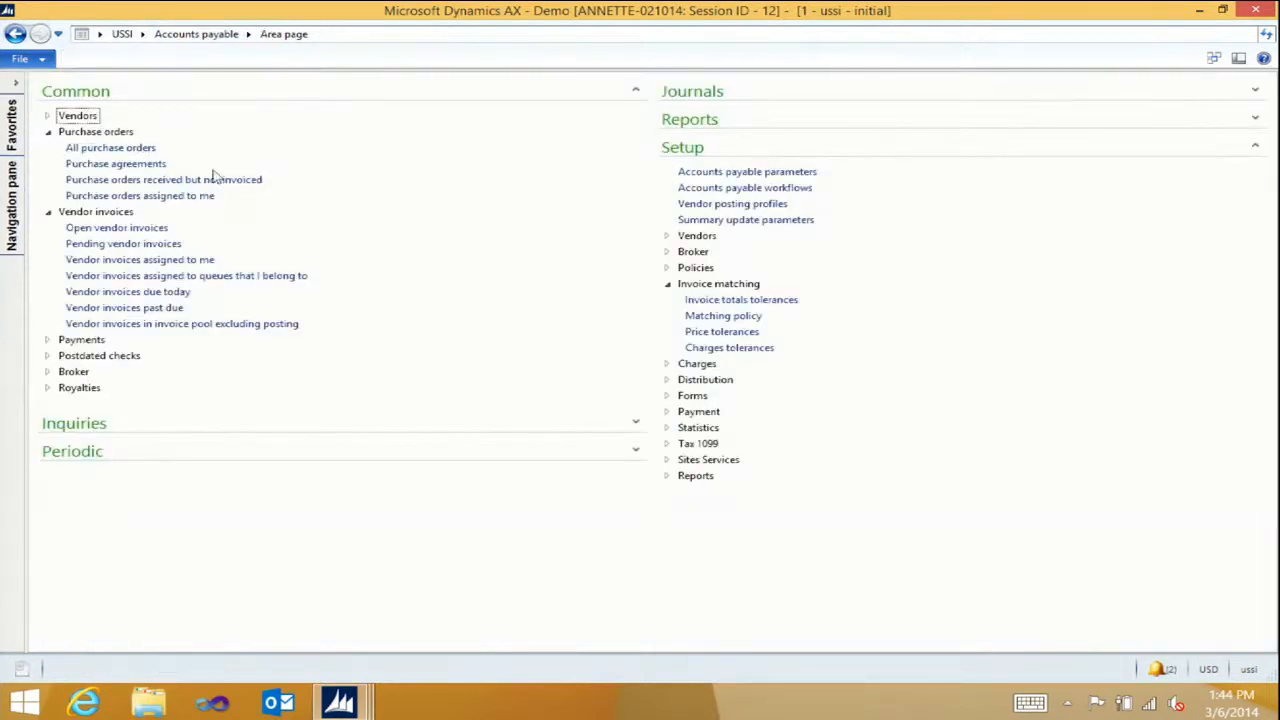
left_click(196, 261)
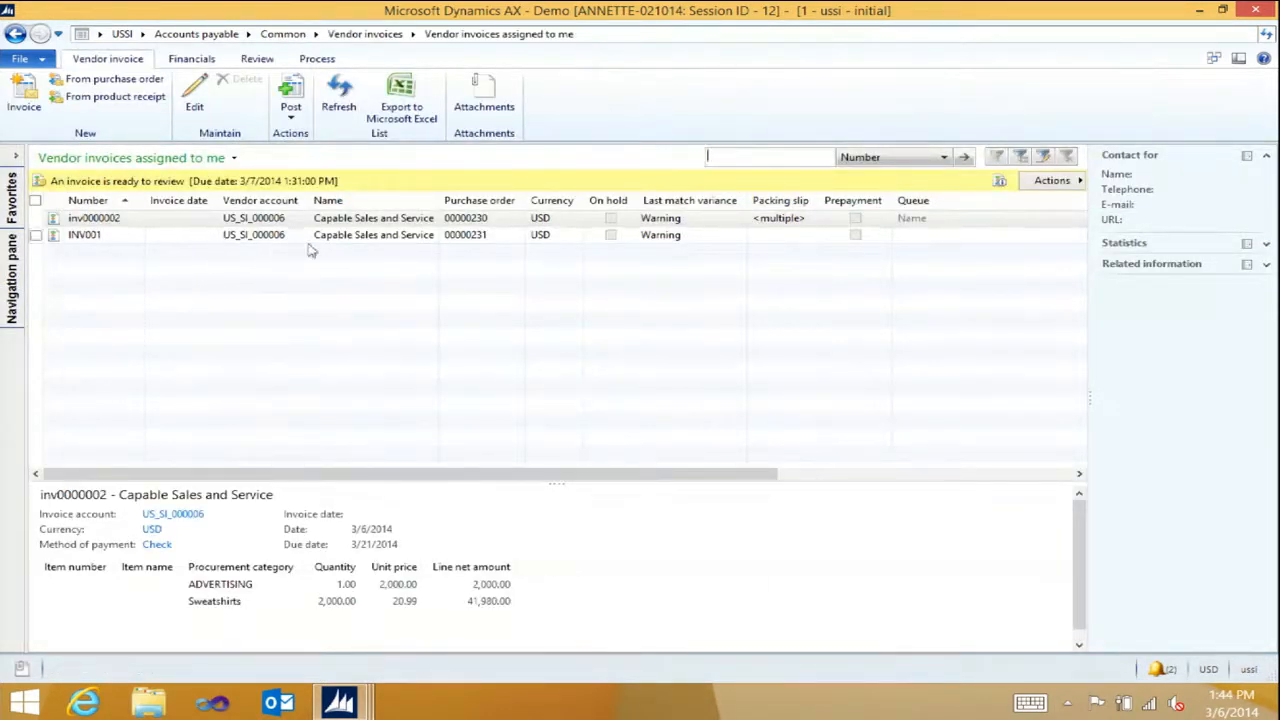
left_click(136, 235)
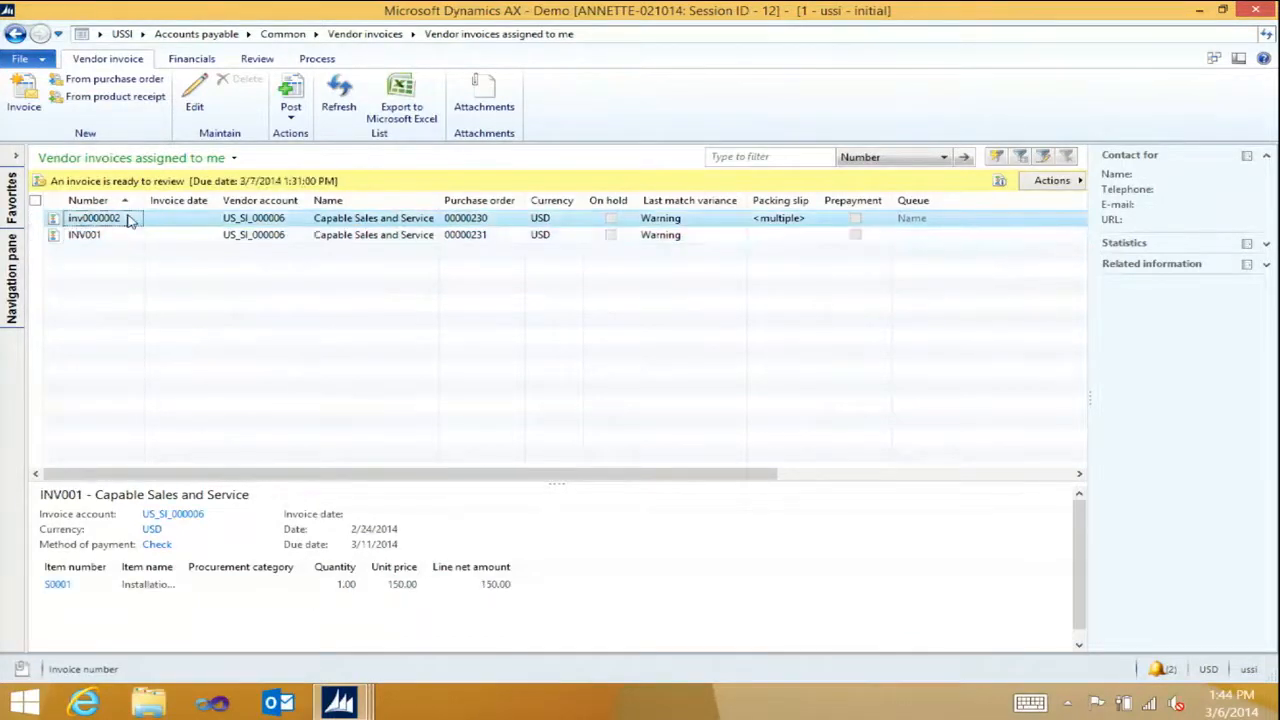
left_click(130, 218)
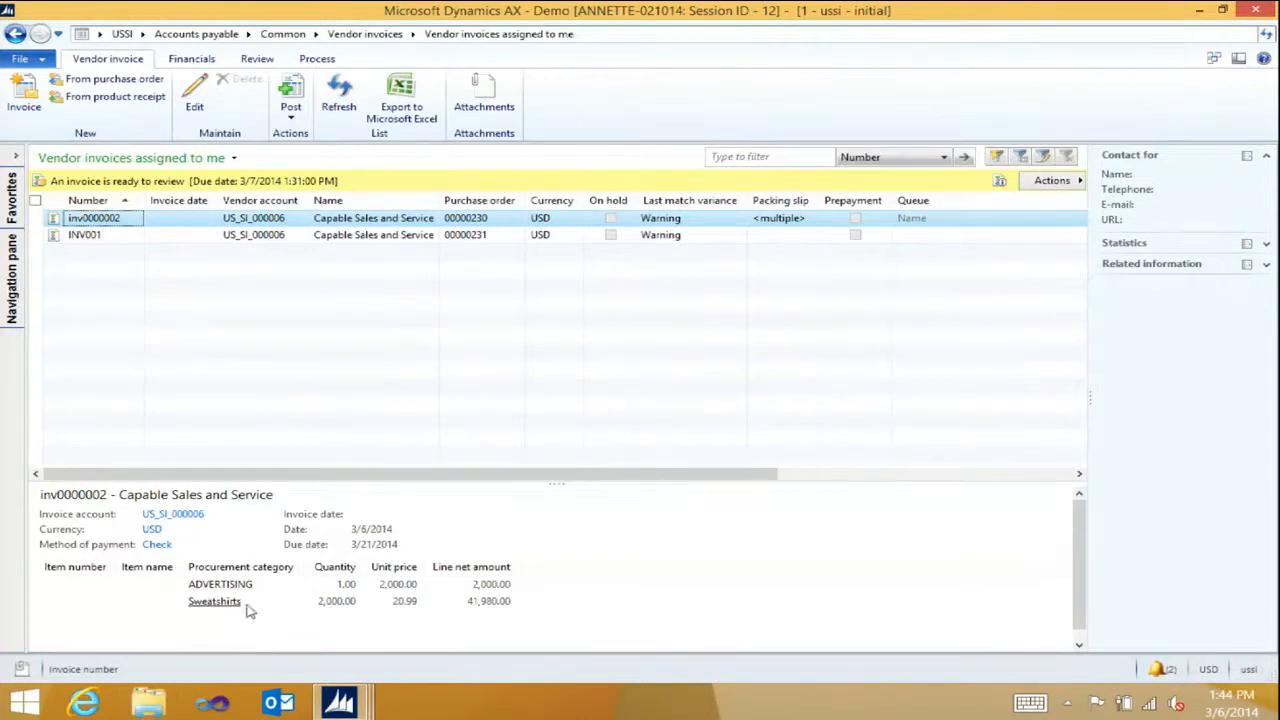
mouse_move(238, 603)
left_click(1040, 182)
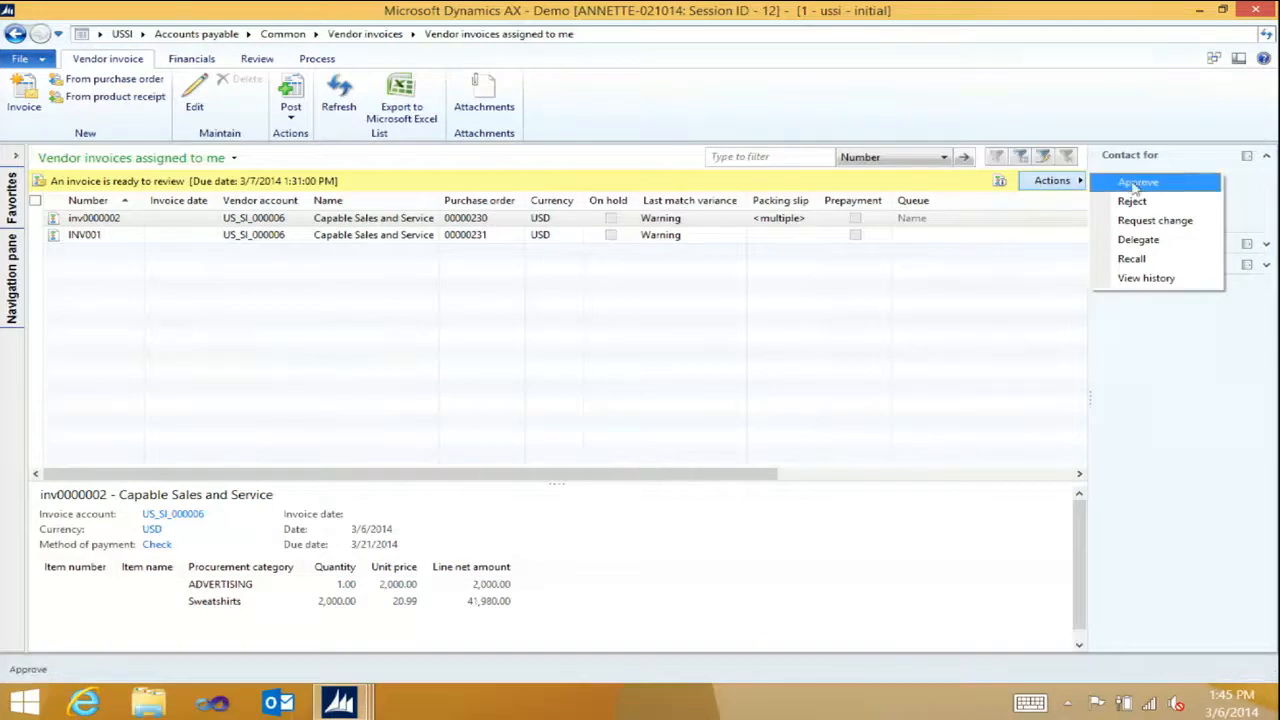
left_click(1137, 185)
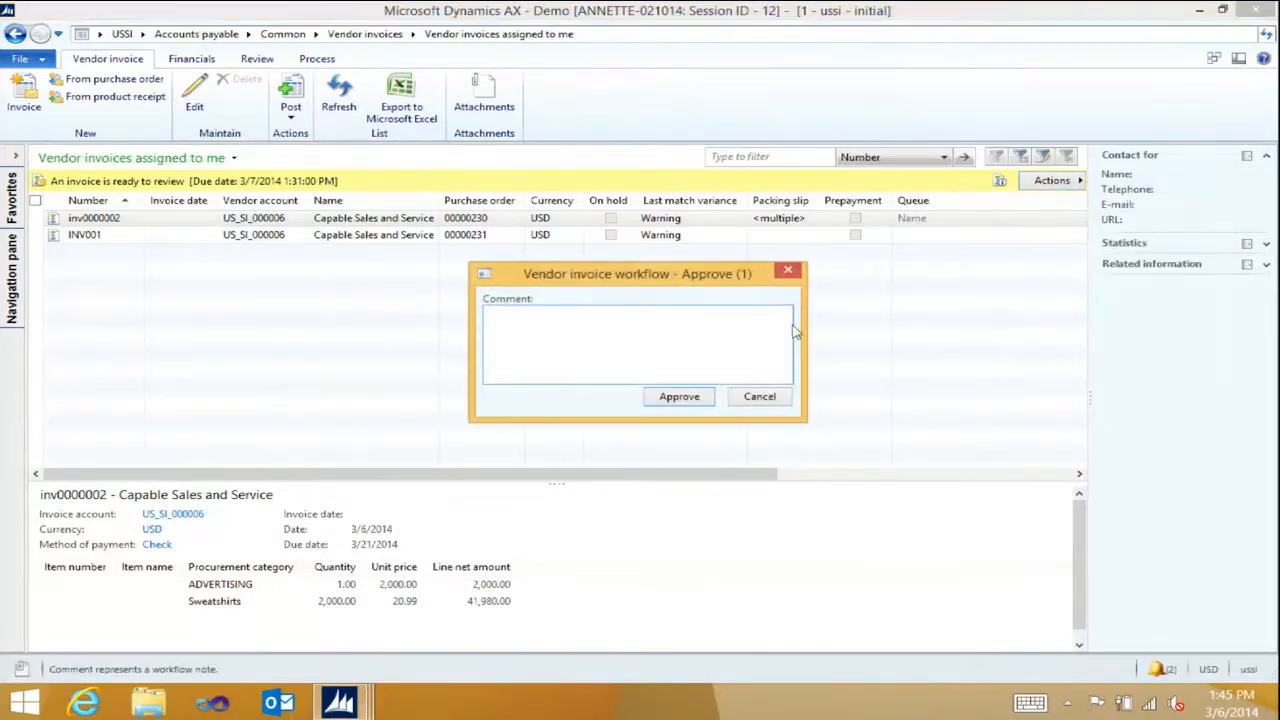
left_click(690, 399)
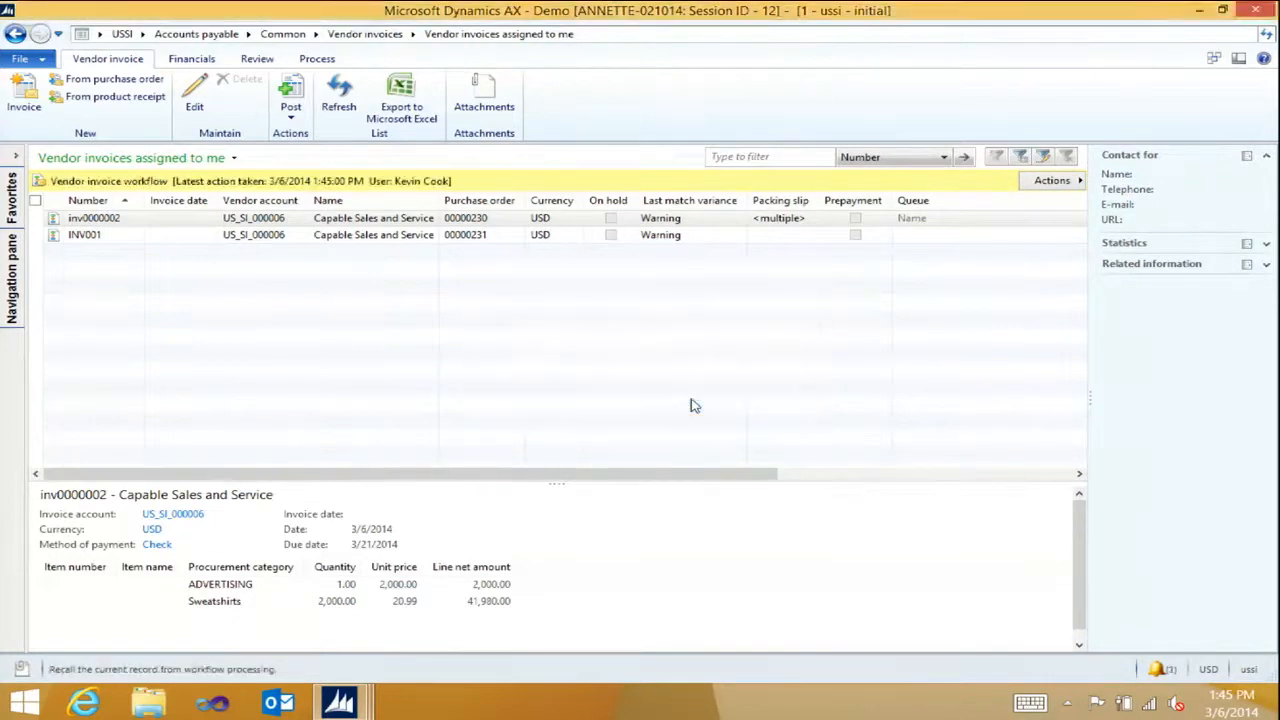
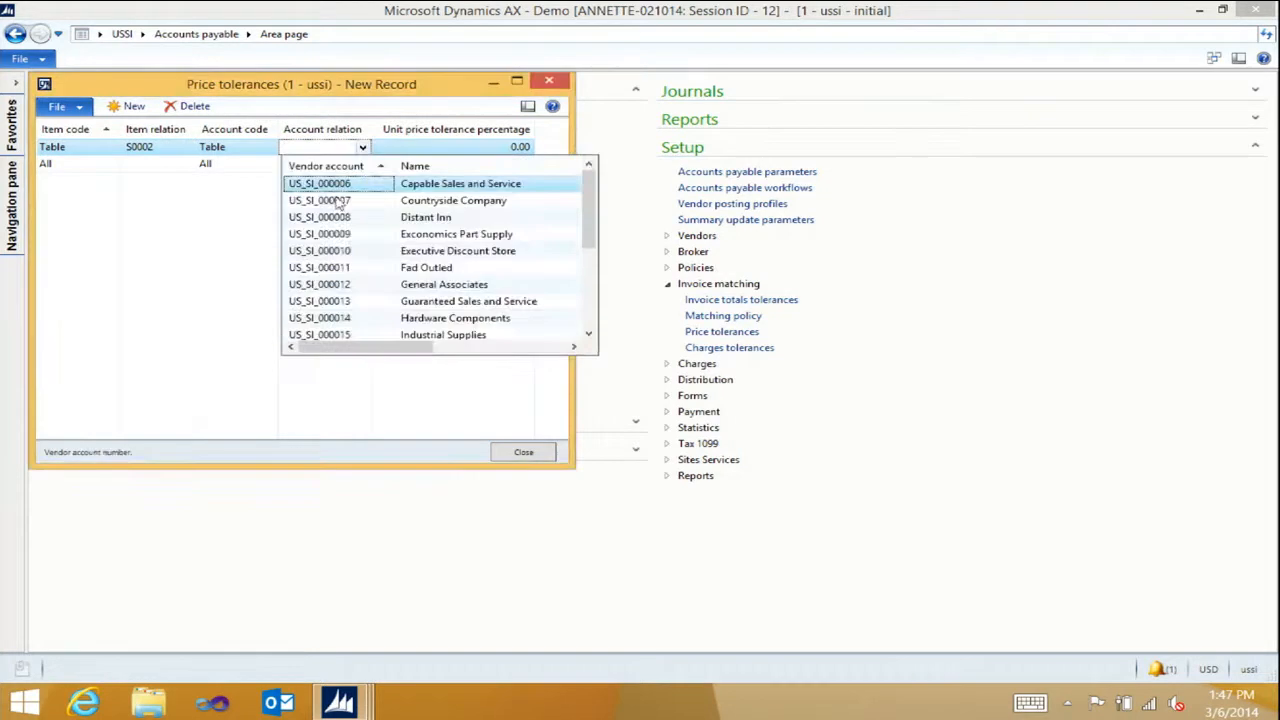
- Complete the price tolerance record for item S0002 with vendor Distant Inn and a 10 percent unit price tolerance
left_click(337, 233)
left_click(512, 148)
double_click(516, 148)
type("10")
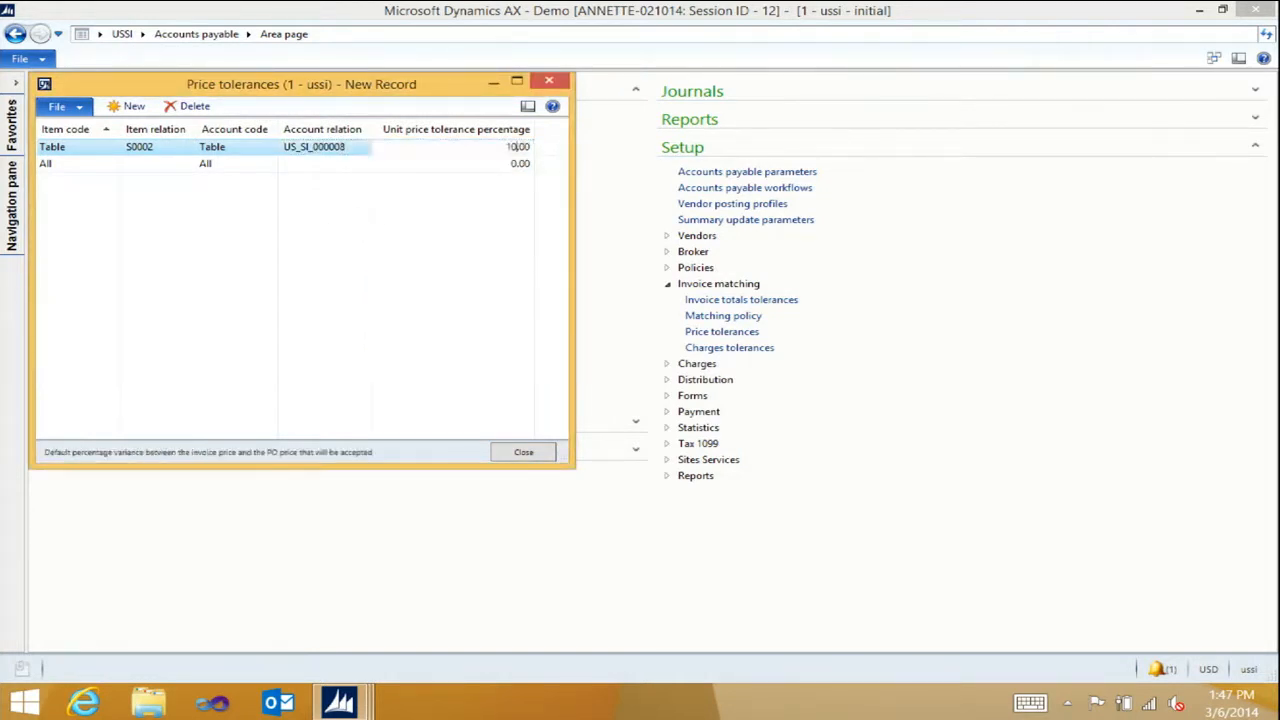
key("Tab")
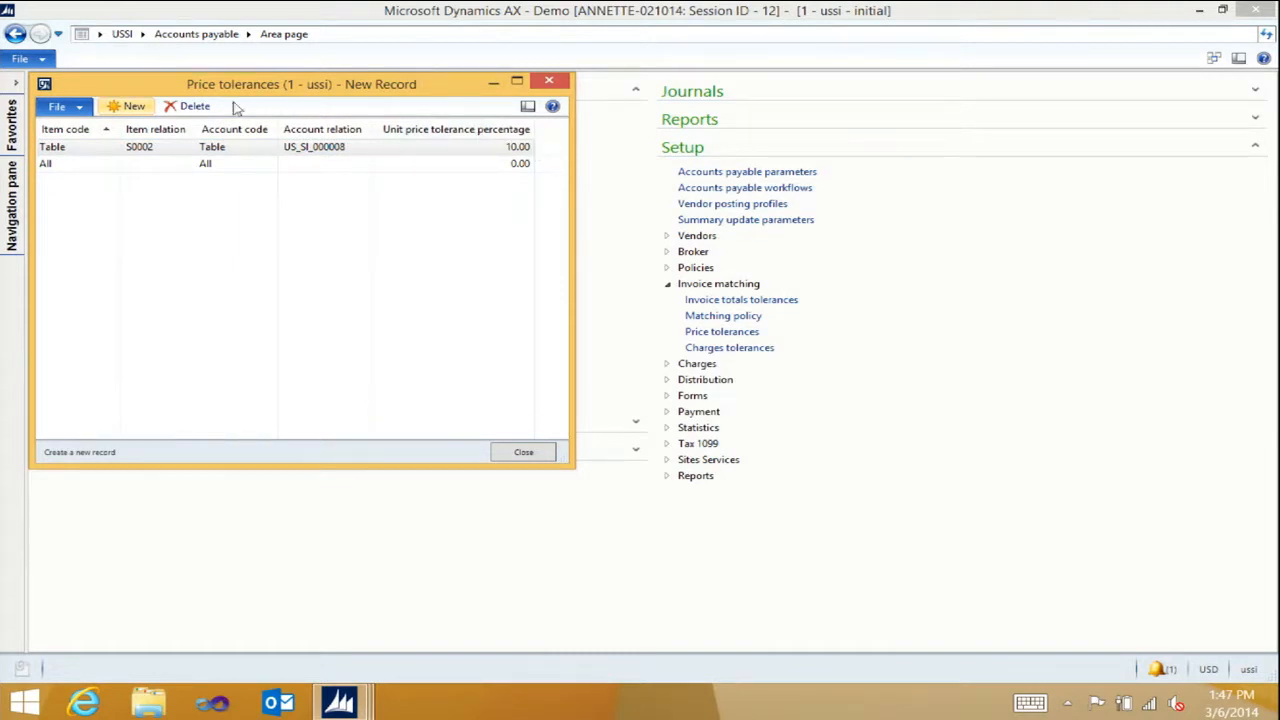
- Delete the price tolerance record for item S0002 and close the Price tolerances form
left_click(200, 107)
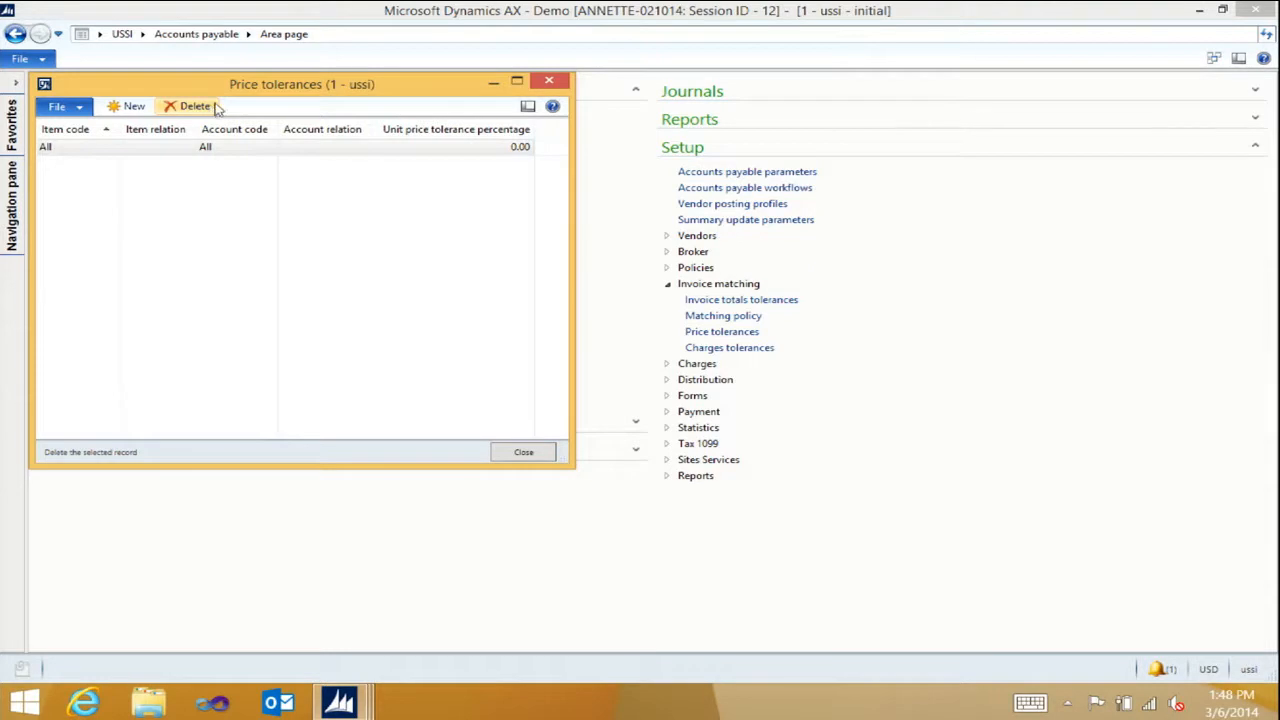
left_click(558, 85)
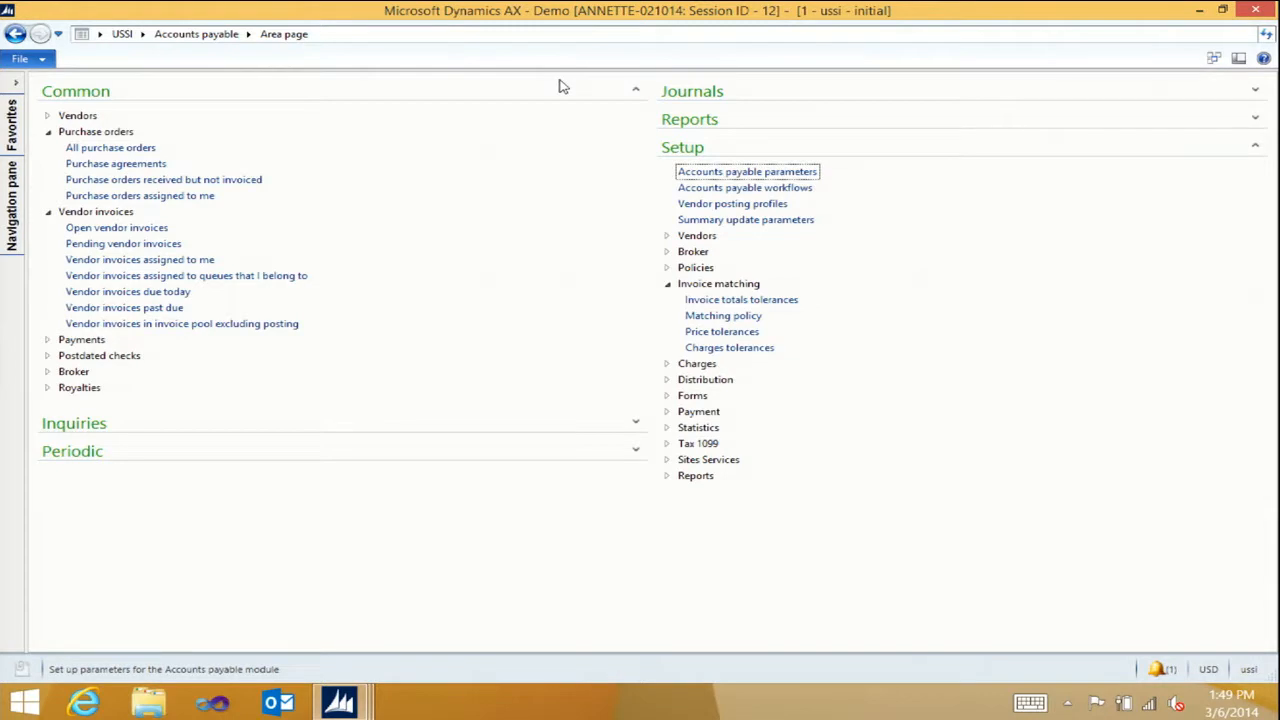
- Examine the USSIOper payment format in the outbound ports for positive pay under System administration, and close the form
left_click(15, 83)
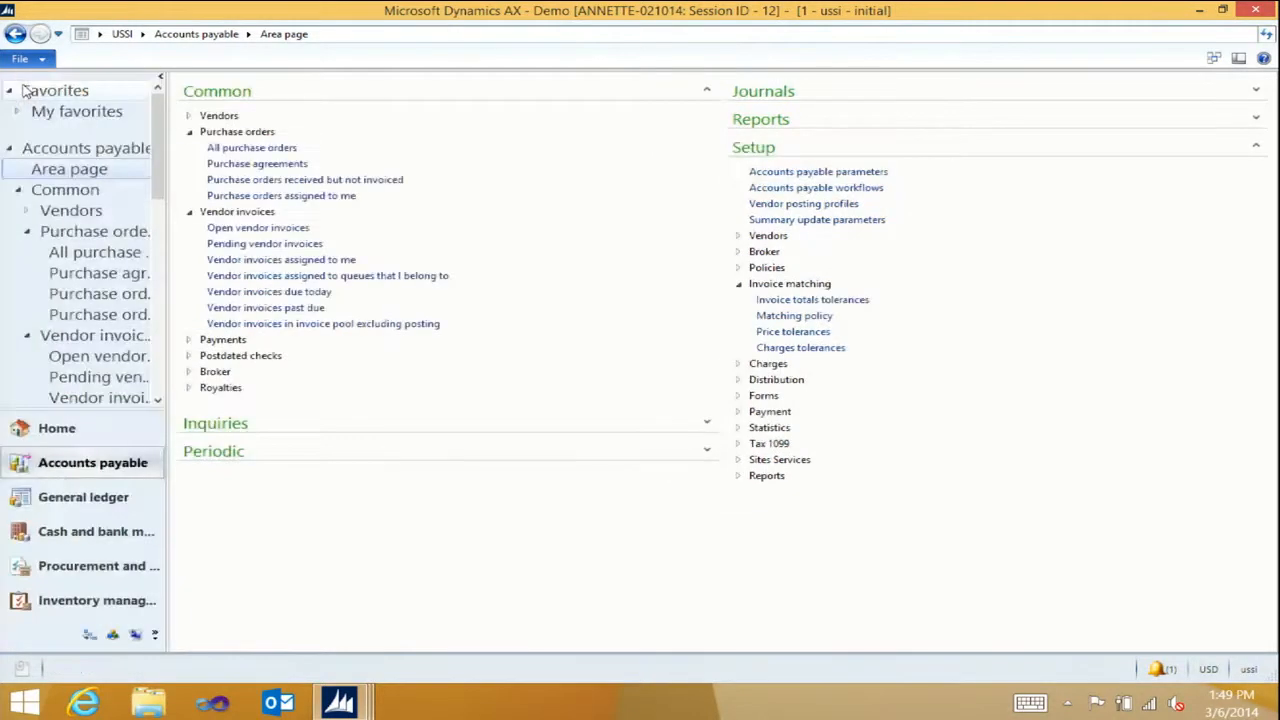
left_click(136, 636)
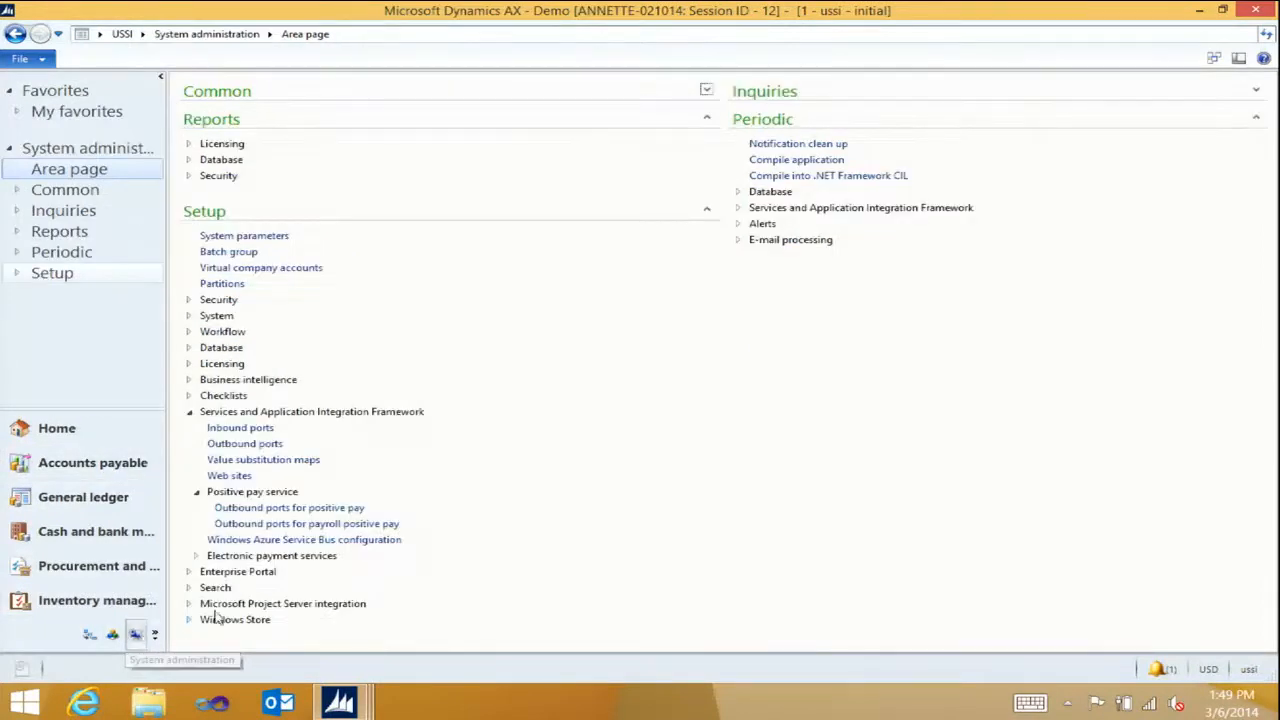
left_click(348, 510)
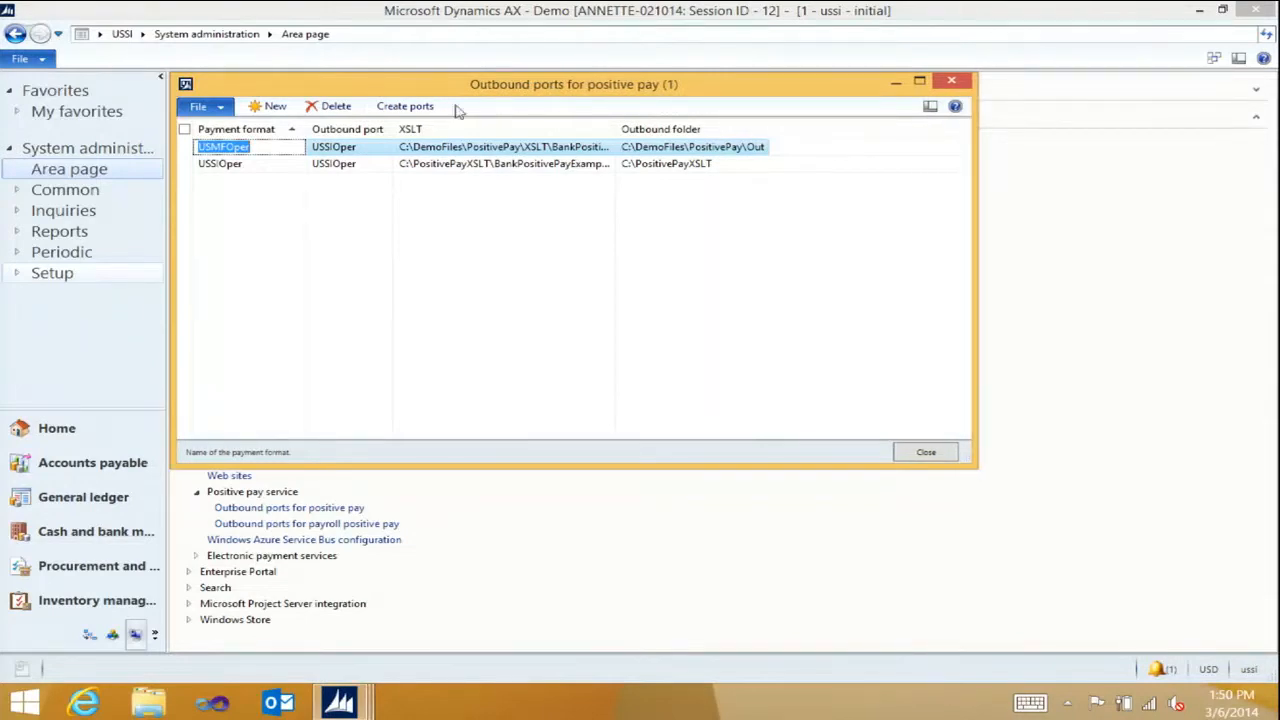
left_click(247, 164)
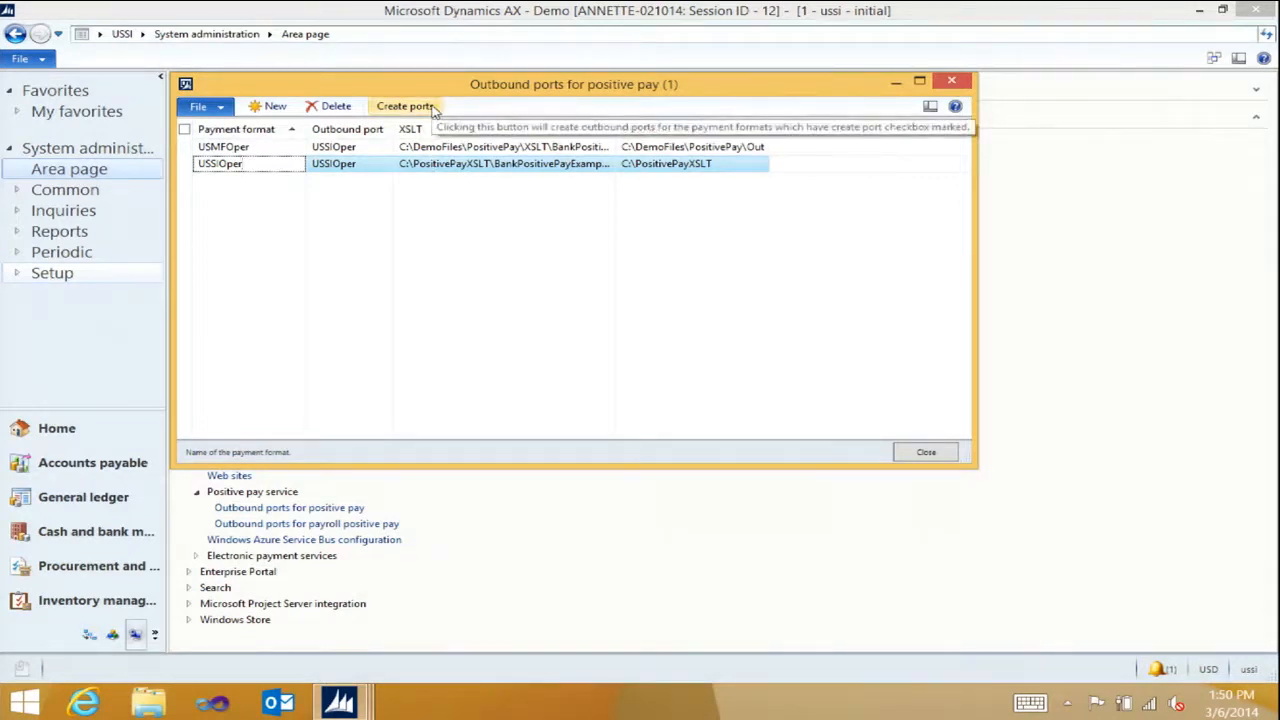
left_click(952, 82)
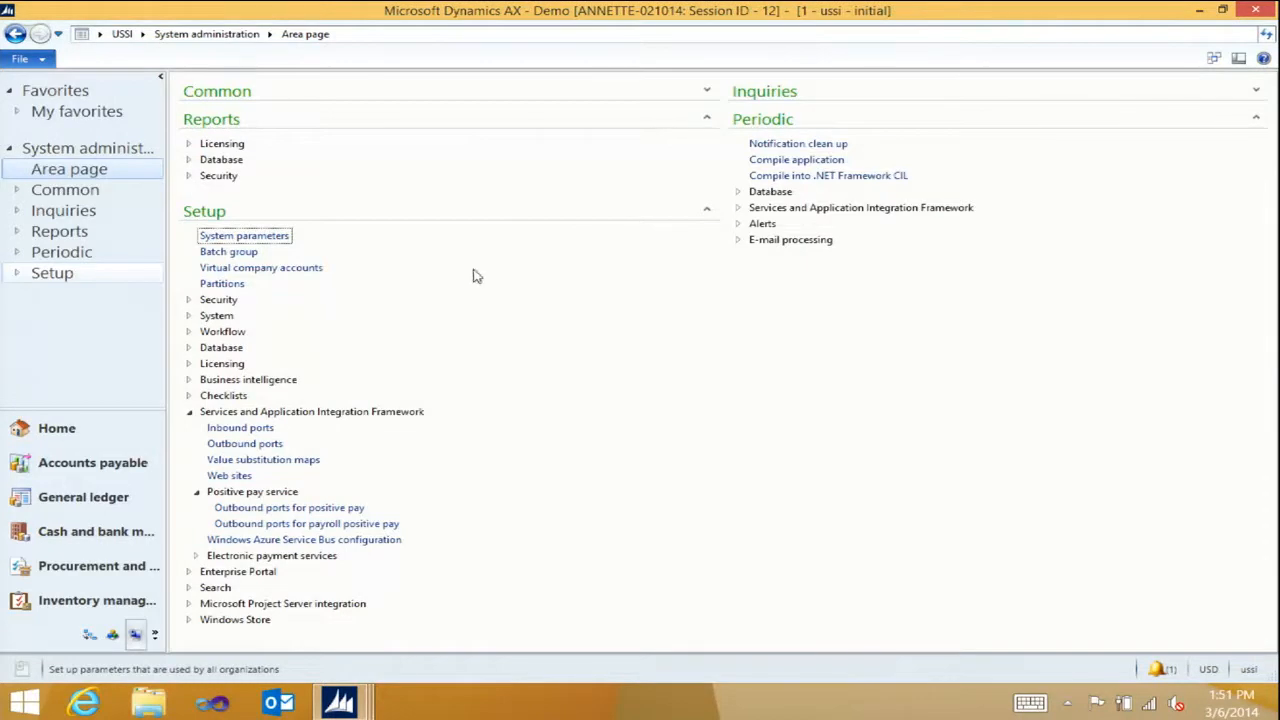
- Review the number sequences in the Cash and bank management parameters and close the form
left_click(145, 34)
left_click(181, 107)
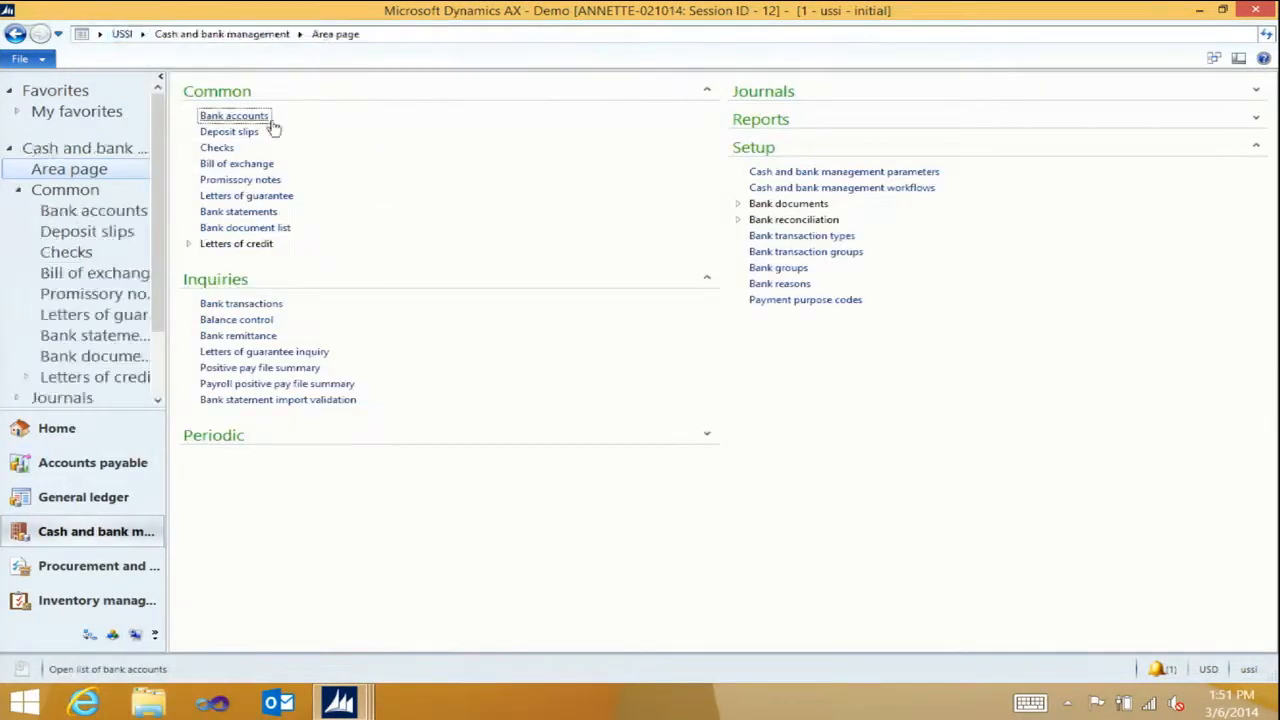
left_click(859, 173)
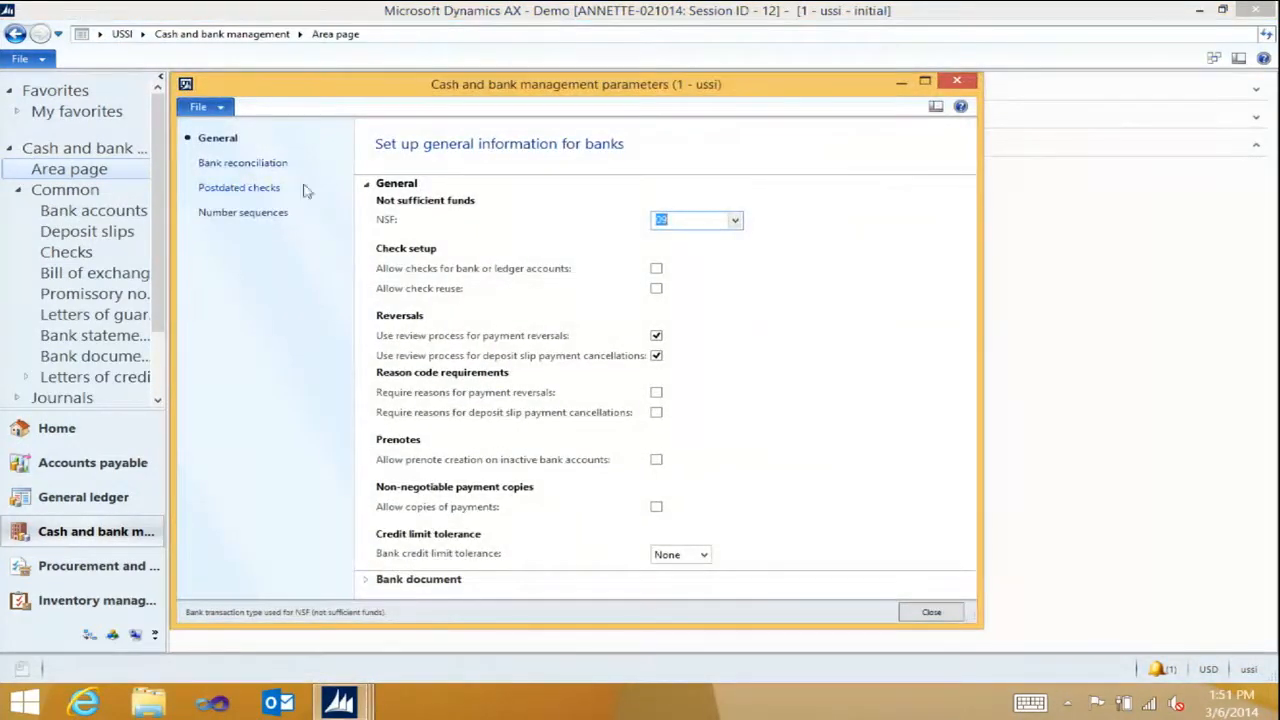
left_click(265, 215)
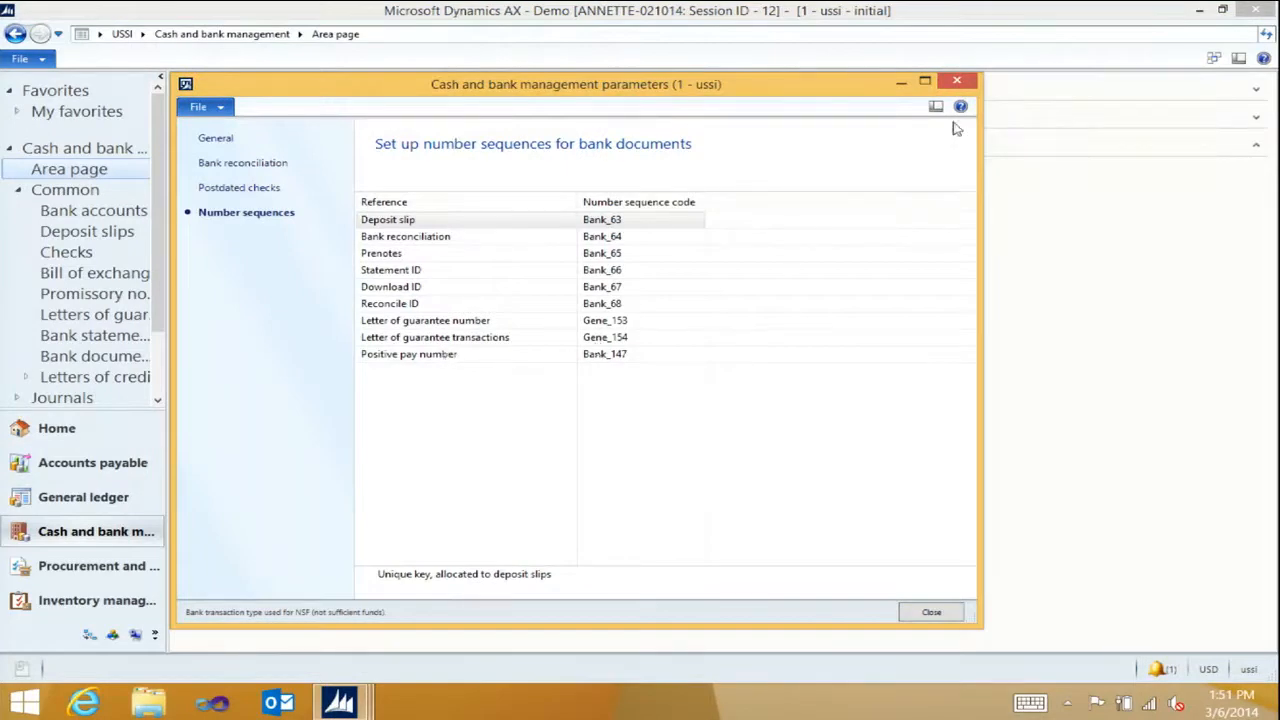
left_click(961, 85)
- Set the USSI OPER bank account's positive pay format to USSIOper and its positive pay start date to 10/21/2012
left_click(250, 120)
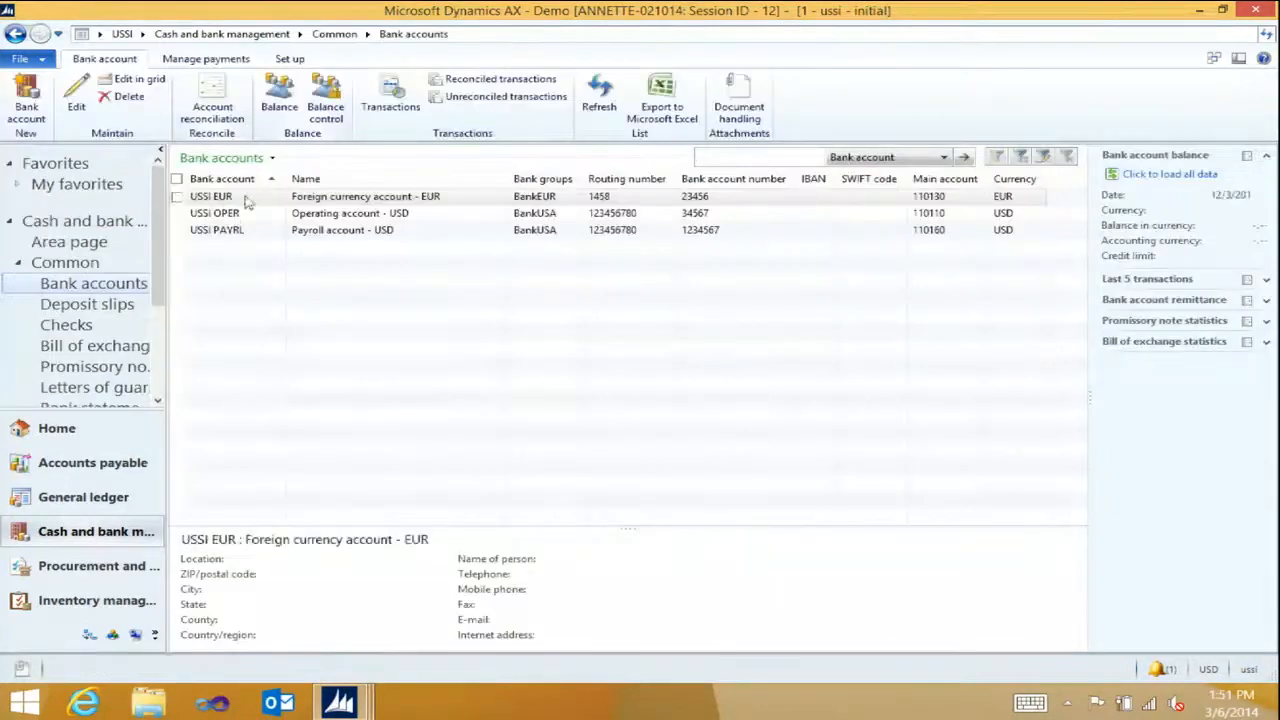
left_click(245, 216)
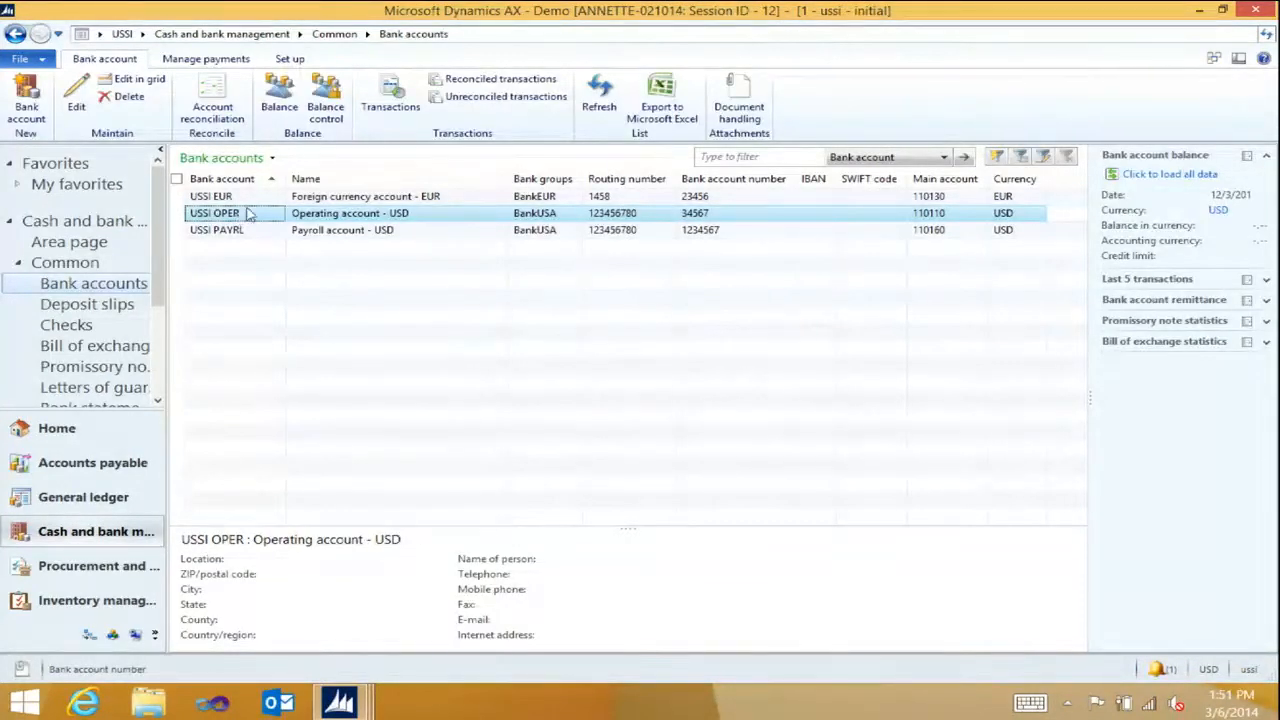
left_click(78, 98)
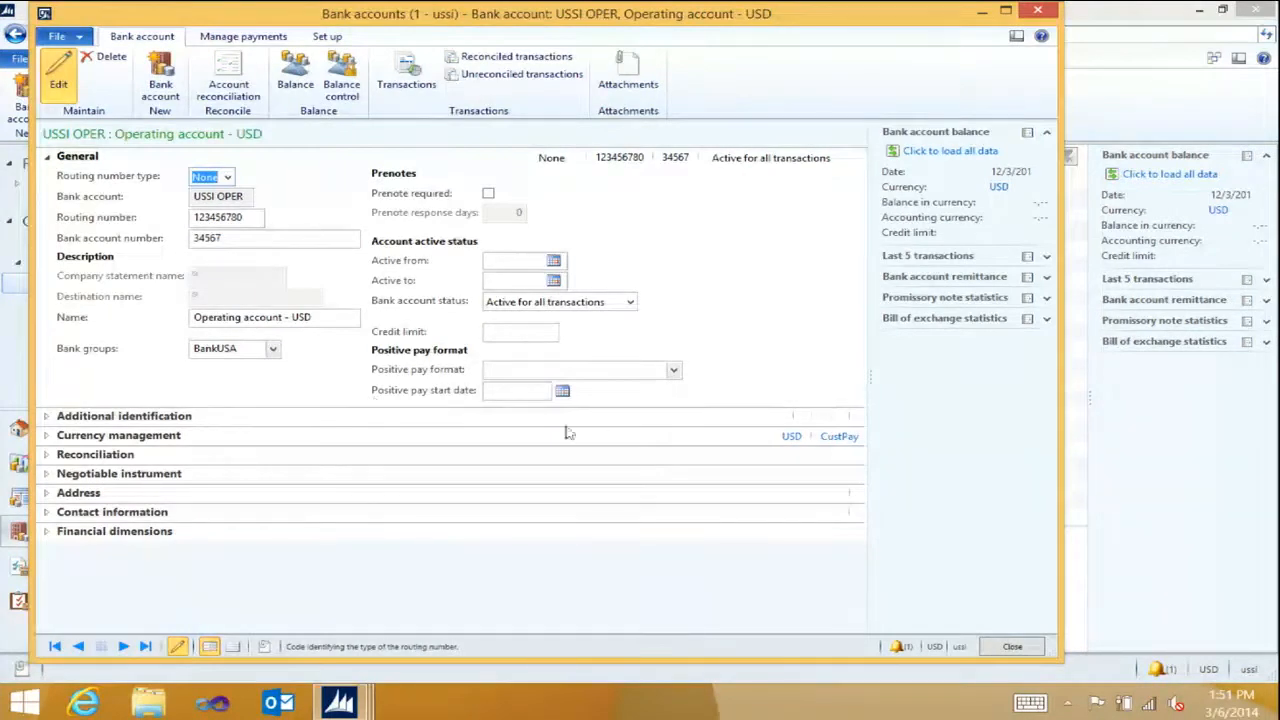
left_click(674, 369)
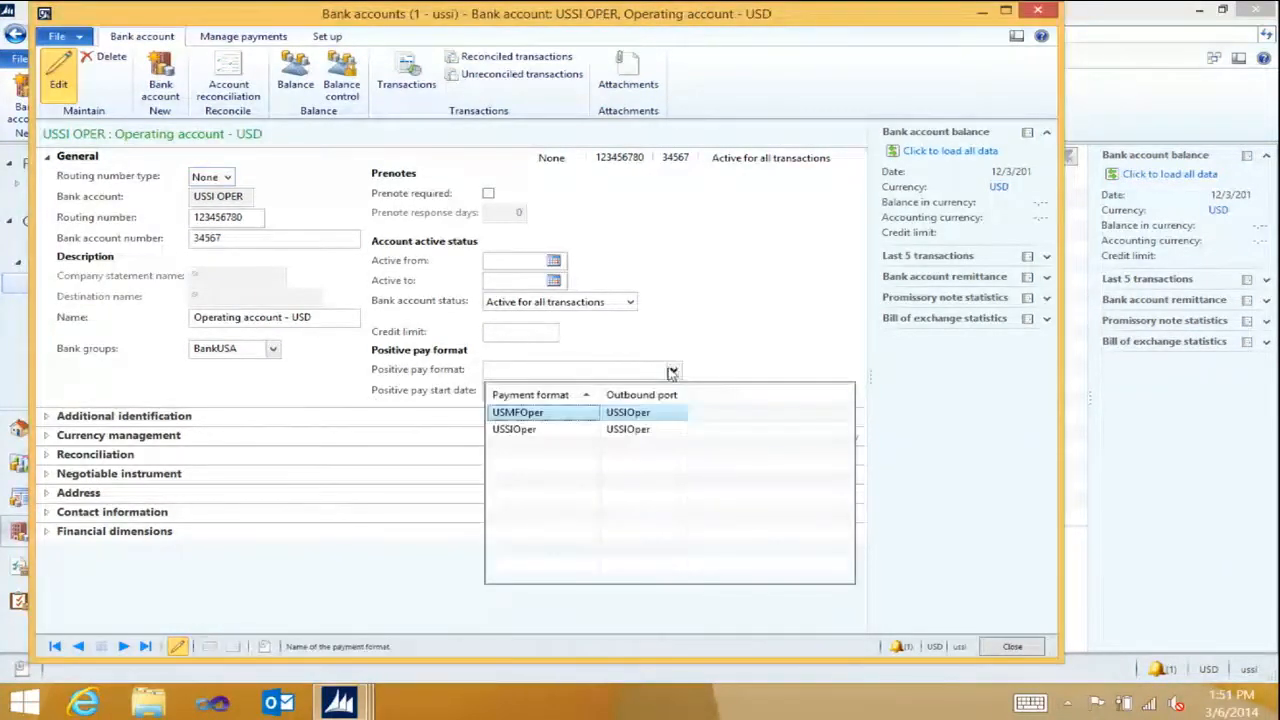
left_click(547, 432)
left_click(526, 390)
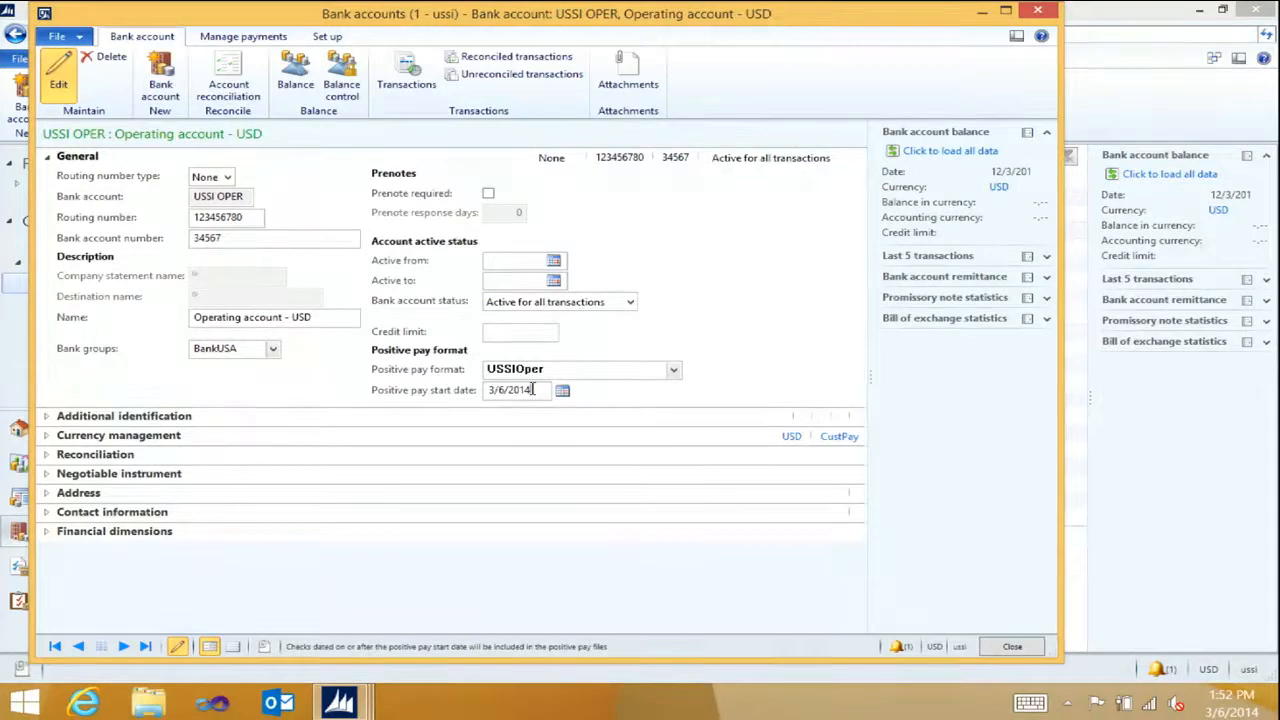
left_click_drag(535, 391, 489, 389)
type("10/21/2012")
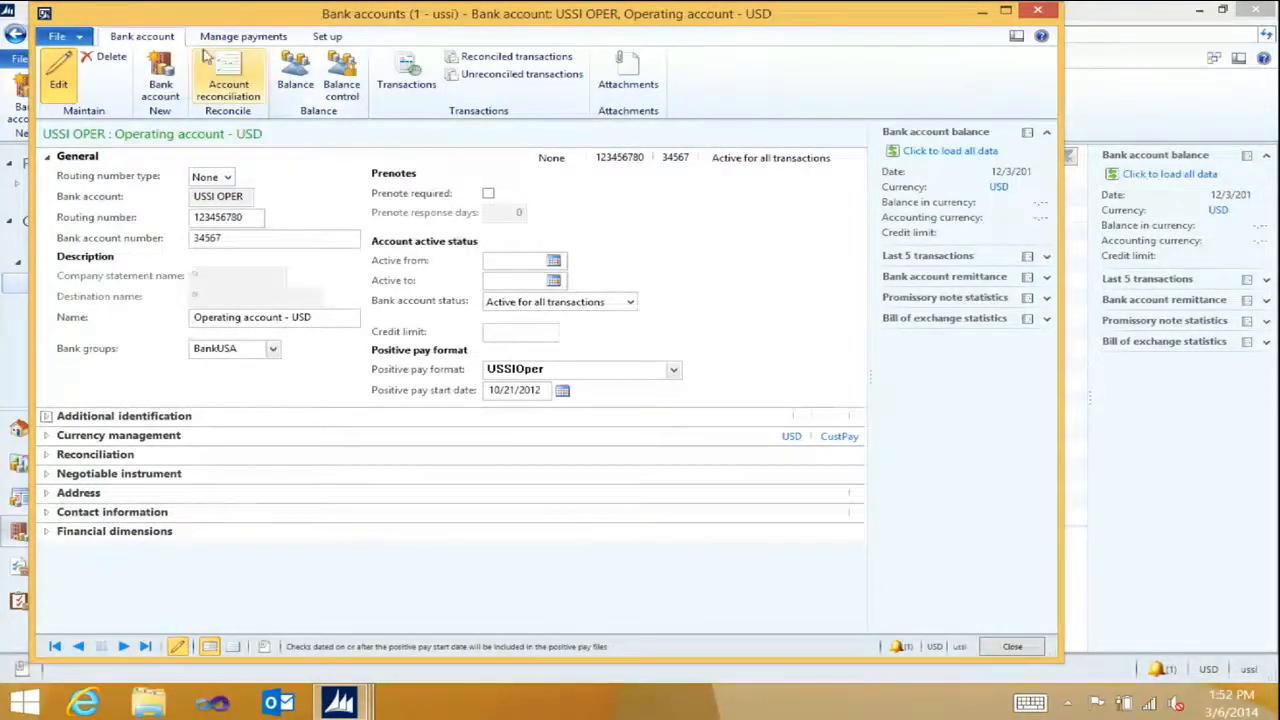
- Generate a positive pay file for the USSI OPER account with cut-off date 3/6/2014, and close the bank account form
left_click(286, 38)
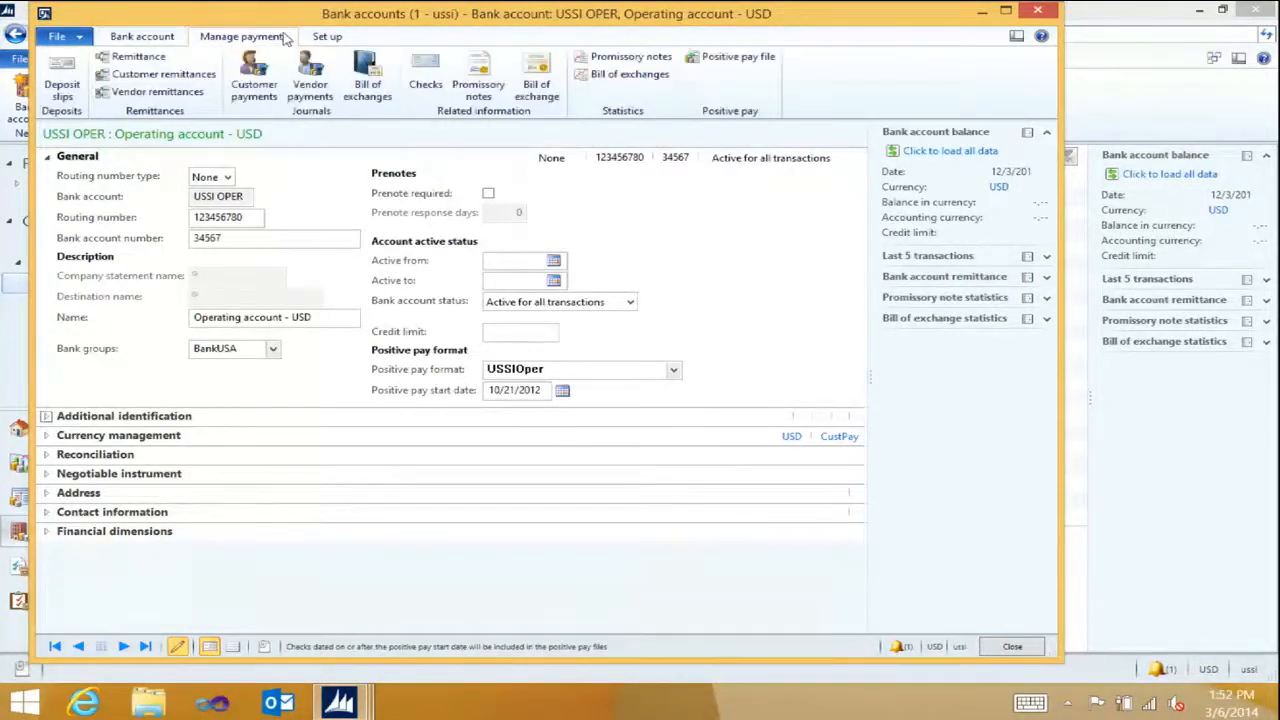
left_click(718, 58)
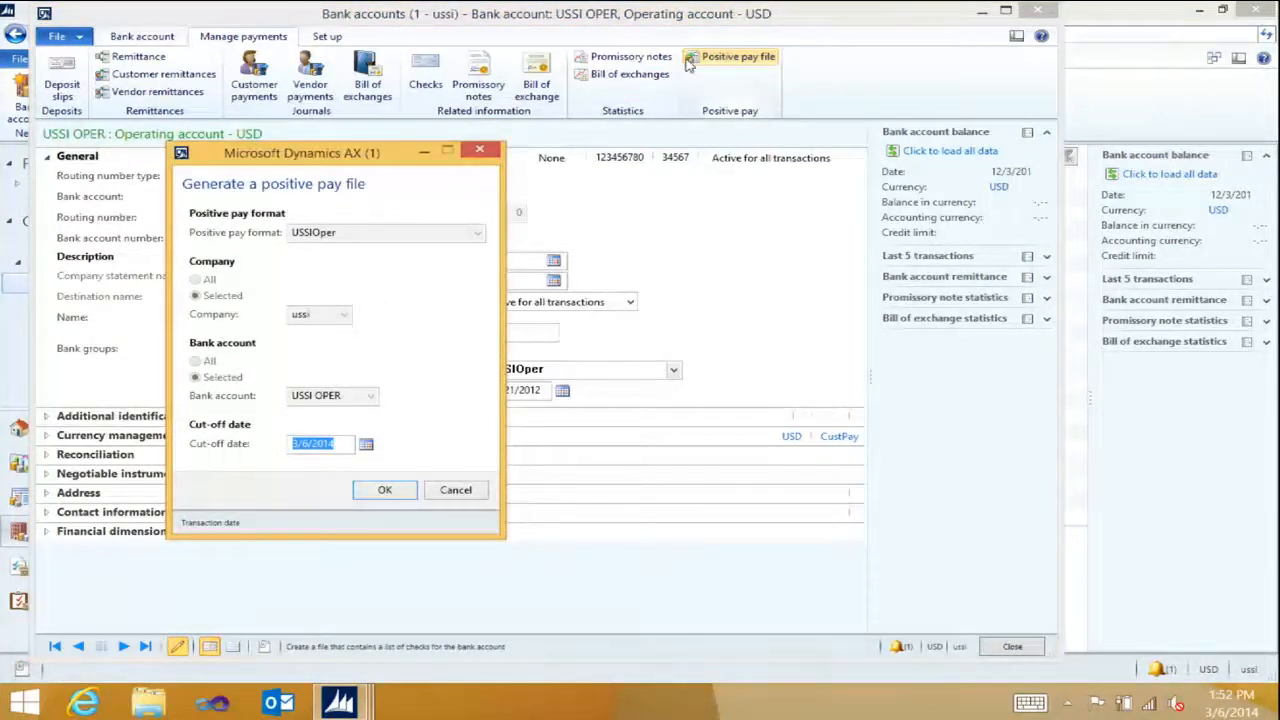
left_click(388, 493)
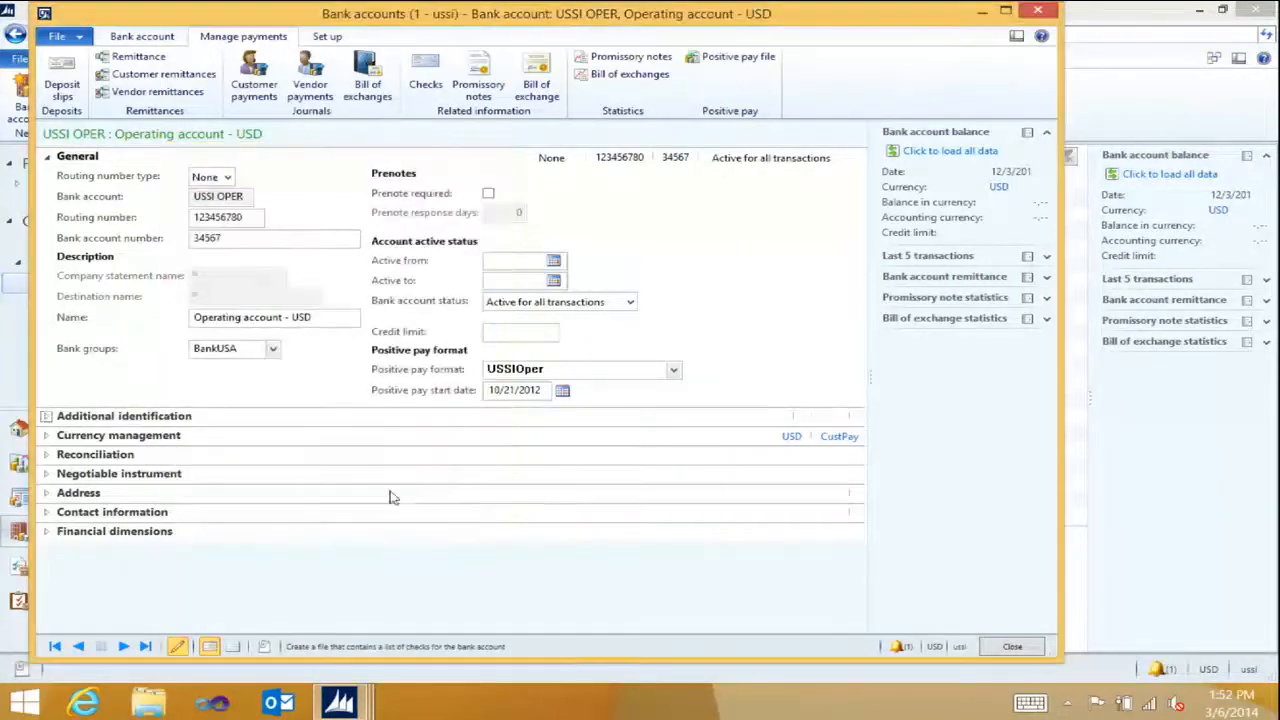
left_click(1038, 12)
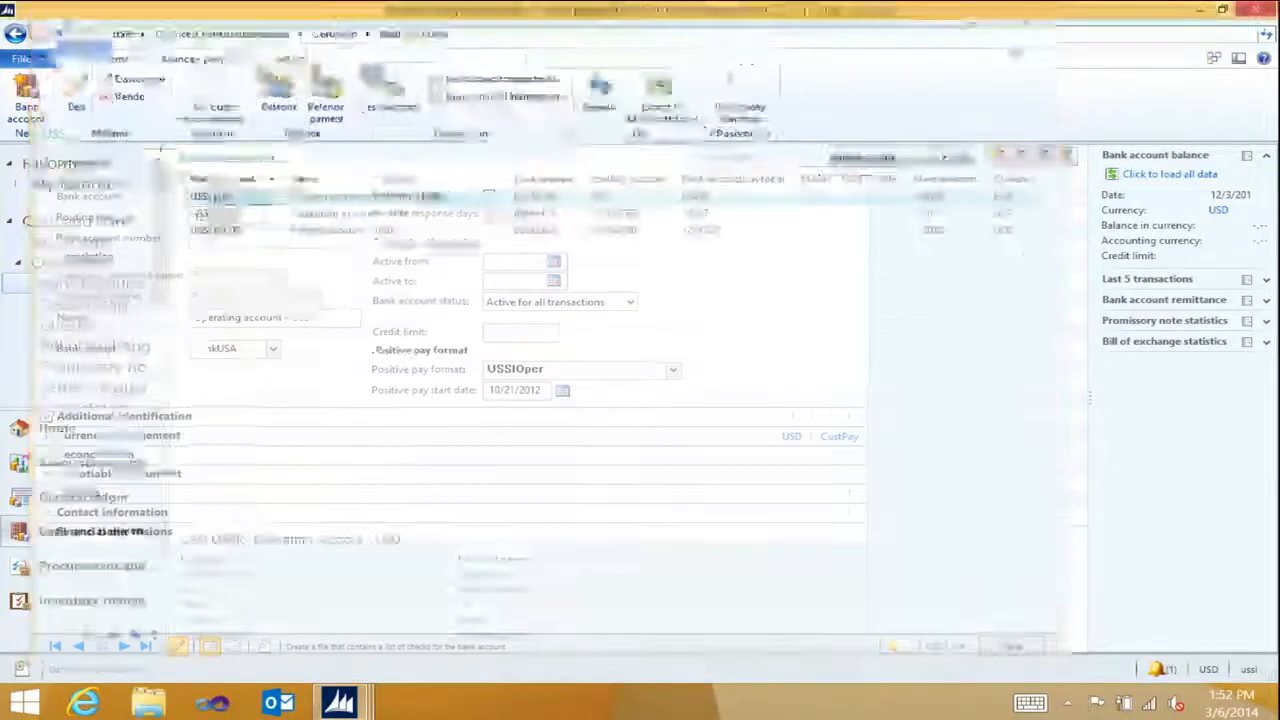
- Explore the periodic positive pay file generation with format USSIOper and a selected company, and close it without generating a file
left_click(300, 35)
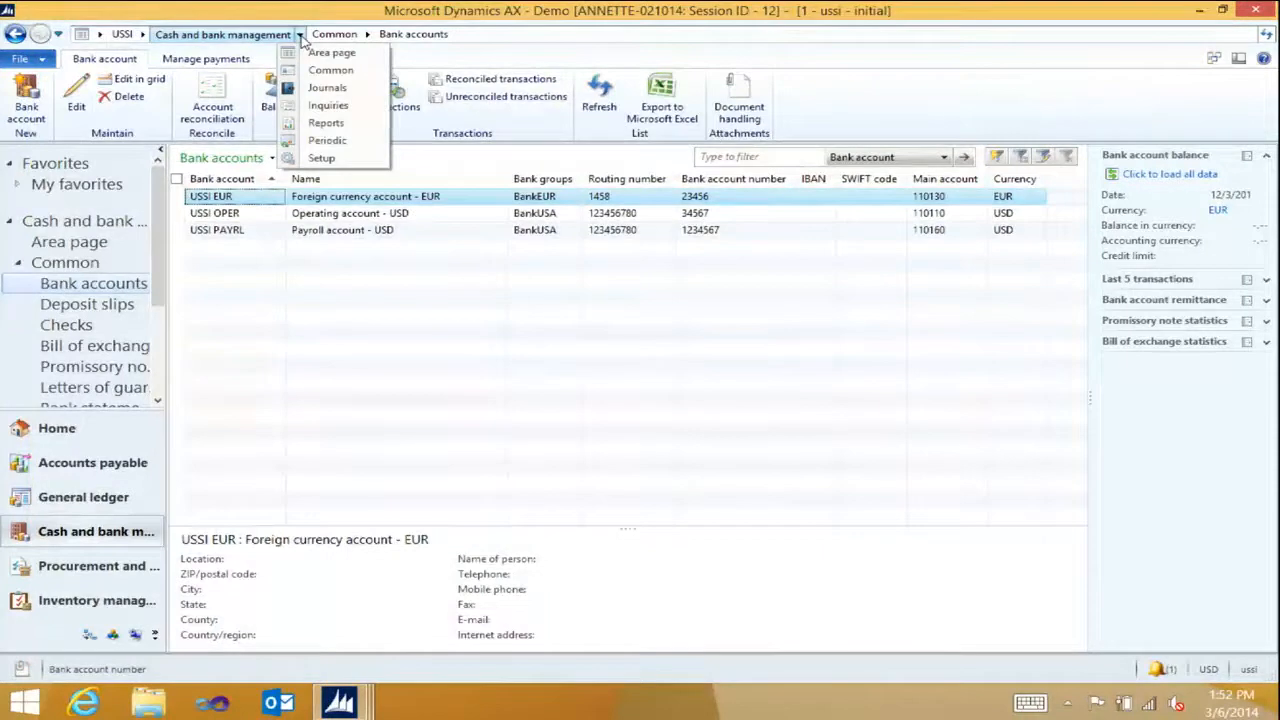
left_click(327, 140)
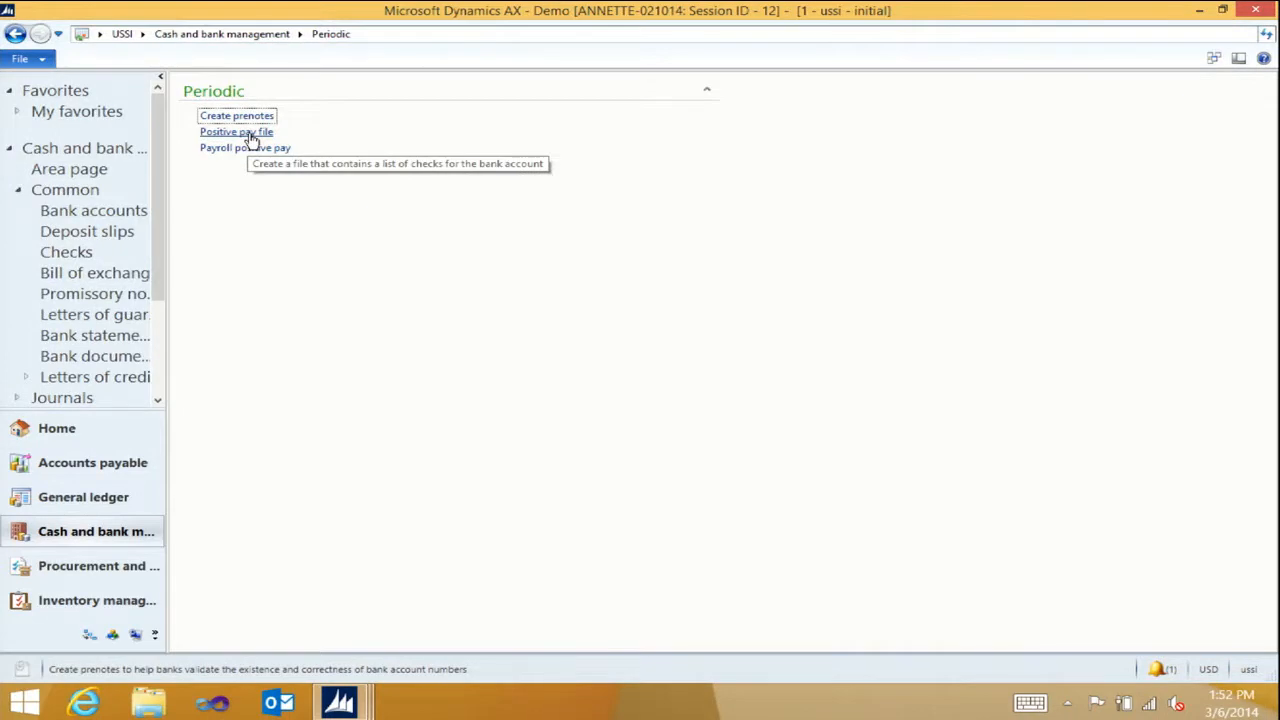
left_click(251, 138)
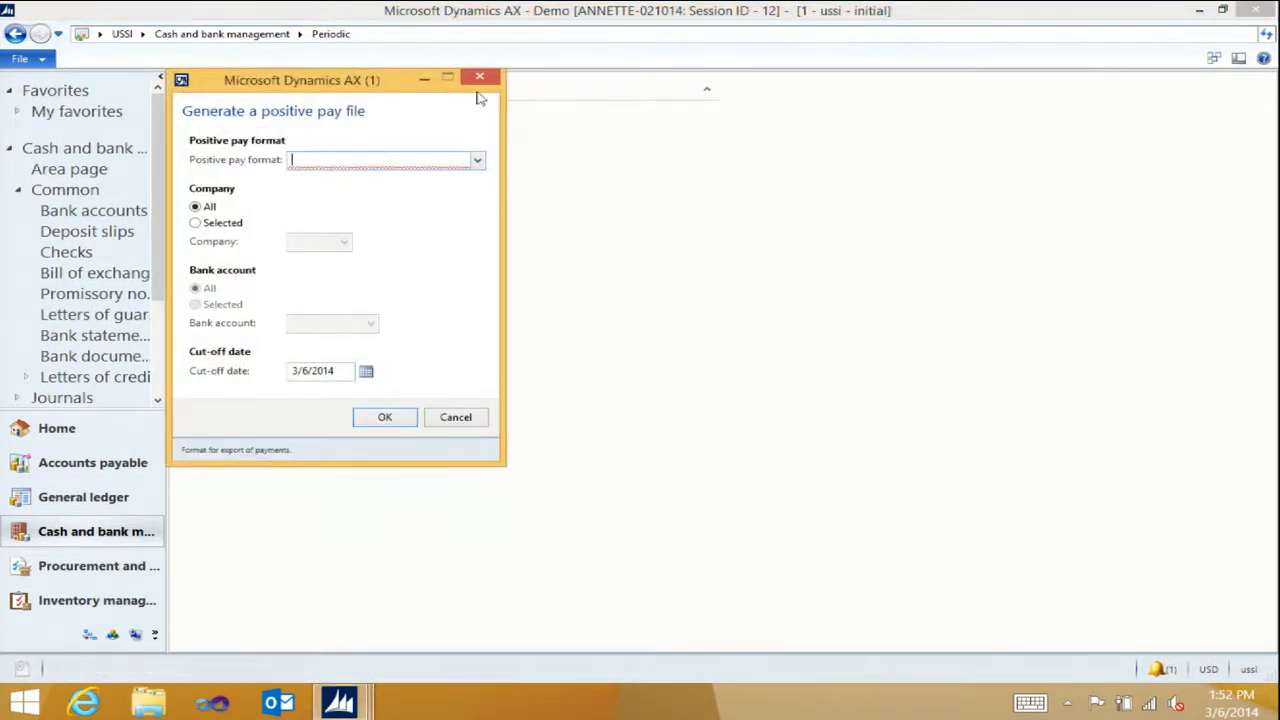
left_click_drag(384, 82, 288, 16)
left_click(381, 95)
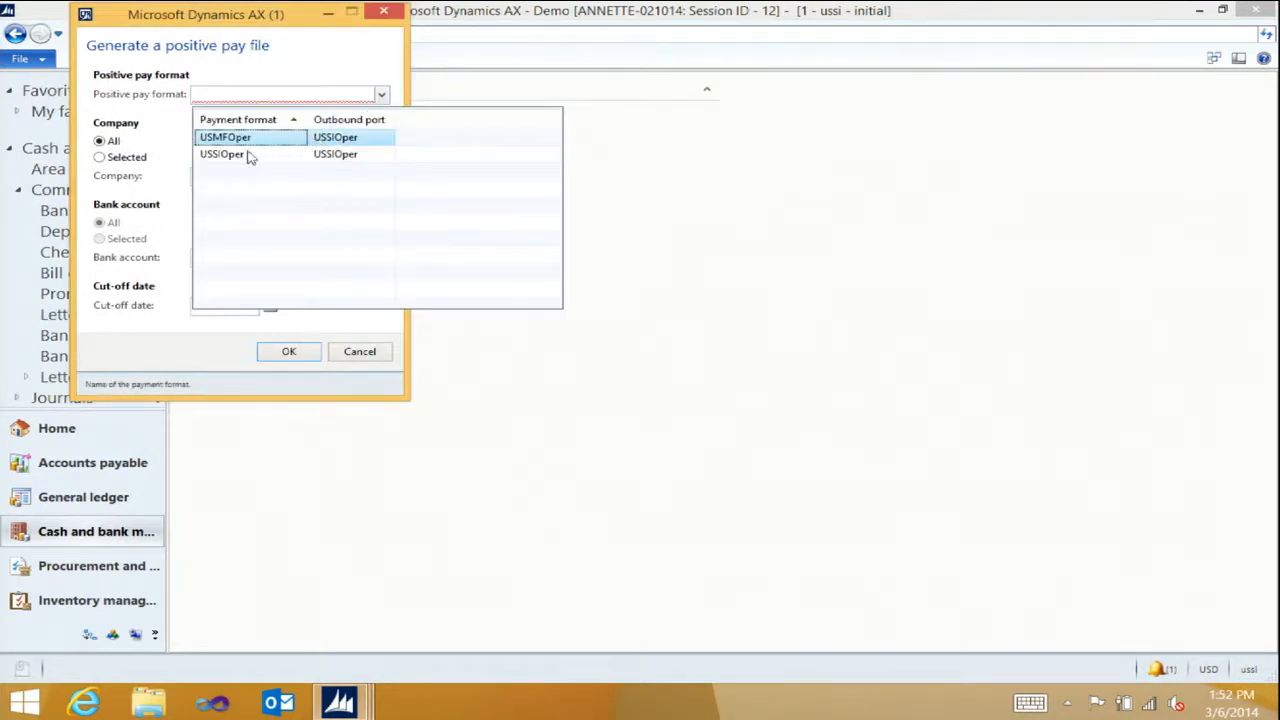
left_click(222, 154)
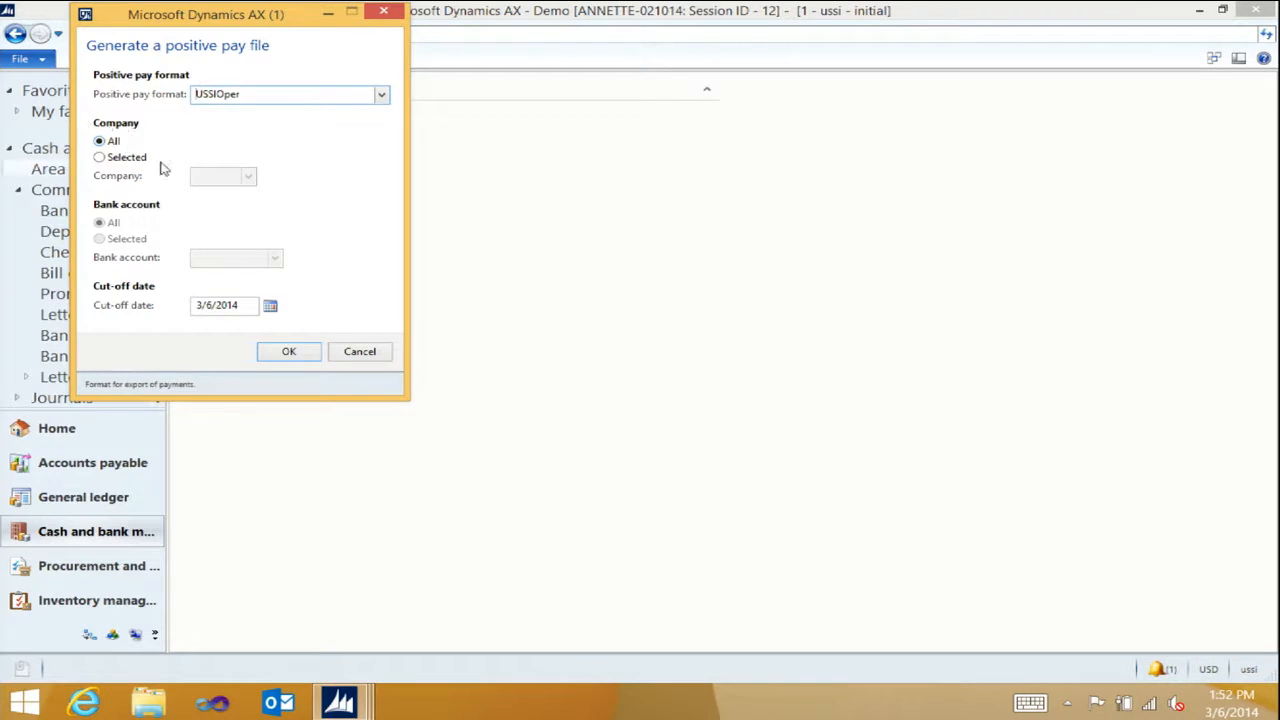
left_click(121, 165)
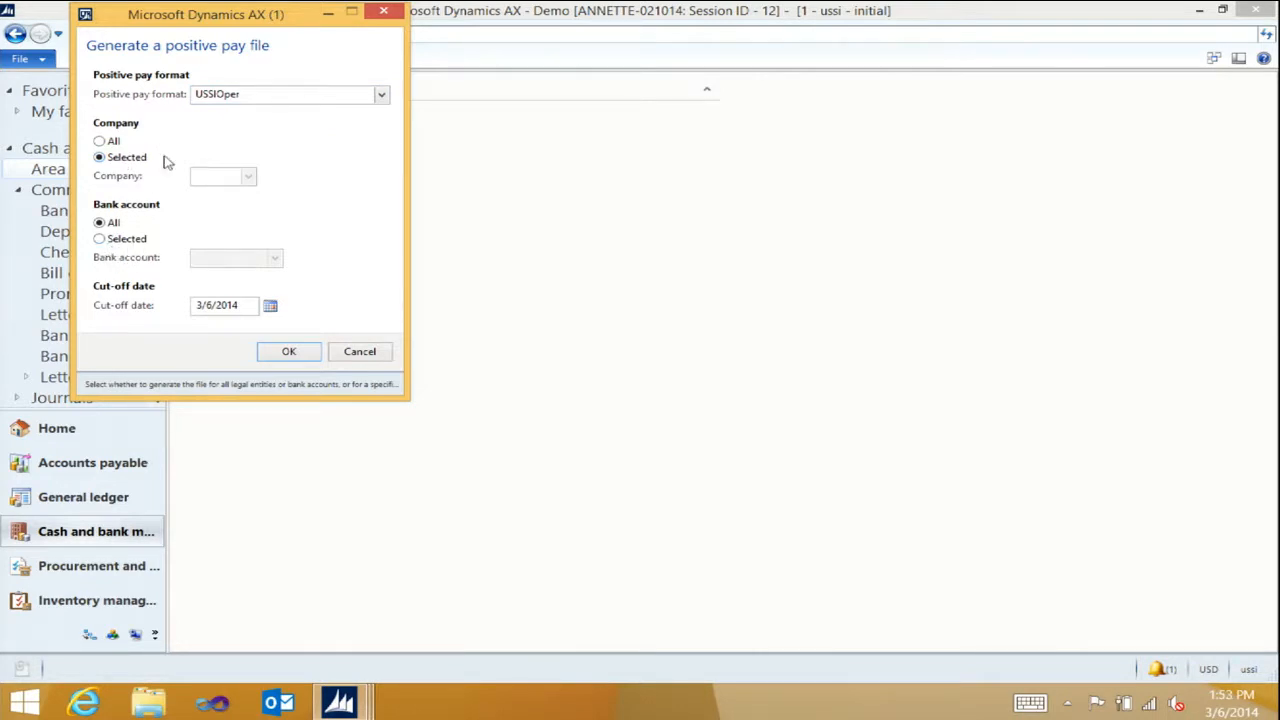
left_click(386, 13)
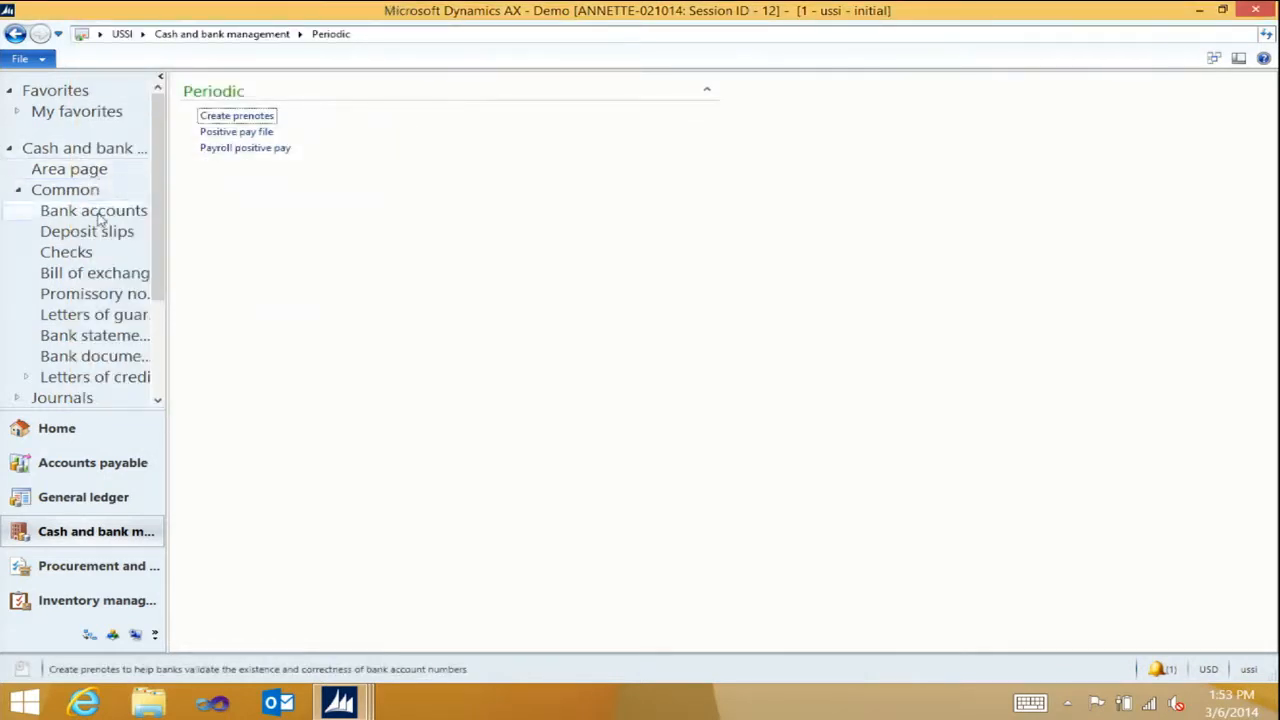
- Examine the check details of the USSIOper file in the positive pay file summary, and close the details
left_click(86, 172)
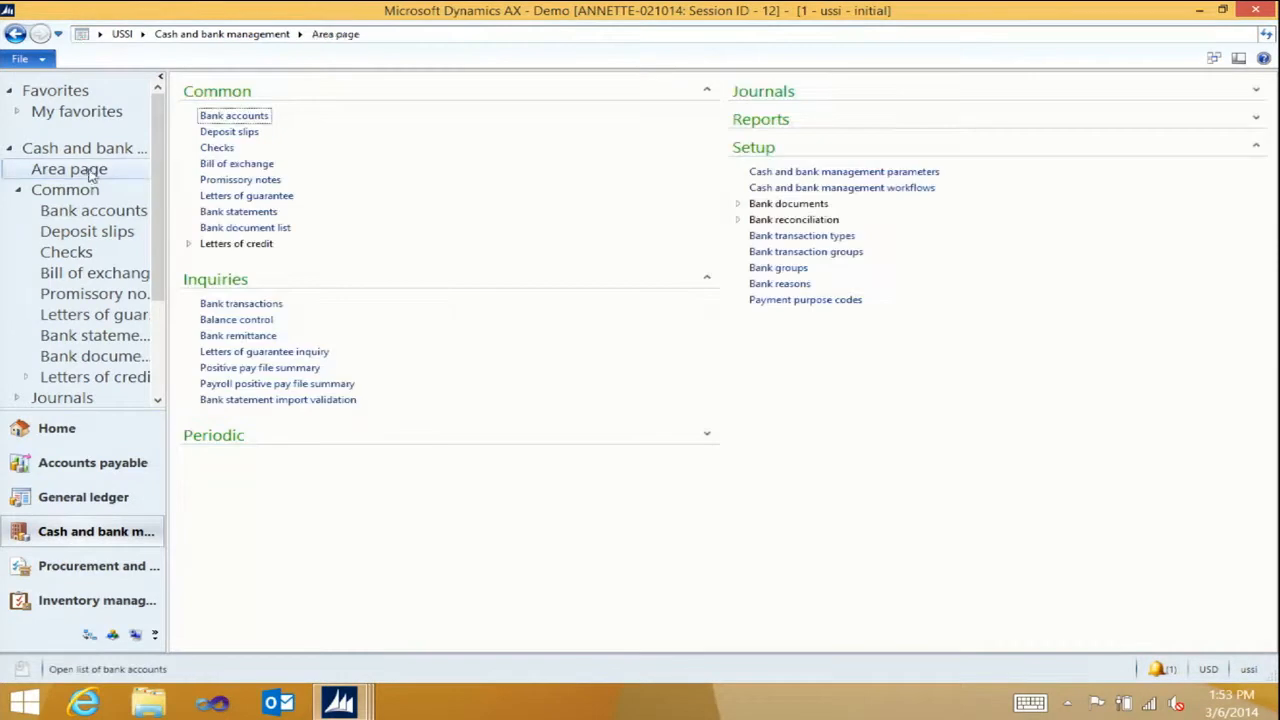
left_click(306, 369)
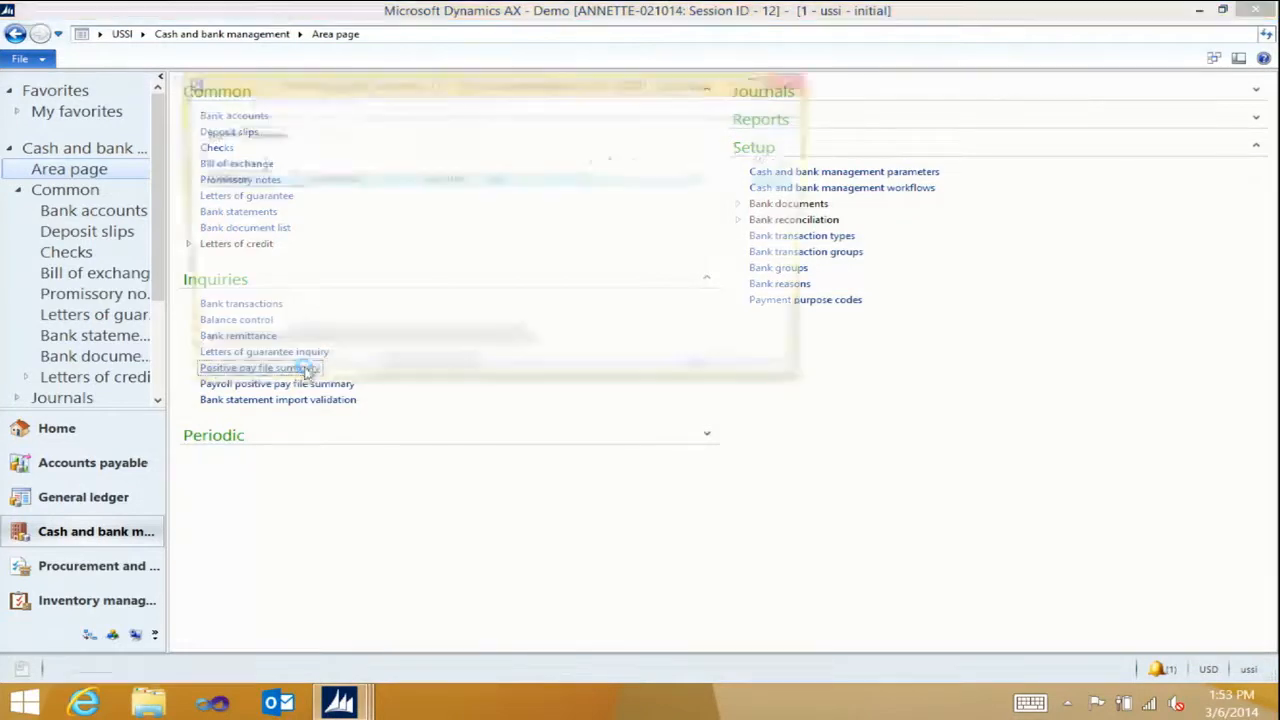
left_click_drag(818, 133, 1048, 137)
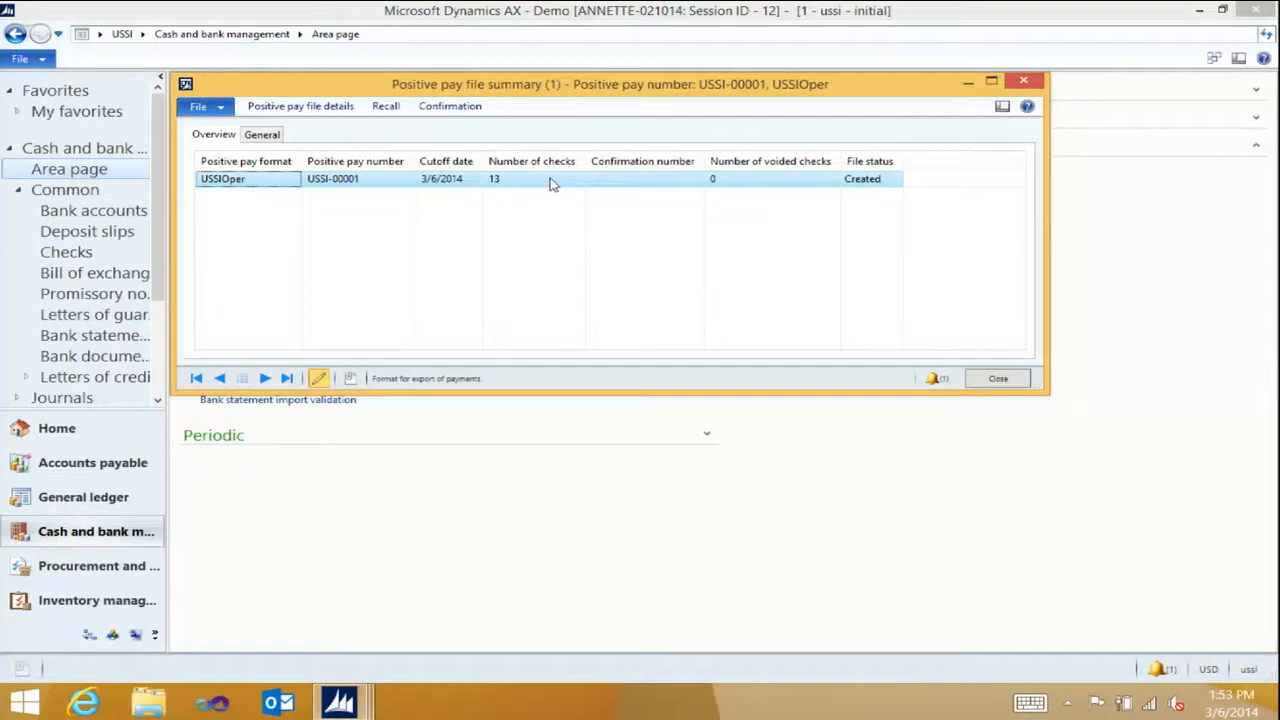
left_click(312, 116)
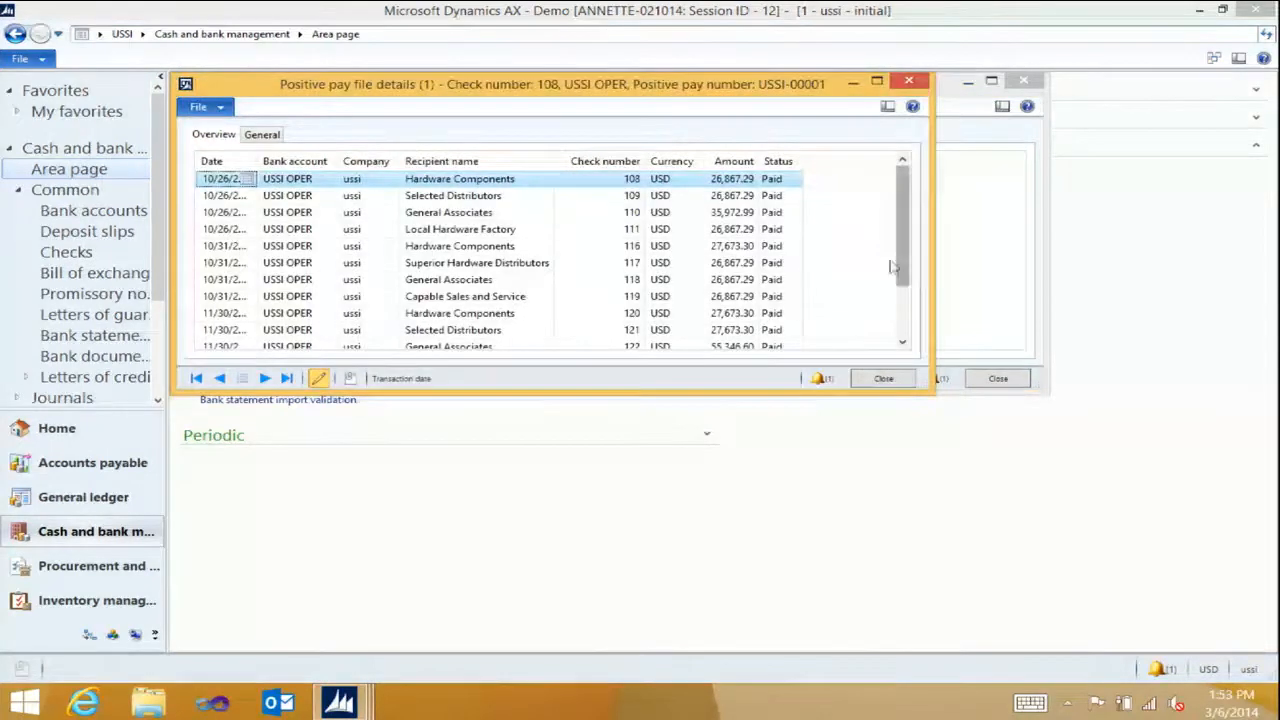
left_click(902, 343)
left_click(902, 343)
left_click(902, 343)
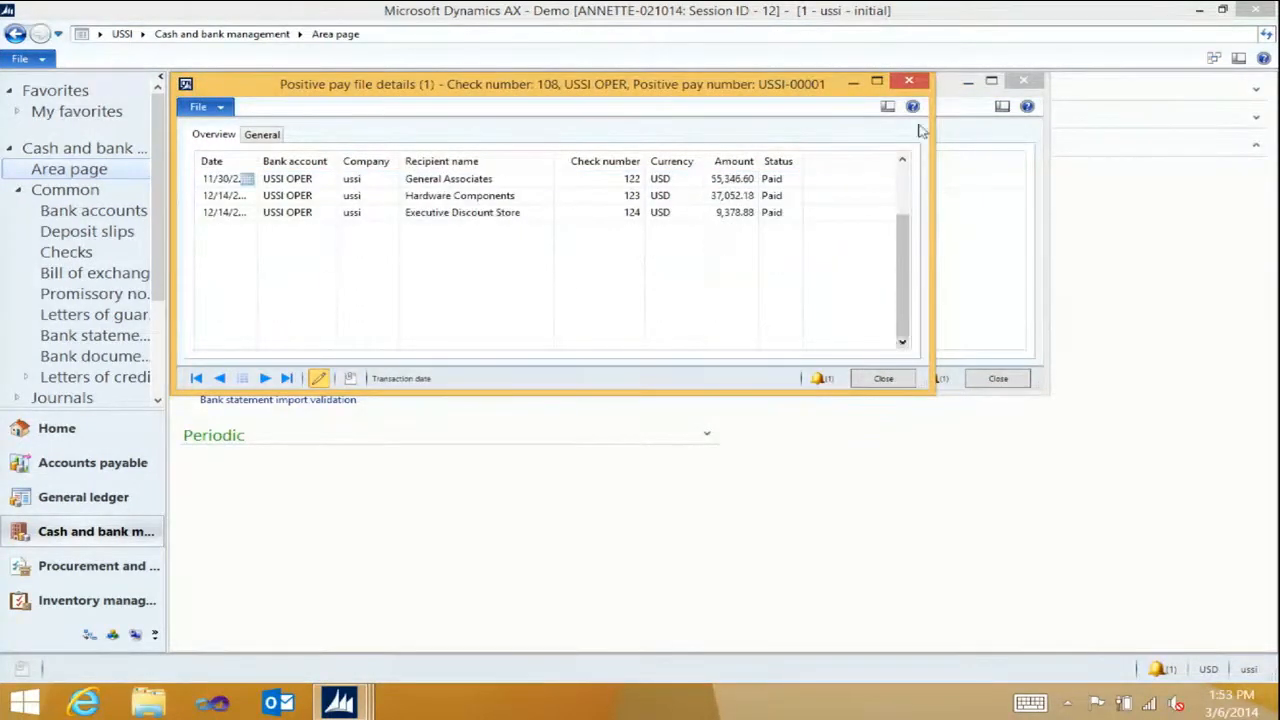
left_click(910, 83)
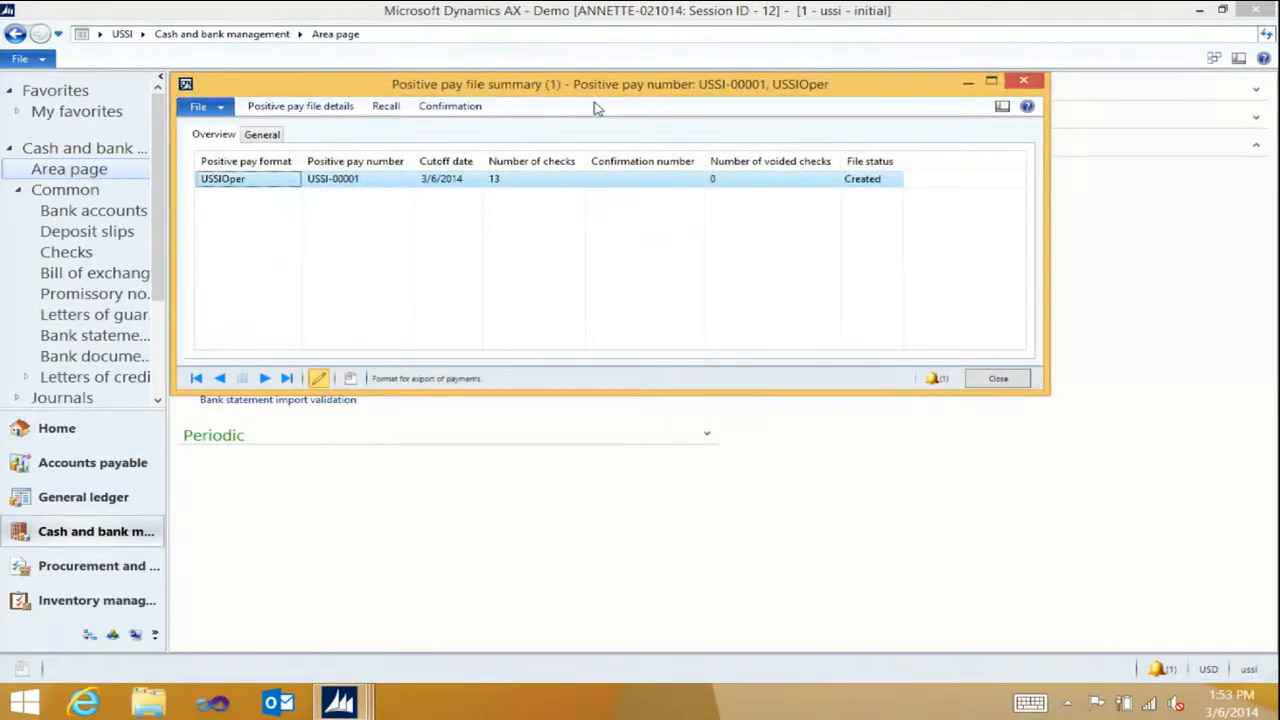
- Record confirmation number 000004 for the positive pay file USSI-00001
left_click(476, 117)
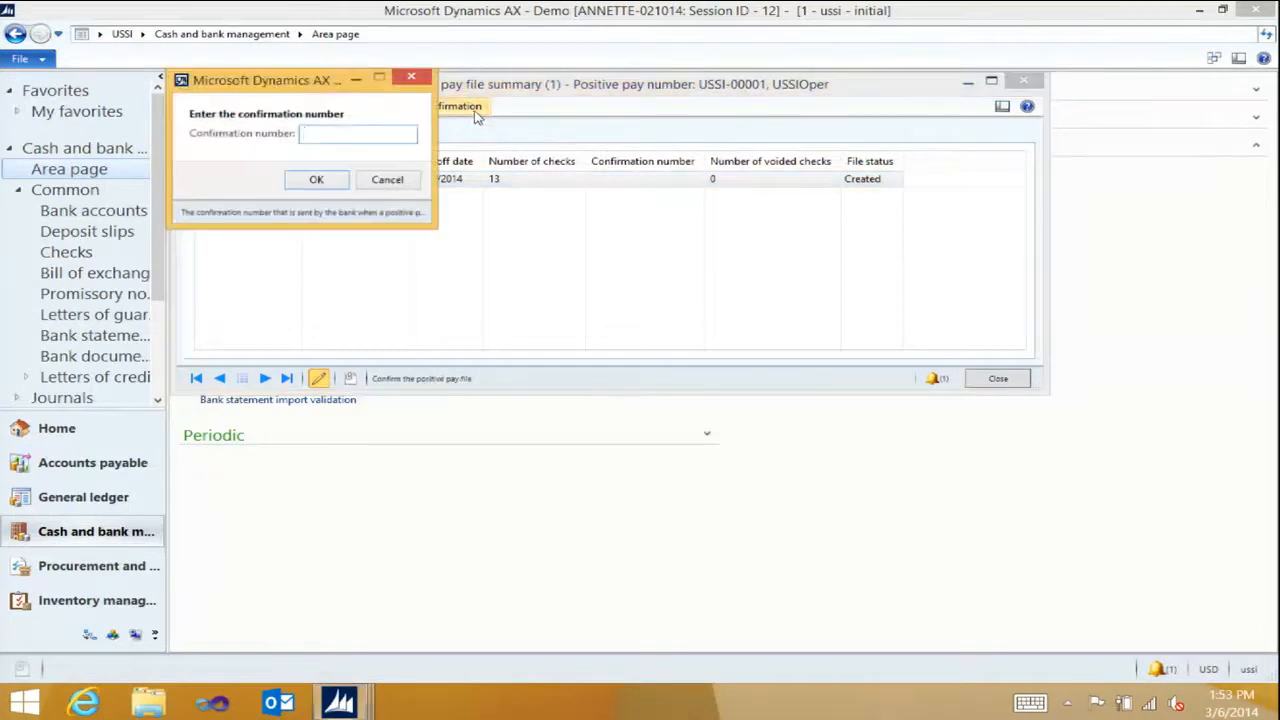
type("000004")
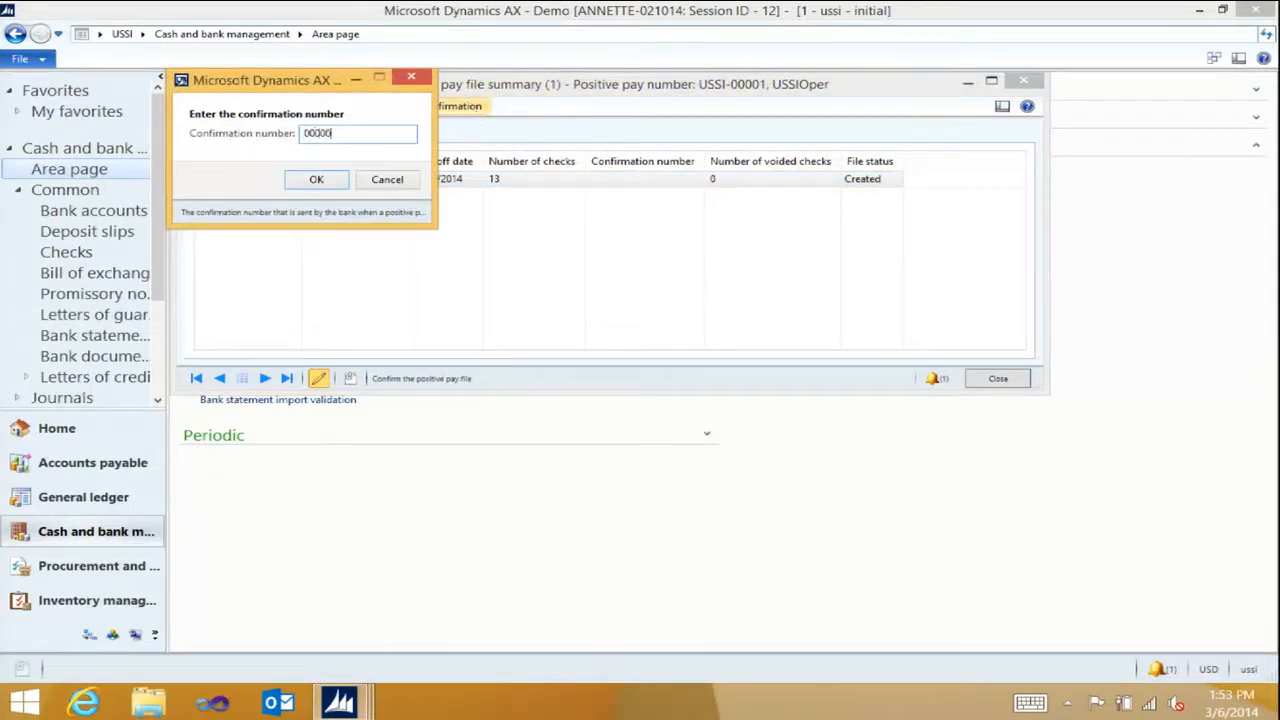
left_click(316, 179)
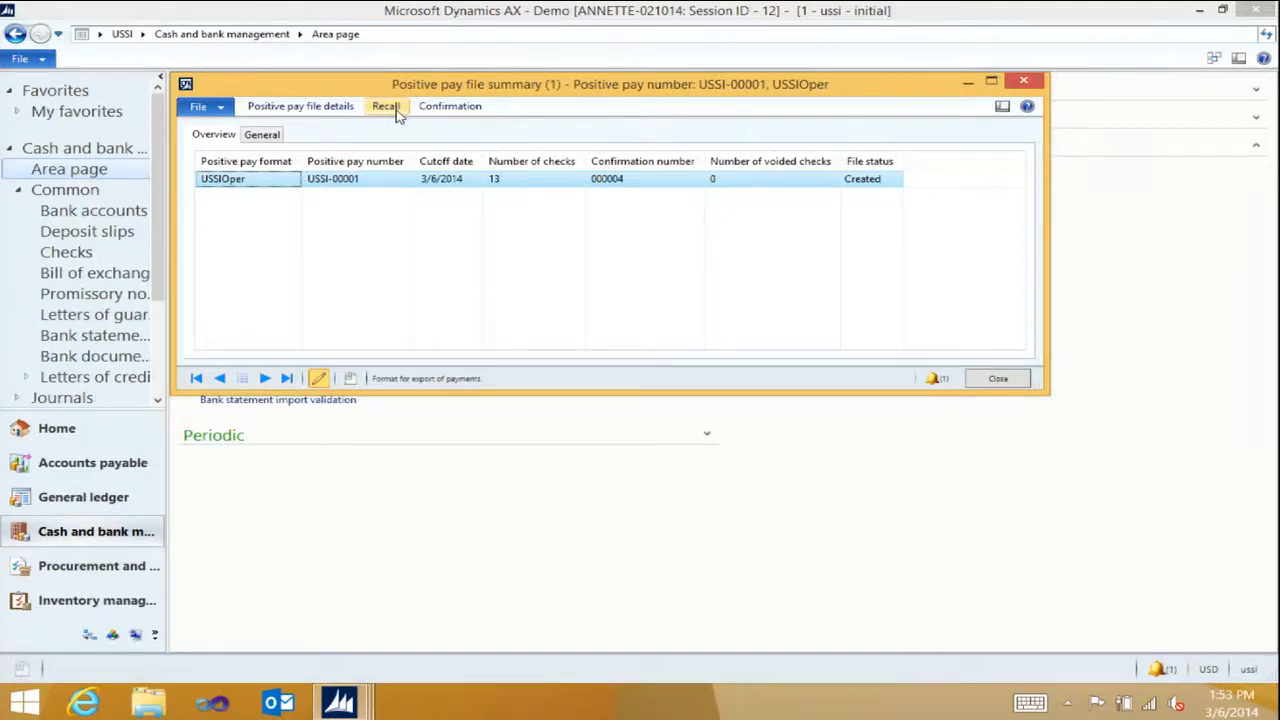
- Recall the positive pay file USSI-00001 and close the positive pay file summary
left_click(398, 110)
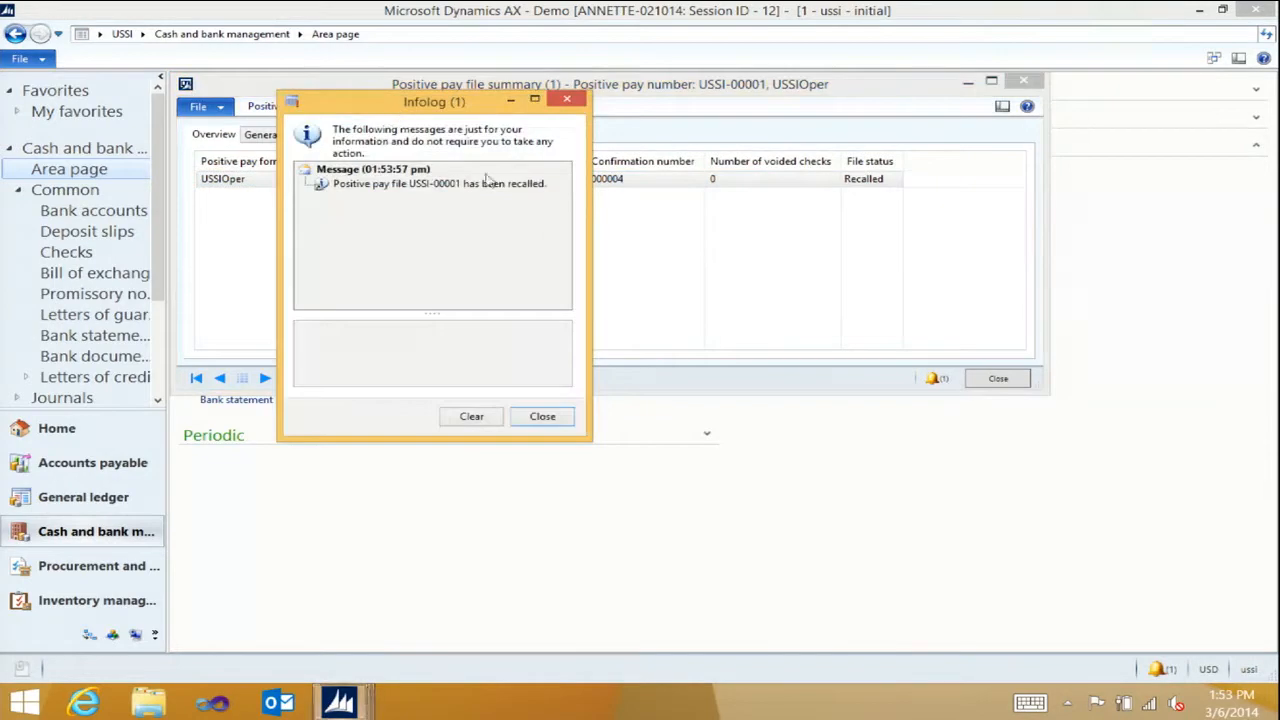
left_click(542, 416)
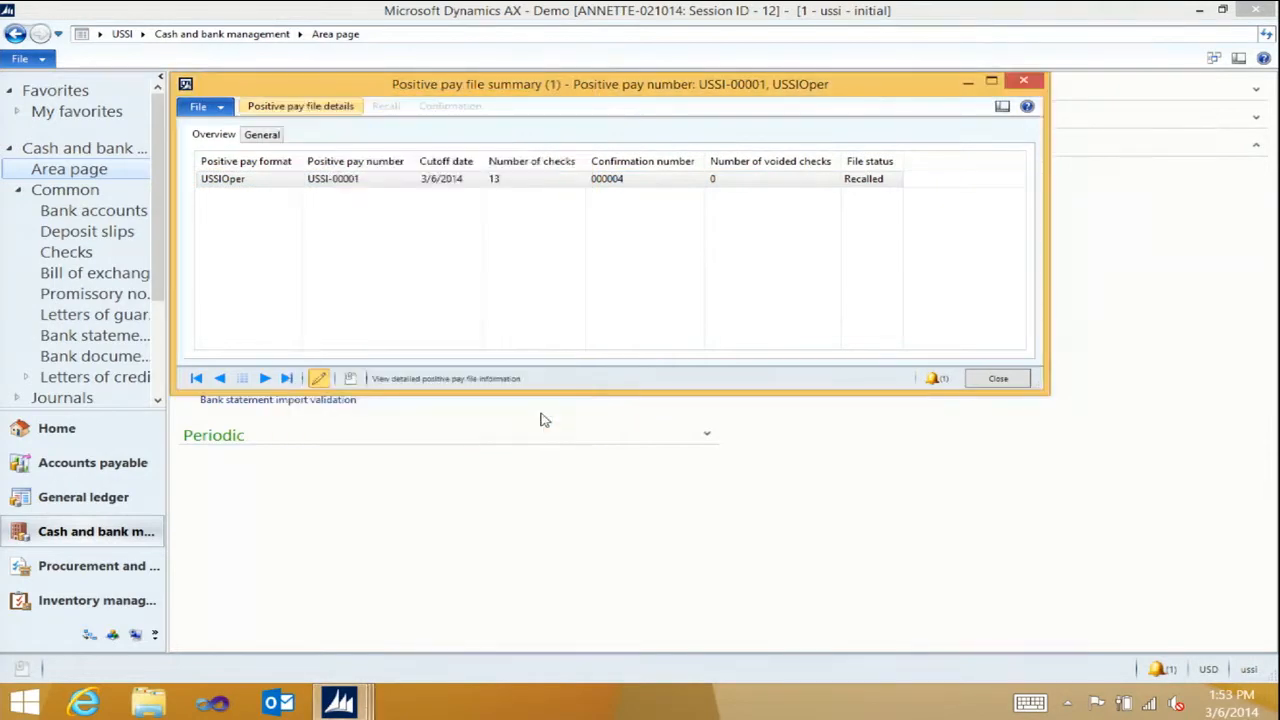
left_click(1024, 81)
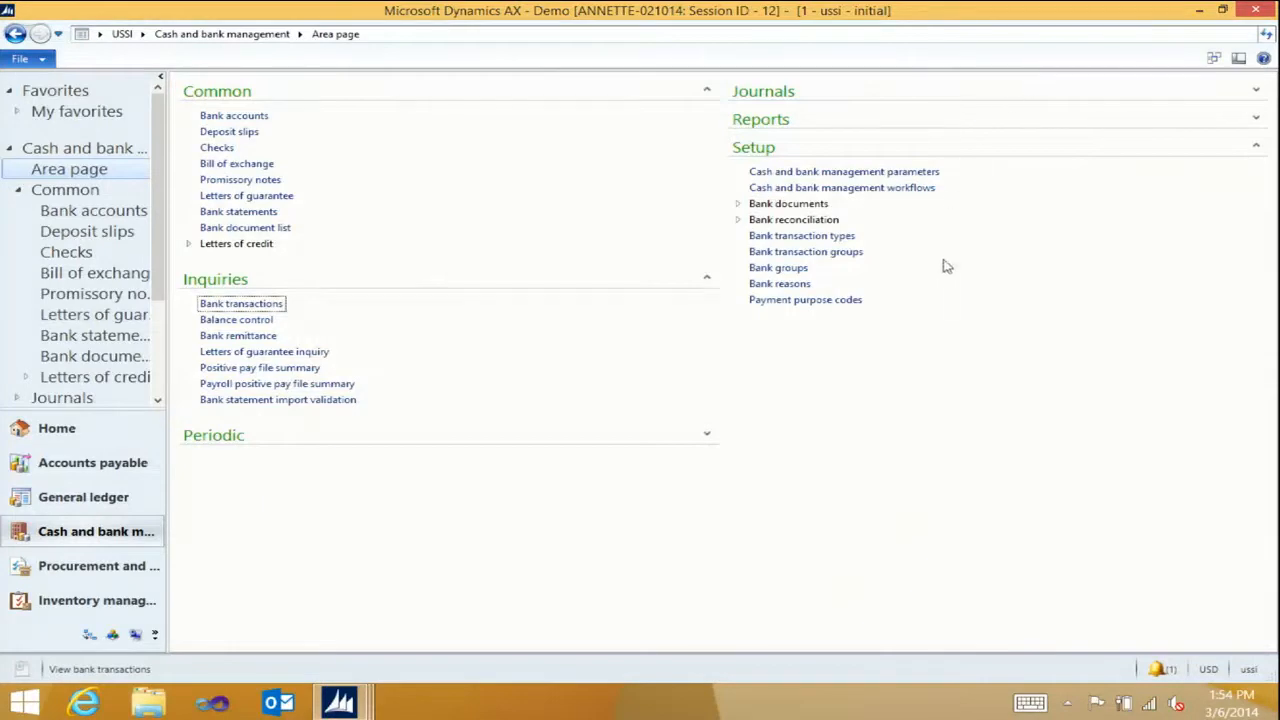